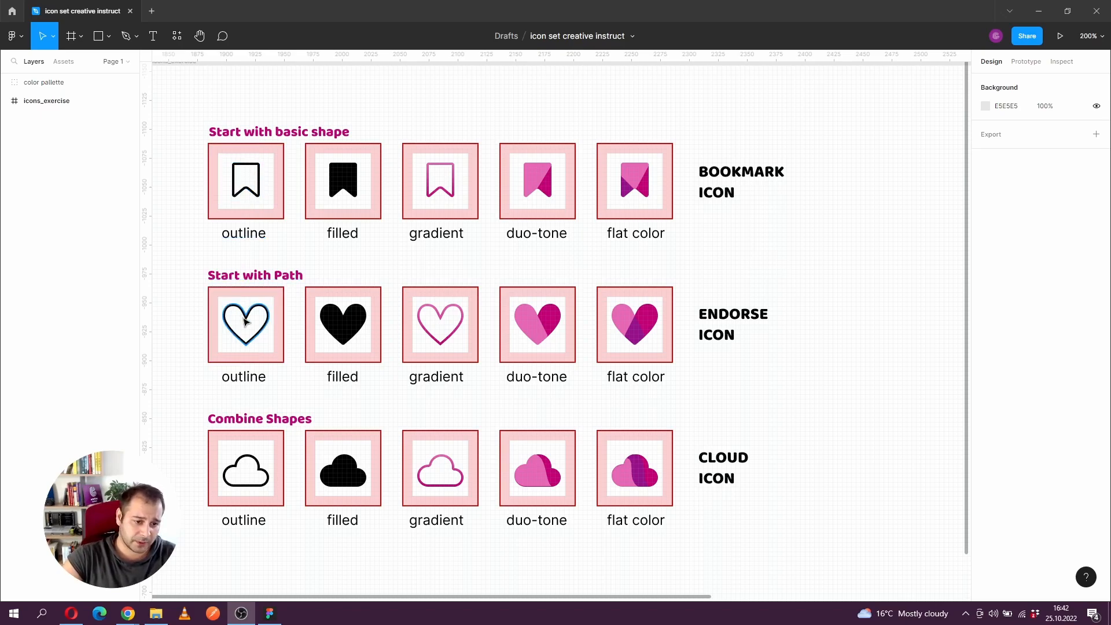
pyautogui.scroll(-1, 244, 324)
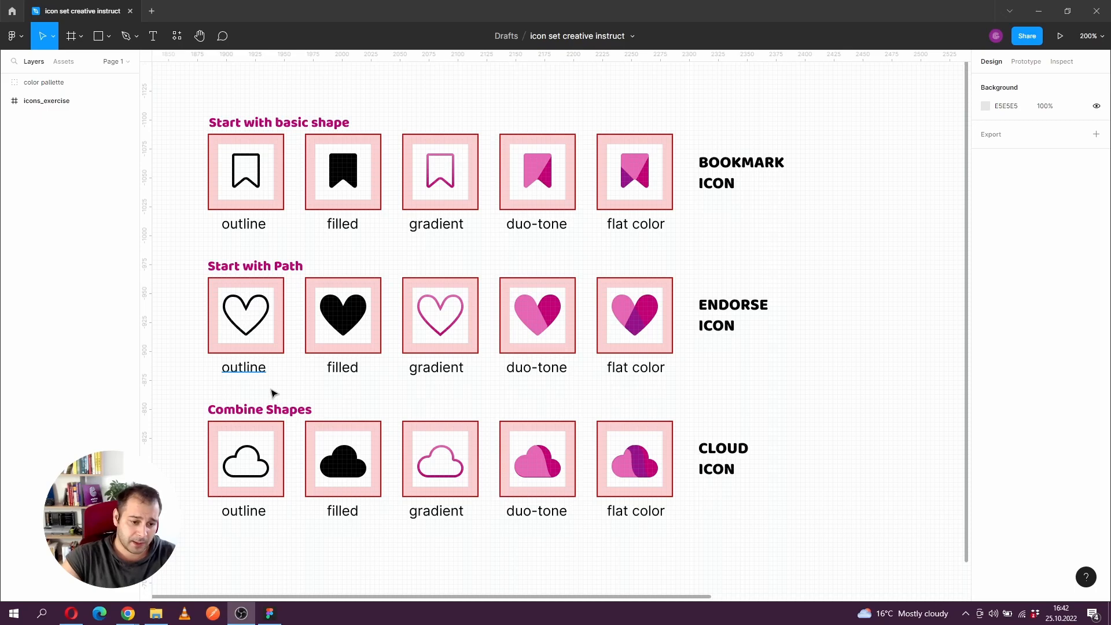
pyautogui.click(402, 249)
pyautogui.moveTo(384, 251); pyautogui.dragTo(397, 261)
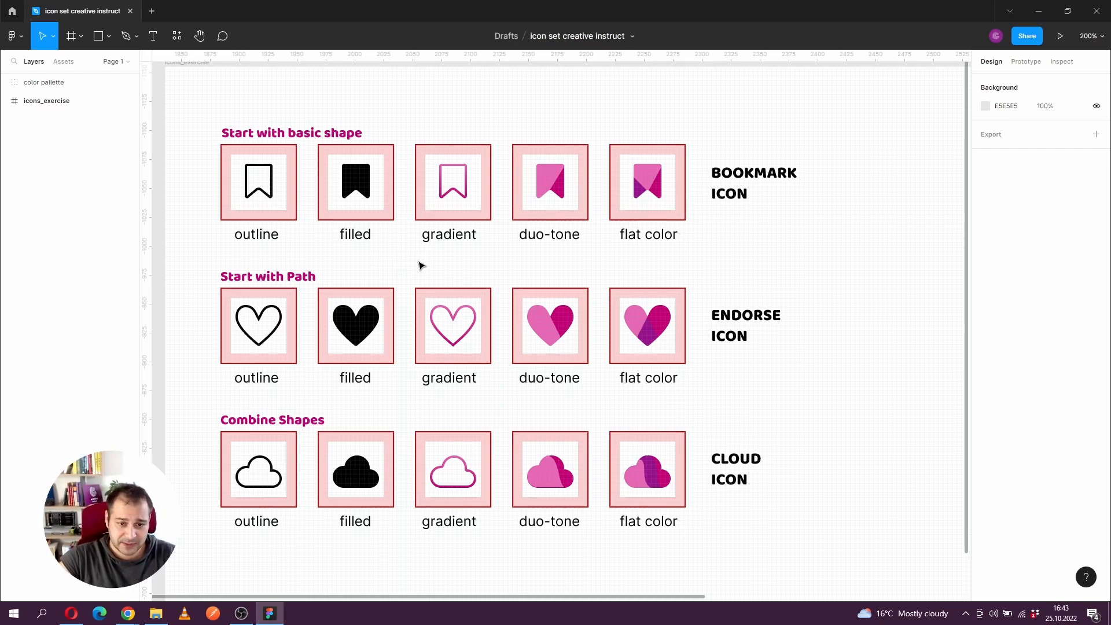
# Step: Draw a new frame on the empty canvas beside the color palette and size it to 800 × 600
pyautogui.press('z')
pyautogui.keyDown('alt'); pyautogui.click(410, 260); pyautogui.keyUp('alt')
pyautogui.moveTo(637, 273); pyautogui.dragTo(311, 276)
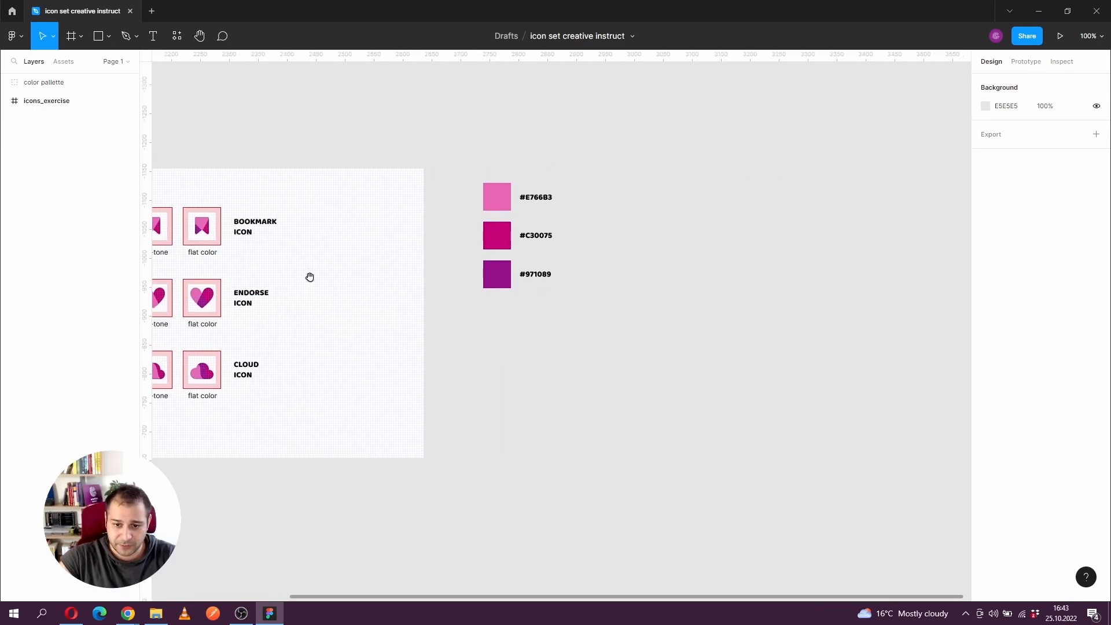
pyautogui.moveTo(756, 255); pyautogui.dragTo(450, 278)
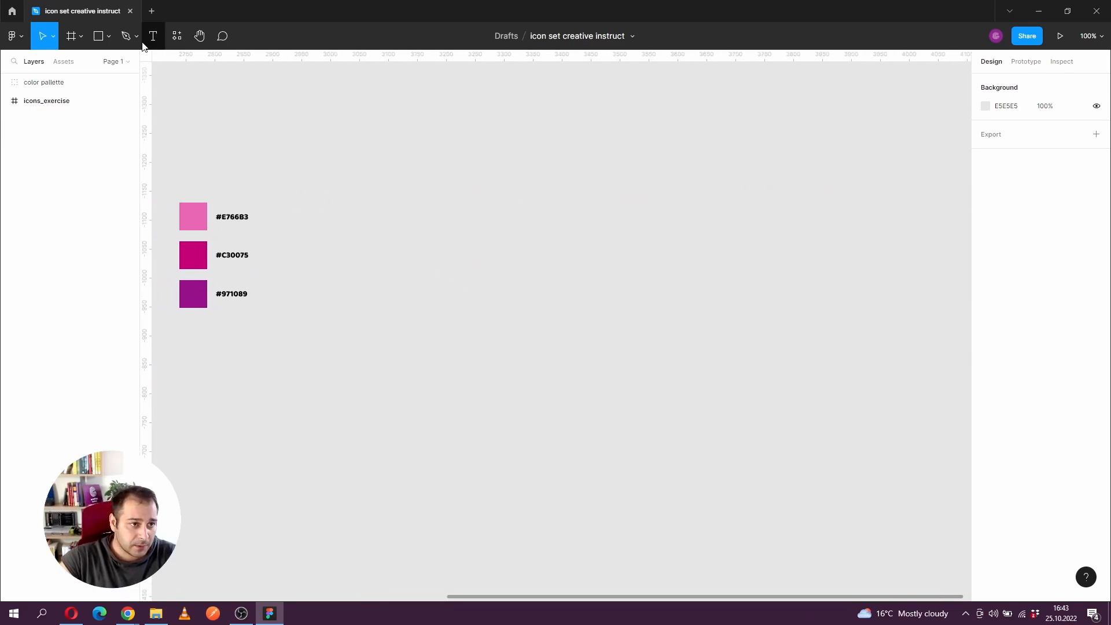
pyautogui.click(80, 39)
pyautogui.click(67, 61)
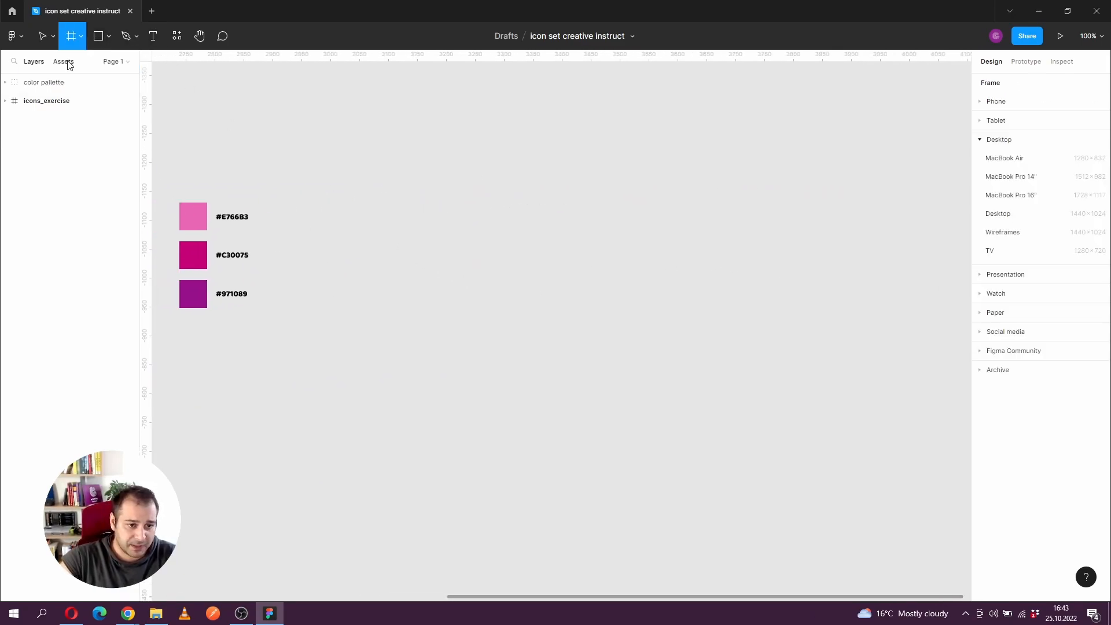
pyautogui.moveTo(273, 198); pyautogui.dragTo(481, 413)
pyautogui.click(1017, 149)
pyautogui.write('800')
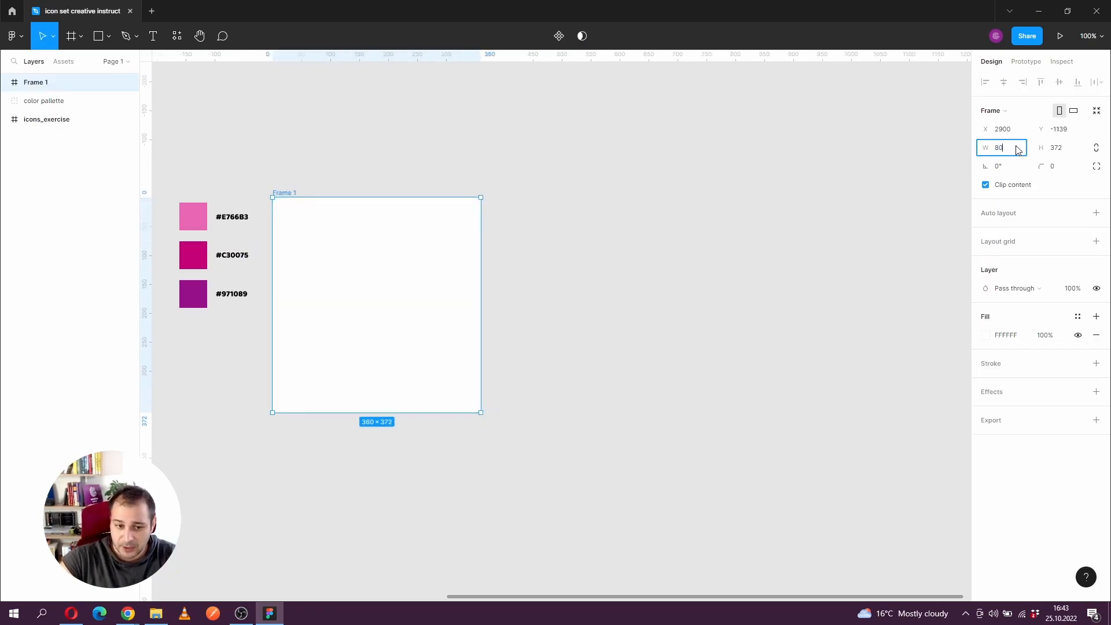
pyautogui.press('Tab')
pyautogui.write('600')
pyautogui.press('Return')
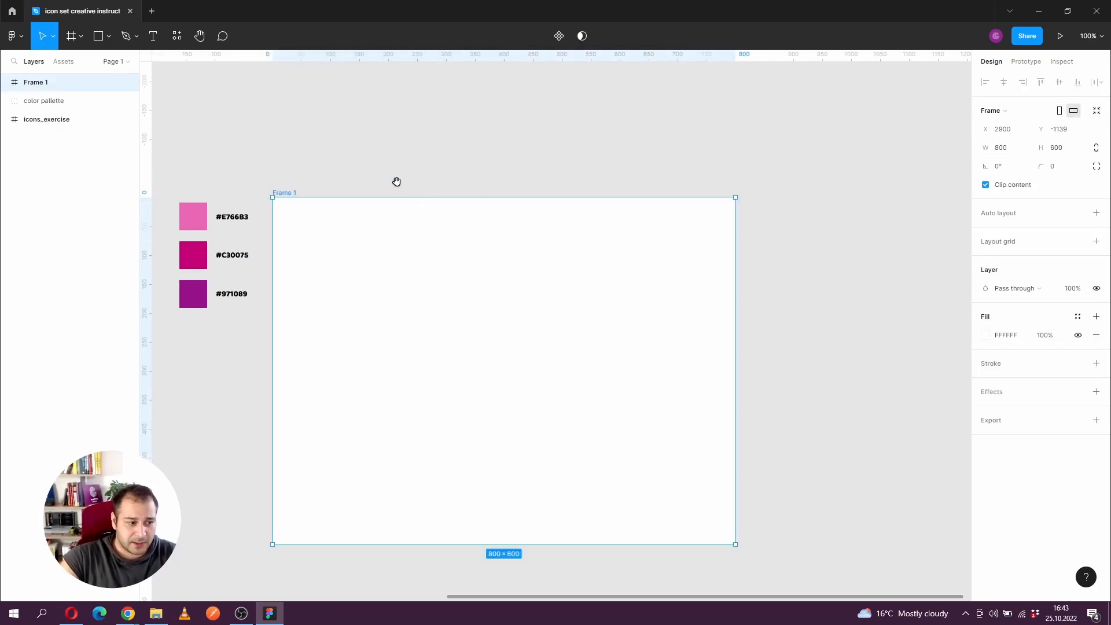
# Step: Move the color palette group into the new frame, near its upper-left corner at about X 53, Y 40
pyautogui.moveTo(393, 174)
pyautogui.mouseDown()
pyautogui.moveTo(429, 136)
pyautogui.moveTo(392, 156)
pyautogui.mouseUp()
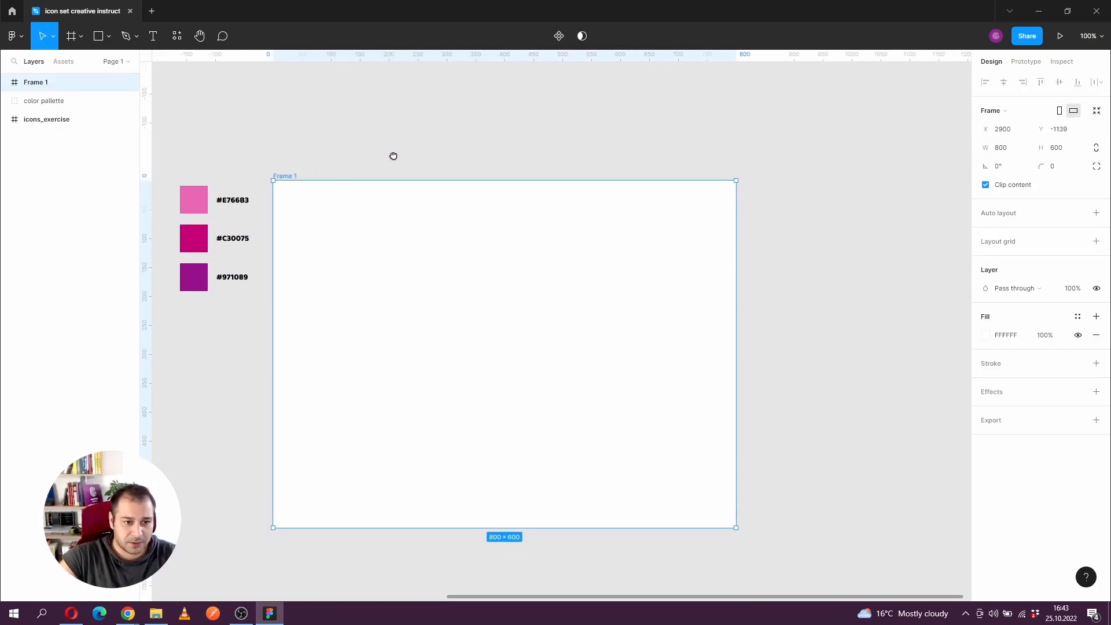
pyautogui.scroll(5, 231, 171)
pyautogui.moveTo(265, 146); pyautogui.dragTo(293, 112)
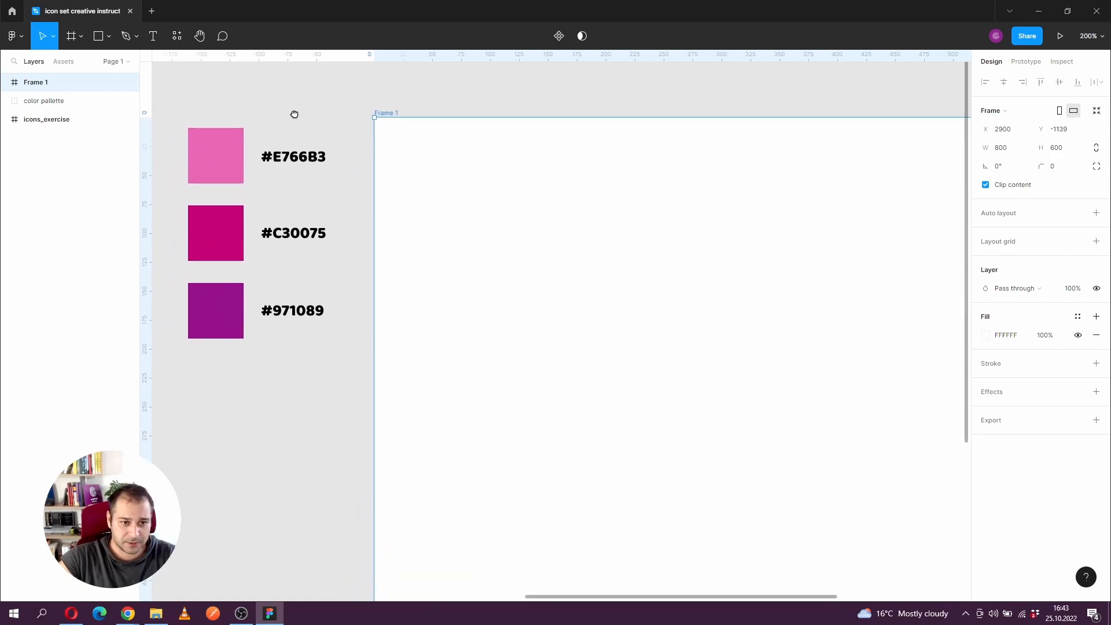
pyautogui.moveTo(182, 112); pyautogui.dragTo(350, 392)
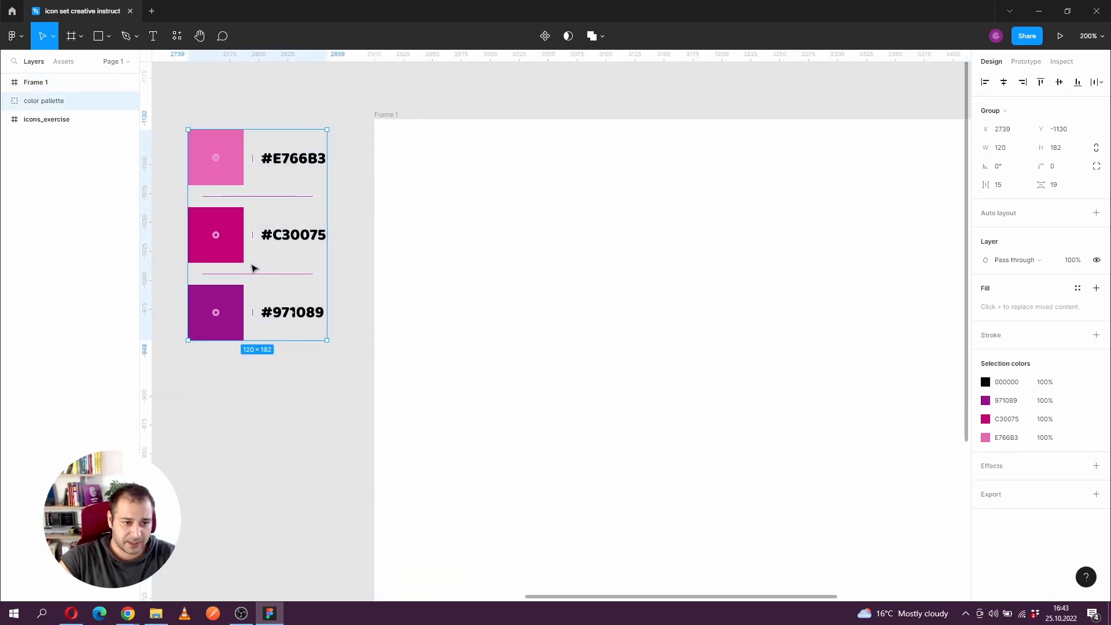
pyautogui.moveTo(229, 249); pyautogui.dragTo(477, 286)
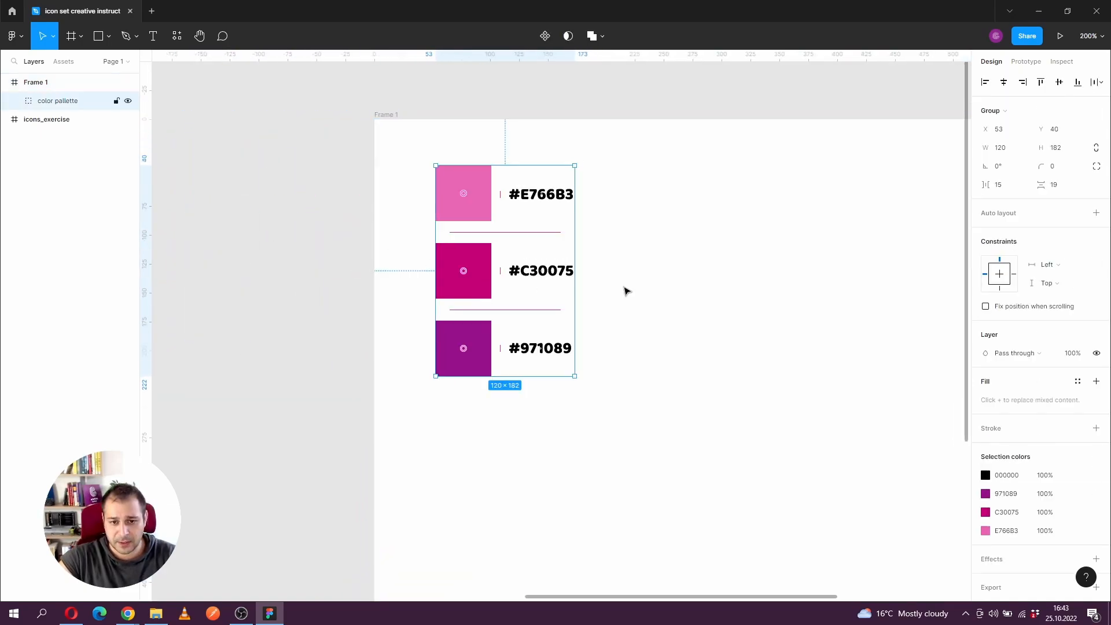
# Step: Rename the new 800 × 600 frame as "icons"
pyautogui.moveTo(727, 289); pyautogui.dragTo(601, 287)
pyautogui.scroll(-5, 601, 284)
pyautogui.moveTo(662, 319); pyautogui.dragTo(563, 305)
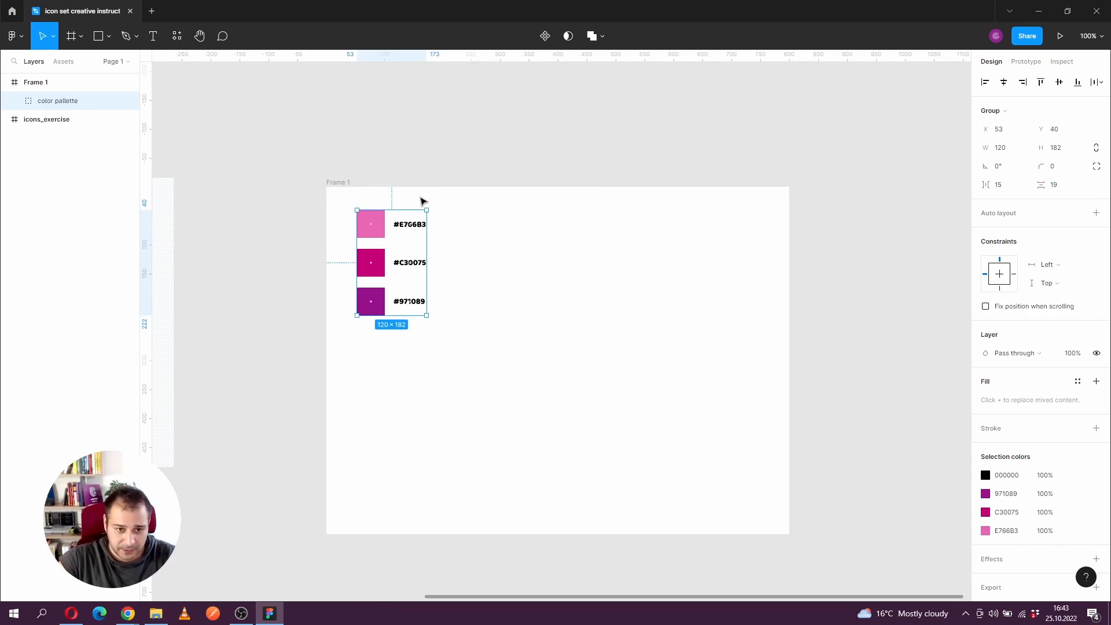
pyautogui.click(339, 183)
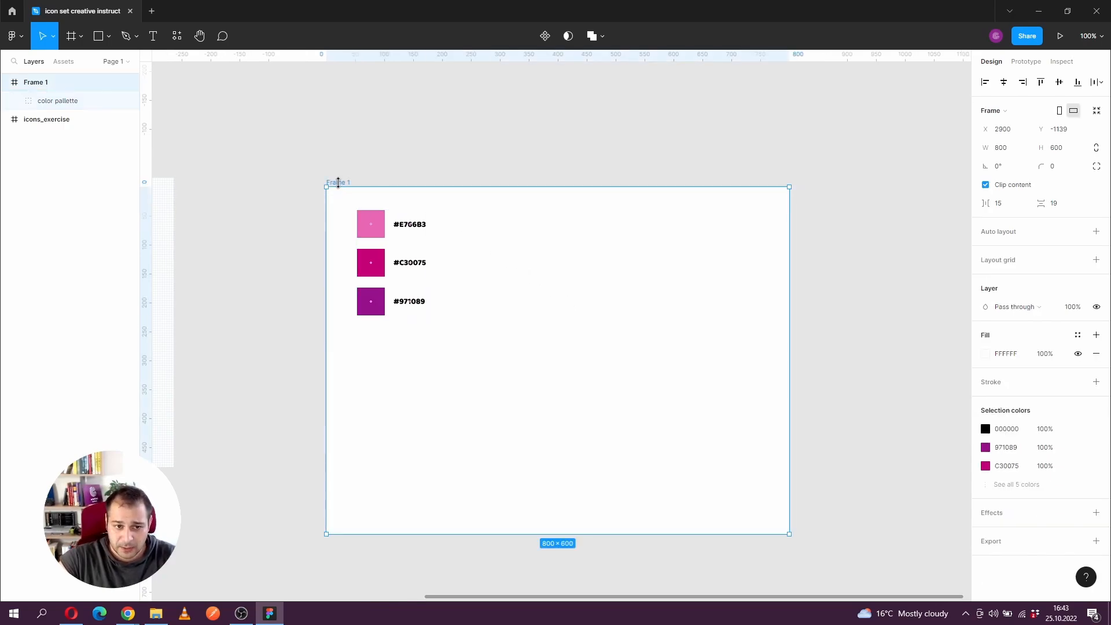
pyautogui.doubleClick(35, 83)
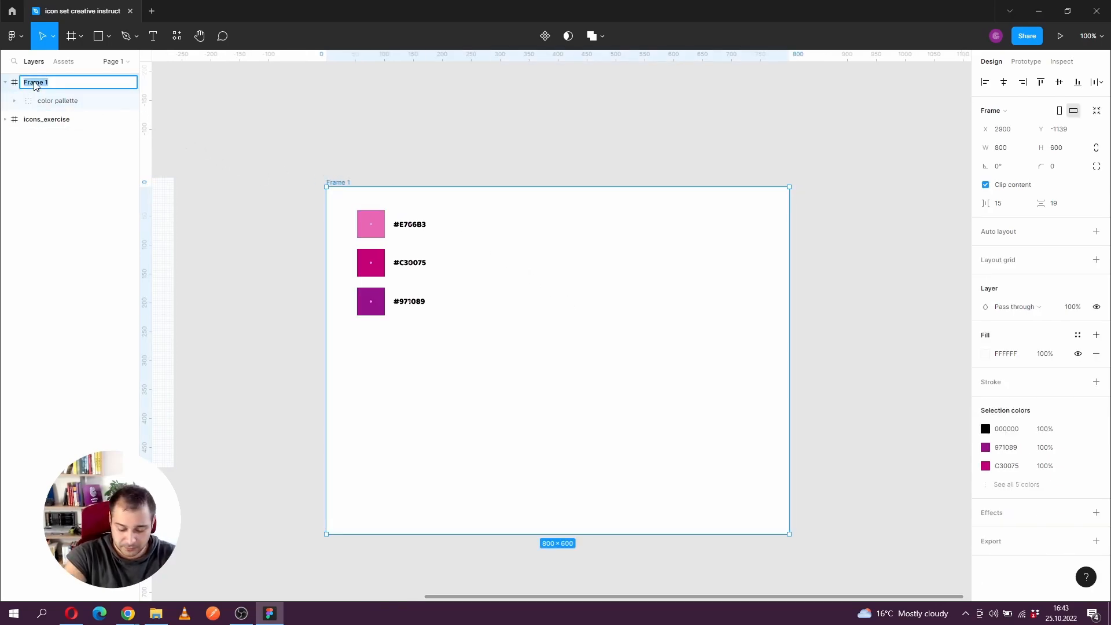
pyautogui.write('icons')
pyautogui.press('Return')
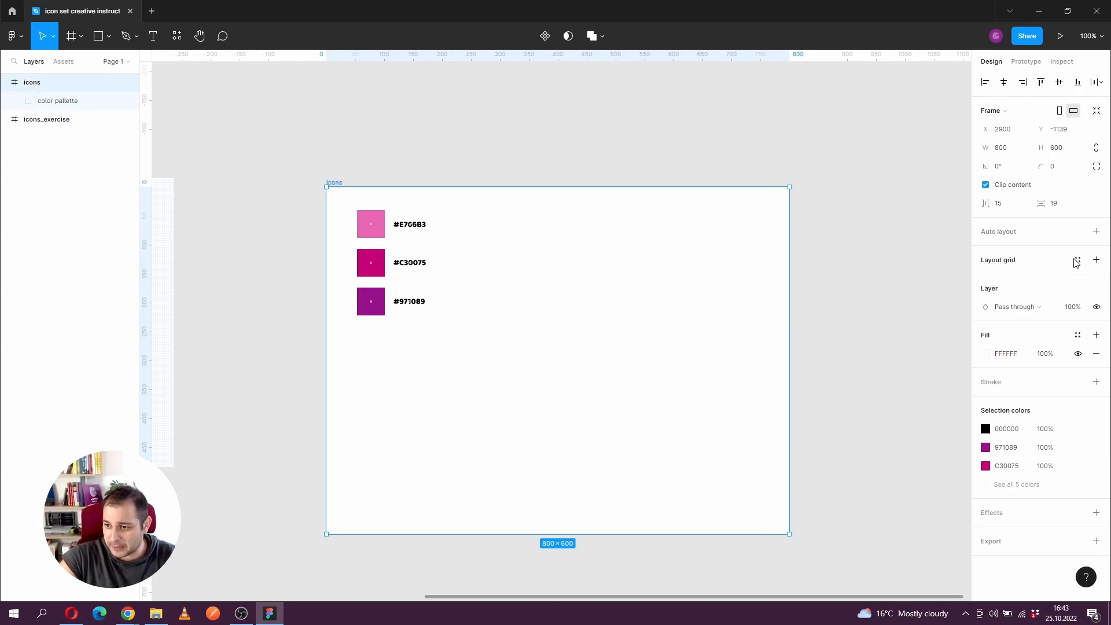
# Step: Add a layout grid to the icons frame with size 4 and the blue color 2BB1DB
pyautogui.click(1096, 261)
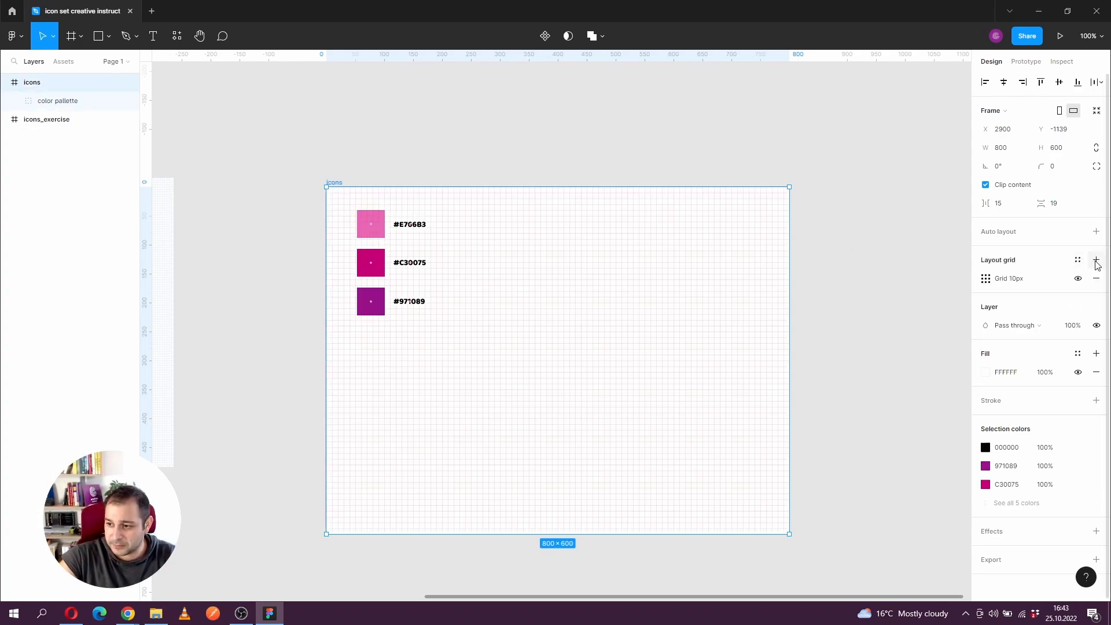
pyautogui.click(986, 279)
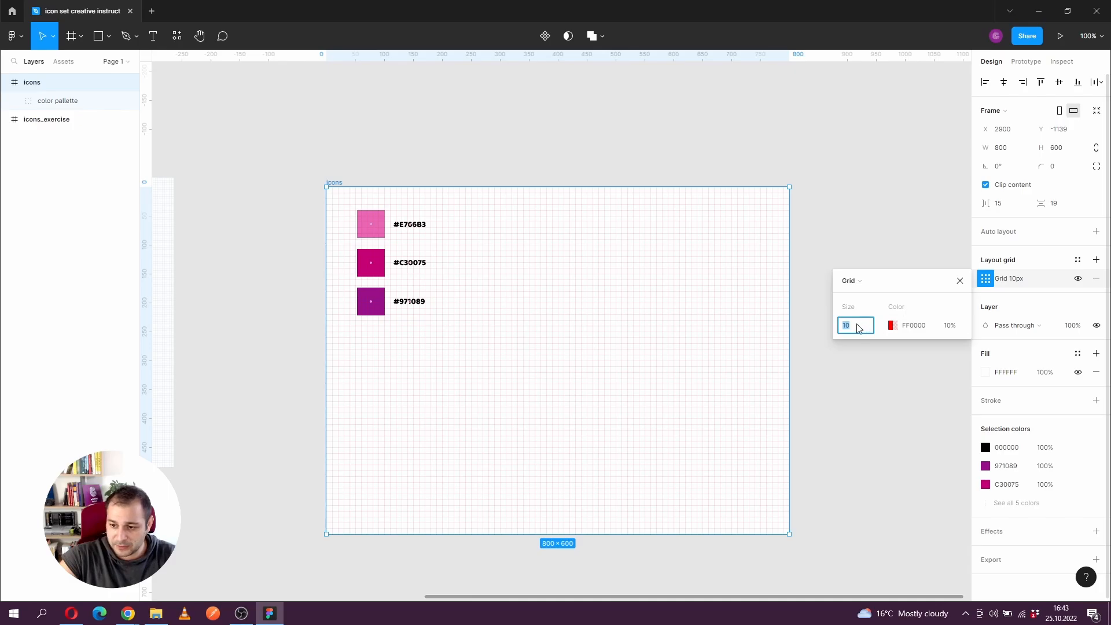
pyautogui.write('4')
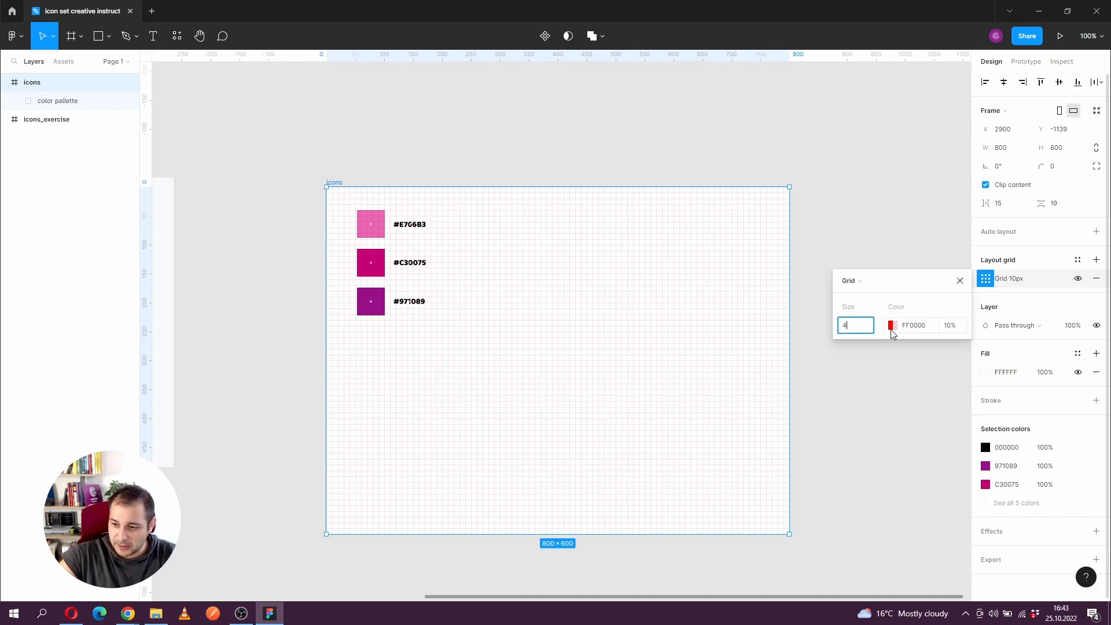
pyautogui.click(892, 325)
pyautogui.click(778, 464)
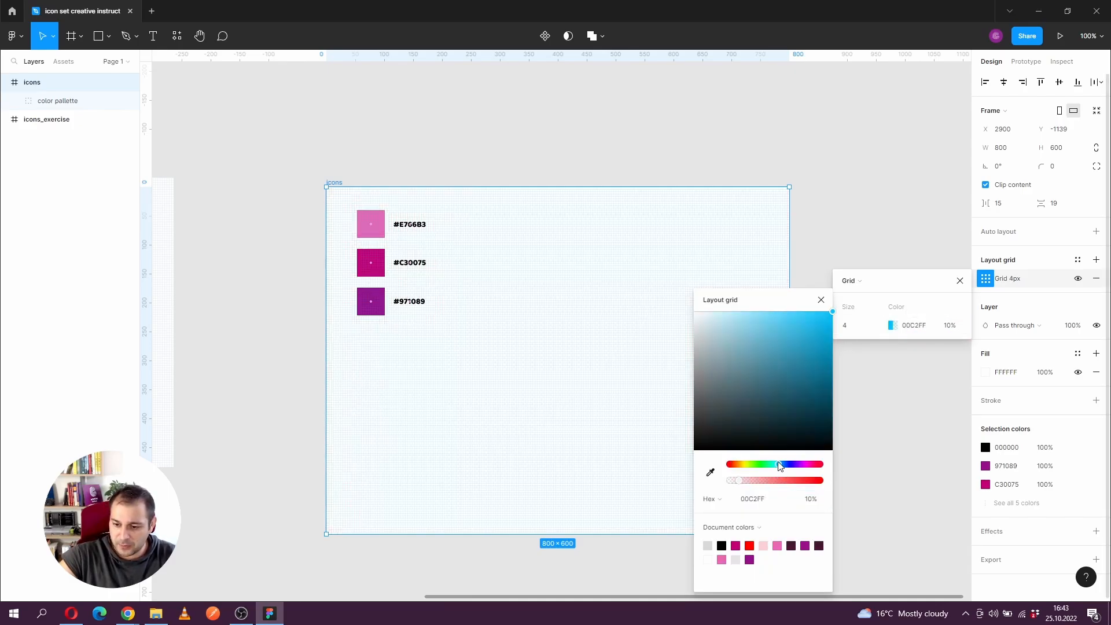
pyautogui.moveTo(781, 347); pyautogui.dragTo(805, 332)
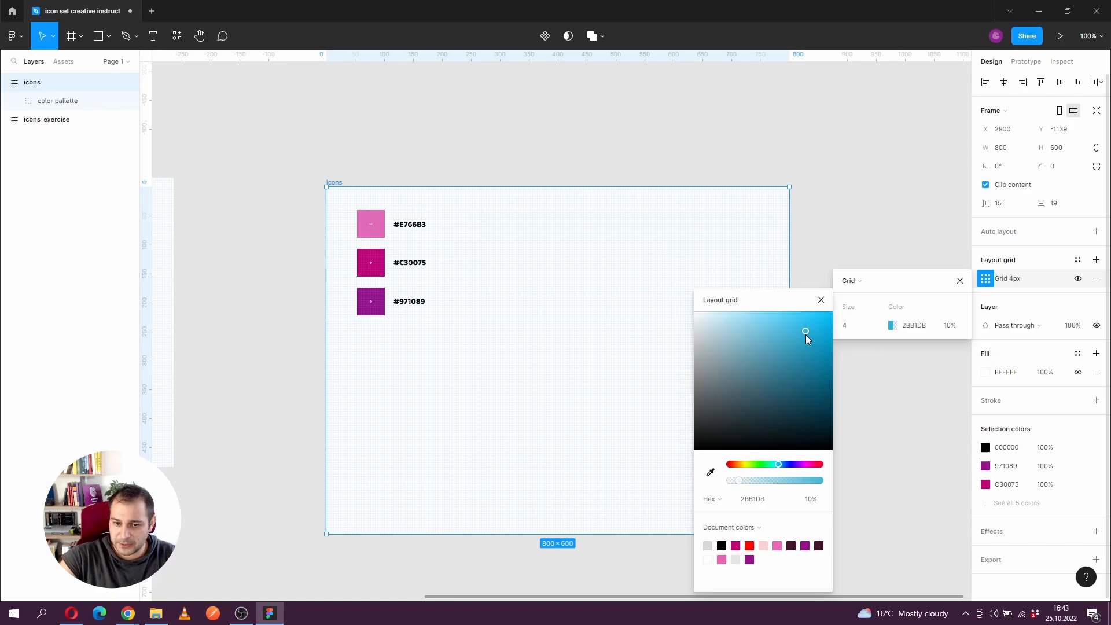
pyautogui.click(822, 299)
pyautogui.click(960, 283)
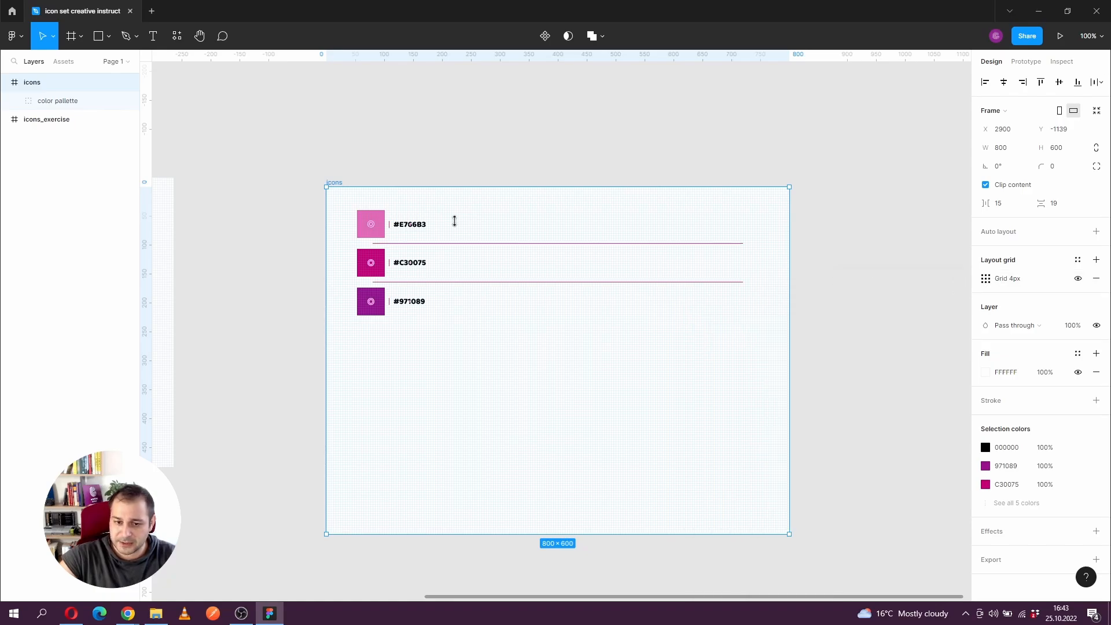
# Step: Draw a rectangle about 60 × 64 beside the pink swatch's color code and set its width to 64
pyautogui.scroll(3, 437, 235)
pyautogui.moveTo(520, 258); pyautogui.dragTo(479, 268)
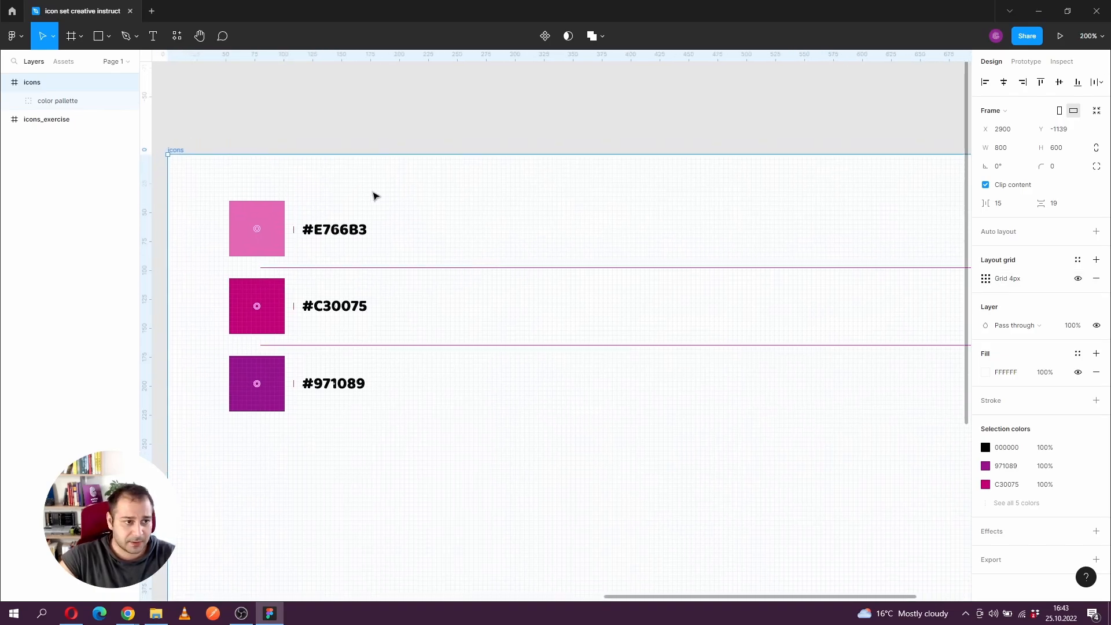
pyautogui.click(109, 36)
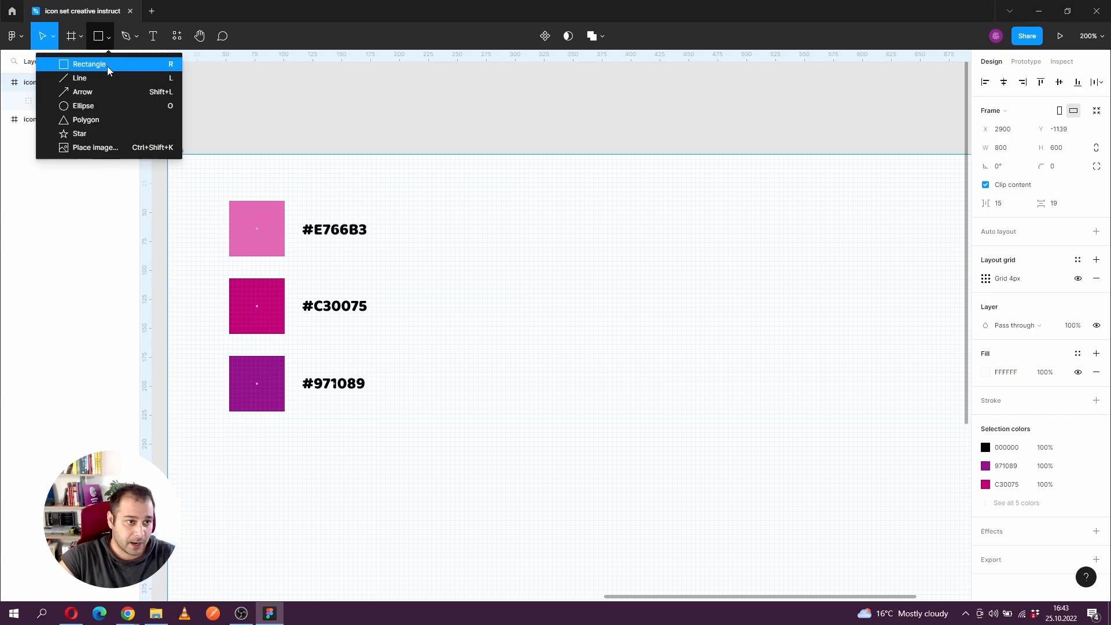
pyautogui.click(107, 65)
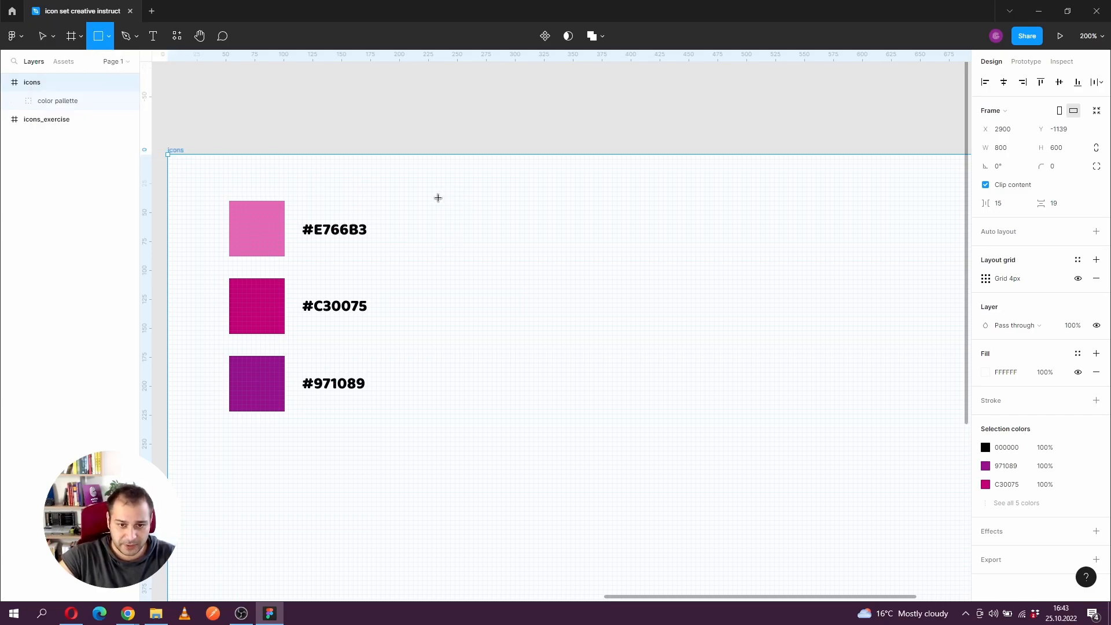
pyautogui.moveTo(436, 196); pyautogui.dragTo(508, 269)
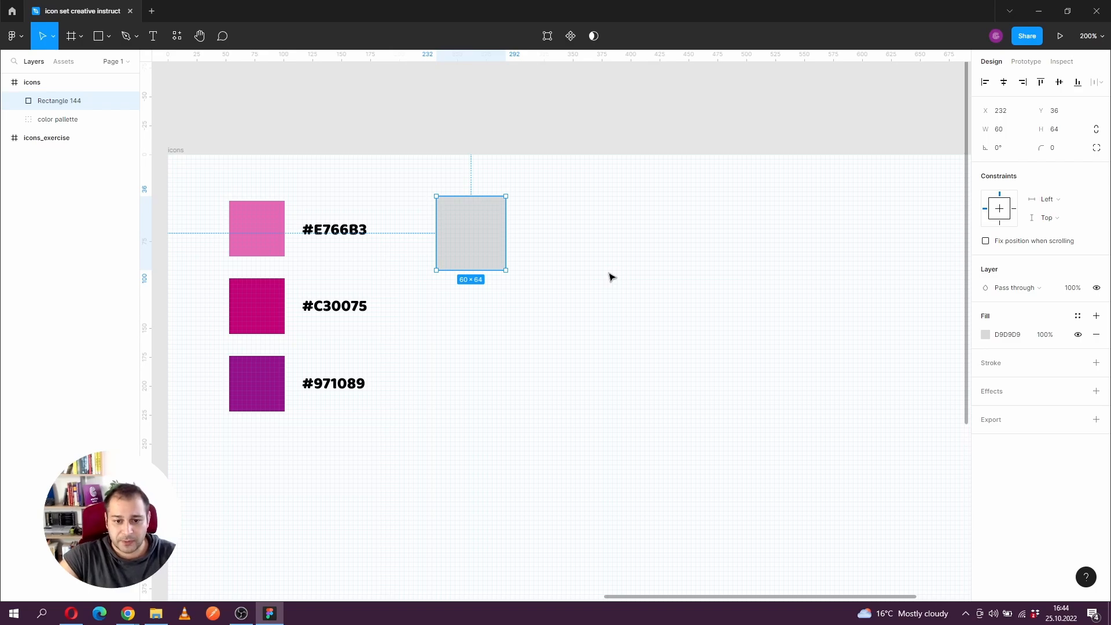
pyautogui.click(1017, 129)
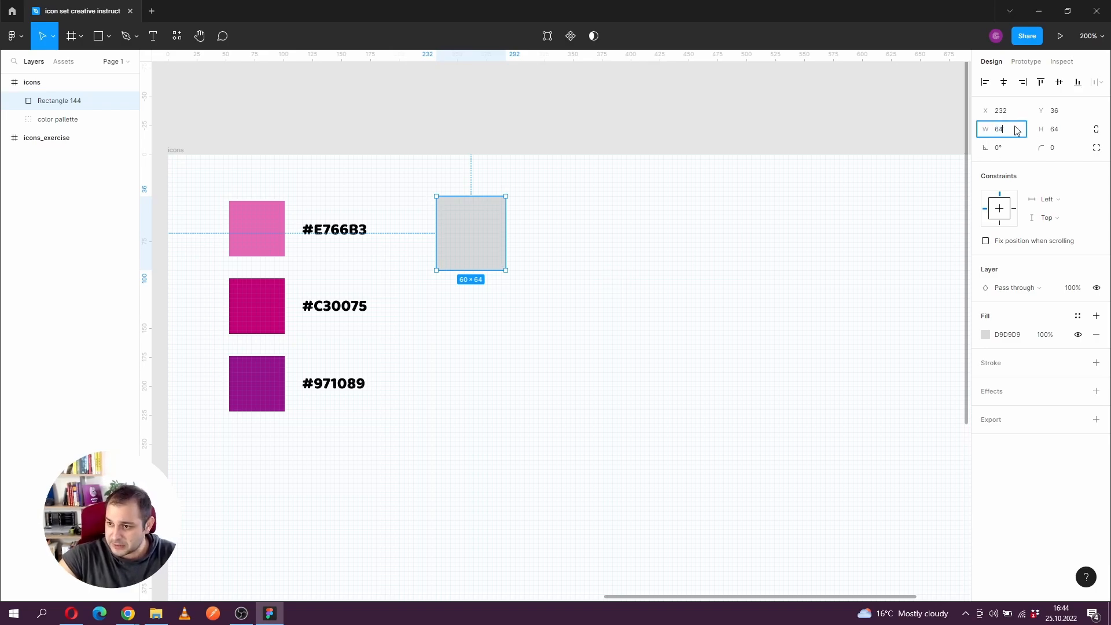
pyautogui.write('64')
pyautogui.press('Return')
pyautogui.click(666, 256)
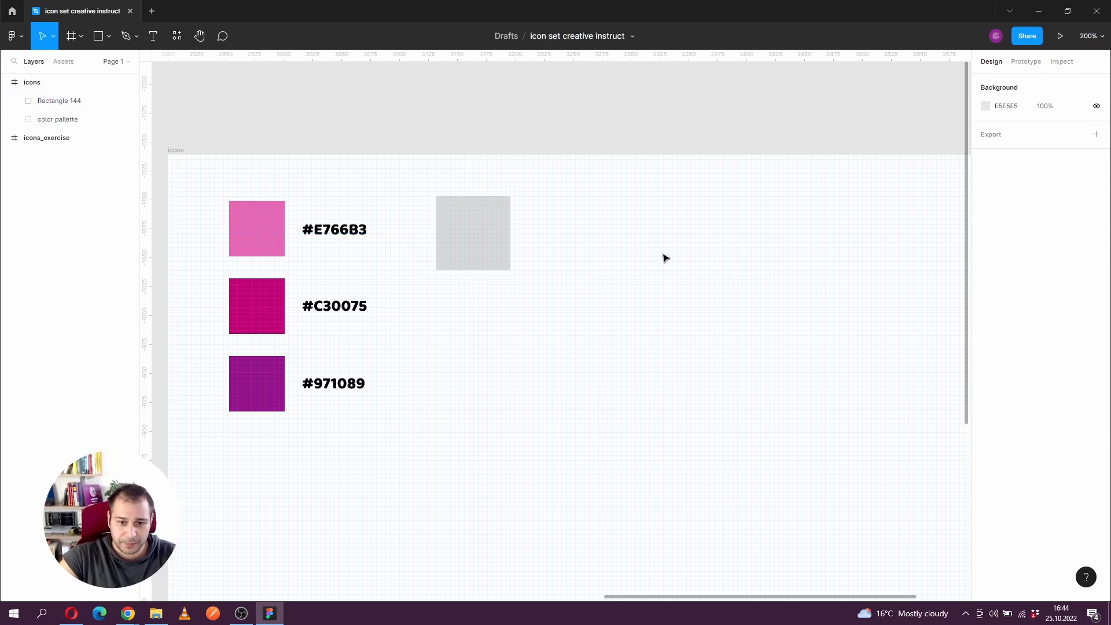
# Step: Give the 64 × 64 square a red FF0000 stroke aligned outside, and remove its fill
pyautogui.click(498, 237)
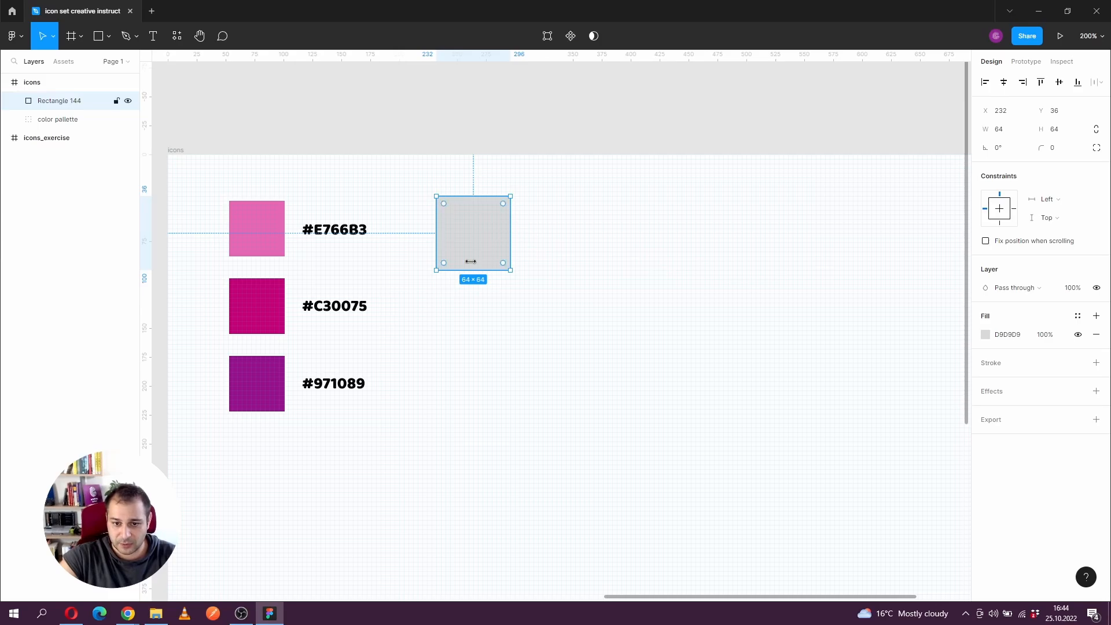
pyautogui.click(1096, 364)
pyautogui.click(986, 382)
pyautogui.moveTo(960, 331); pyautogui.dragTo(977, 304)
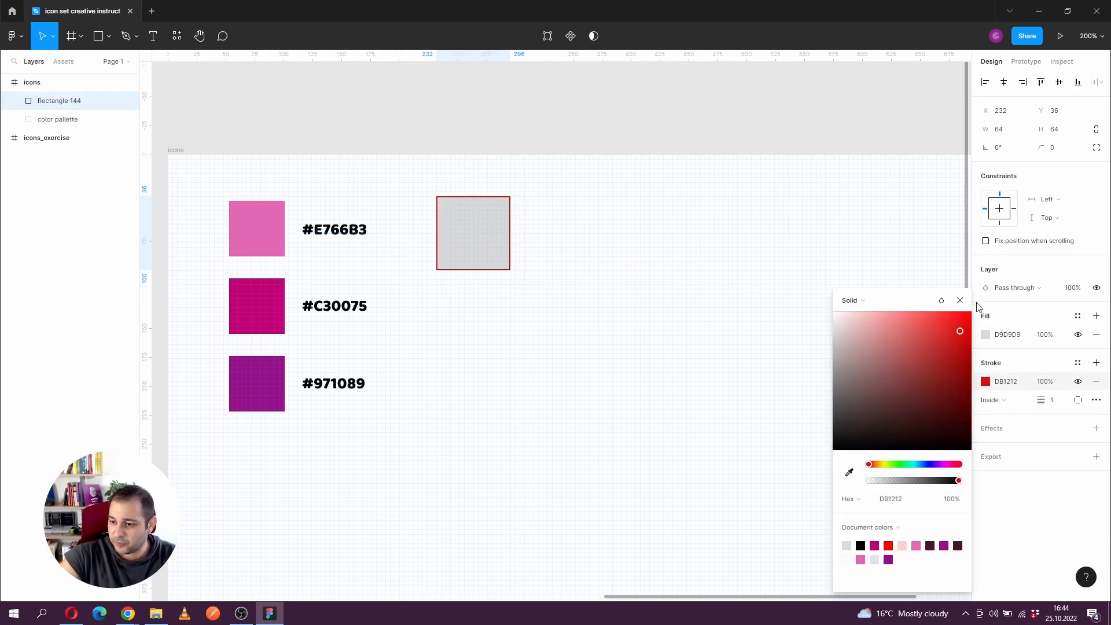
pyautogui.click(960, 300)
pyautogui.click(1006, 400)
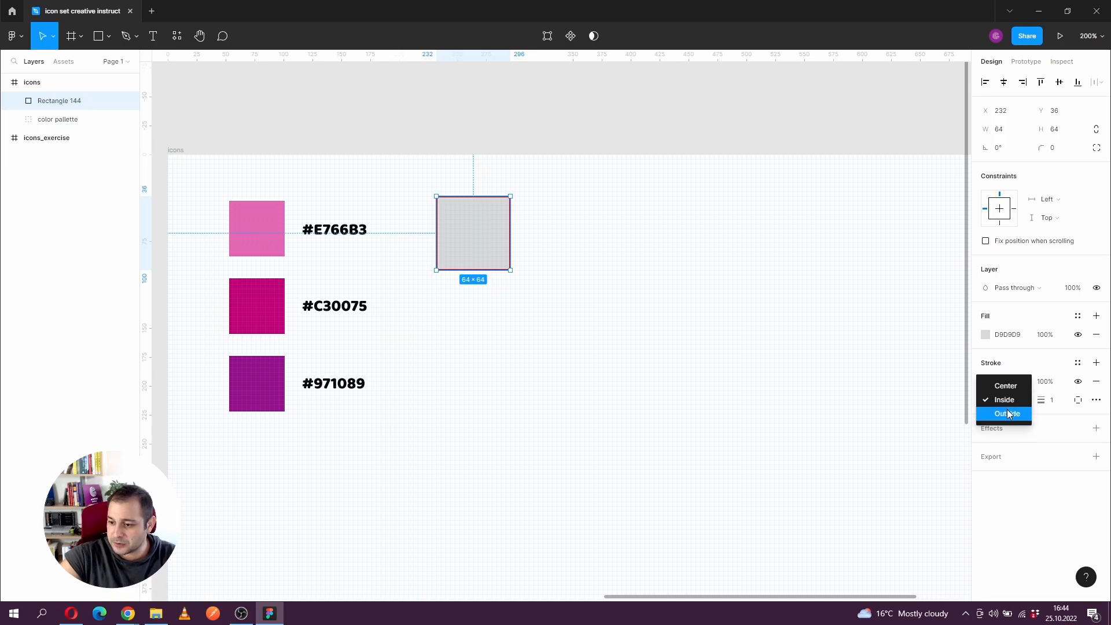
pyautogui.click(1008, 415)
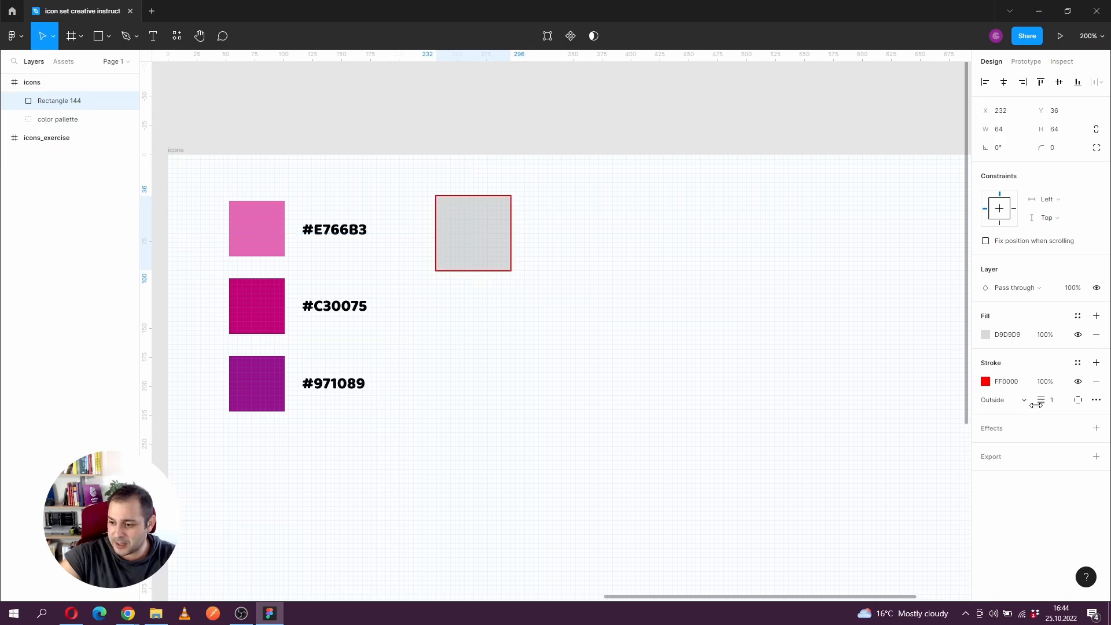
pyautogui.click(1096, 336)
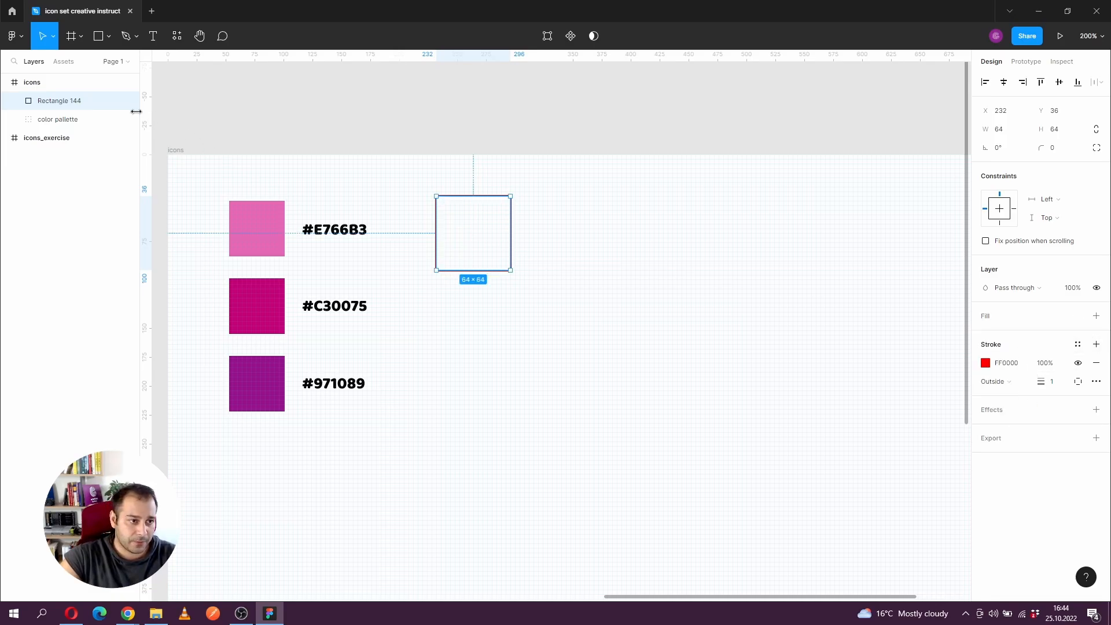
# Step: Rename the red outlined square's layer as "edge" and deselect it
pyautogui.doubleClick(73, 103)
pyautogui.write('edge')
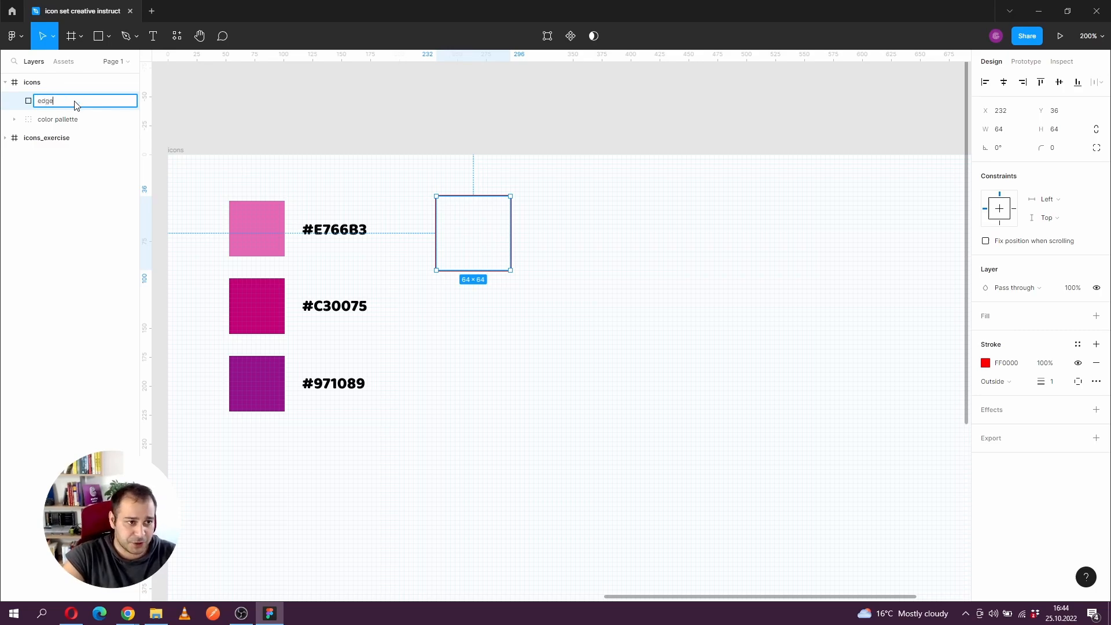
pyautogui.press('Return')
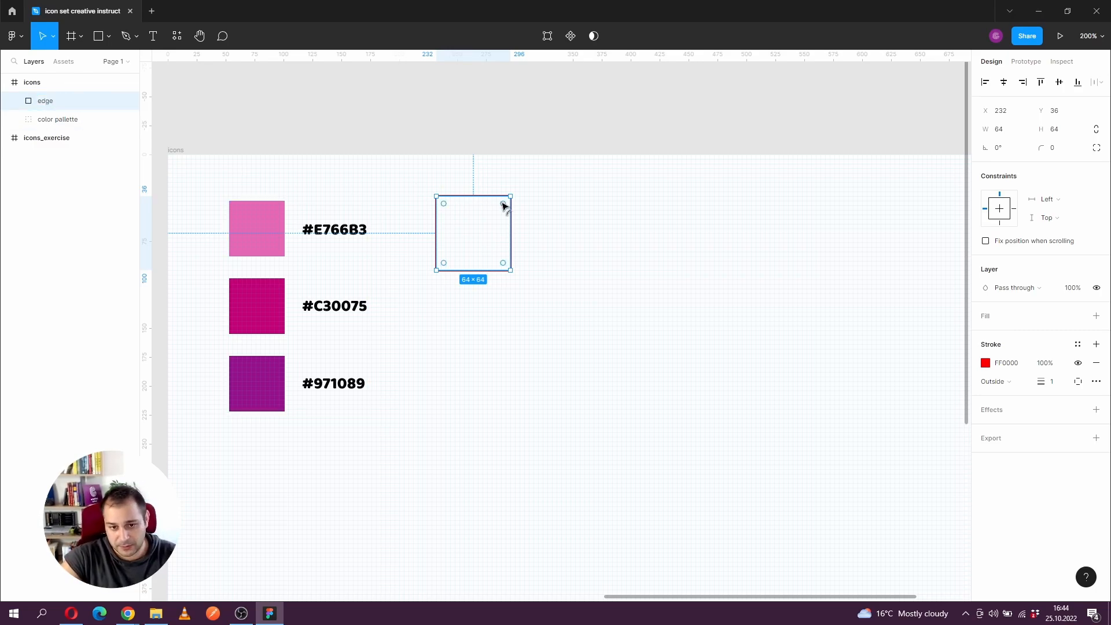
pyautogui.click(535, 224)
pyautogui.scroll(1, 467, 217)
pyautogui.moveTo(471, 223); pyautogui.dragTo(475, 233)
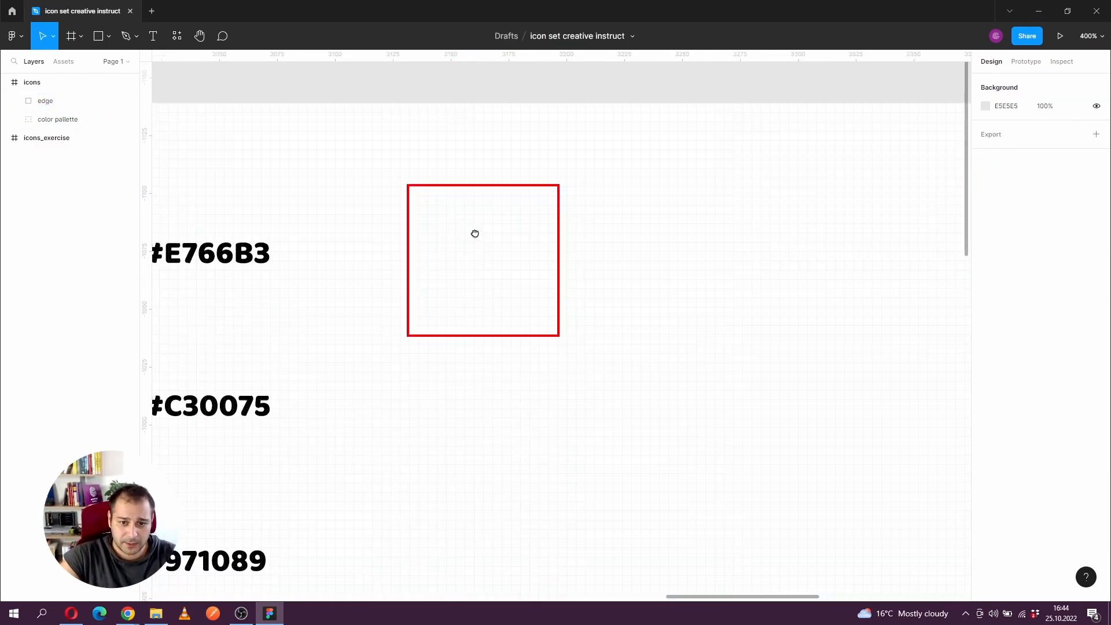
# Step: Draw an 8 × 64 rectangle along the inside left edge of the red square and duplicate it onto the inside right edge
pyautogui.click(111, 36)
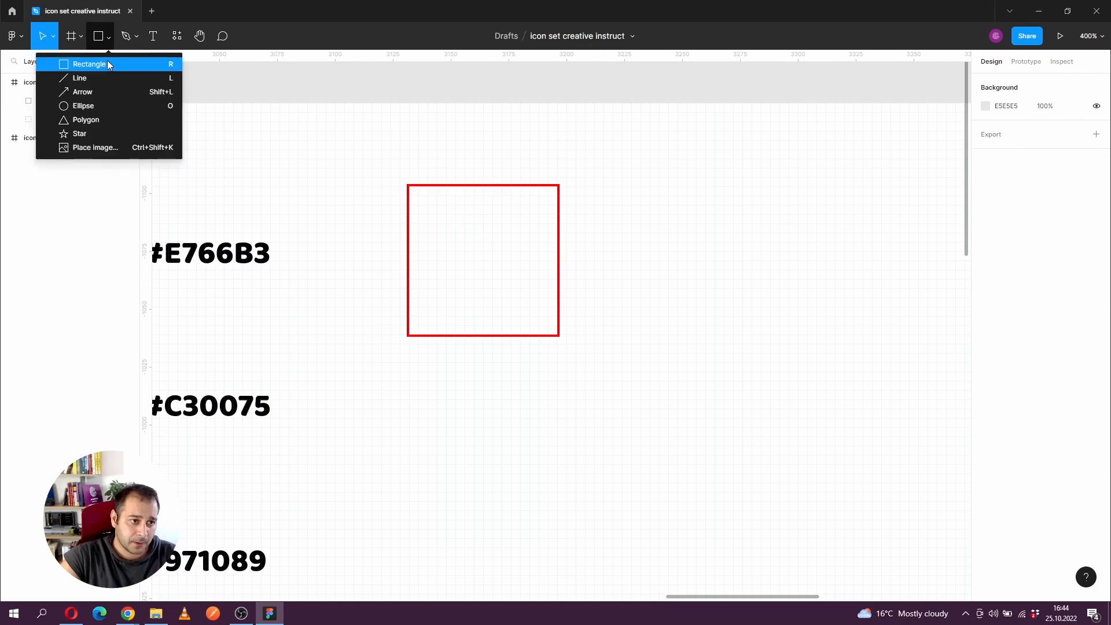
pyautogui.click(107, 65)
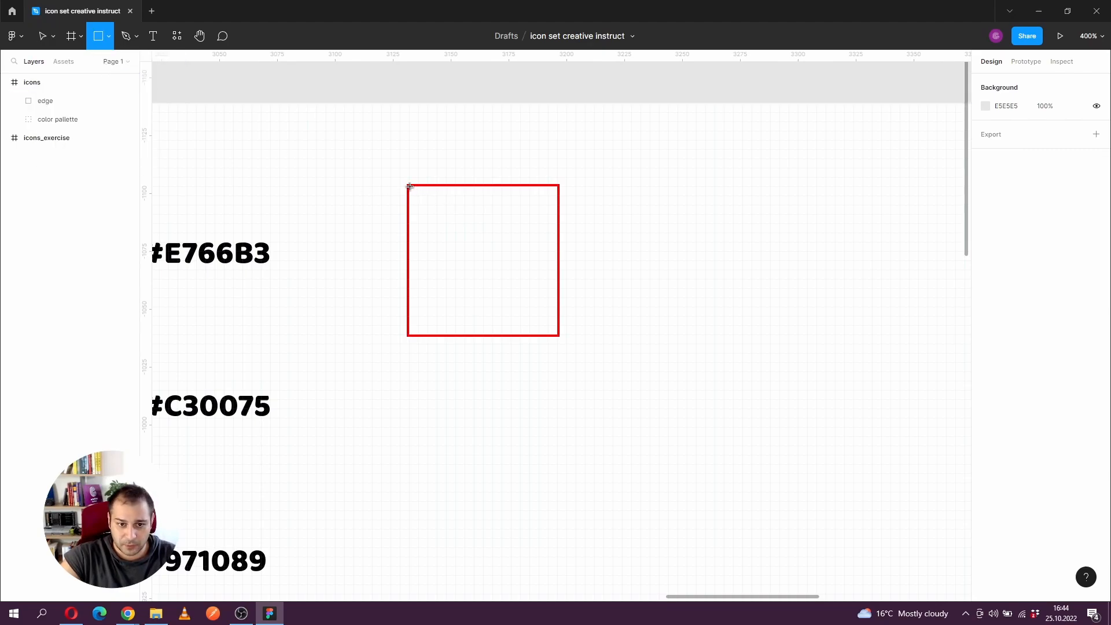
pyautogui.moveTo(410, 187); pyautogui.dragTo(428, 342)
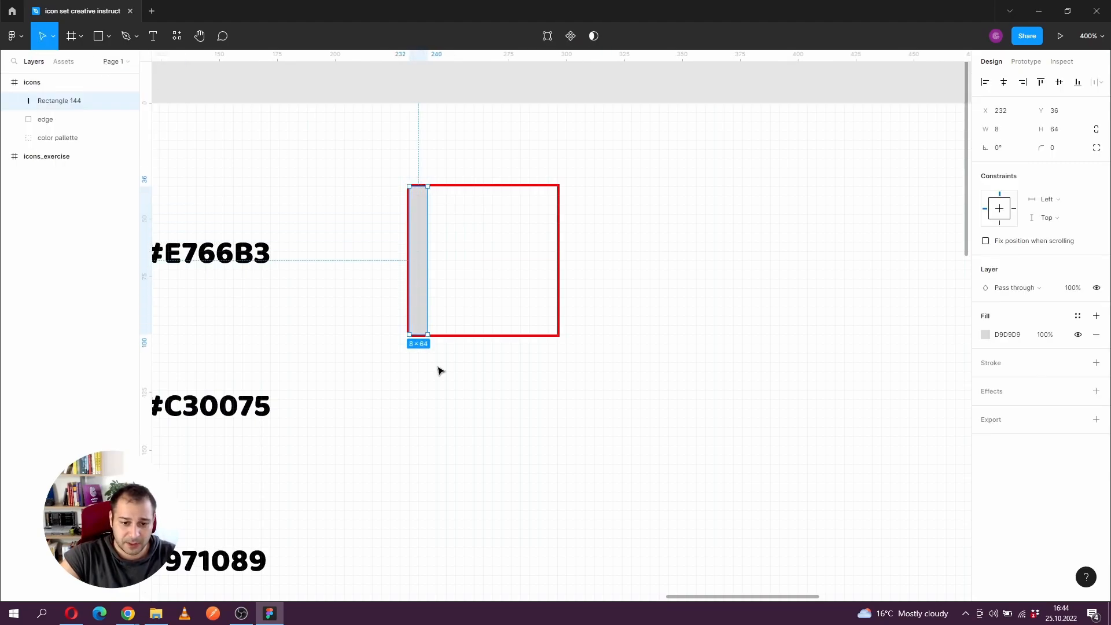
pyautogui.hotkey('ctrl', 'd')
pyautogui.moveTo(433, 289); pyautogui.dragTo(551, 289)
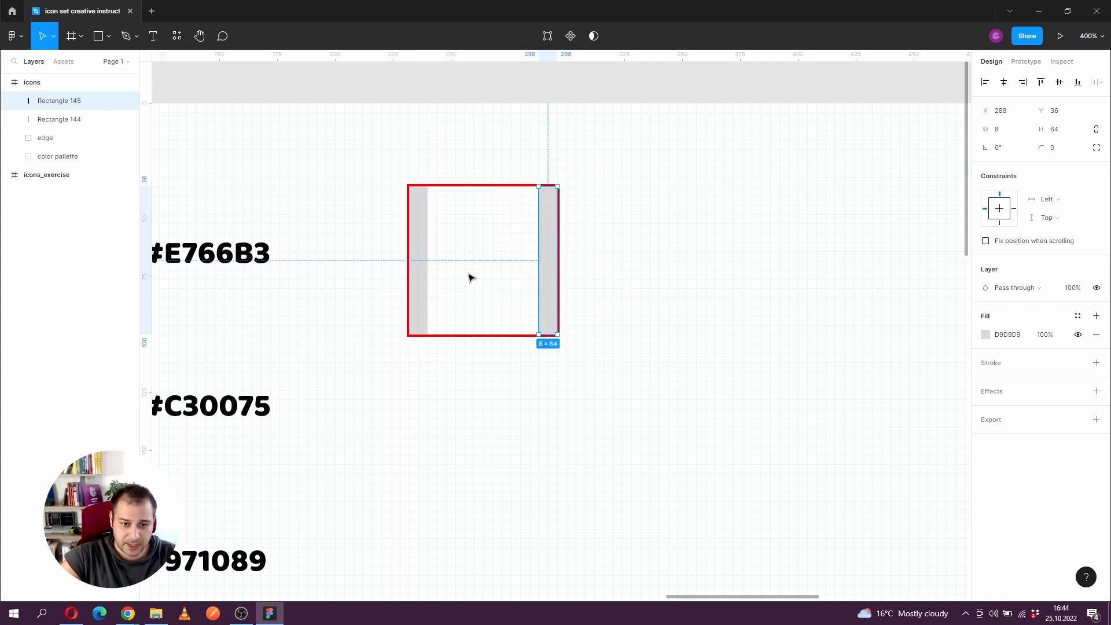
# Step: Duplicate both vertical strips and rotate the copies by 90° so they cover the square's top and bottom edges
pyautogui.keyDown('shift'); pyautogui.click(423, 281); pyautogui.keyUp('shift')
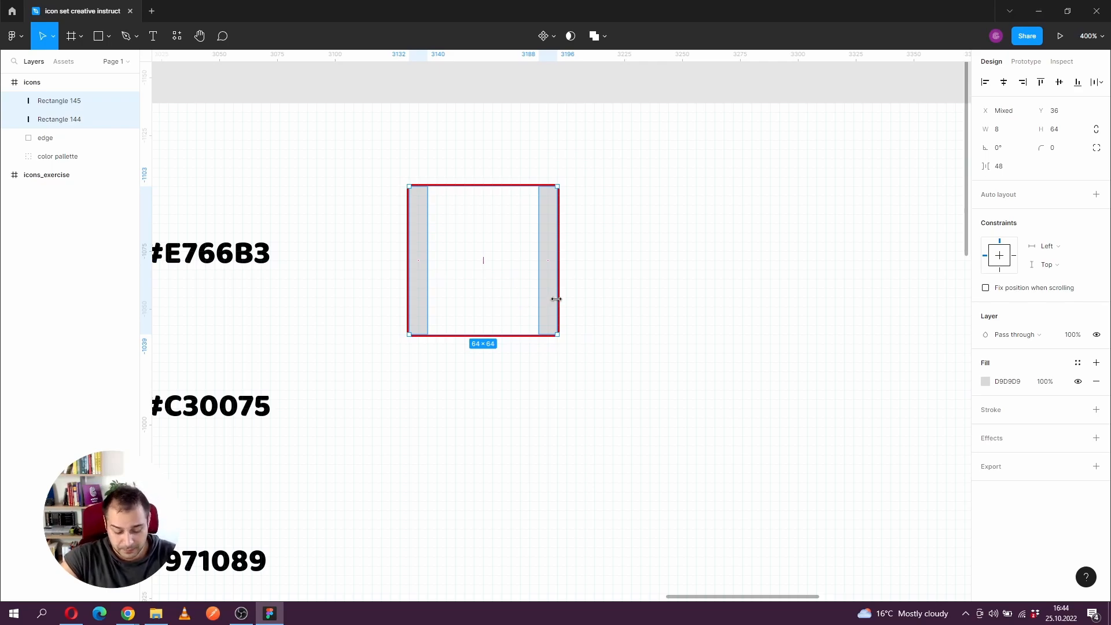
pyautogui.hotkey('ctrl', 'v')
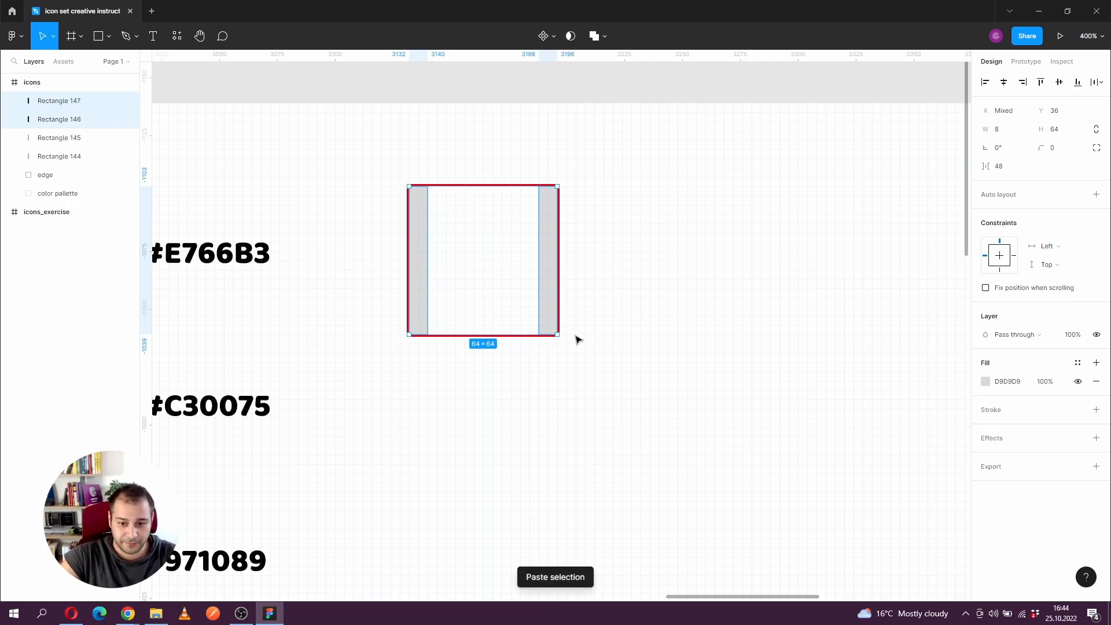
pyautogui.moveTo(561, 342); pyautogui.dragTo(391, 344)
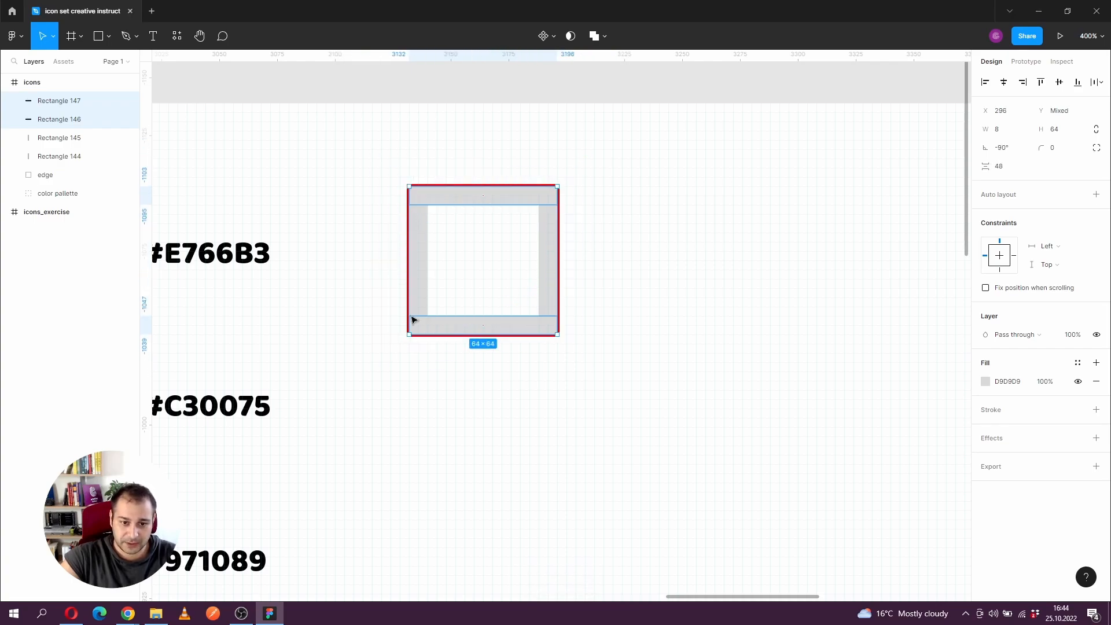
# Step: Combine the four border strips into one shape with a Union selection
pyautogui.keyDown('shift'); pyautogui.click(424, 255); pyautogui.keyUp('shift')
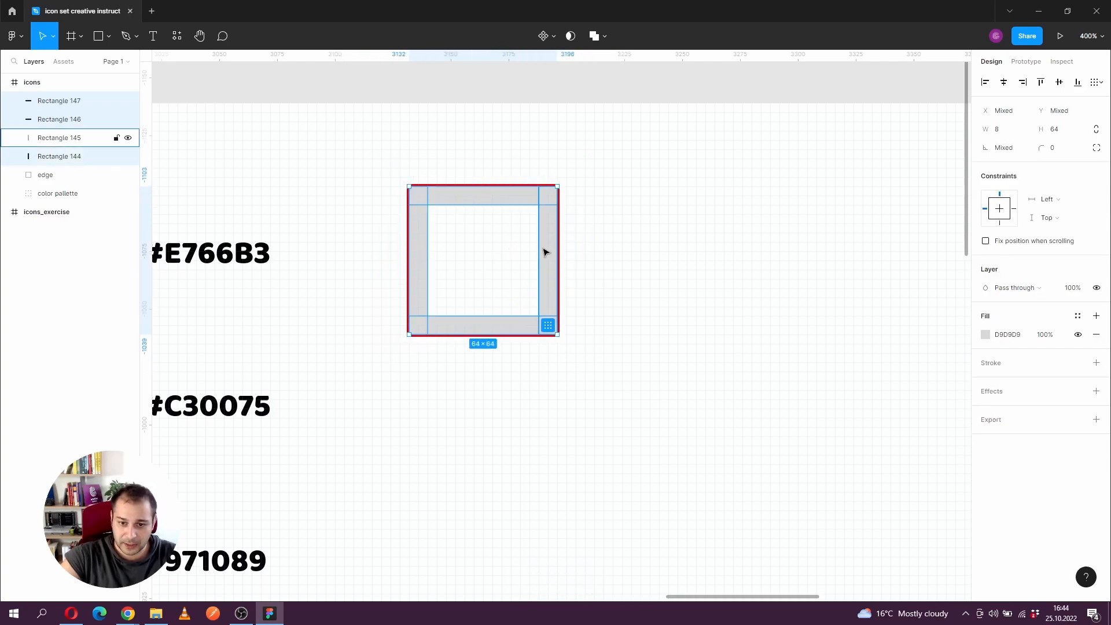
pyautogui.keyDown('shift'); pyautogui.click(546, 252); pyautogui.keyUp('shift')
pyautogui.click(604, 36)
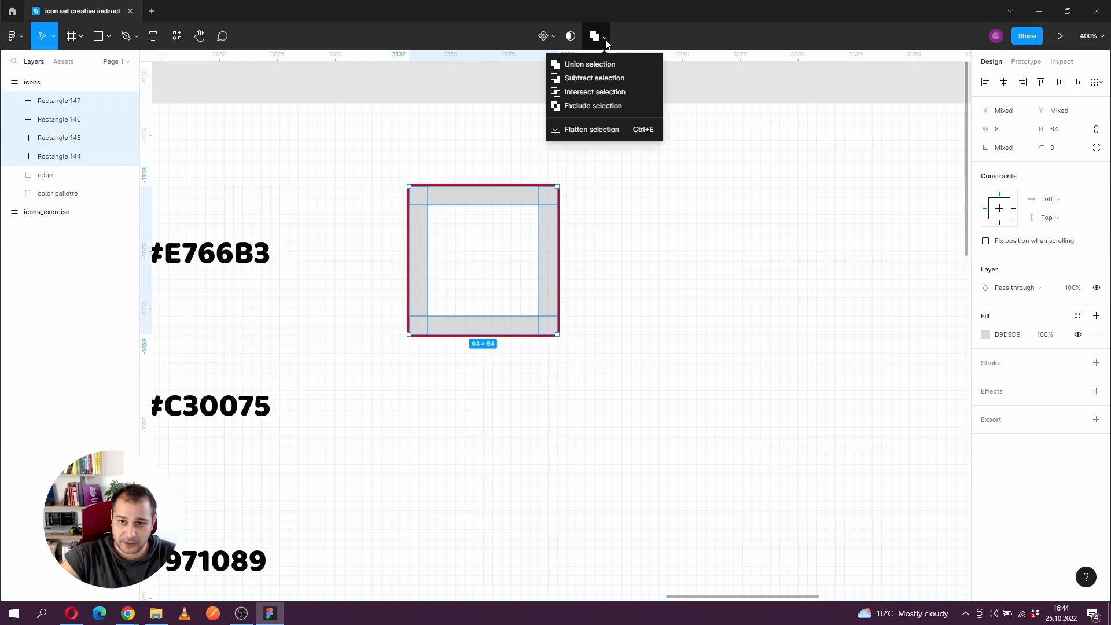
pyautogui.click(596, 64)
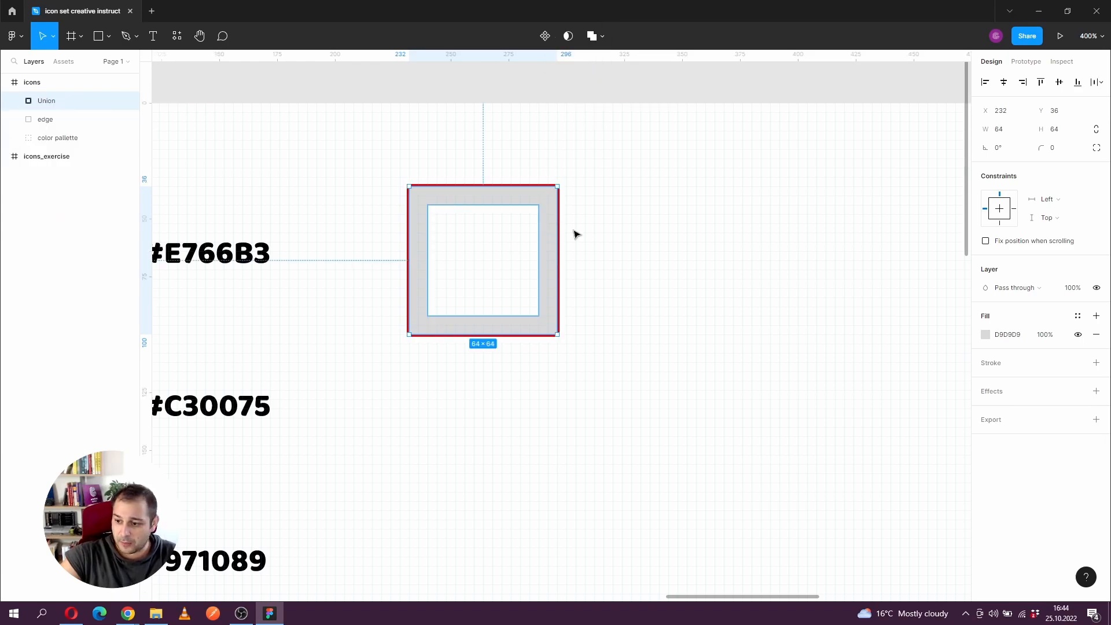
# Step: Change the united border shape's fill to light pink F5BCBC
pyautogui.click(986, 334)
pyautogui.click(865, 318)
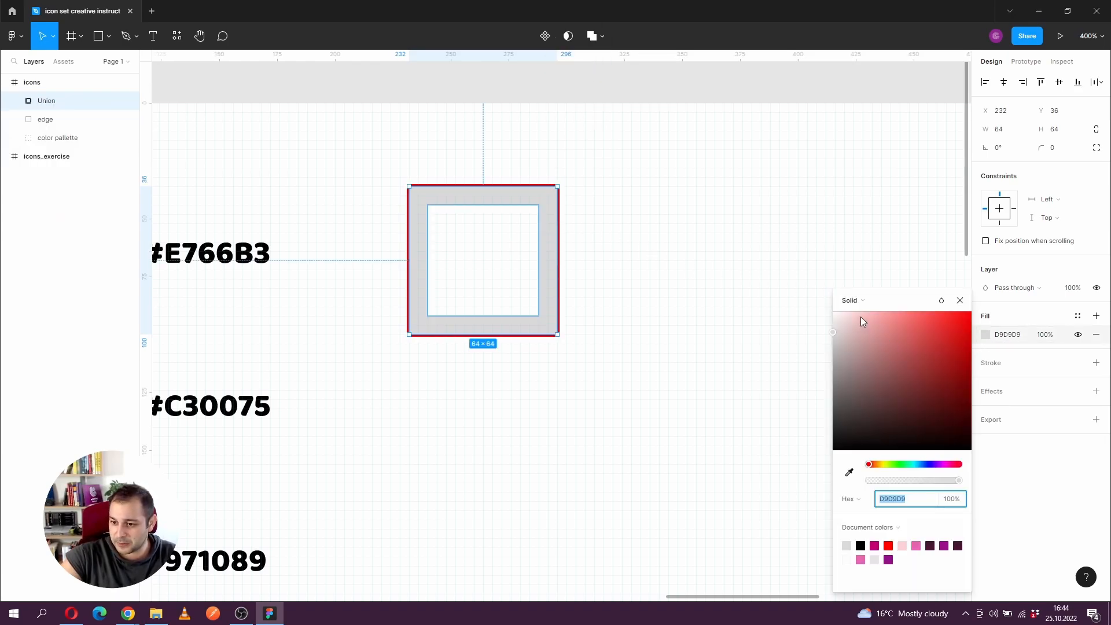
pyautogui.click(959, 301)
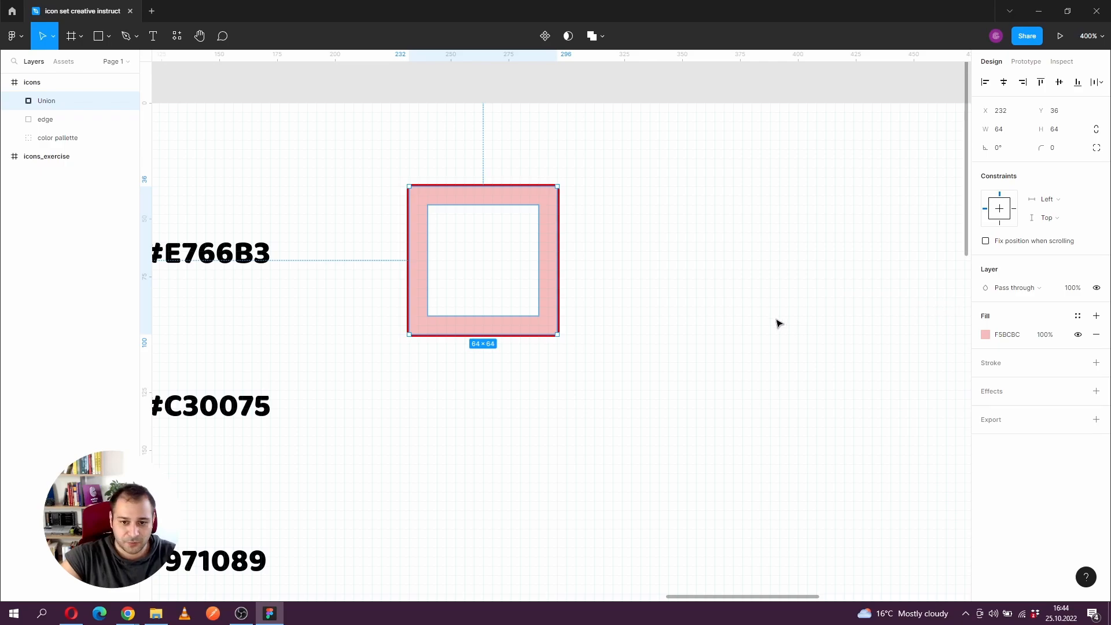
pyautogui.click(733, 323)
pyautogui.click(551, 227)
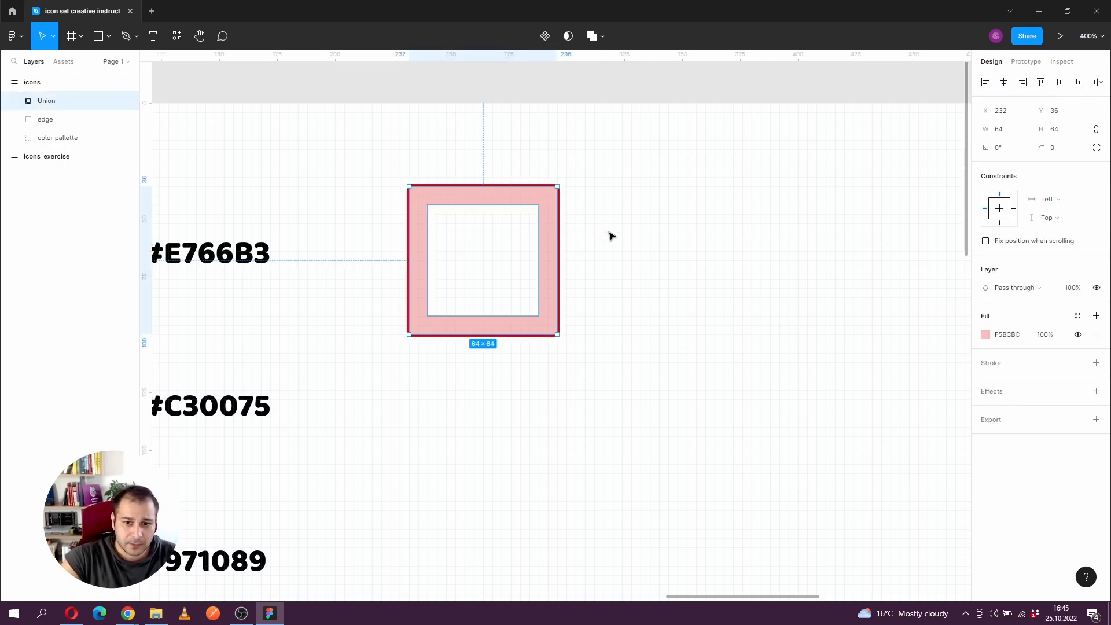
pyautogui.click(605, 236)
pyautogui.click(547, 232)
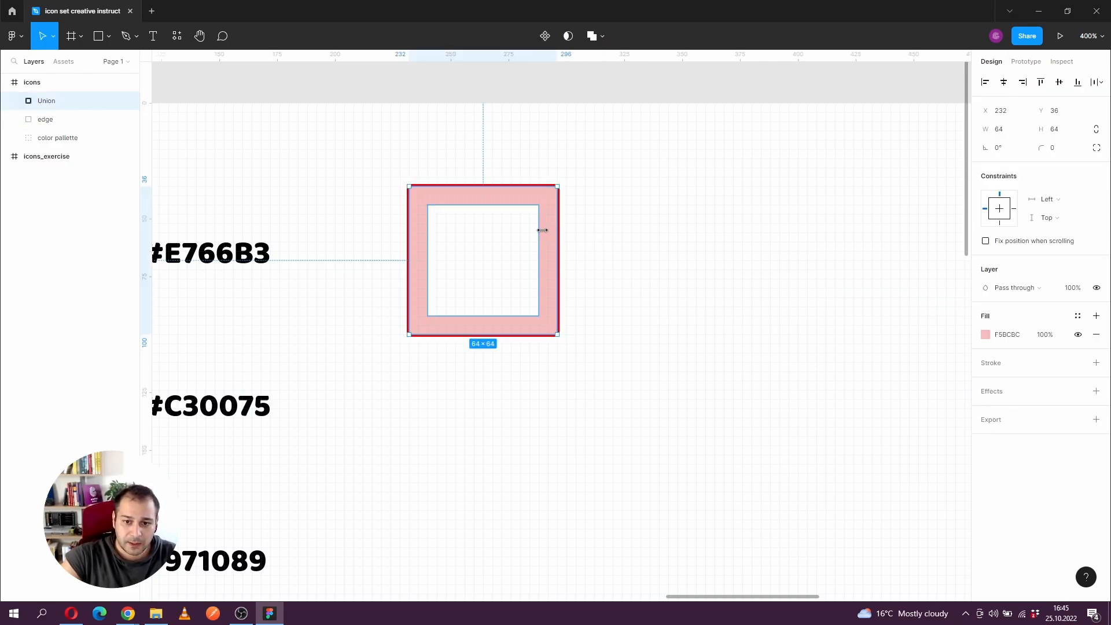
# Step: Rename the pink border shape's layer as "safe area" and deselect it
pyautogui.doubleClick(57, 106)
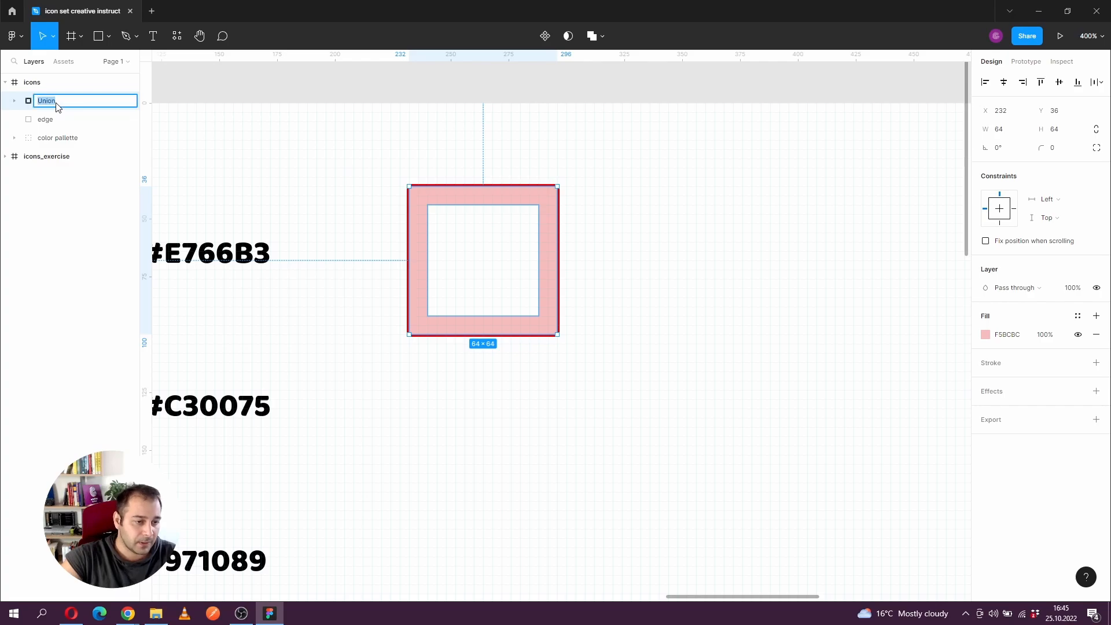
pyautogui.write('safe area')
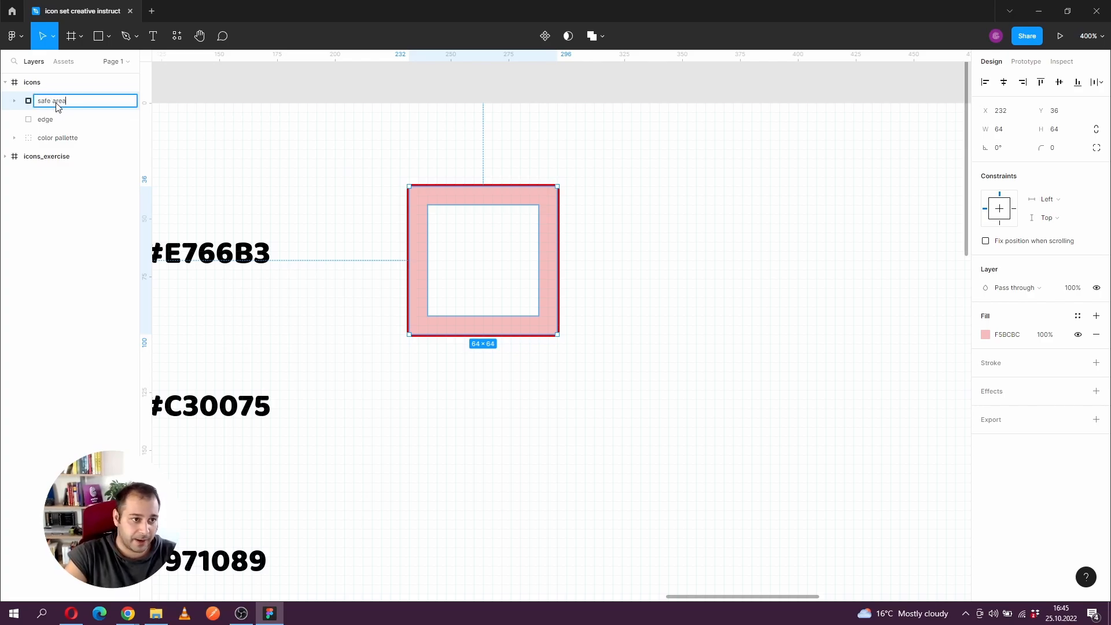
pyautogui.press('Return')
pyautogui.click(405, 415)
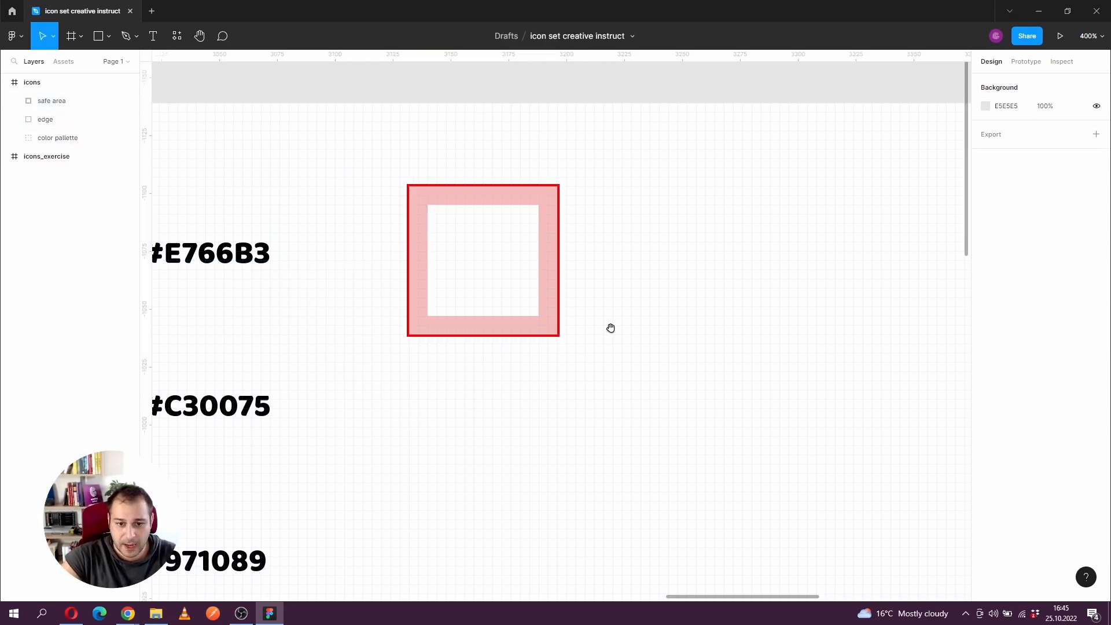
# Step: Draw a 24 × 32 rectangle centered in the white space inside the safe area
pyautogui.moveTo(611, 329); pyautogui.dragTo(608, 338)
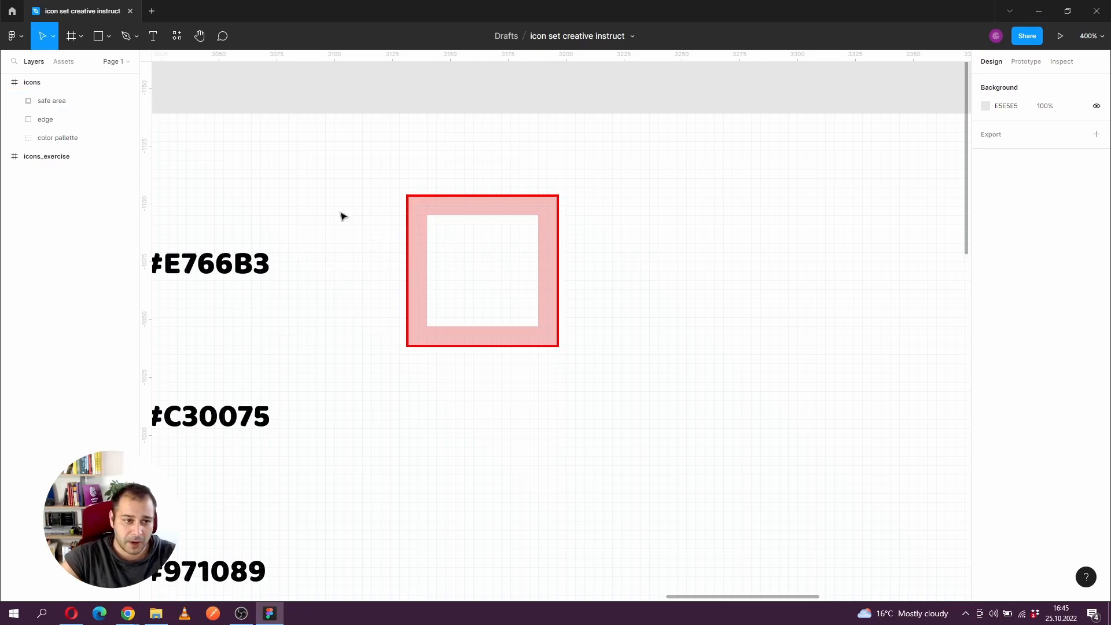
pyautogui.click(110, 42)
pyautogui.click(107, 65)
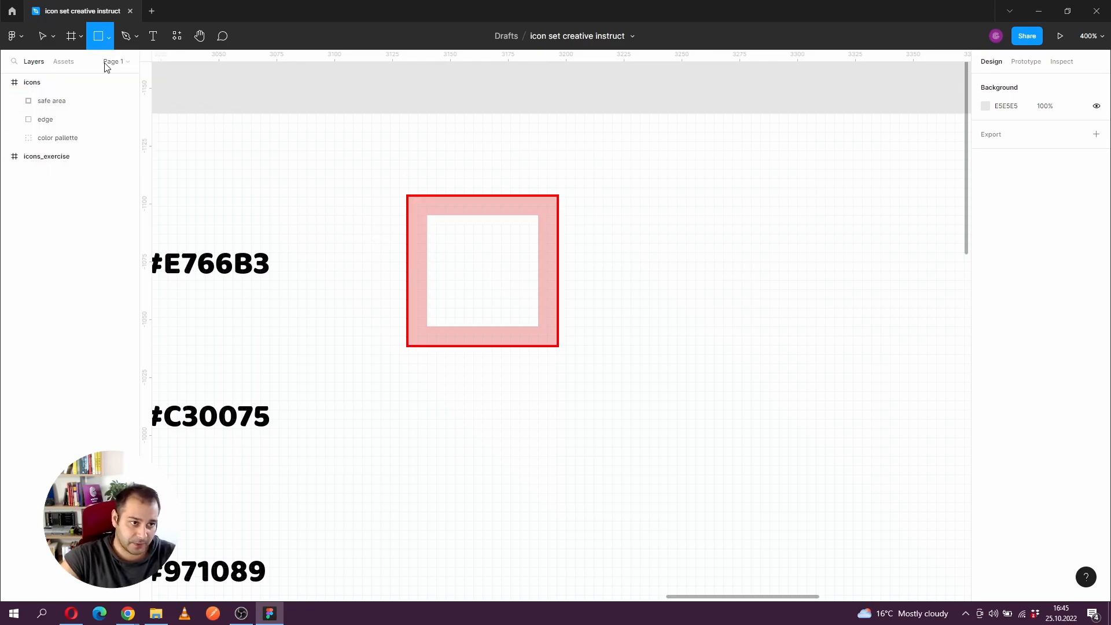
pyautogui.moveTo(455, 233); pyautogui.dragTo(511, 308)
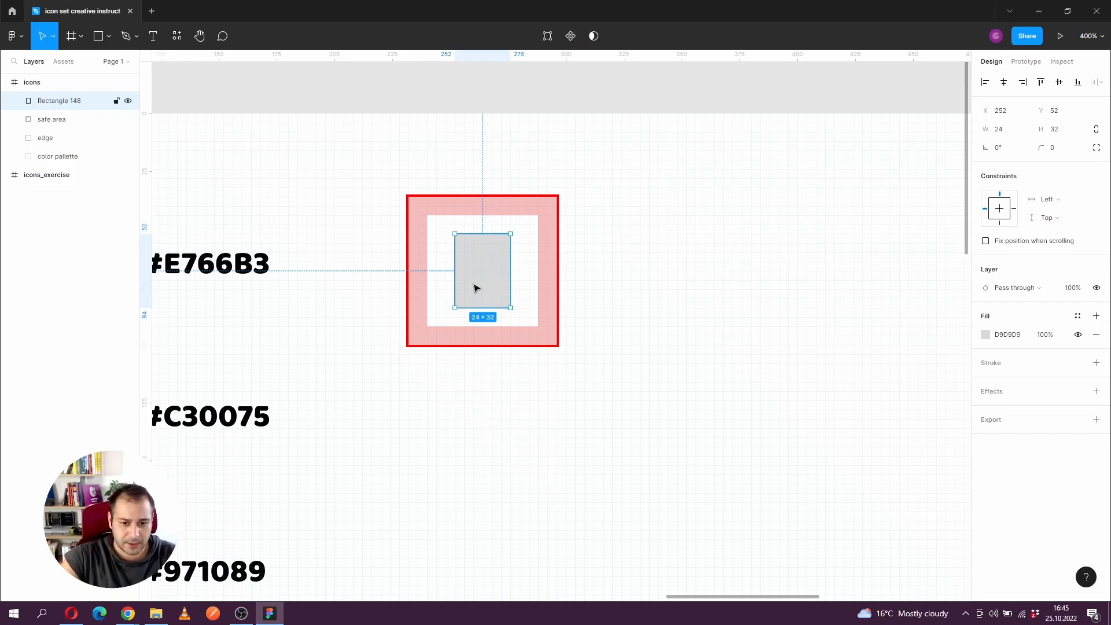
# Step: Remove the 24 × 32 rectangle's fill and give it a black 000000 stroke of width 2 aligned inside
pyautogui.click(1097, 335)
pyautogui.click(1097, 344)
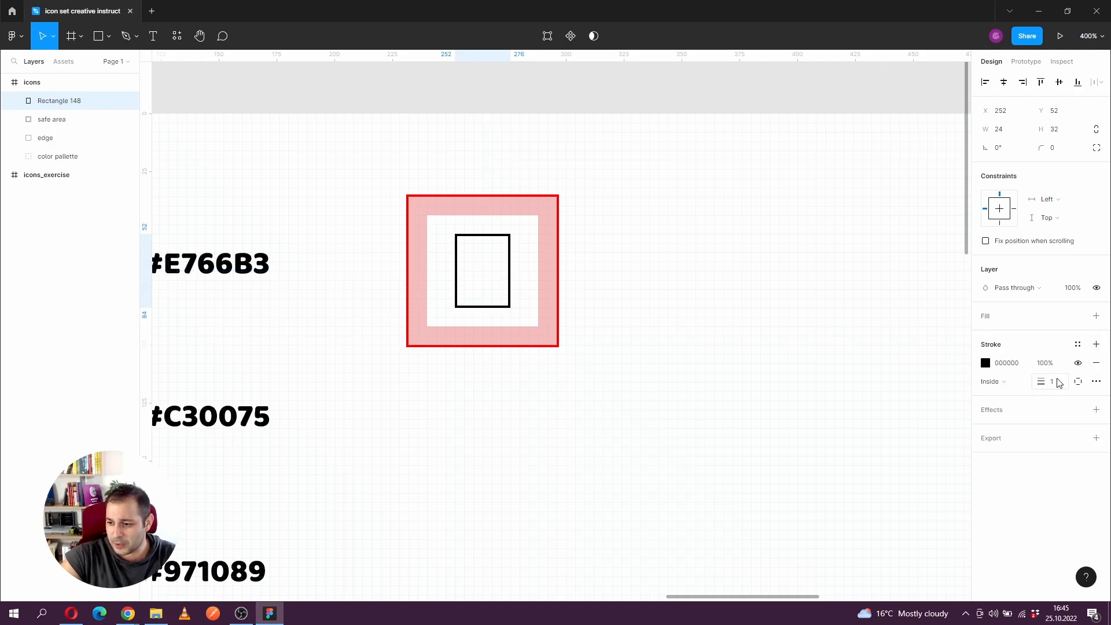
pyautogui.click(1005, 381)
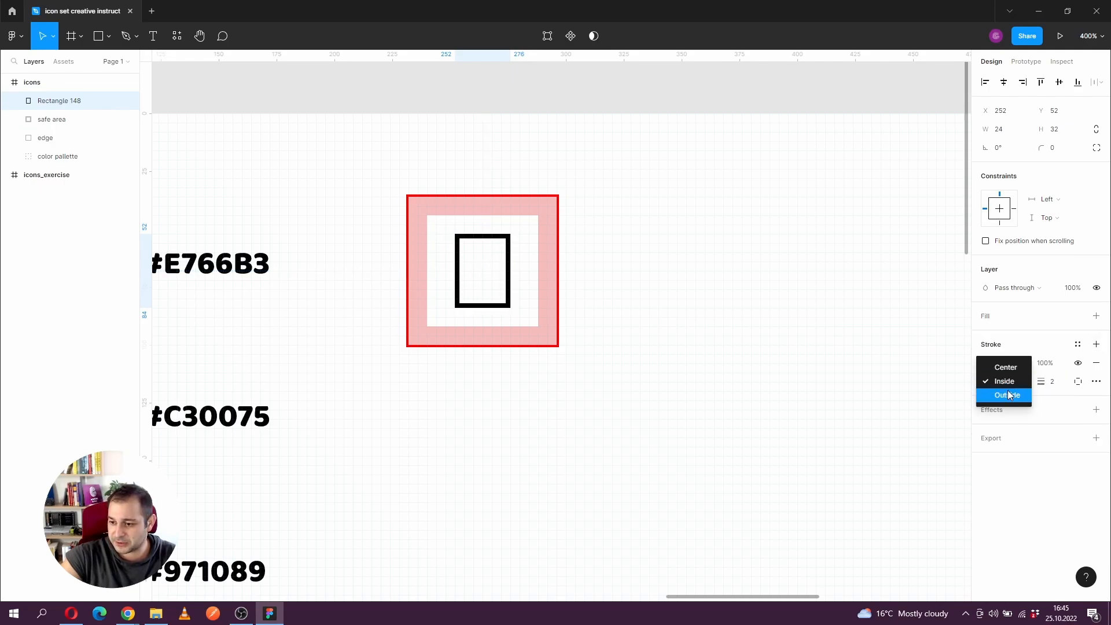
pyautogui.click(1009, 394)
pyautogui.click(1014, 381)
pyautogui.click(1012, 369)
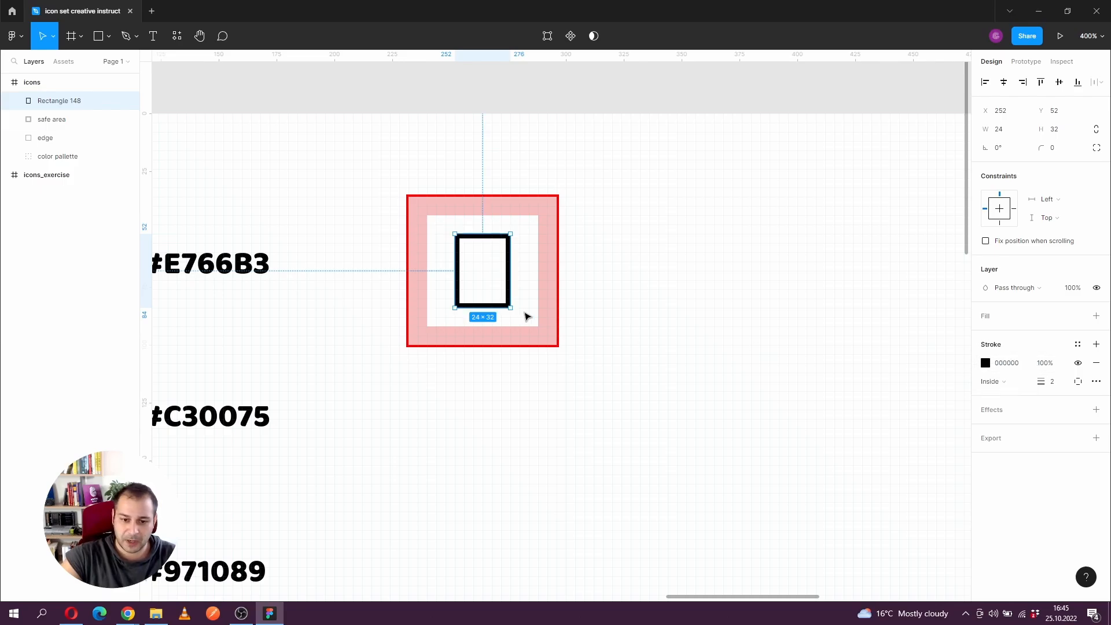
# Step: Open the black rectangle for vector editing and add a point at the middle of its bottom edge
pyautogui.click(476, 287)
pyautogui.moveTo(478, 288); pyautogui.dragTo(508, 297)
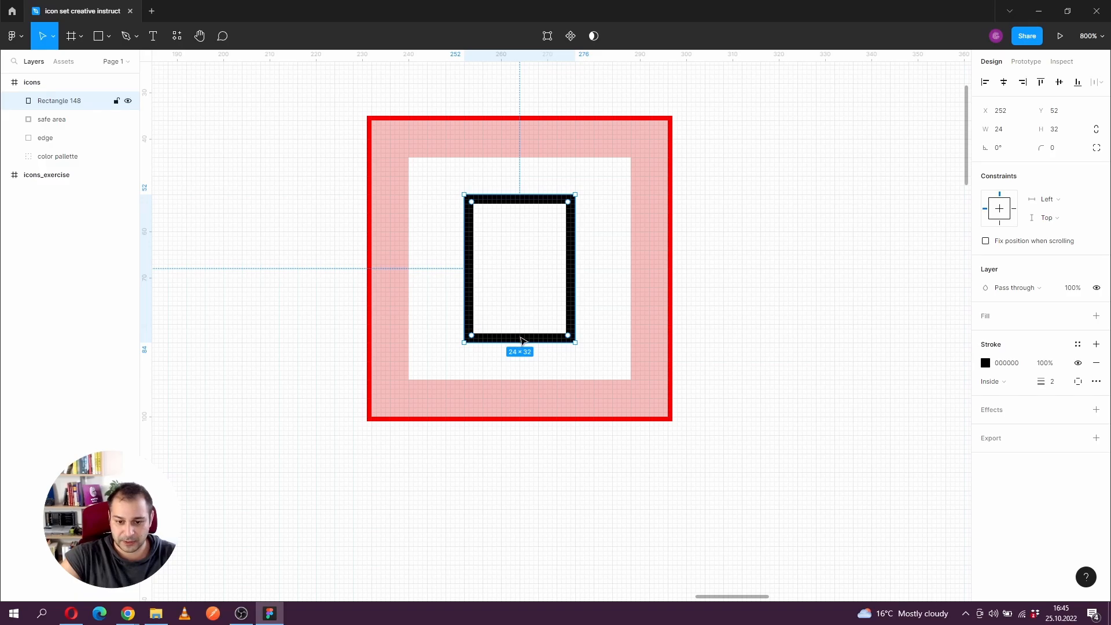
pyautogui.doubleClick(522, 339)
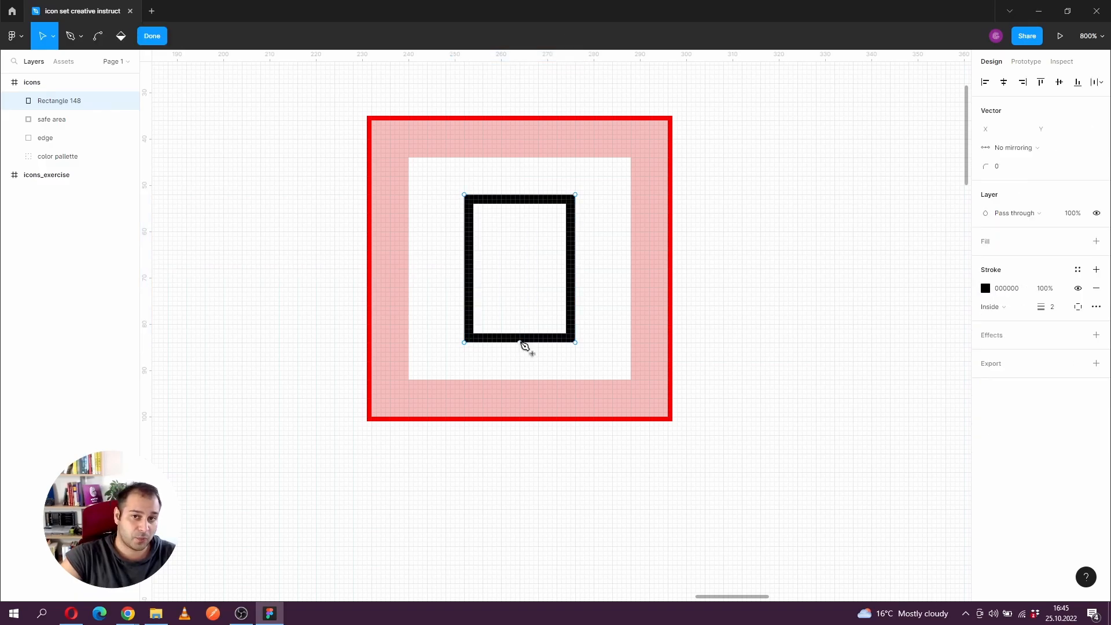
pyautogui.click(521, 342)
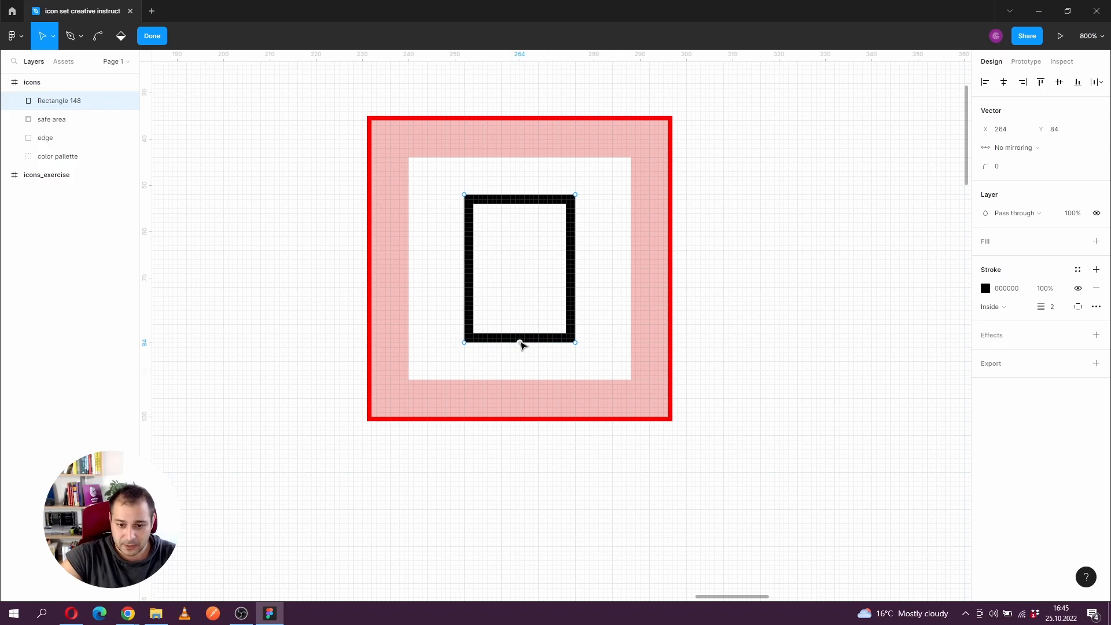
pyautogui.hotkey('ctrl', 'z')
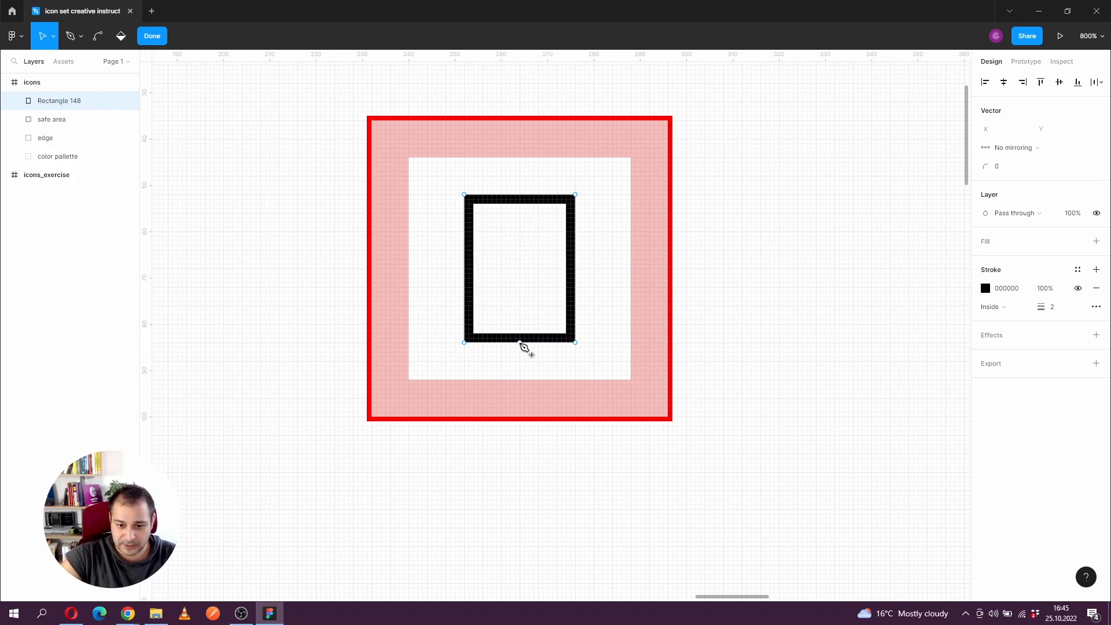
pyautogui.click(521, 342)
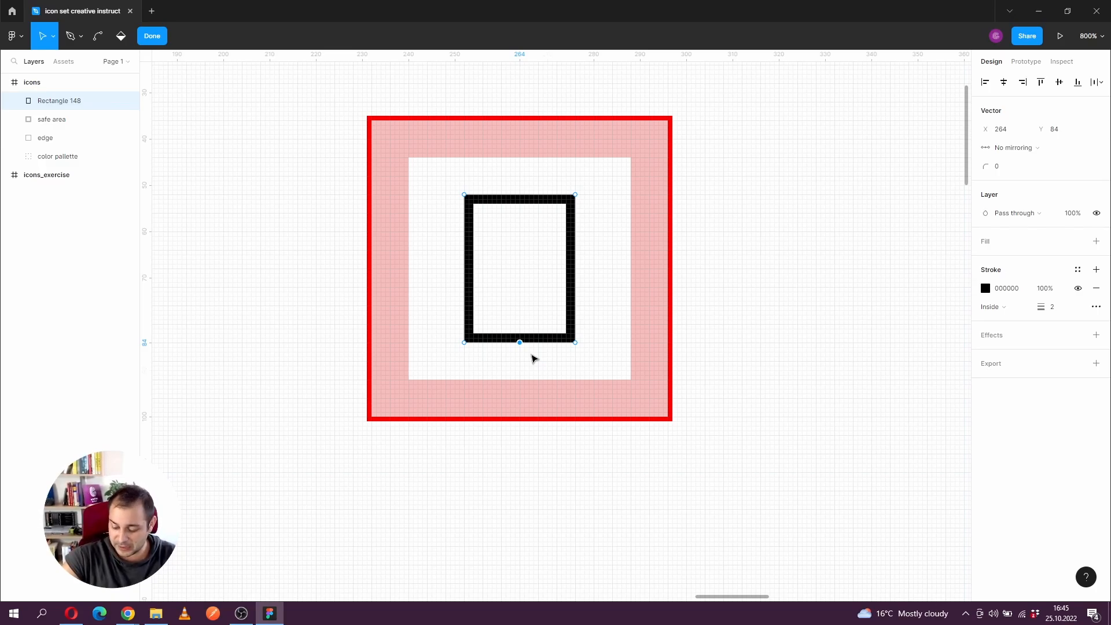
# Step: Move the bottom edge's middle point up to Y 76 to form a bookmark notch, and finish the vector editing
pyautogui.press('Up')
pyautogui.press('Up')
pyautogui.press('Up')
pyautogui.press('Up')
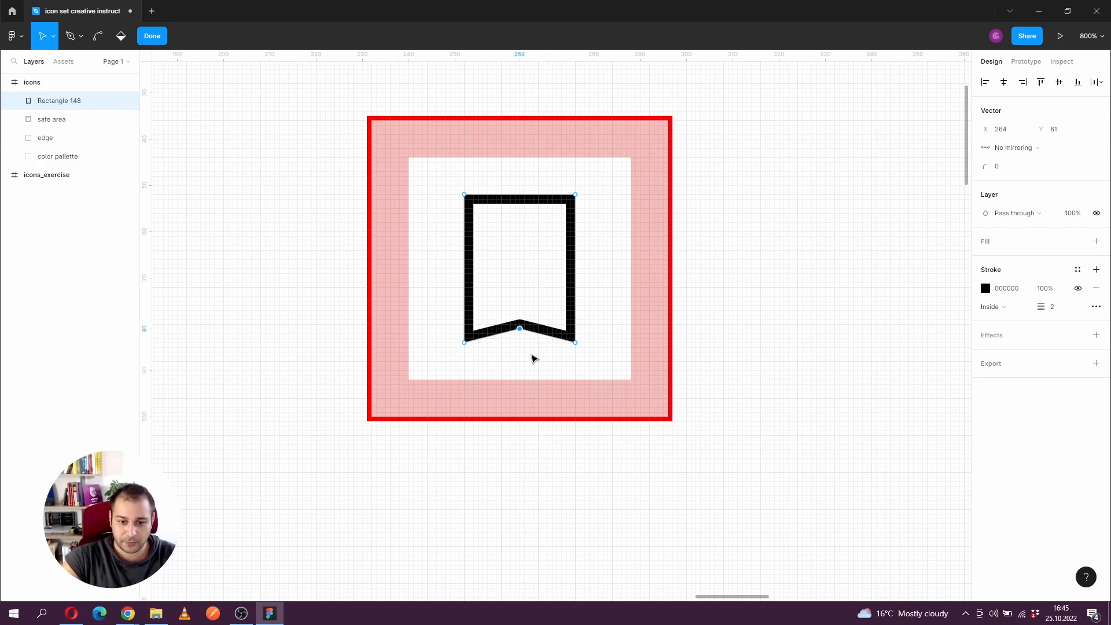
pyautogui.press('Up')
pyautogui.press('Up')
pyautogui.press('Up')
pyautogui.press('Up')
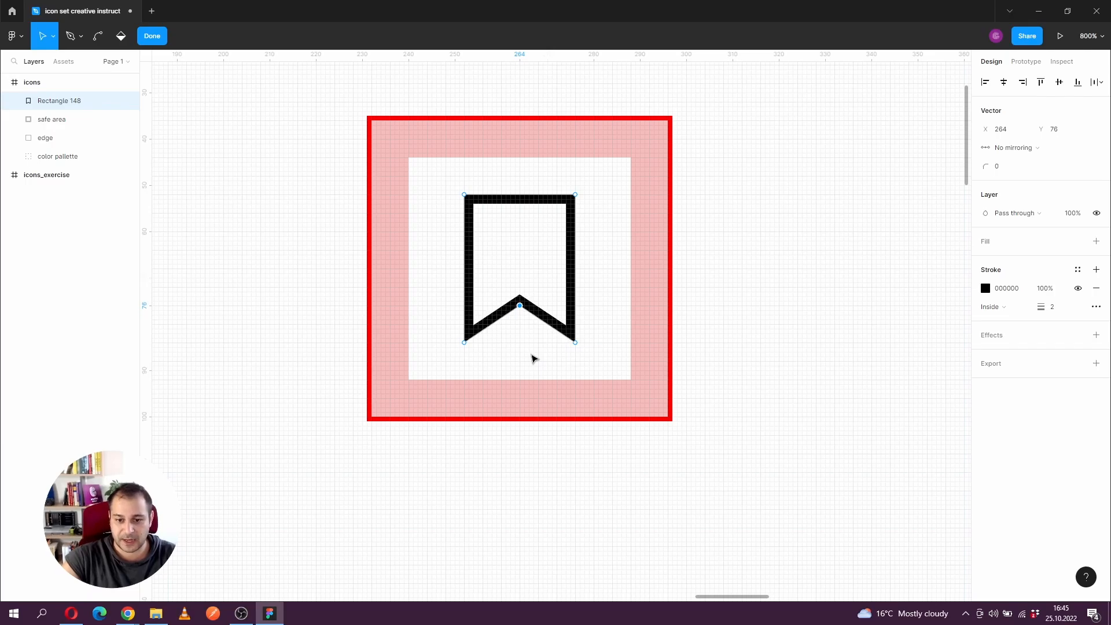
pyautogui.press('Escape')
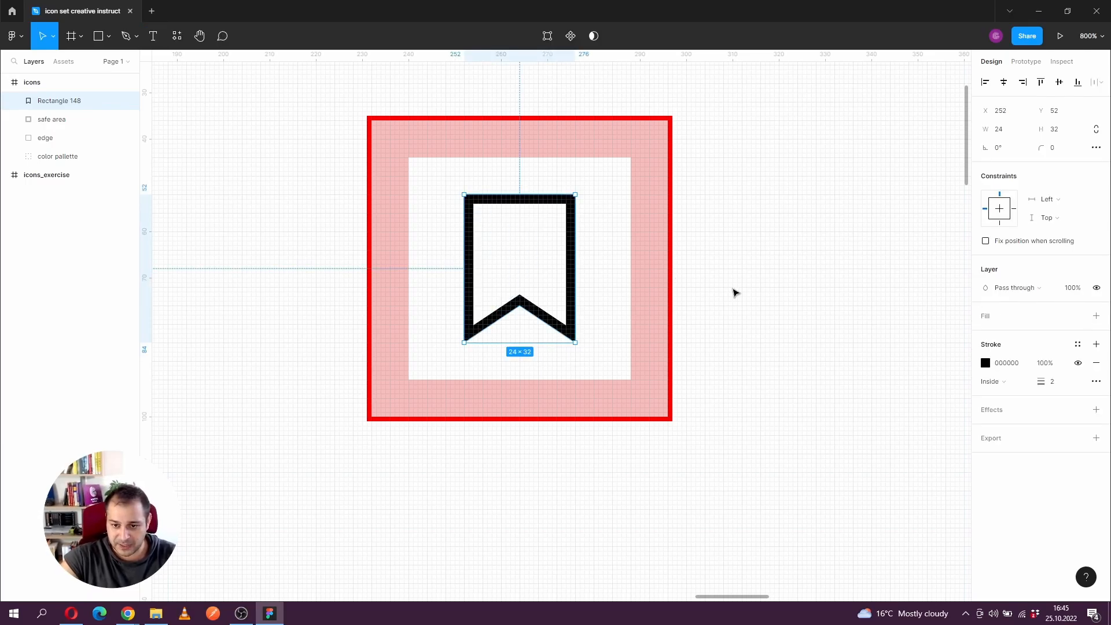
pyautogui.click(734, 292)
# Step: Round the bookmark's four outer corner points with a radius of 2, leaving the notch point sharp, and finish the vector editing
pyautogui.scroll(1, 762, 295)
pyautogui.click(486, 328)
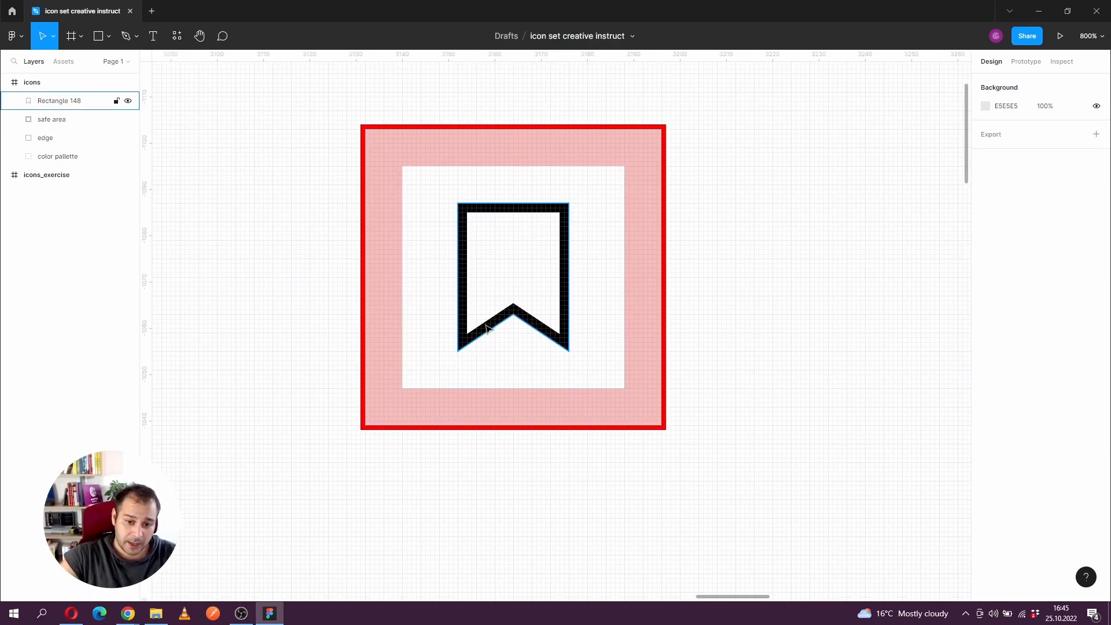
pyautogui.doubleClick(486, 328)
pyautogui.moveTo(434, 186); pyautogui.dragTo(488, 378)
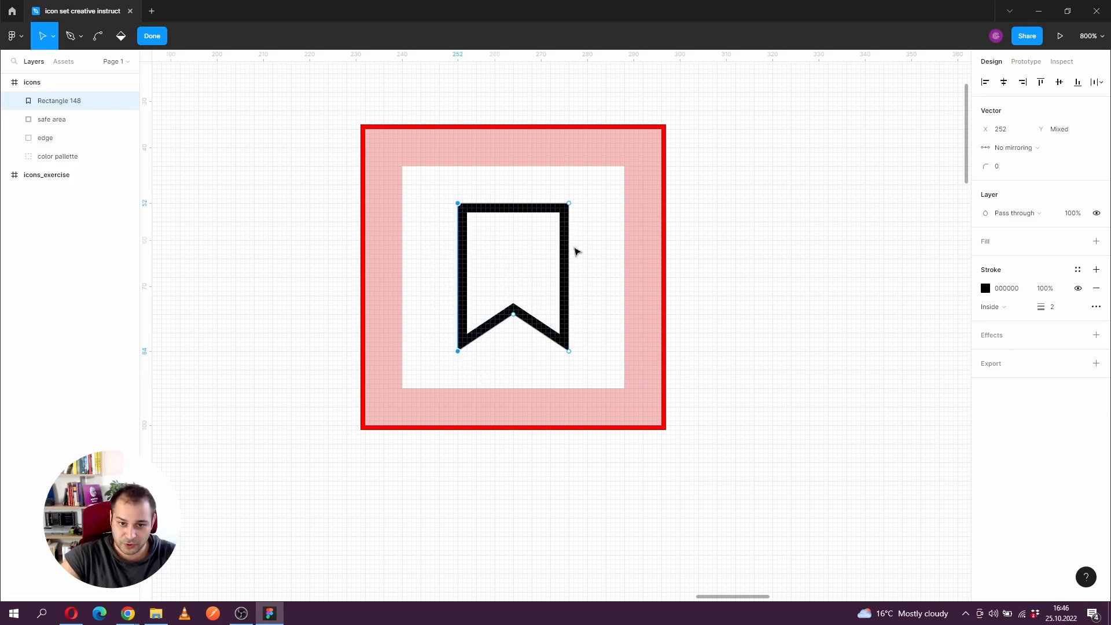
pyautogui.moveTo(591, 186); pyautogui.dragTo(549, 378)
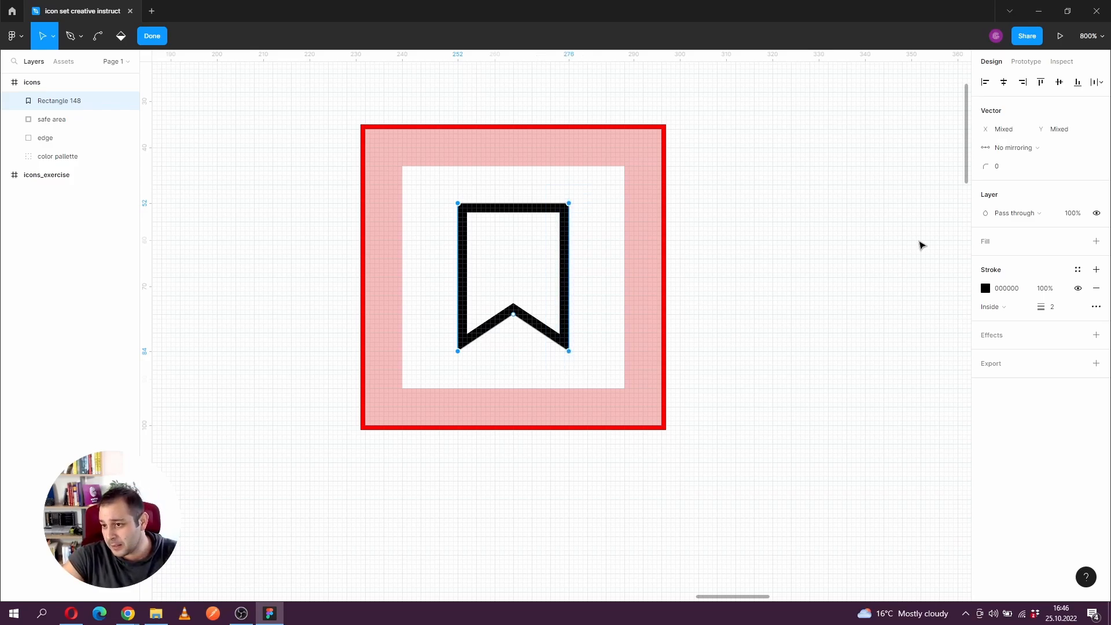
pyautogui.click(1013, 172)
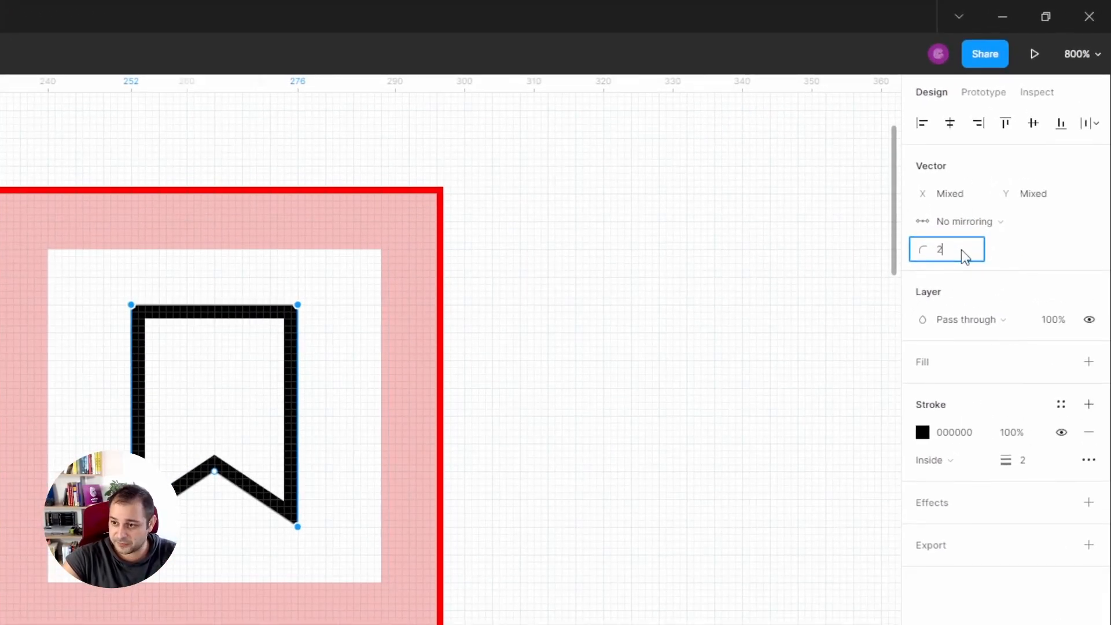
pyautogui.press('Return')
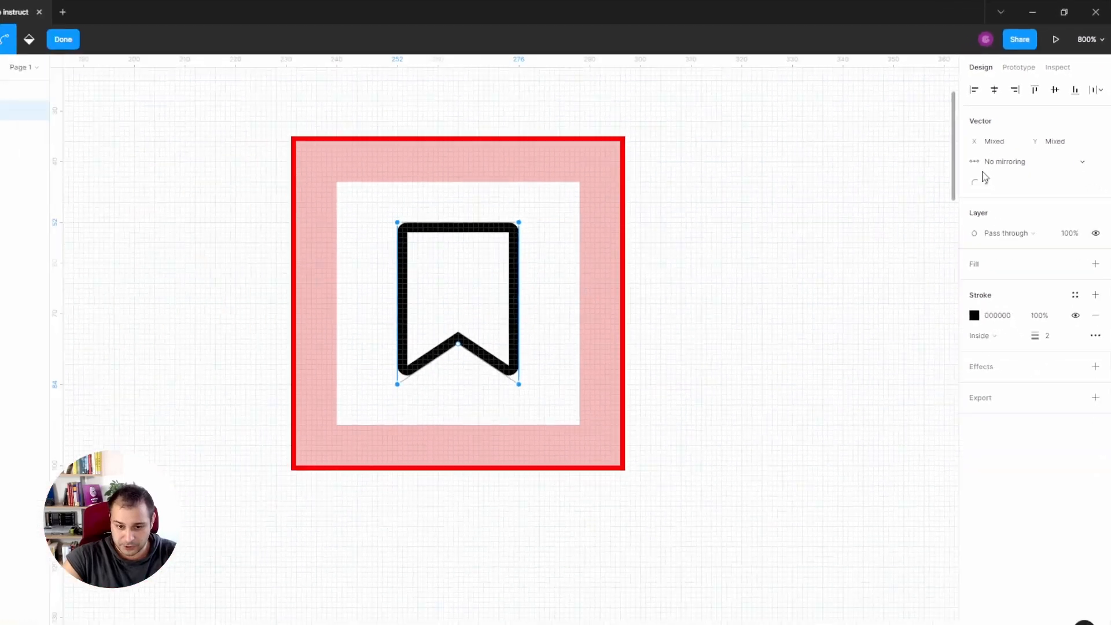
pyautogui.click(351, 414)
pyautogui.press('Escape')
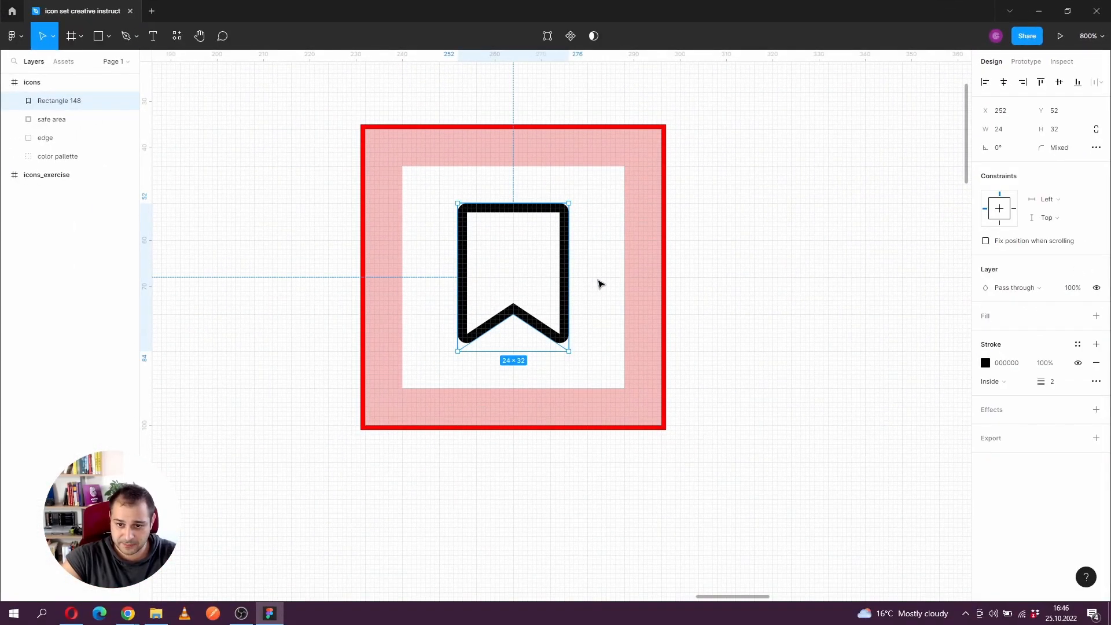
pyautogui.click(826, 268)
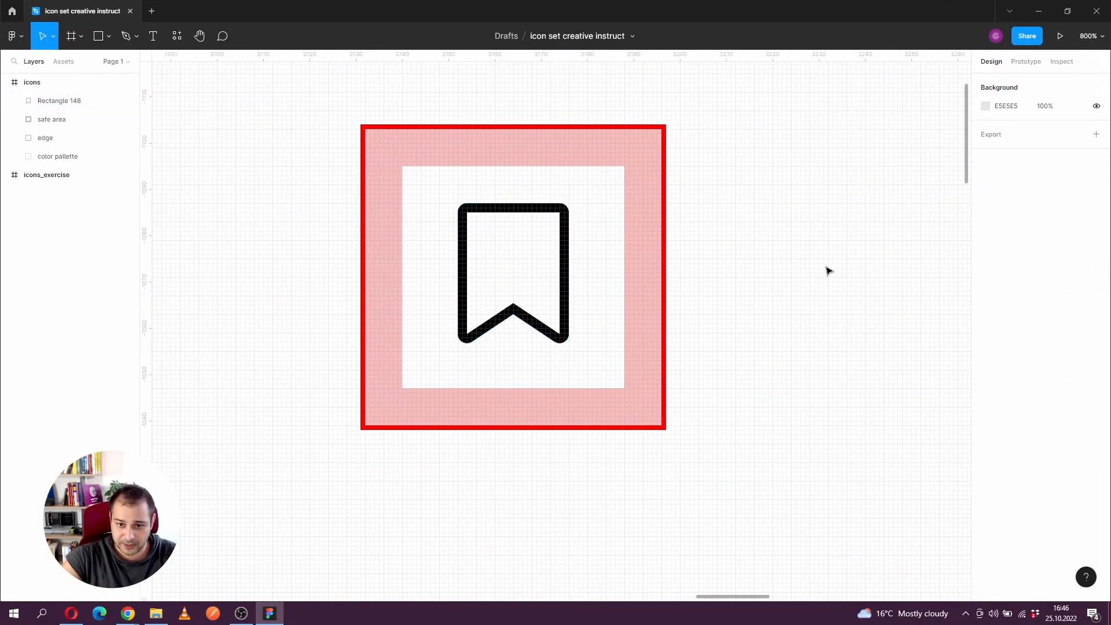
pyautogui.click(511, 320)
pyautogui.doubleClick(521, 296)
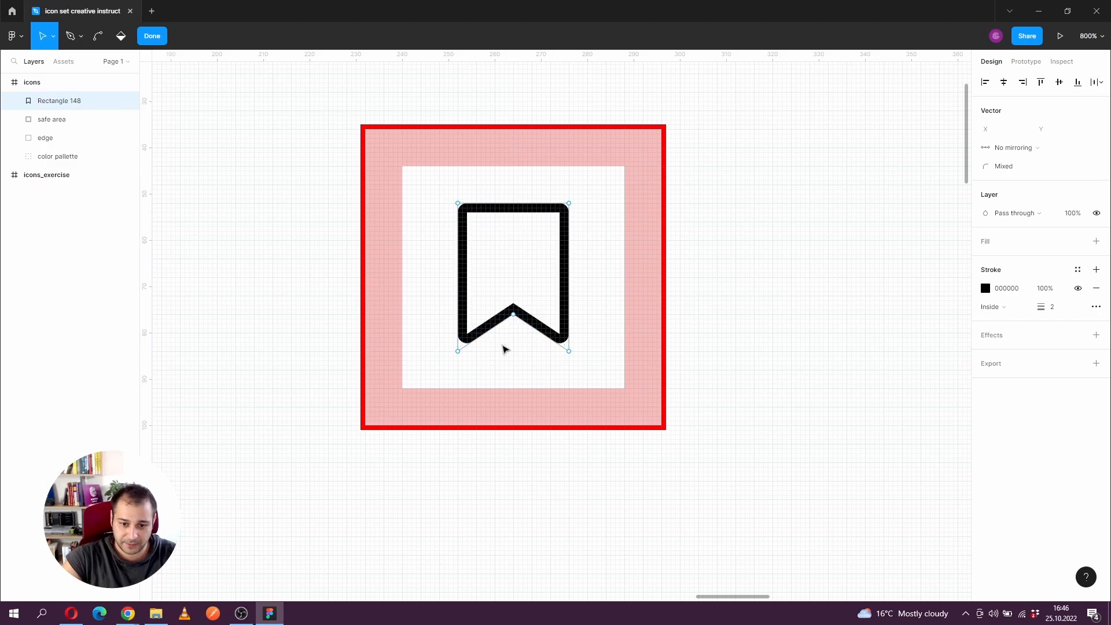
pyautogui.press('Escape')
# Step: Duplicate the bookmark together with its safe area and edge, placing the copied bookmark at X 336, Y 52
pyautogui.scroll(-2, 717, 275)
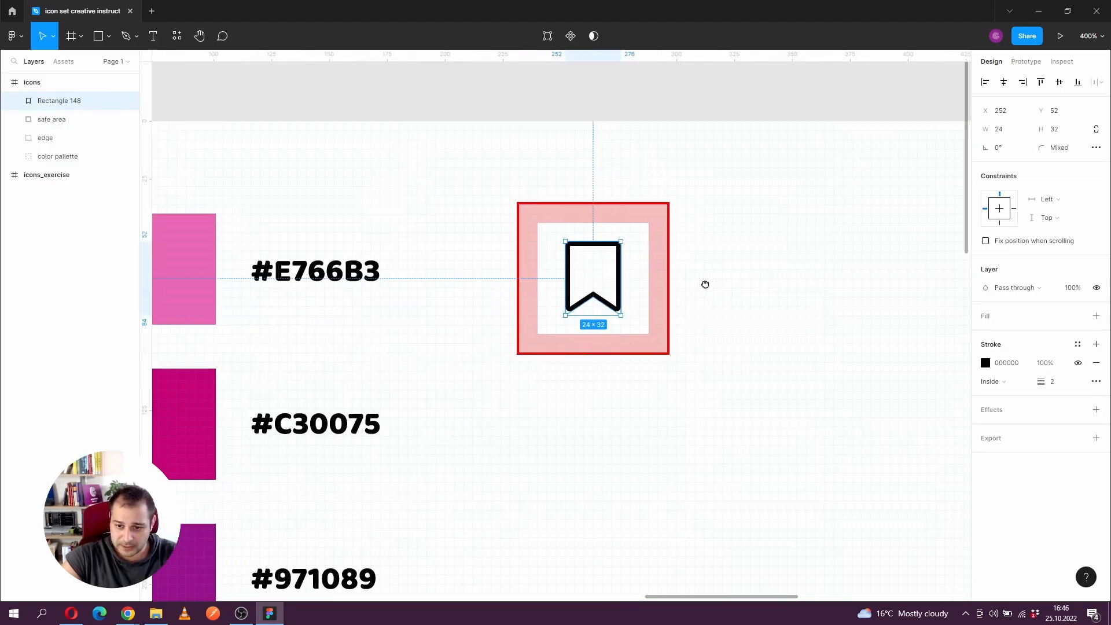
pyautogui.hscroll(3, 705, 285)
pyautogui.moveTo(656, 184); pyautogui.dragTo(612, 347)
pyautogui.click(662, 449)
pyautogui.hscroll(4, 662, 449)
# Step: Give the copied bookmark a solid black 000000 fill
pyautogui.click(565, 318)
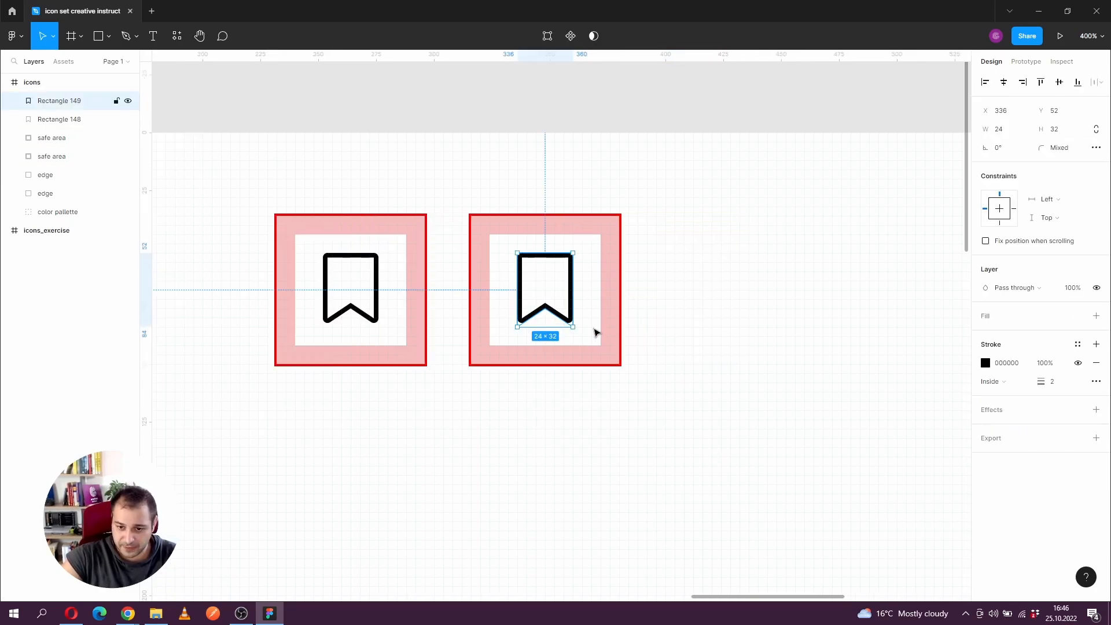
pyautogui.click(1096, 316)
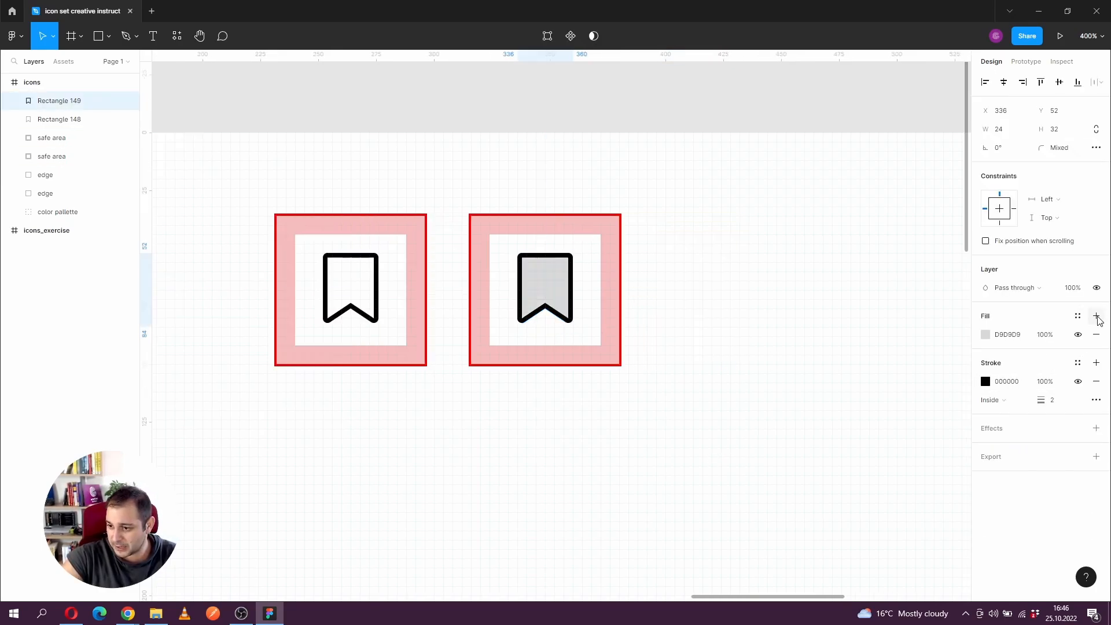
pyautogui.click(984, 336)
pyautogui.moveTo(874, 426); pyautogui.dragTo(777, 497)
pyautogui.click(962, 300)
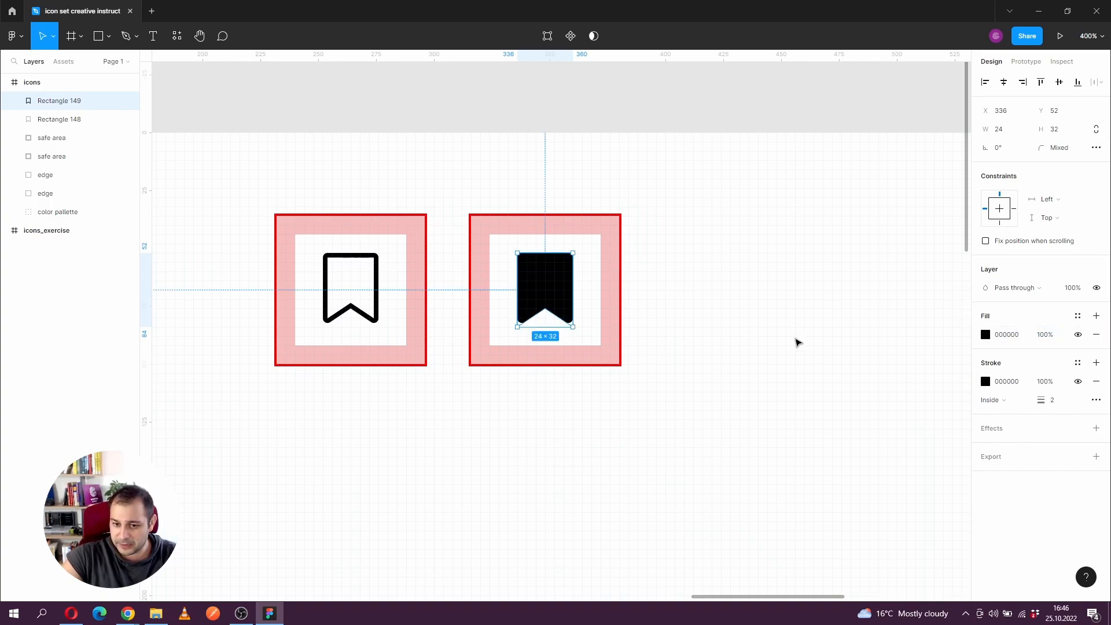
pyautogui.click(752, 355)
# Step: Duplicate the outlined bookmark with its safe area and edge to the right of the filled one, bookmark at X 416, Y 52
pyautogui.moveTo(690, 372); pyautogui.dragTo(690, 382)
pyautogui.moveTo(605, 429)
pyautogui.mouseDown()
pyautogui.moveTo(621, 419)
pyautogui.moveTo(613, 417)
pyautogui.mouseUp()
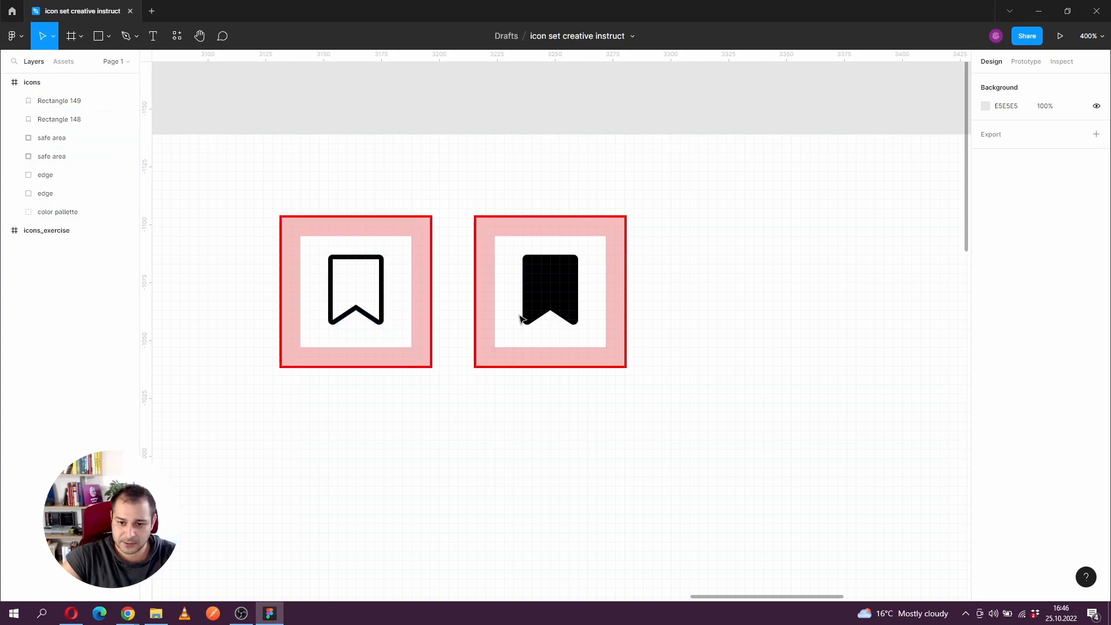
pyautogui.moveTo(742, 297); pyautogui.dragTo(690, 302)
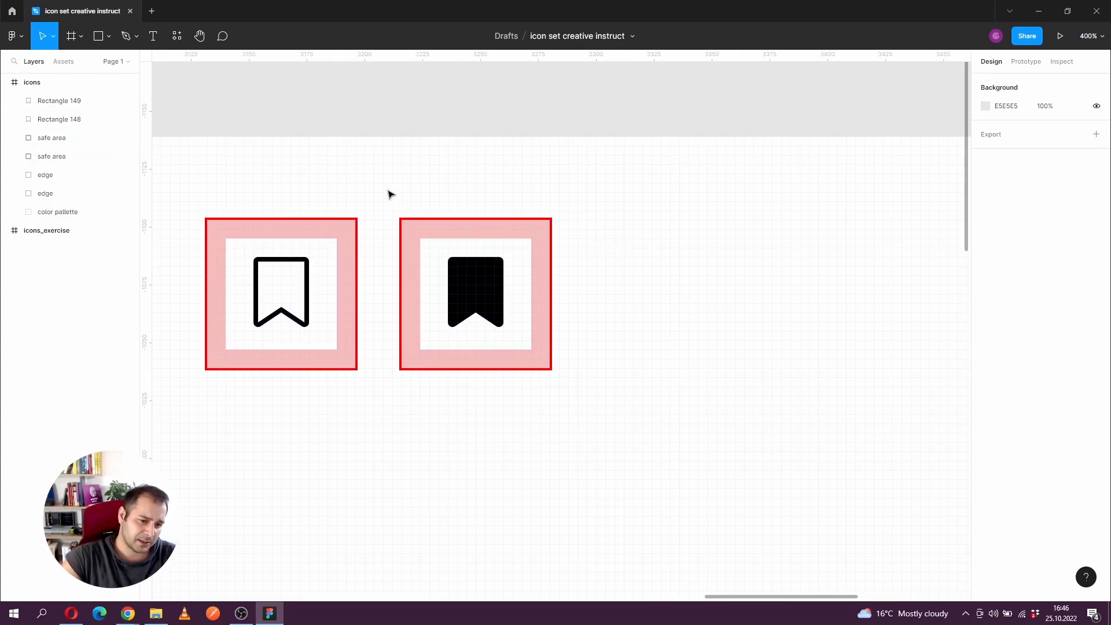
pyautogui.moveTo(386, 176); pyautogui.dragTo(179, 411)
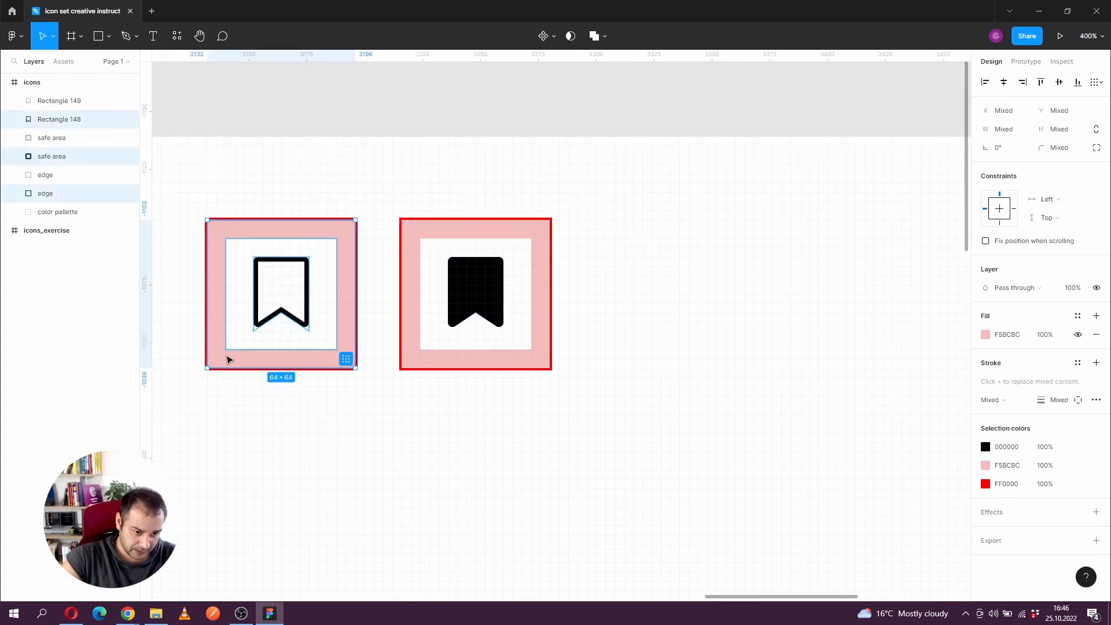
pyautogui.moveTo(222, 363); pyautogui.dragTo(603, 372)
pyautogui.moveTo(614, 431); pyautogui.dragTo(581, 409)
pyautogui.scroll(-2, 551, 429)
pyautogui.scroll(2, 576, 333)
pyautogui.click(806, 417)
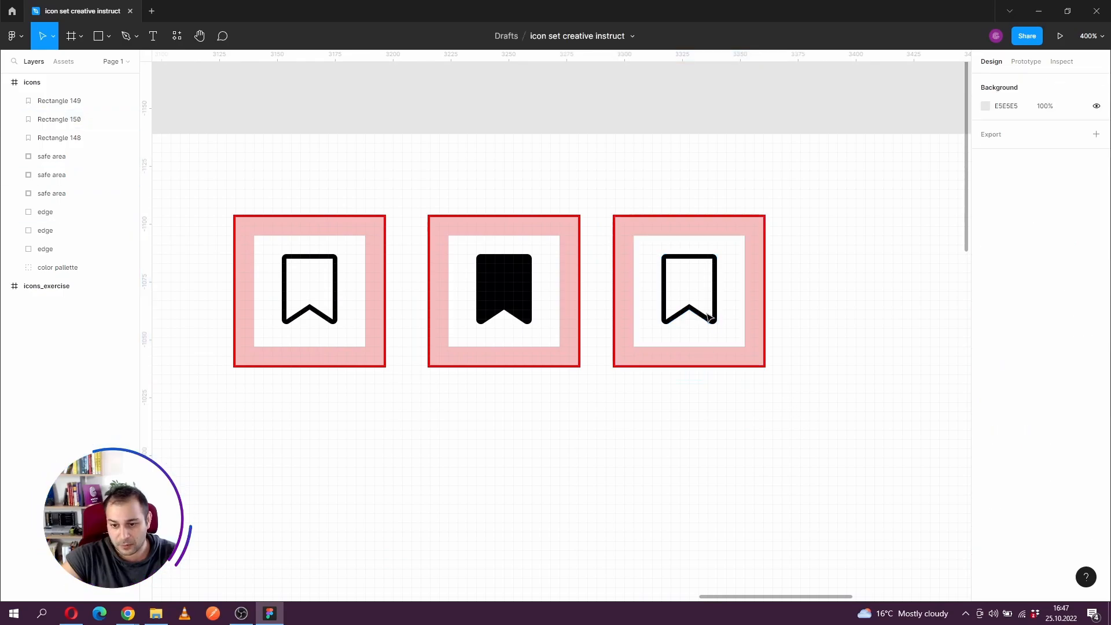
# Step: Change the third bookmark's stroke from a solid color to a Linear gradient
pyautogui.click(706, 316)
pyautogui.moveTo(634, 437); pyautogui.dragTo(784, 355)
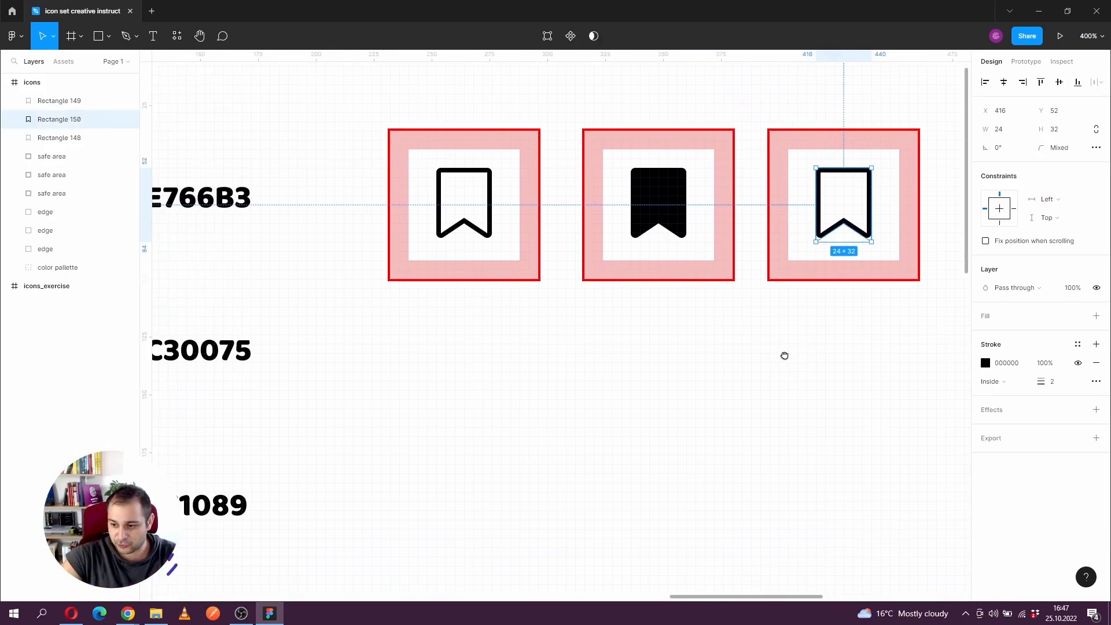
pyautogui.scroll(-2, 784, 355)
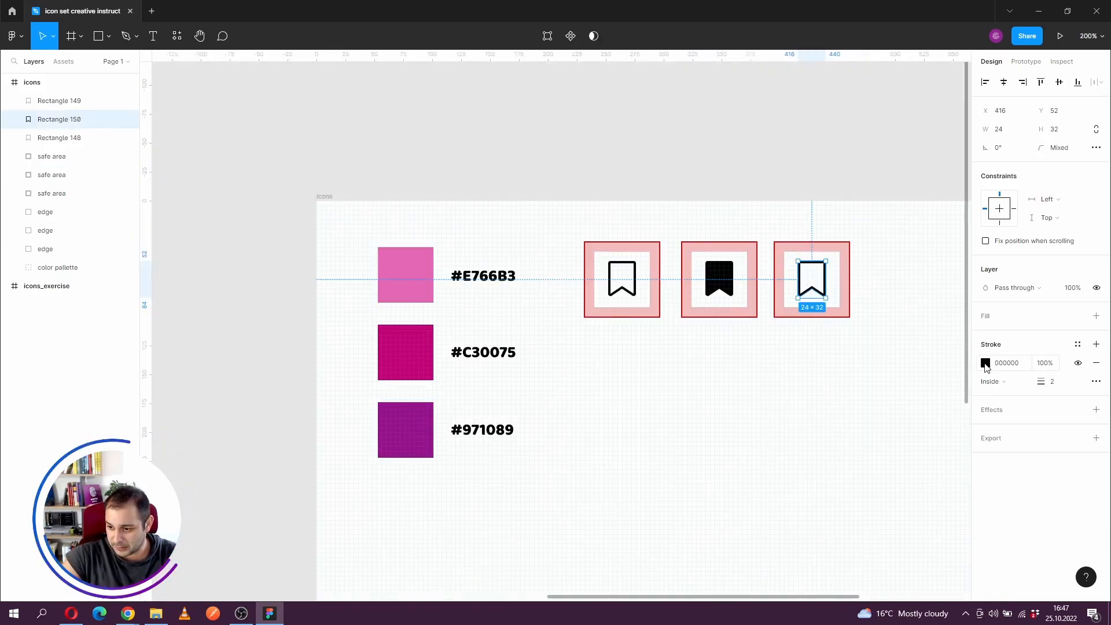
pyautogui.click(986, 364)
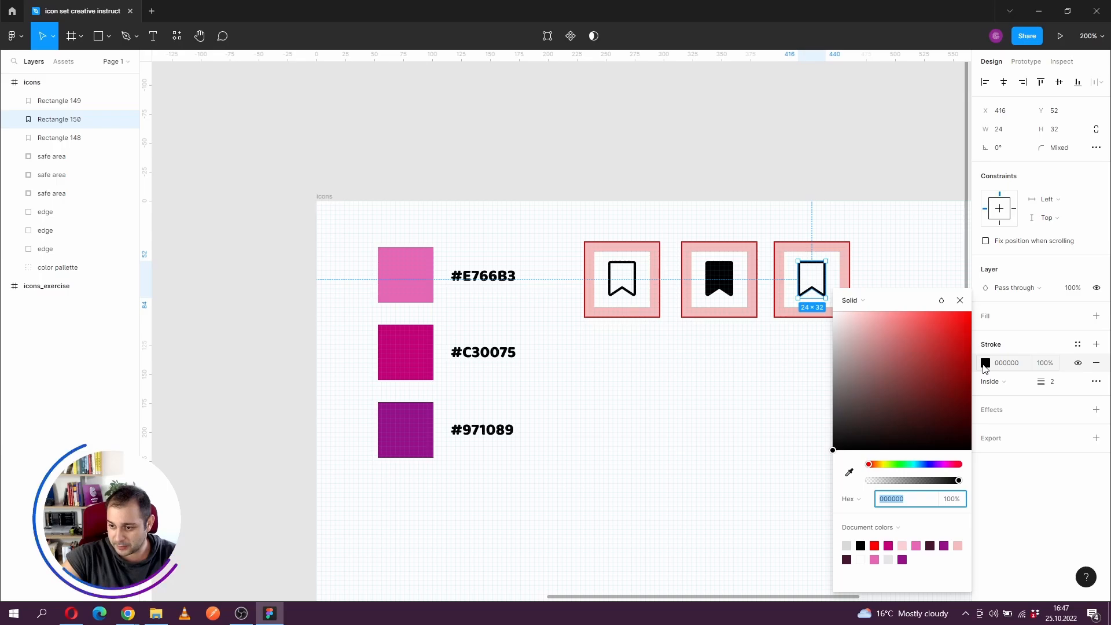
pyautogui.click(868, 301)
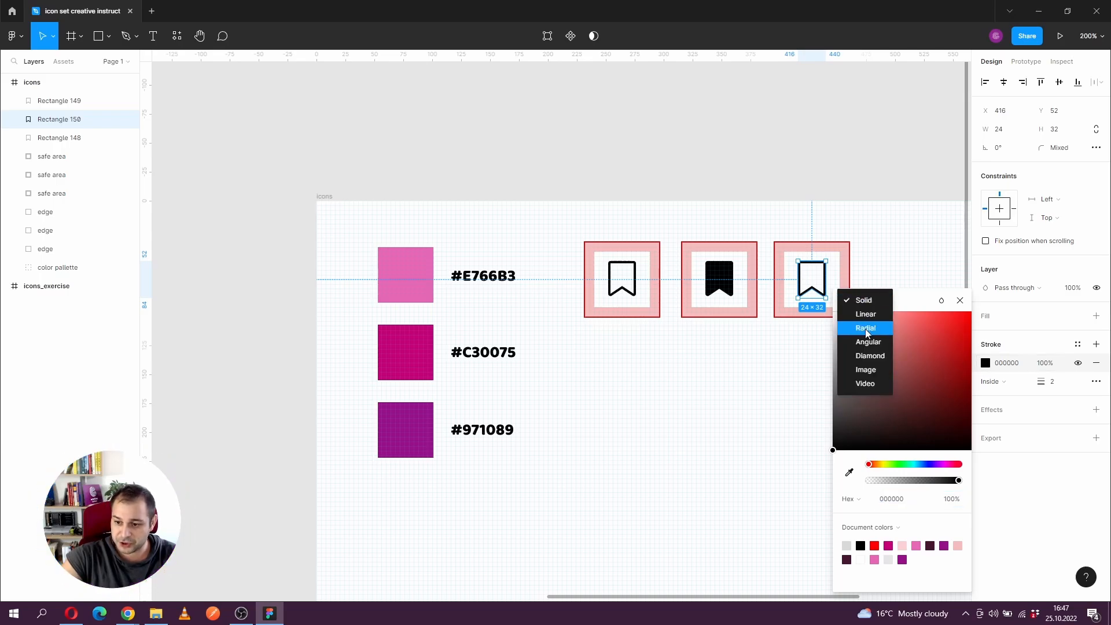
pyautogui.click(867, 314)
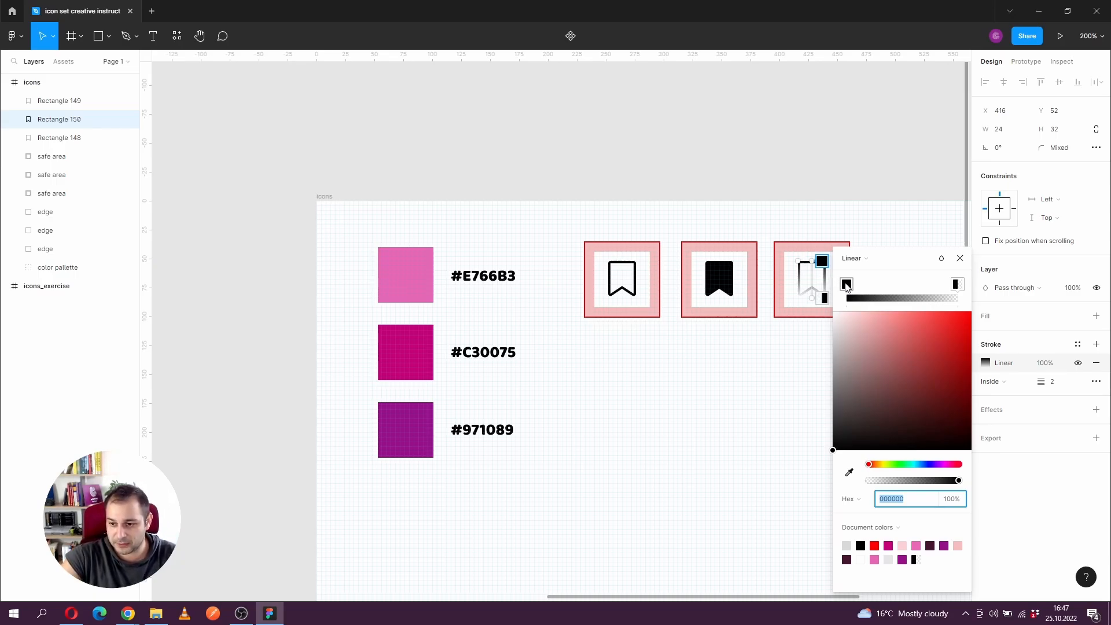
# Step: Set the stroke gradient's first stop to E766B3 and its last stop to C30075 by sampling the palette swatches
pyautogui.click(850, 473)
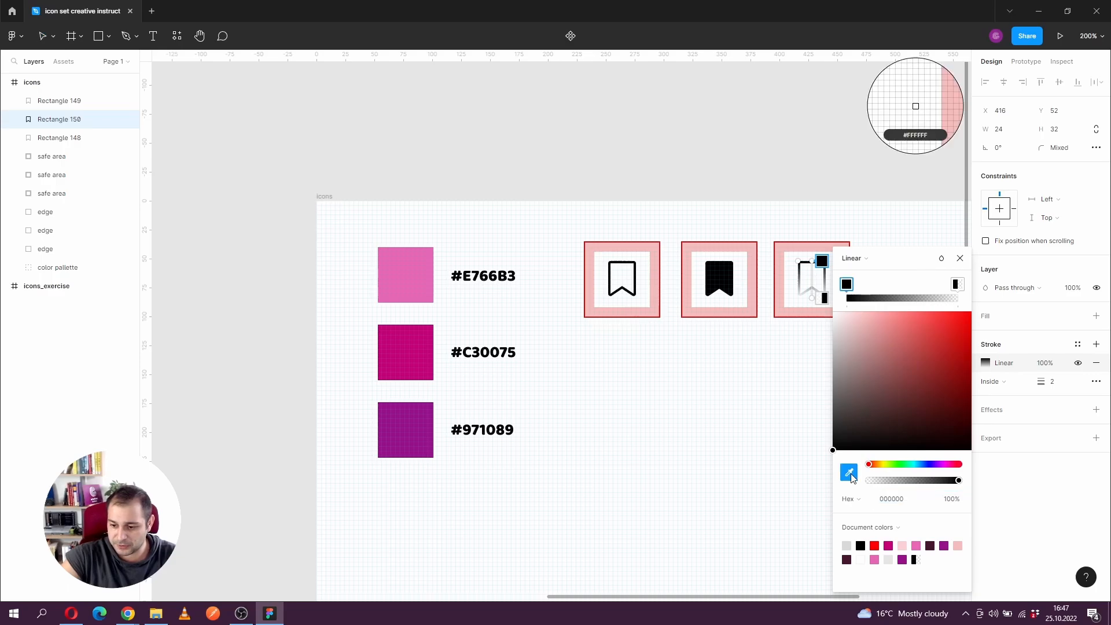
pyautogui.click(425, 280)
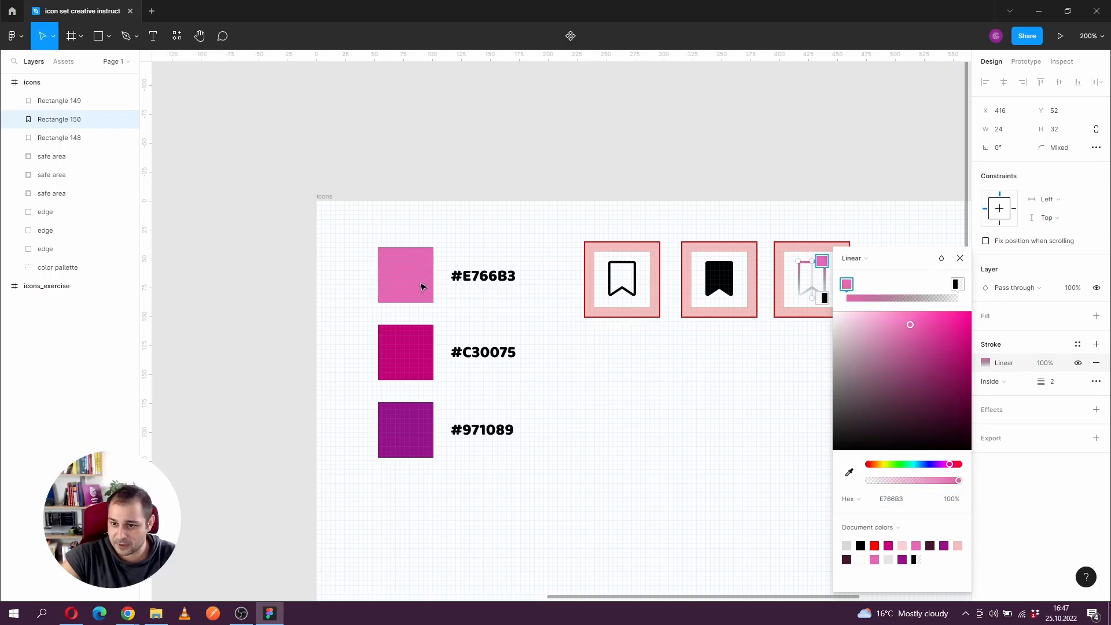
pyautogui.click(959, 288)
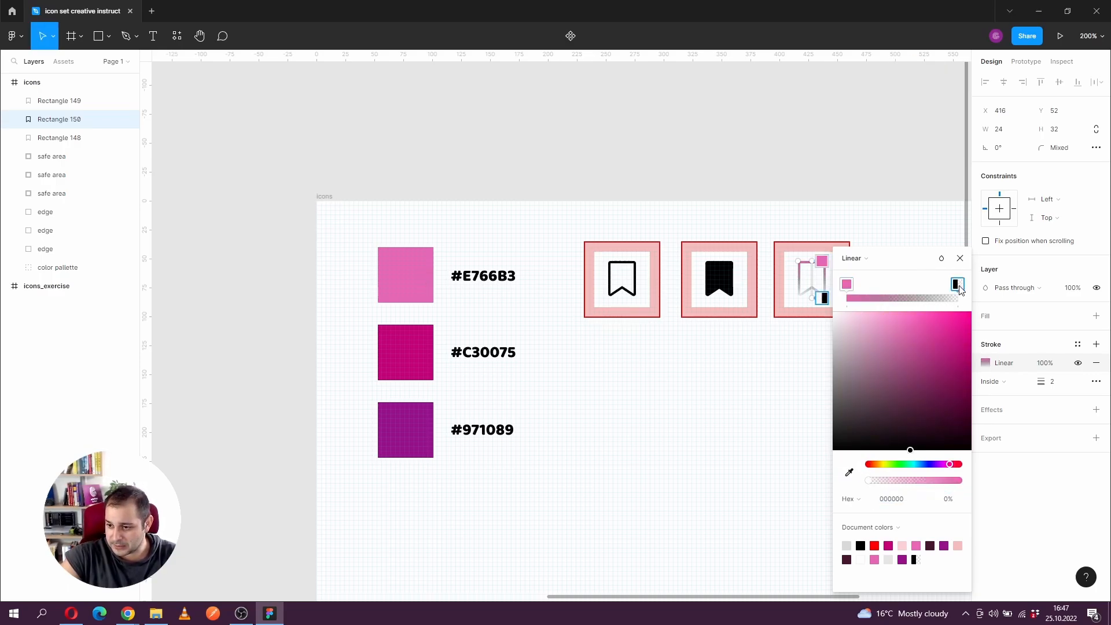
pyautogui.click(849, 473)
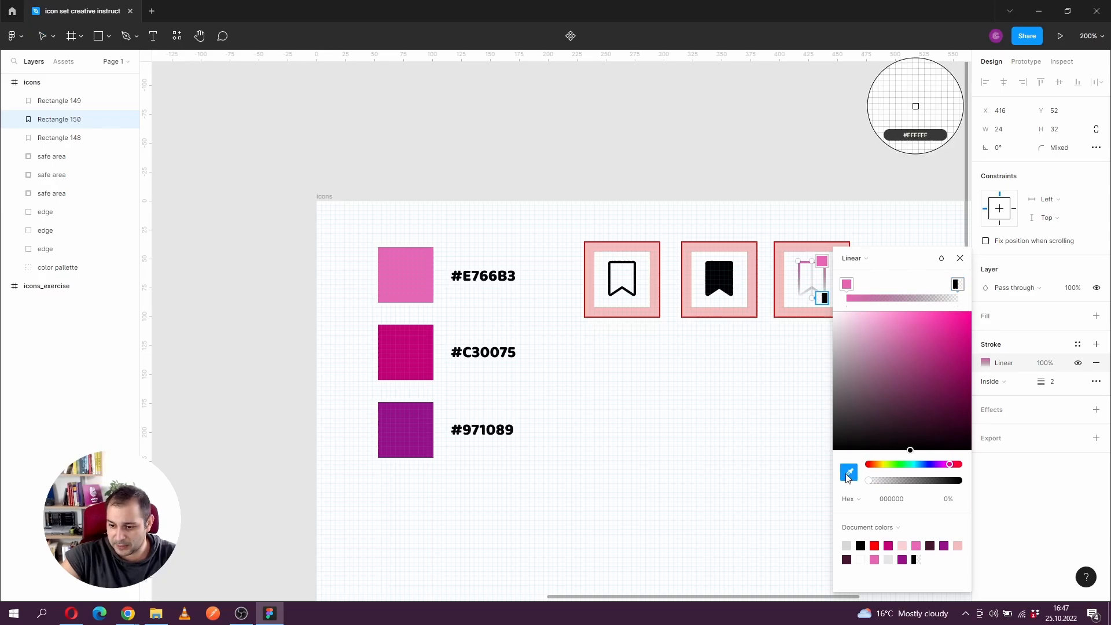
pyautogui.click(425, 355)
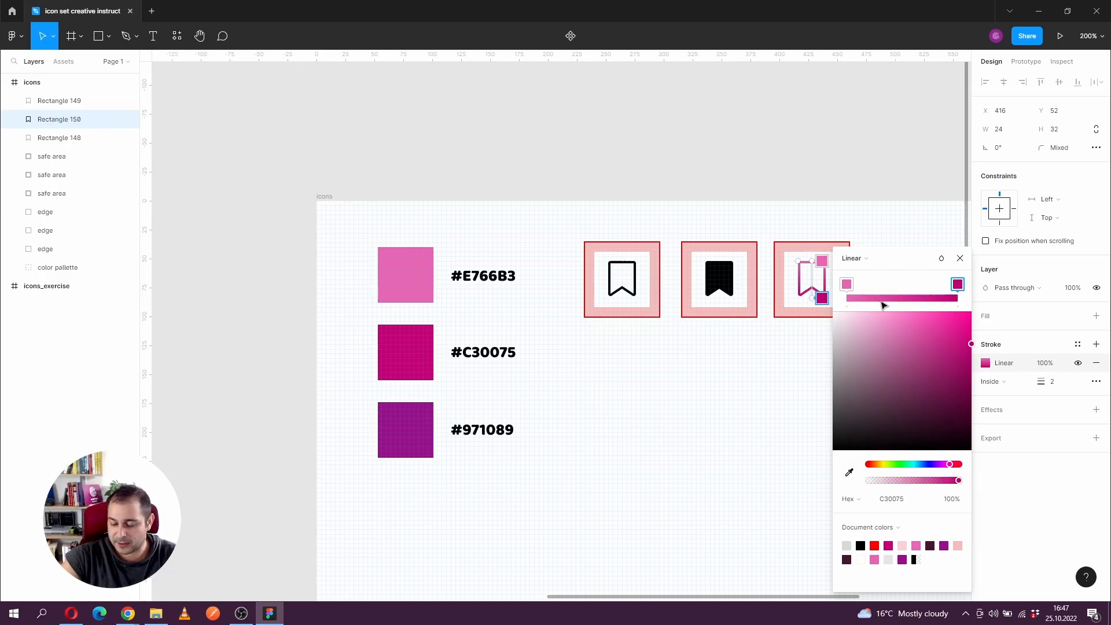
pyautogui.click(960, 258)
pyautogui.click(886, 347)
# Step: Move the gradient bookmark with its safe area and edge slightly right so the three icons are evenly spaced
pyautogui.hscroll(3, 906, 333)
pyautogui.moveTo(802, 223); pyautogui.dragTo(677, 317)
pyautogui.click(687, 362)
pyautogui.moveTo(715, 367); pyautogui.dragTo(743, 376)
pyautogui.moveTo(636, 439); pyautogui.dragTo(620, 439)
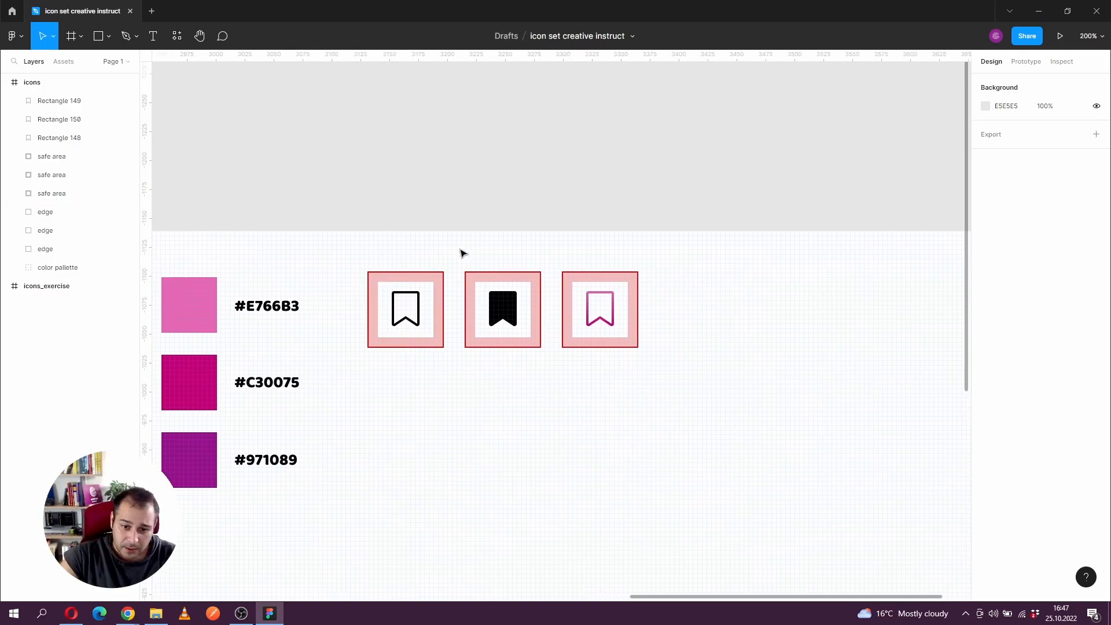
# Step: Duplicate the filled black bookmark with its safe area and edge to the right of the gradient one, keeping the spacing even
pyautogui.moveTo(456, 244); pyautogui.dragTo(538, 399)
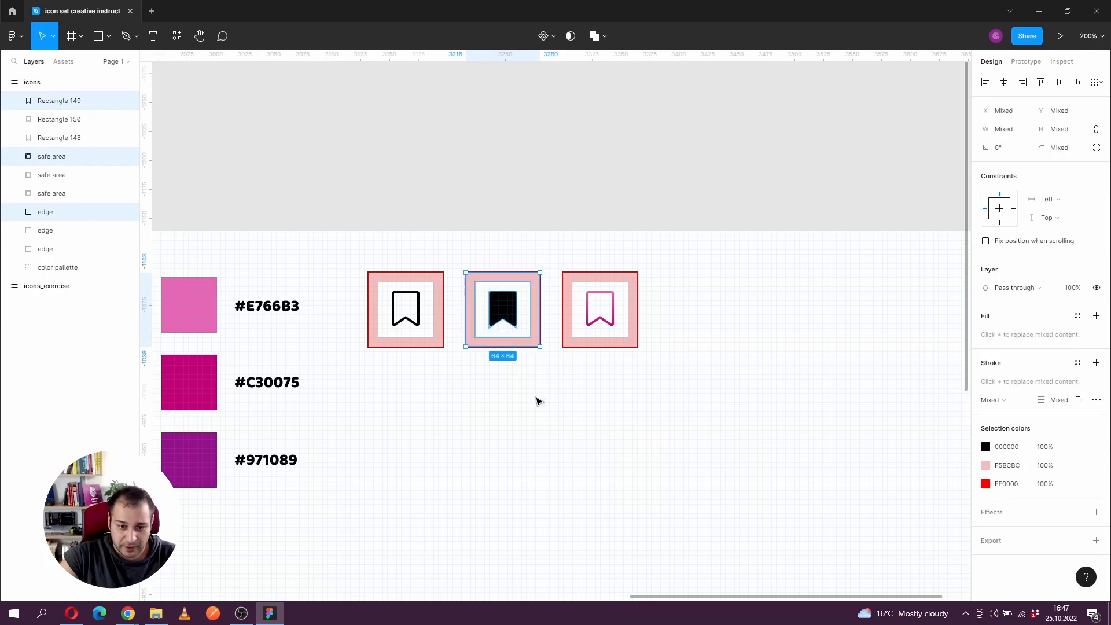
pyautogui.moveTo(528, 332); pyautogui.dragTo(696, 318)
pyautogui.click(723, 418)
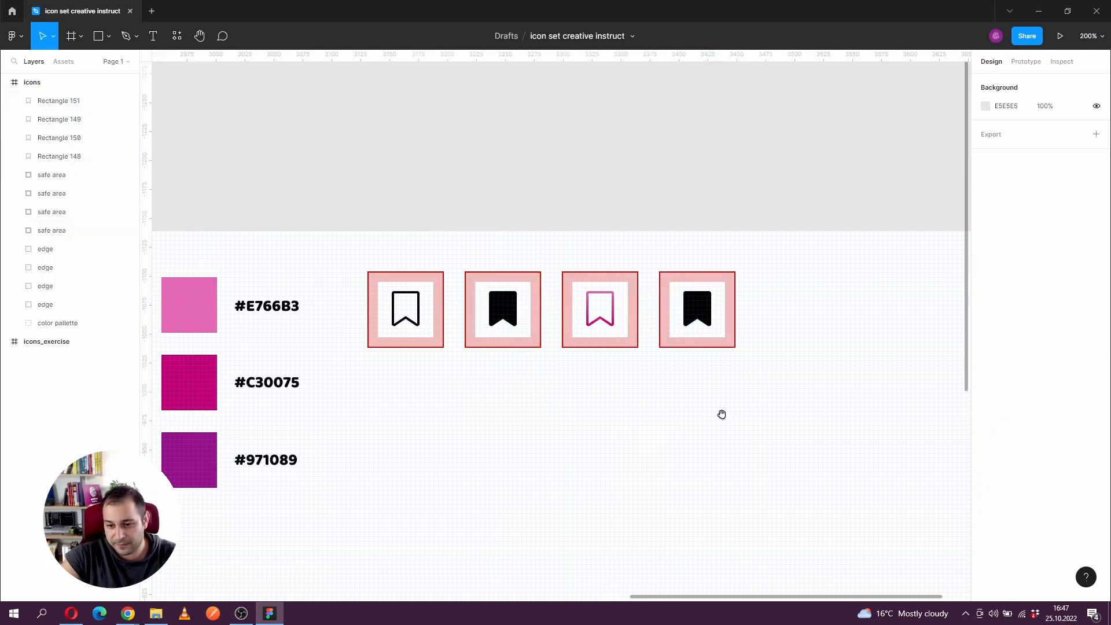
pyautogui.hscroll(1, 725, 413)
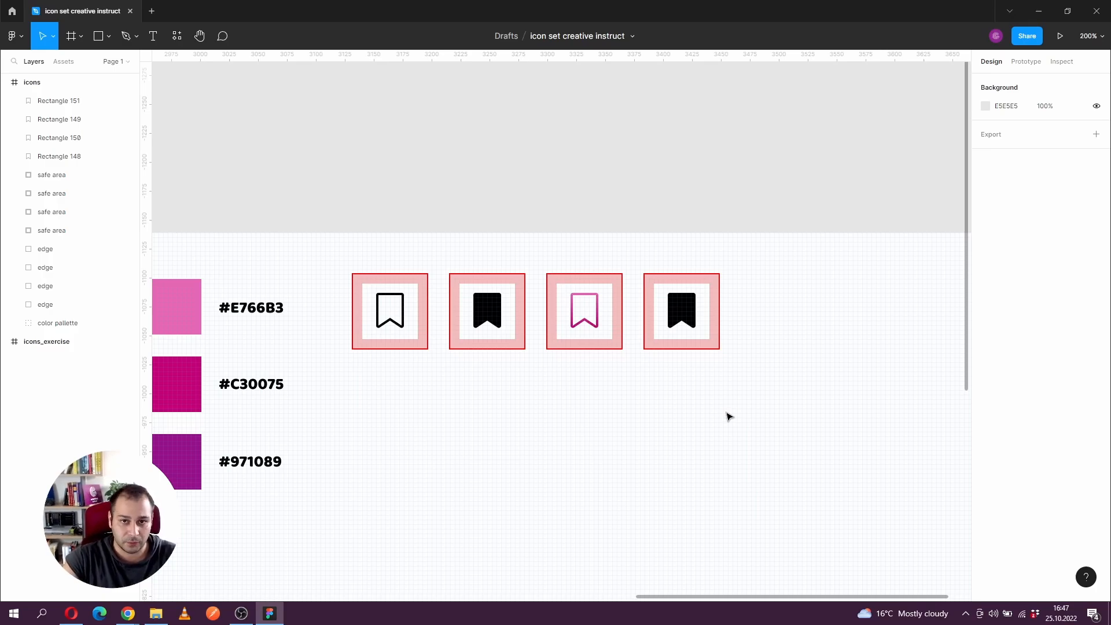
# Step: Set the fourth bookmark's stroke to C30075 by sampling the palette swatch
pyautogui.click(697, 322)
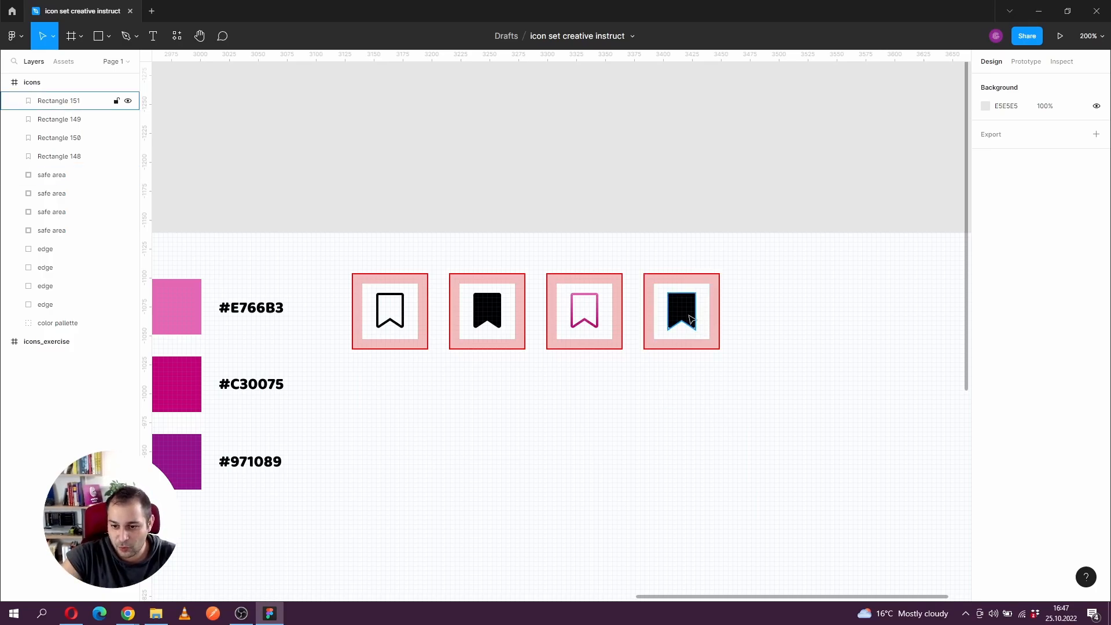
pyautogui.click(986, 382)
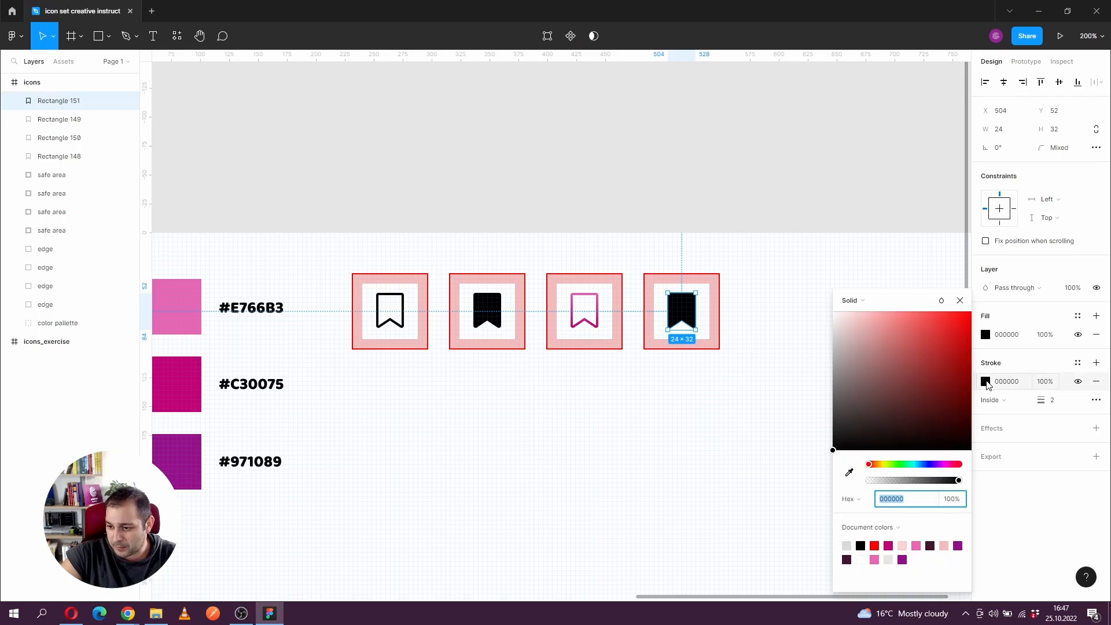
pyautogui.click(849, 473)
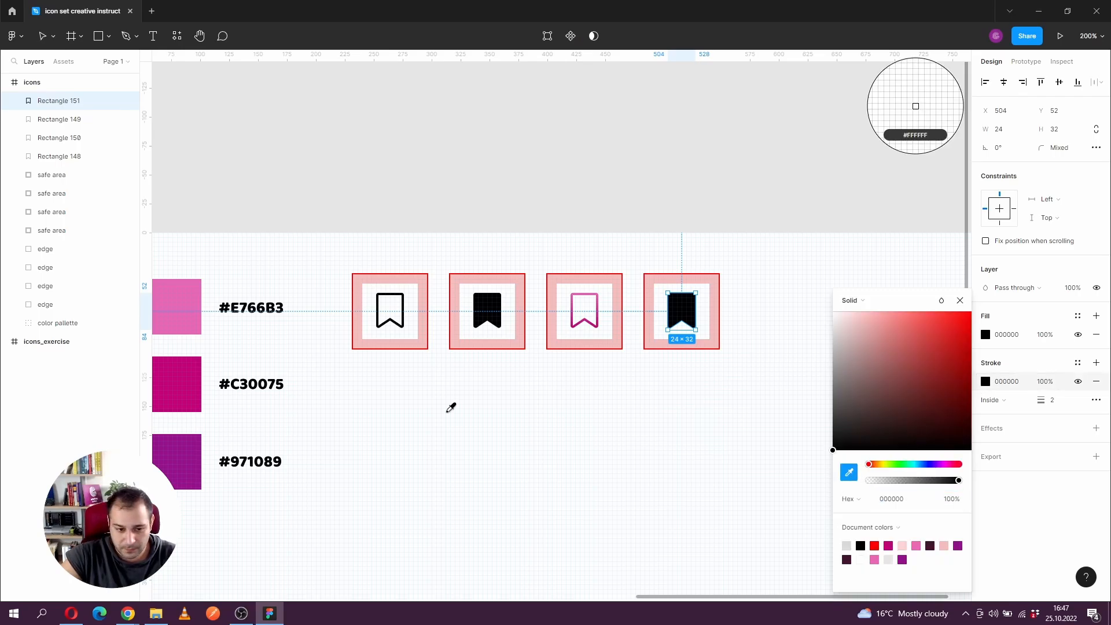
pyautogui.click(179, 381)
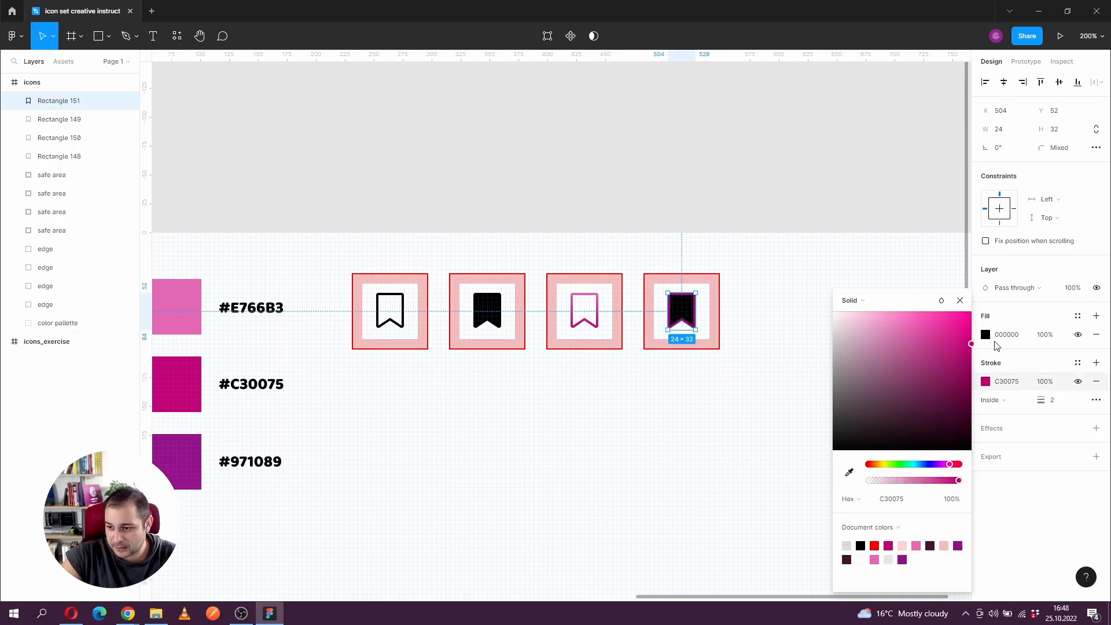
# Step: Set the fourth bookmark's fill to E766B3 by sampling the palette swatch, and deselect it
pyautogui.click(985, 334)
pyautogui.click(850, 474)
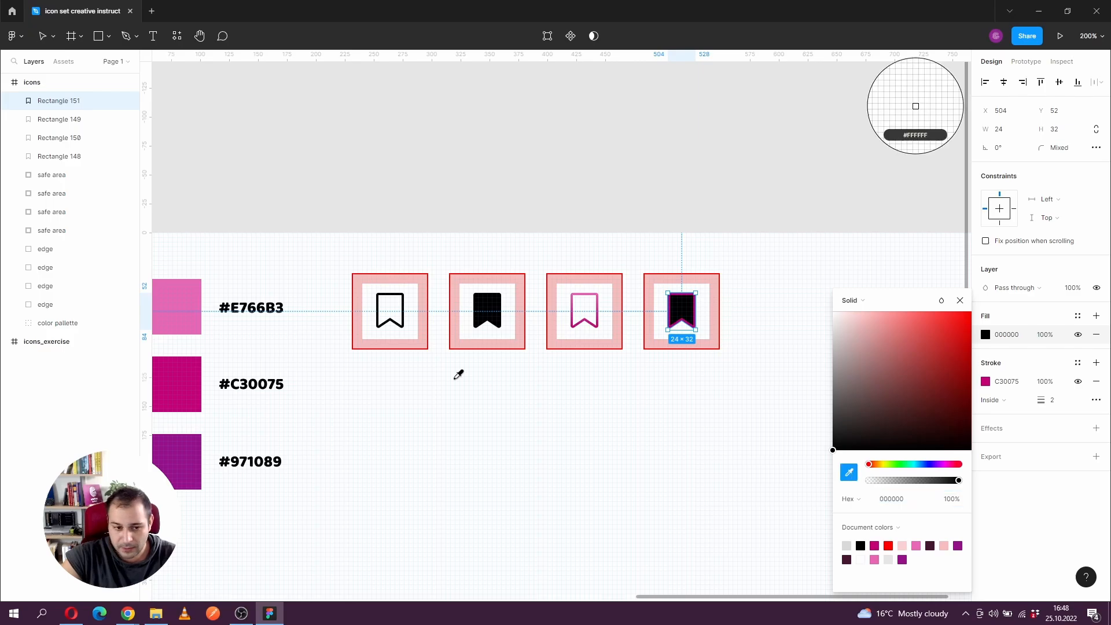
pyautogui.click(180, 307)
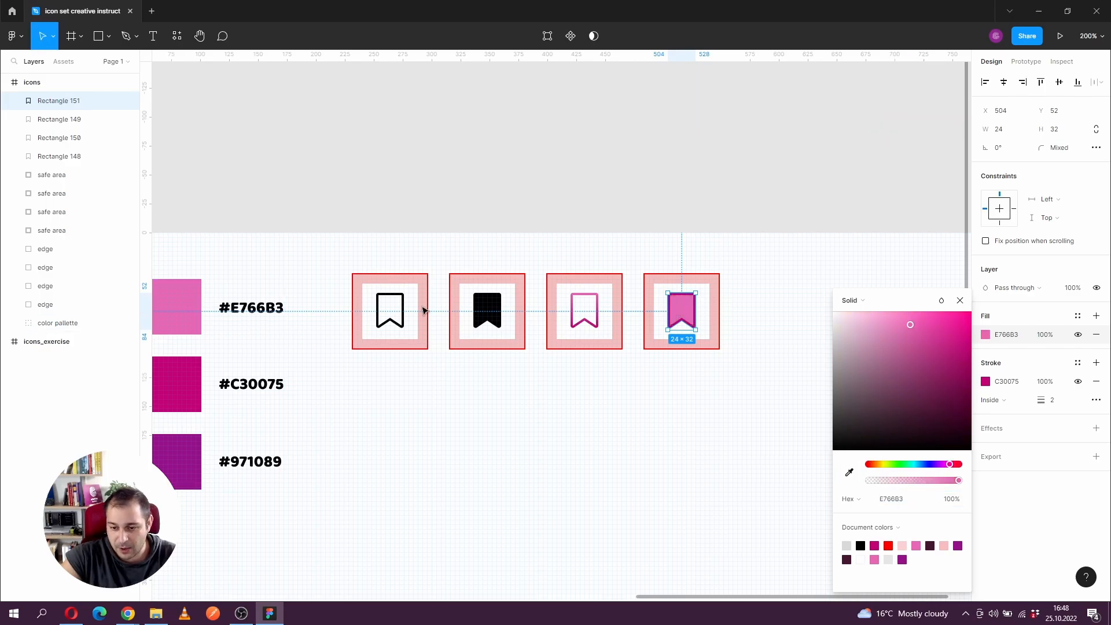
pyautogui.click(961, 300)
pyautogui.click(853, 352)
pyautogui.moveTo(853, 352); pyautogui.dragTo(807, 359)
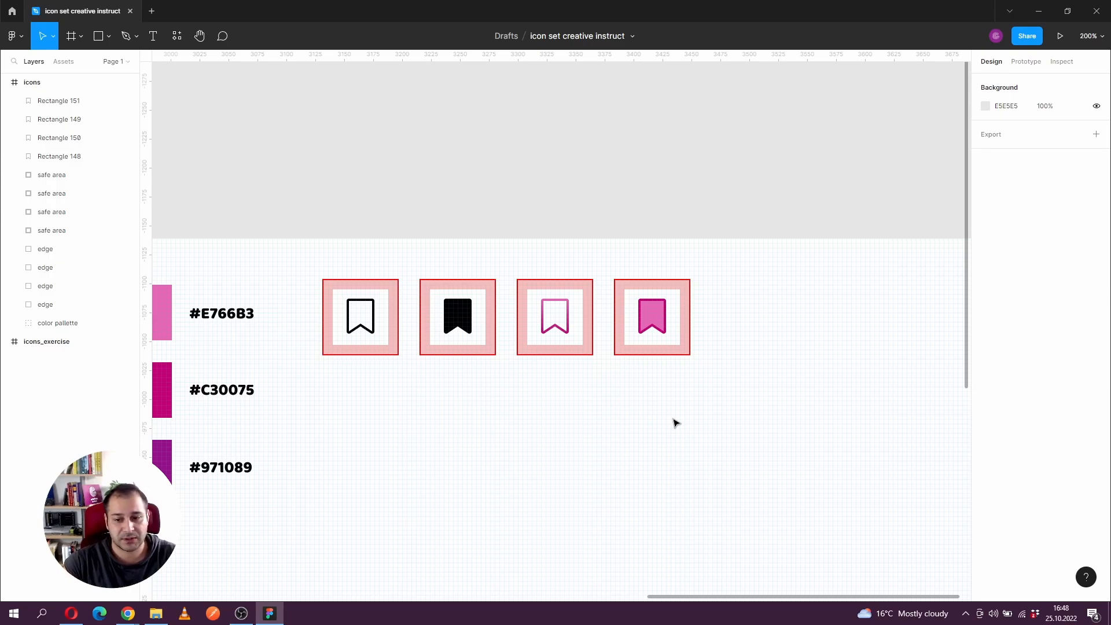
pyautogui.moveTo(673, 418); pyautogui.dragTo(727, 410)
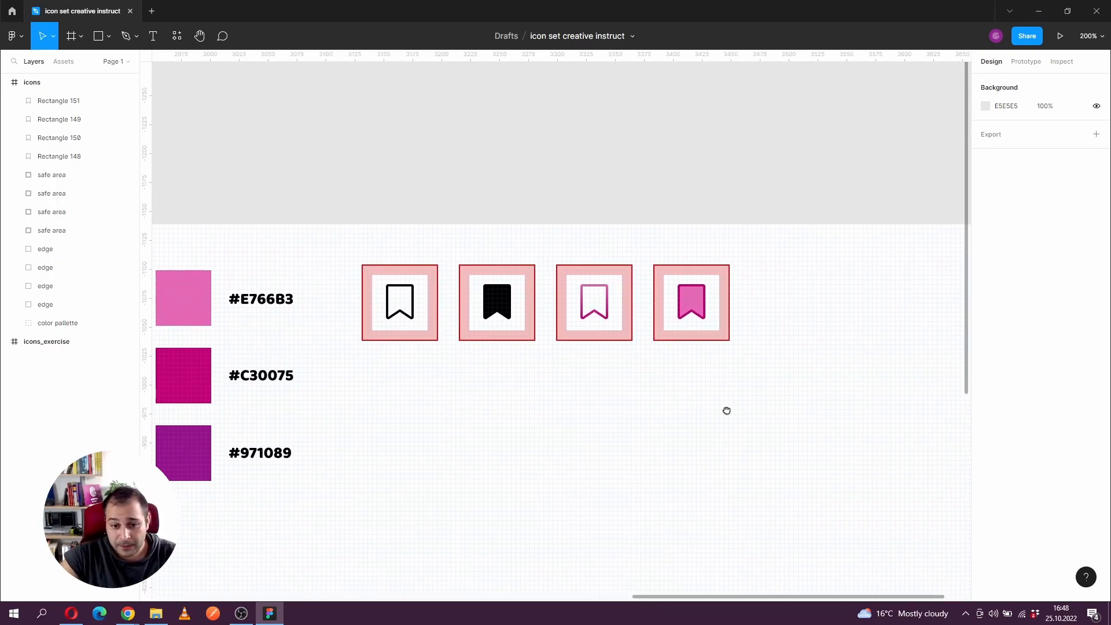
# Step: Duplicate the filled black bookmark with its safe area and edge to the right of the fourth icon
pyautogui.moveTo(536, 237); pyautogui.dragTo(457, 389)
pyautogui.moveTo(495, 303); pyautogui.dragTo(790, 304)
pyautogui.moveTo(806, 379); pyautogui.dragTo(748, 398)
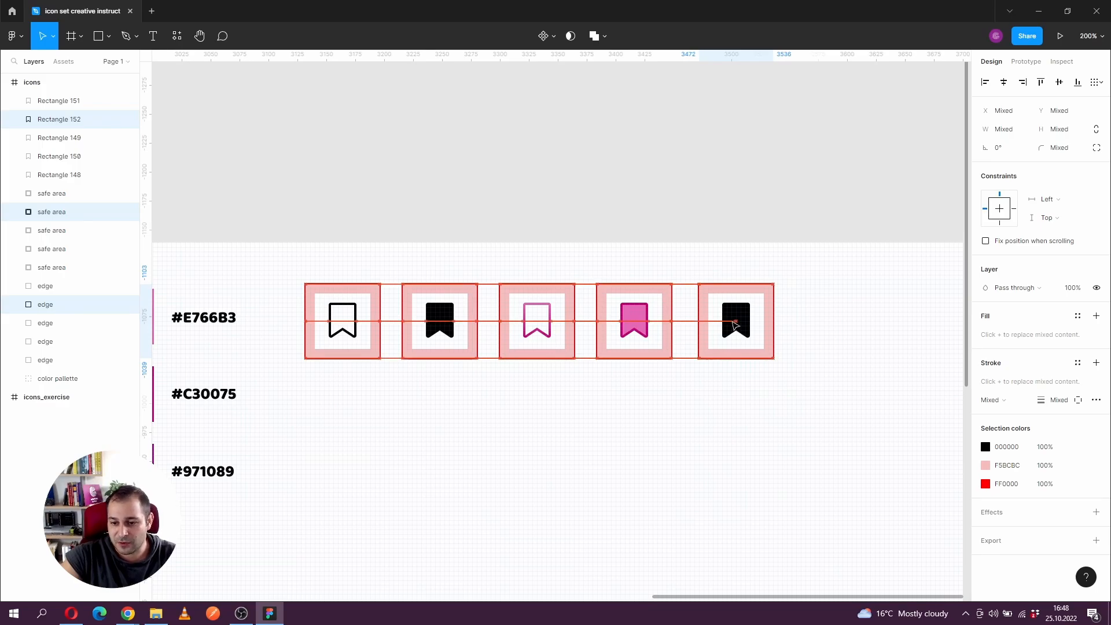
pyautogui.click(710, 424)
pyautogui.moveTo(710, 423); pyautogui.dragTo(730, 392)
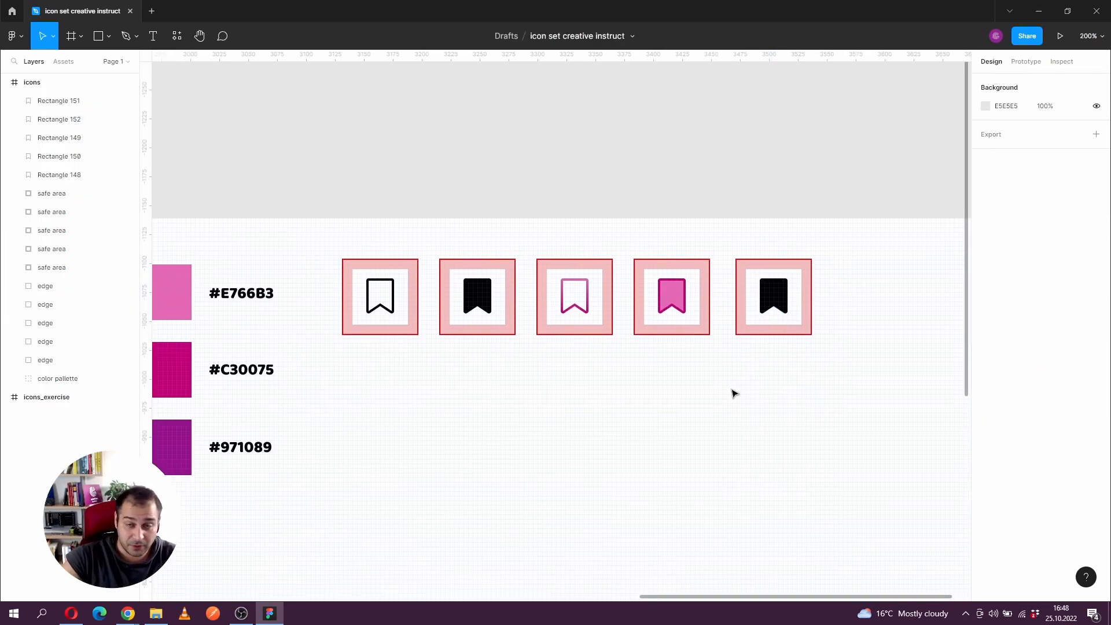
# Step: Remove the stroke from the fifth bookmark, leaving only its fill
pyautogui.click(769, 310)
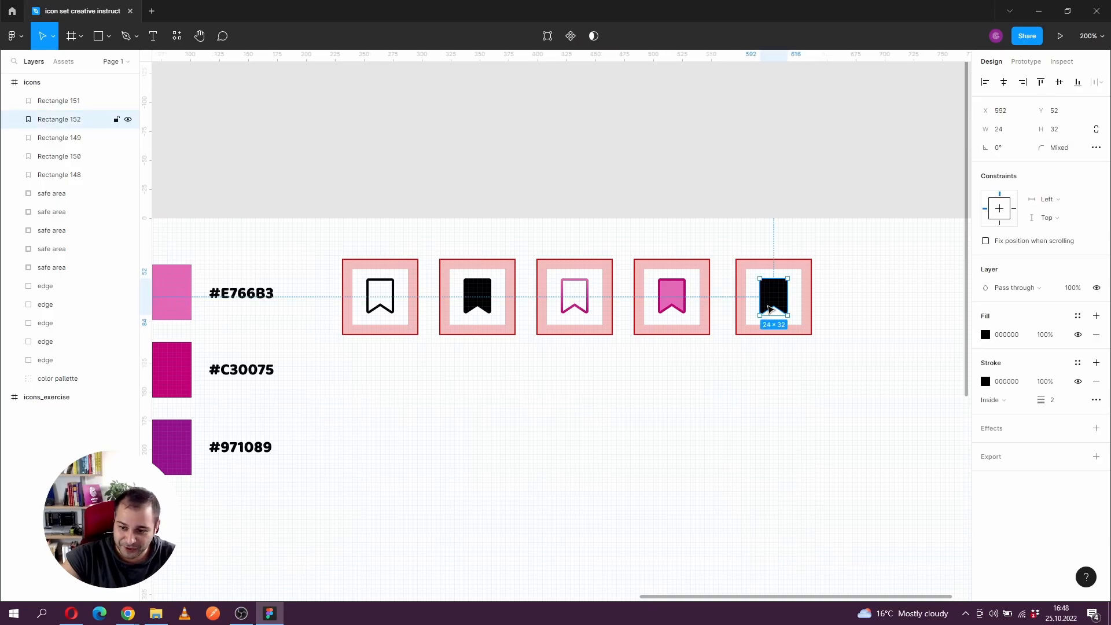
pyautogui.scroll(3, 787, 295)
pyautogui.hscroll(2, 720, 346)
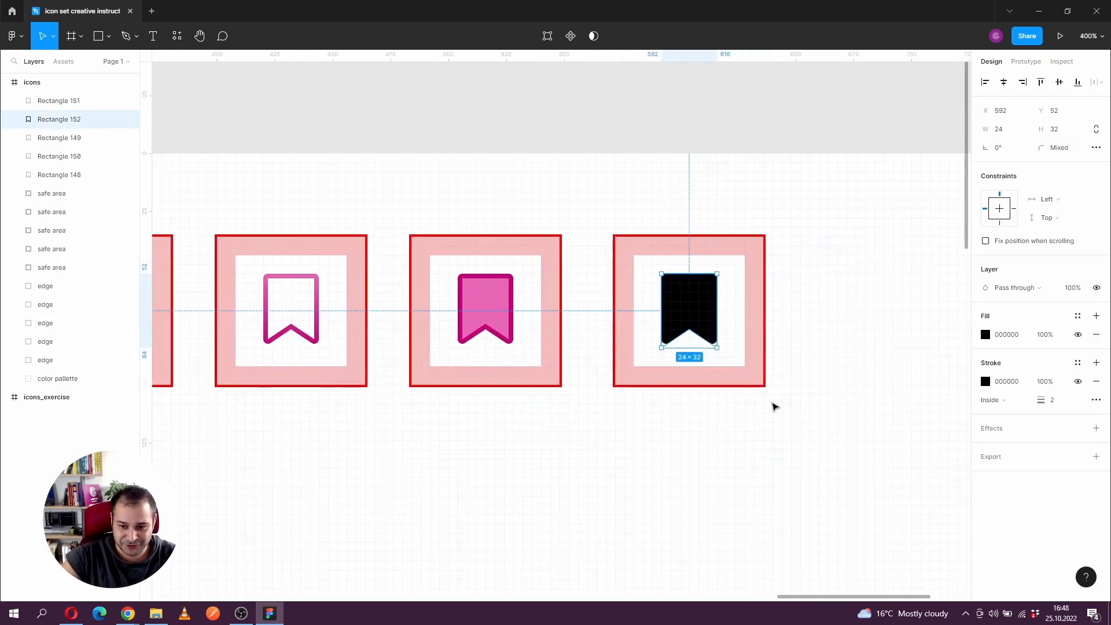
pyautogui.moveTo(645, 431); pyautogui.dragTo(591, 423)
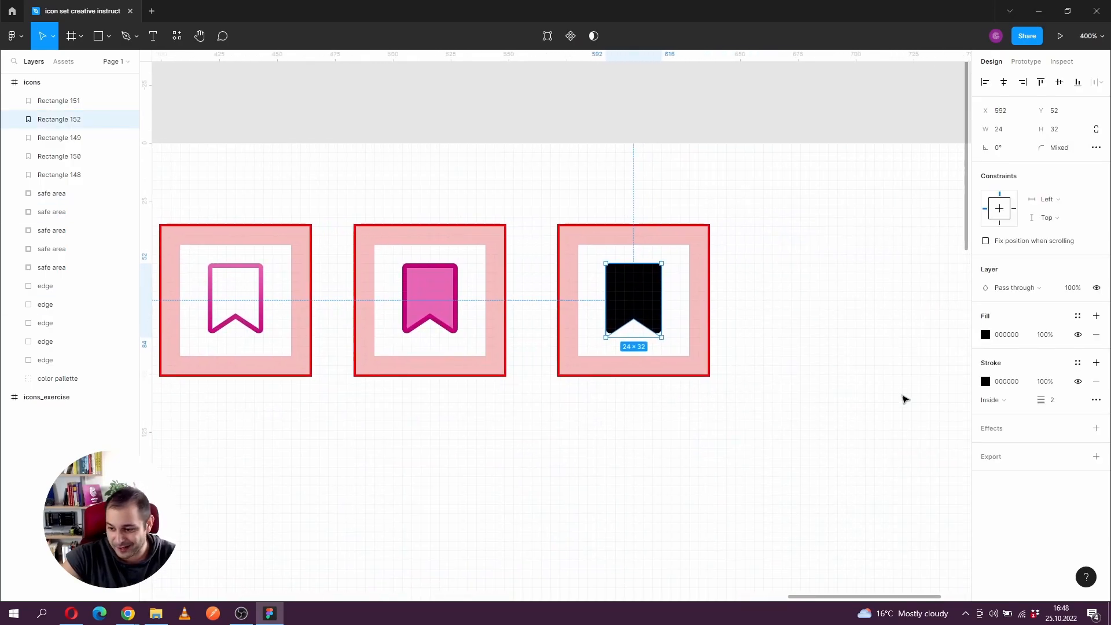
pyautogui.click(1096, 382)
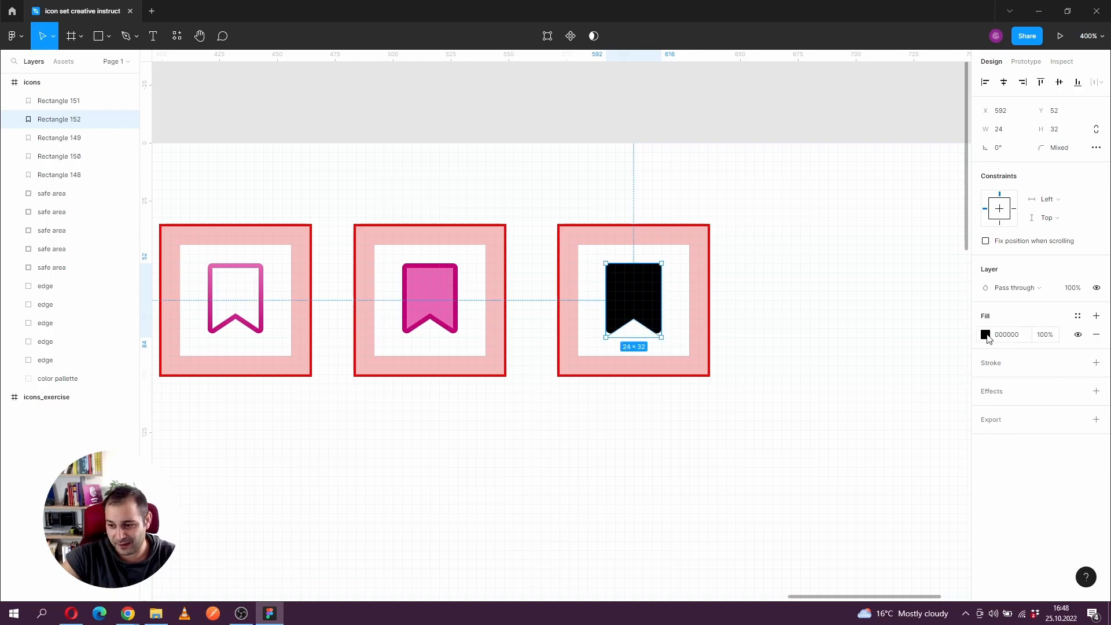
# Step: Set the fifth bookmark's fill to E766B3 by sampling the fourth bookmark's fill
pyautogui.click(986, 335)
pyautogui.click(849, 473)
pyautogui.click(447, 287)
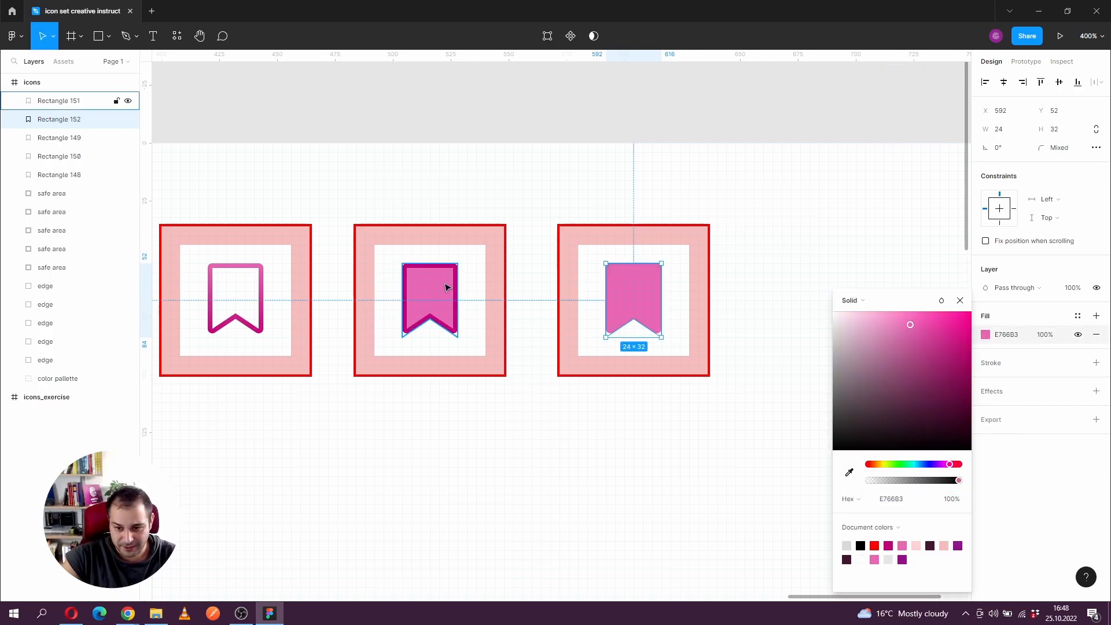
pyautogui.click(960, 300)
pyautogui.click(846, 320)
# Step: Duplicate the fifth bookmark in place and connect the copy's notch point to its upper-left corner with the Pen tool
pyautogui.click(625, 298)
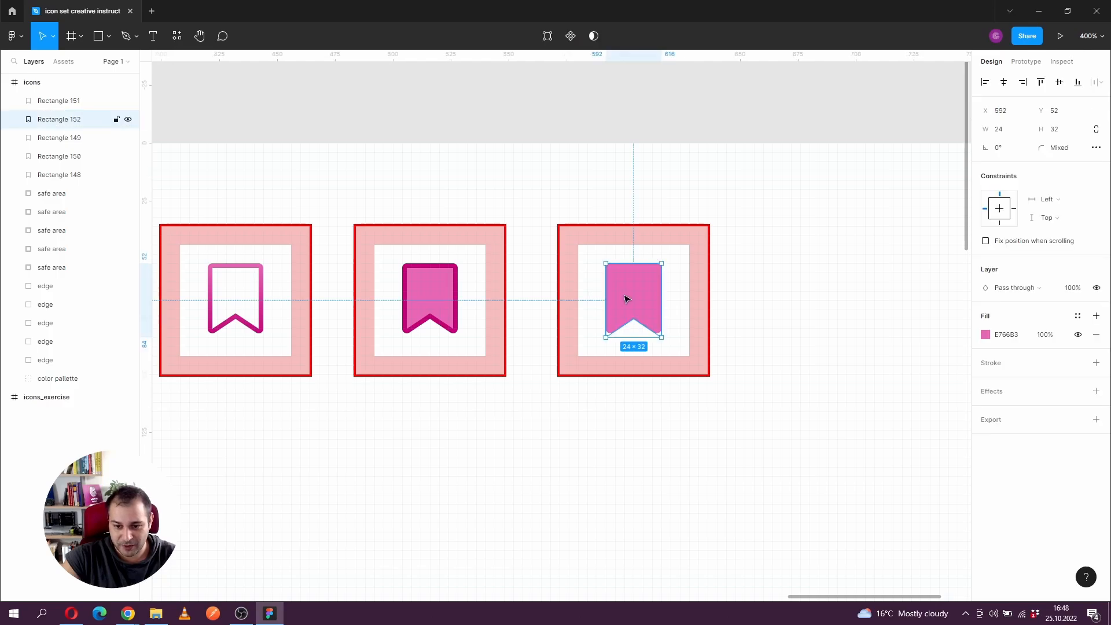
pyautogui.hotkey('ctrl', 'v')
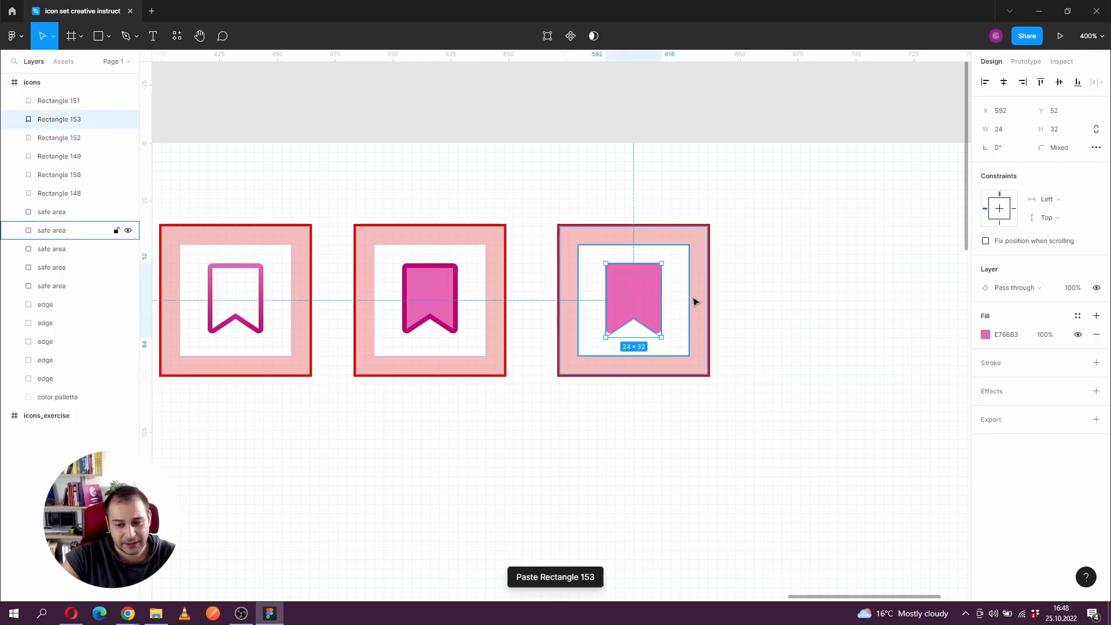
pyautogui.doubleClick(643, 299)
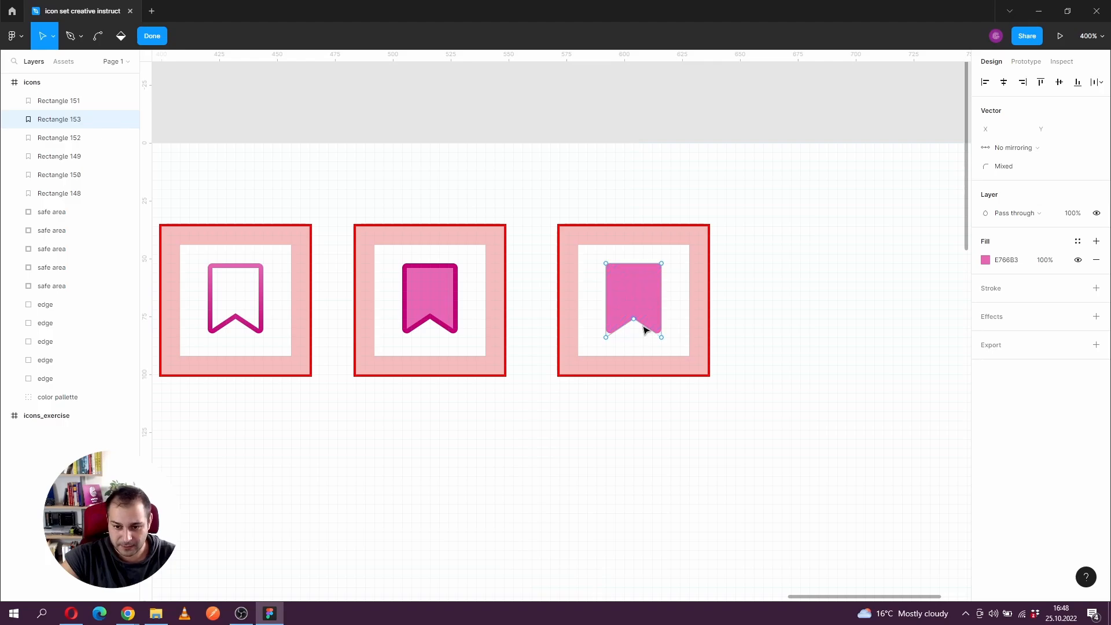
pyautogui.keyDown('ctrl'); pyautogui.scroll(3, 643, 330); pyautogui.keyUp('ctrl')
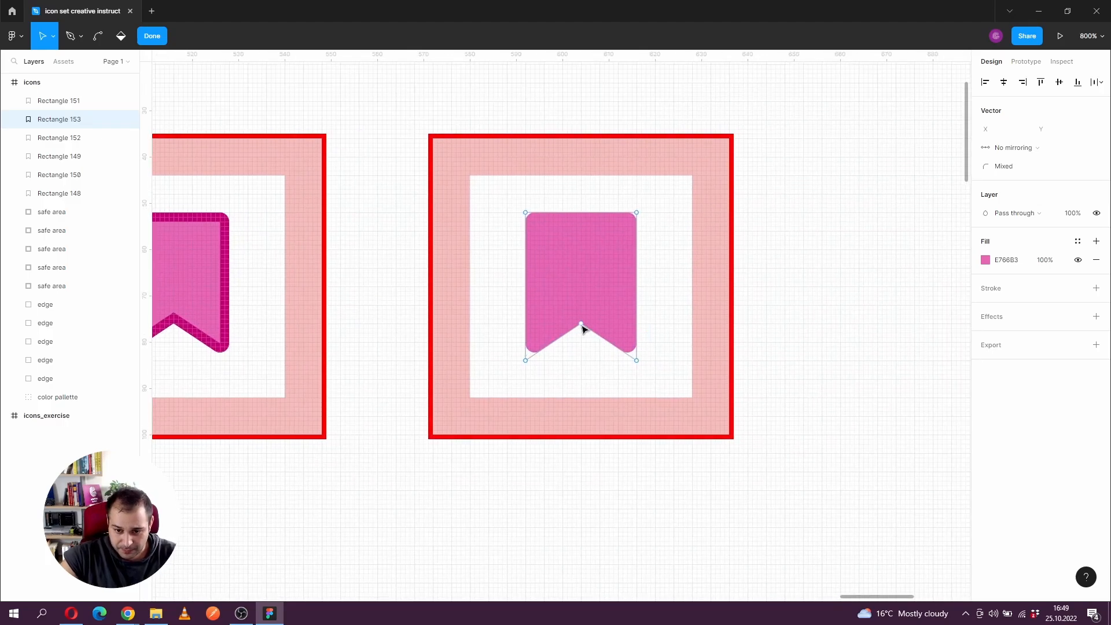
pyautogui.click(582, 326)
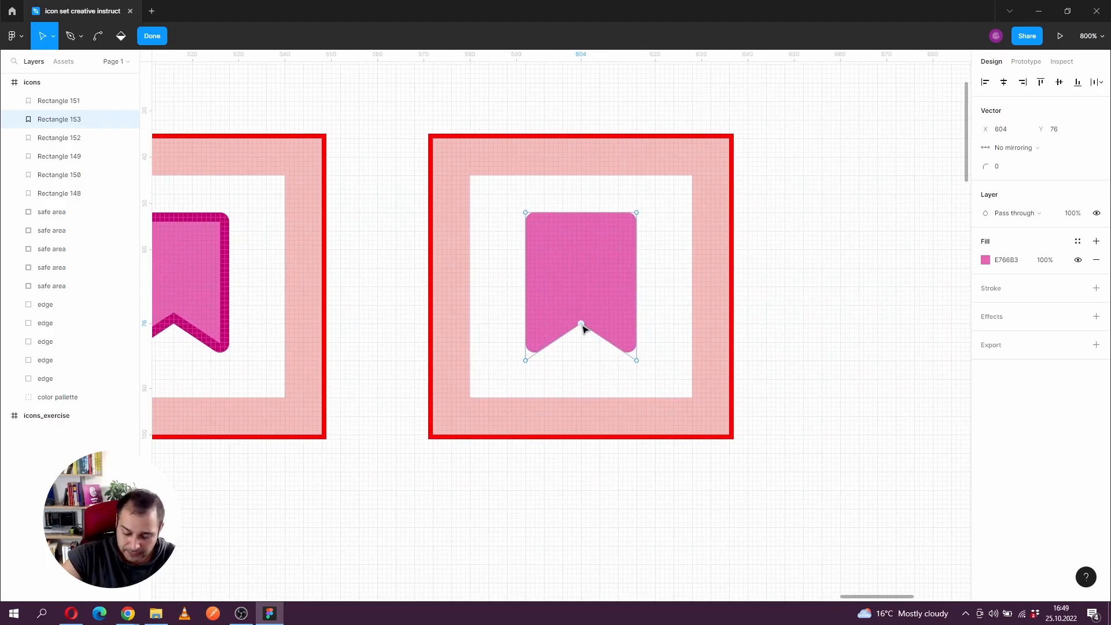
pyautogui.press('p')
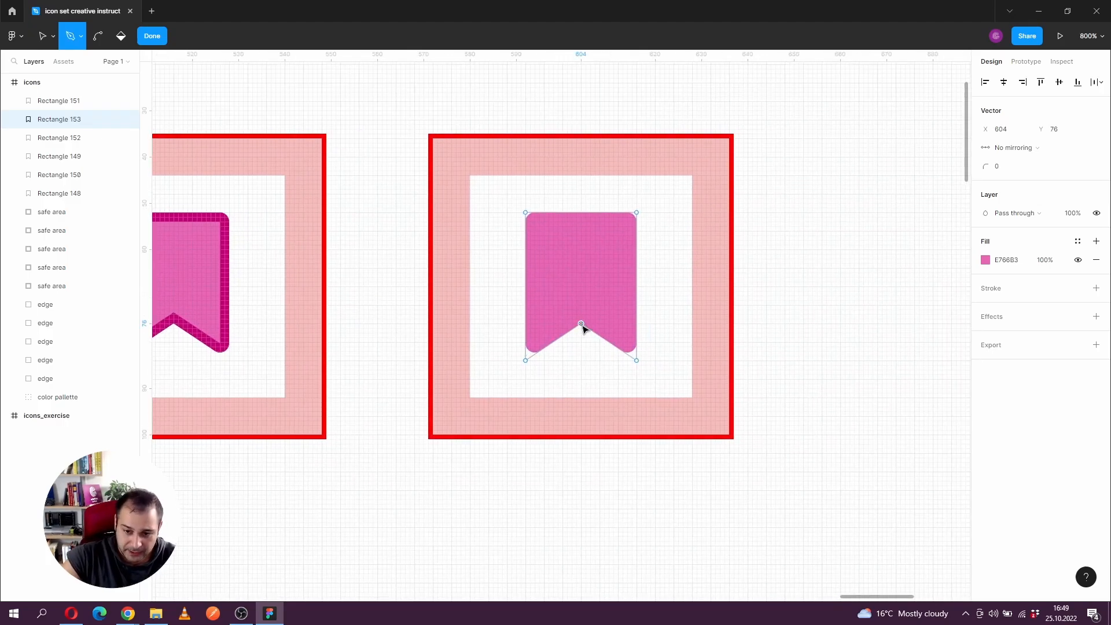
pyautogui.click(526, 214)
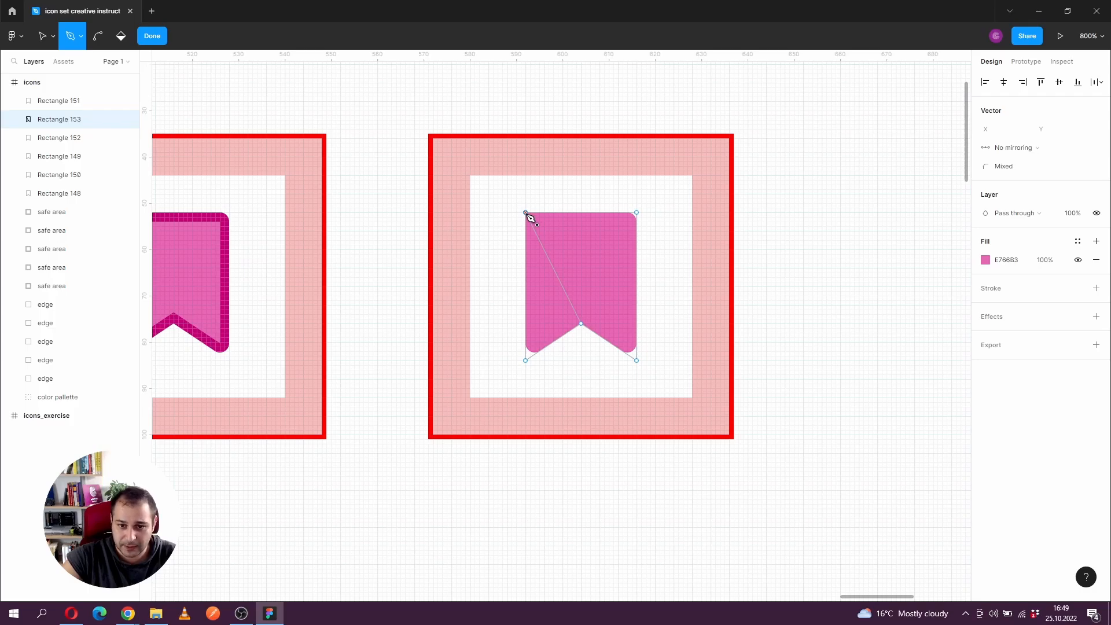
pyautogui.press('Escape')
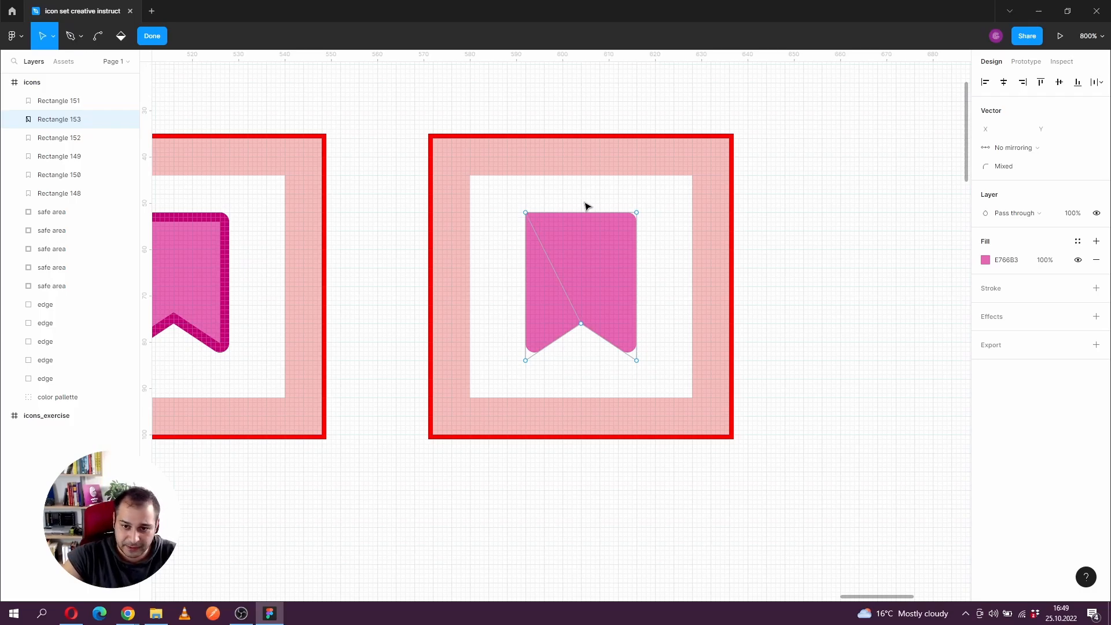
# Step: Delete the two right-hand points of the copy so only its left triangular piece remains
pyautogui.click(53, 39)
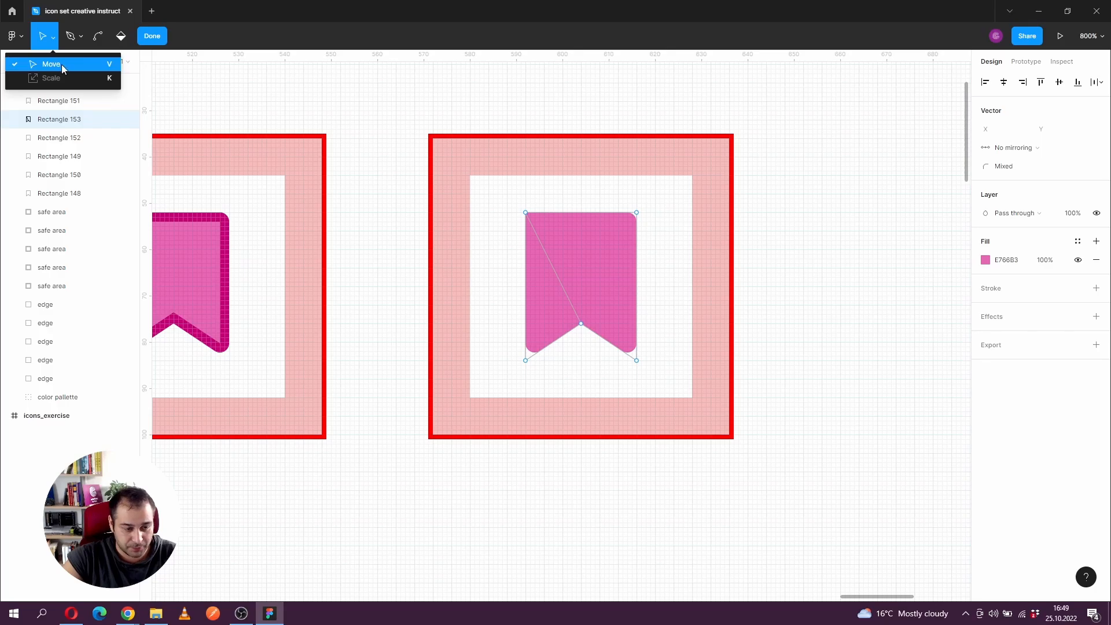
pyautogui.press('ctrl')
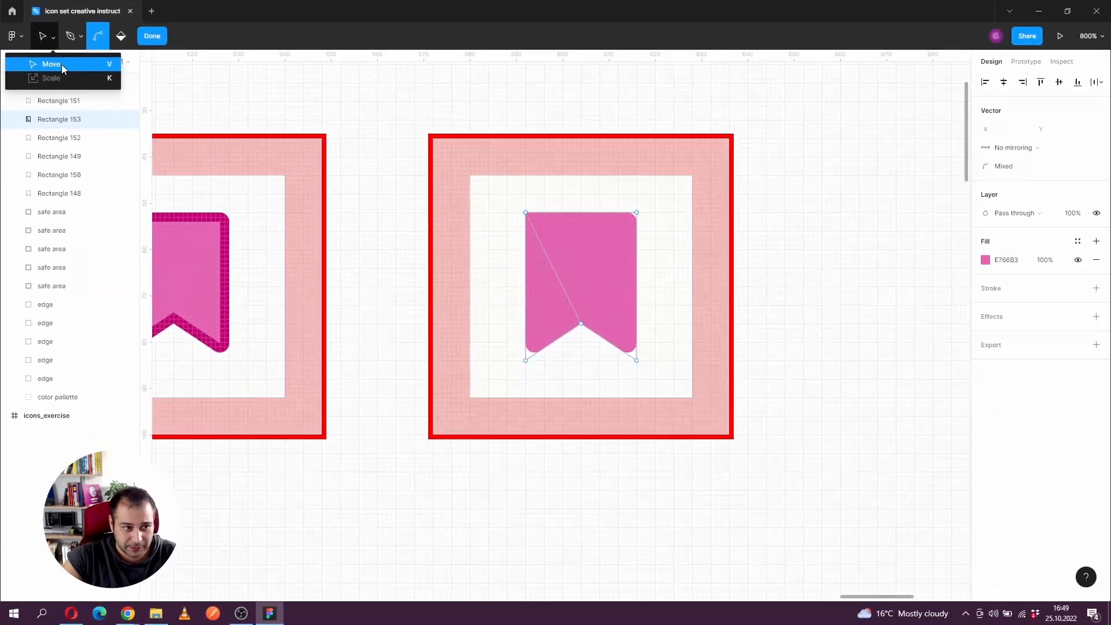
pyautogui.click(62, 66)
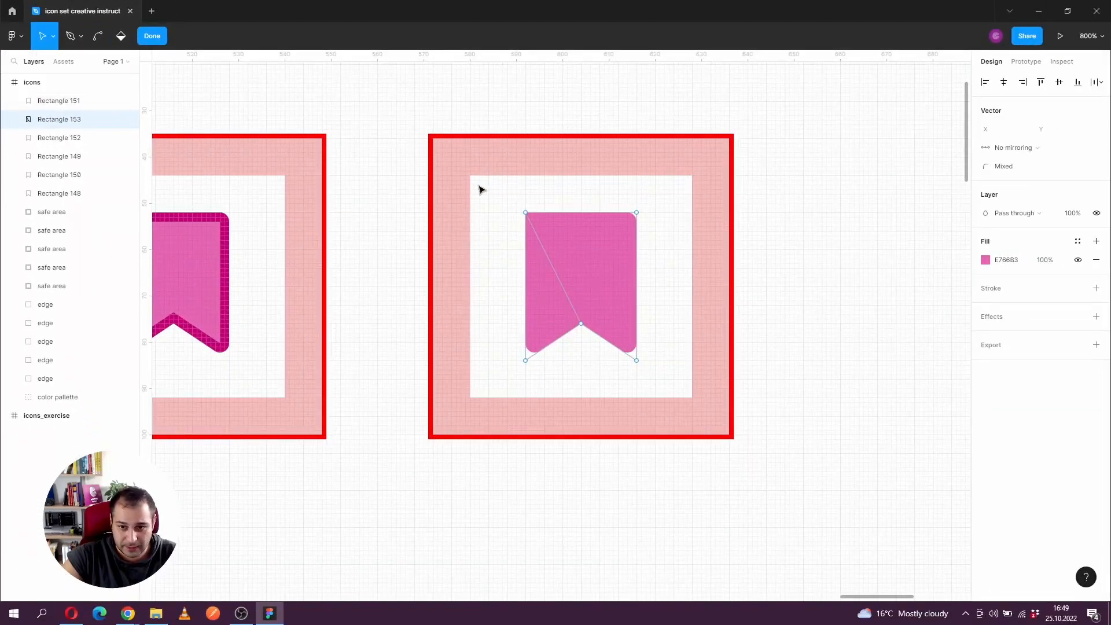
pyautogui.moveTo(620, 200); pyautogui.dragTo(656, 390)
pyautogui.click(657, 391)
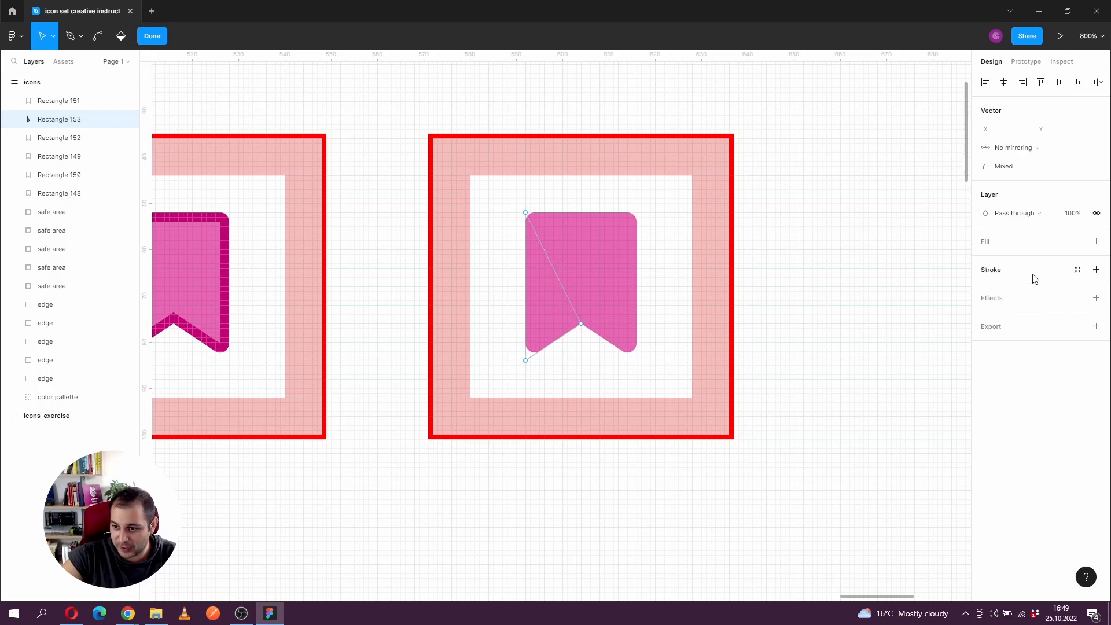
# Step: Add a fill to the left triangular piece and set it to C30075 by sampling the fourth bookmark's stroke
pyautogui.click(1096, 241)
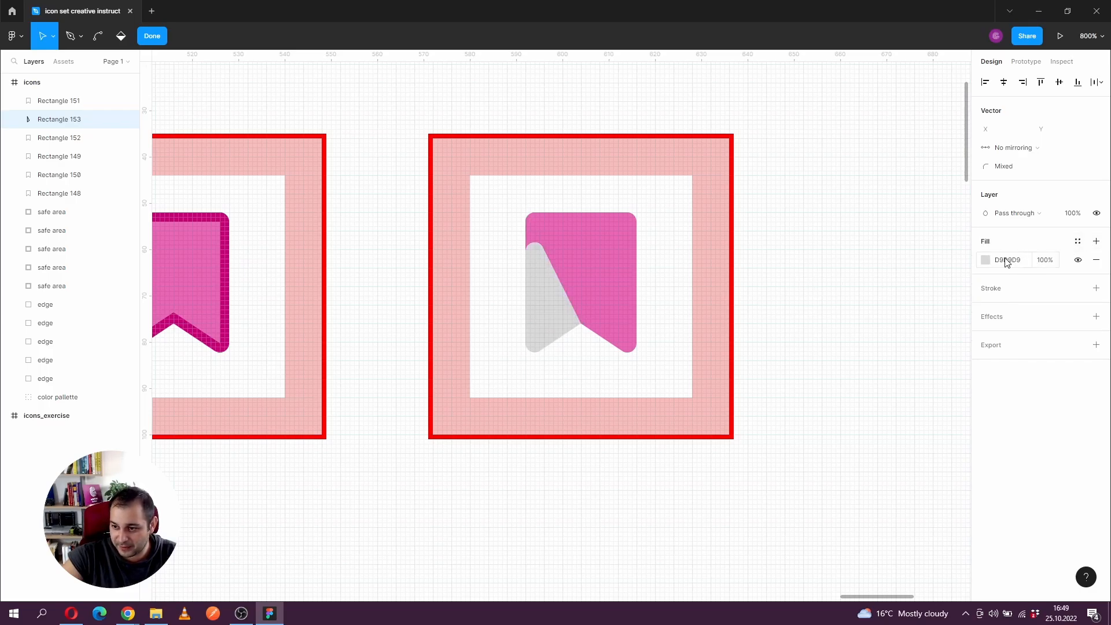
pyautogui.click(986, 259)
pyautogui.click(850, 434)
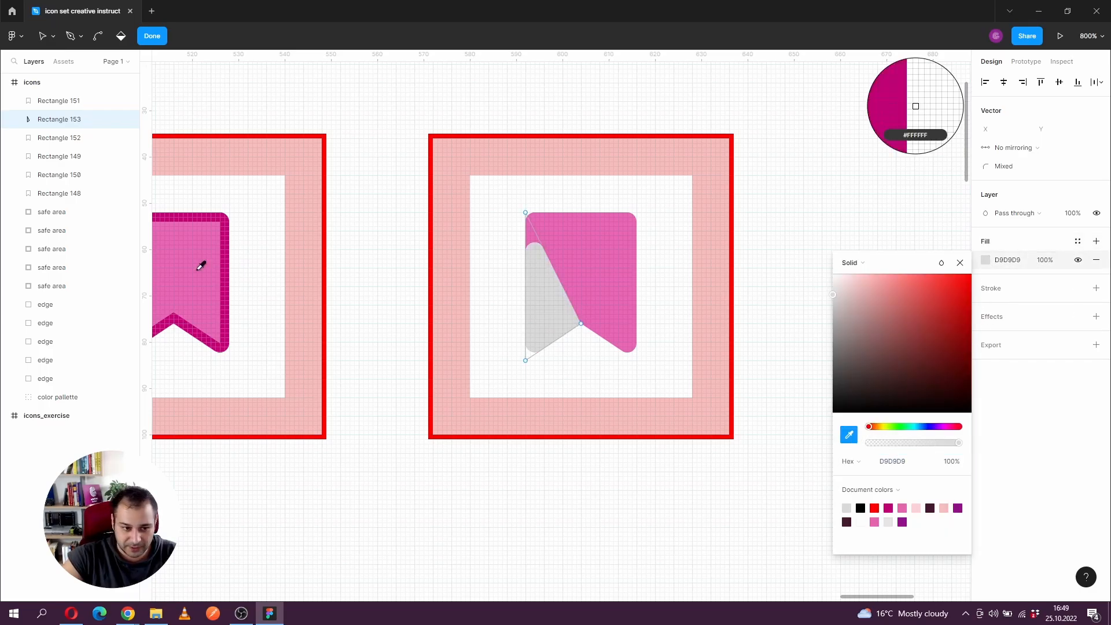
pyautogui.click(226, 252)
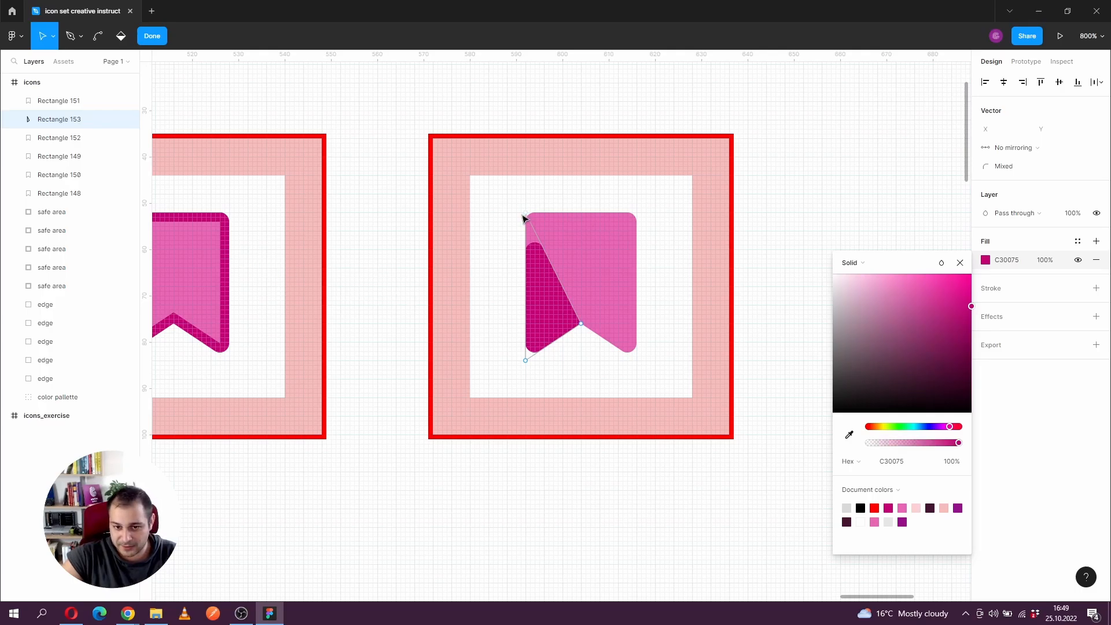
pyautogui.click(960, 262)
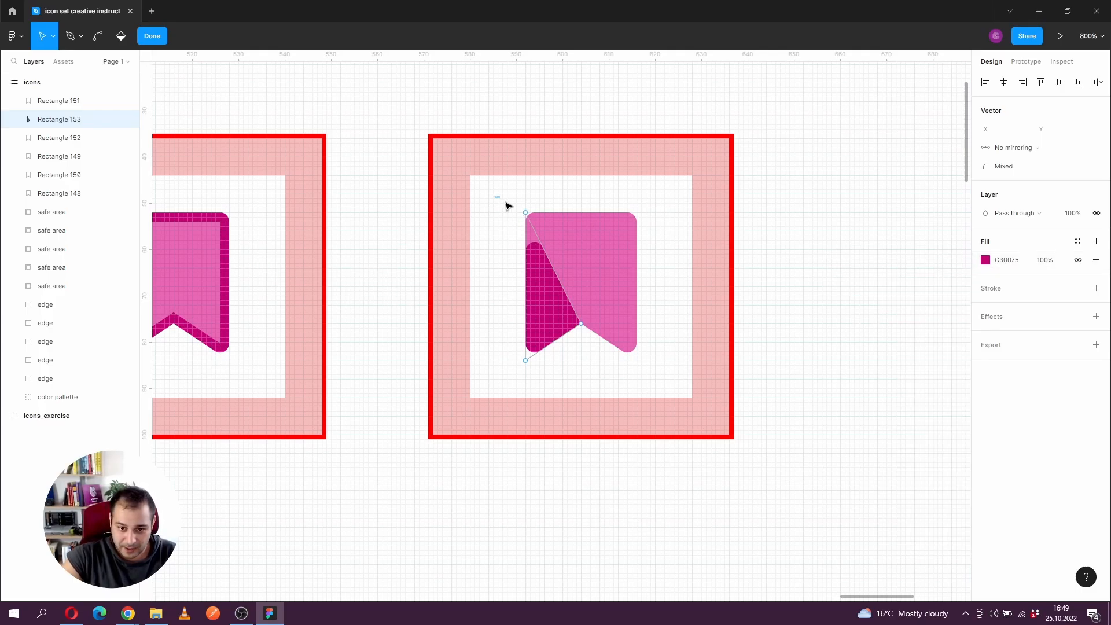
# Step: Set the corner radius of the triangular piece's uppermost point to 0
pyautogui.moveTo(495, 197); pyautogui.dragTo(566, 231)
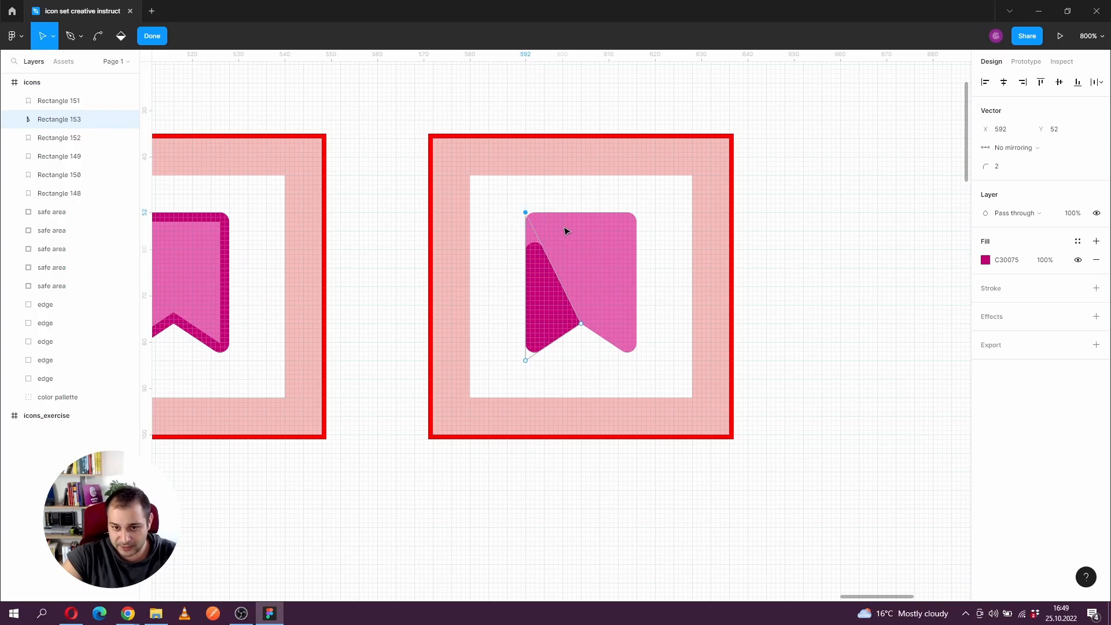
pyautogui.click(998, 168)
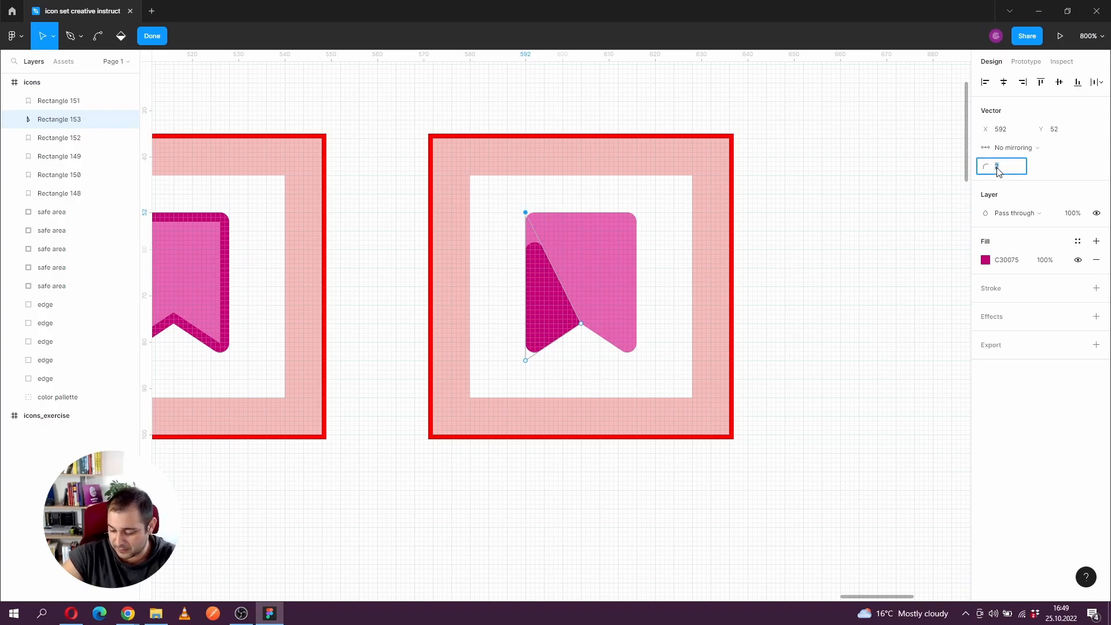
pyautogui.press('Return')
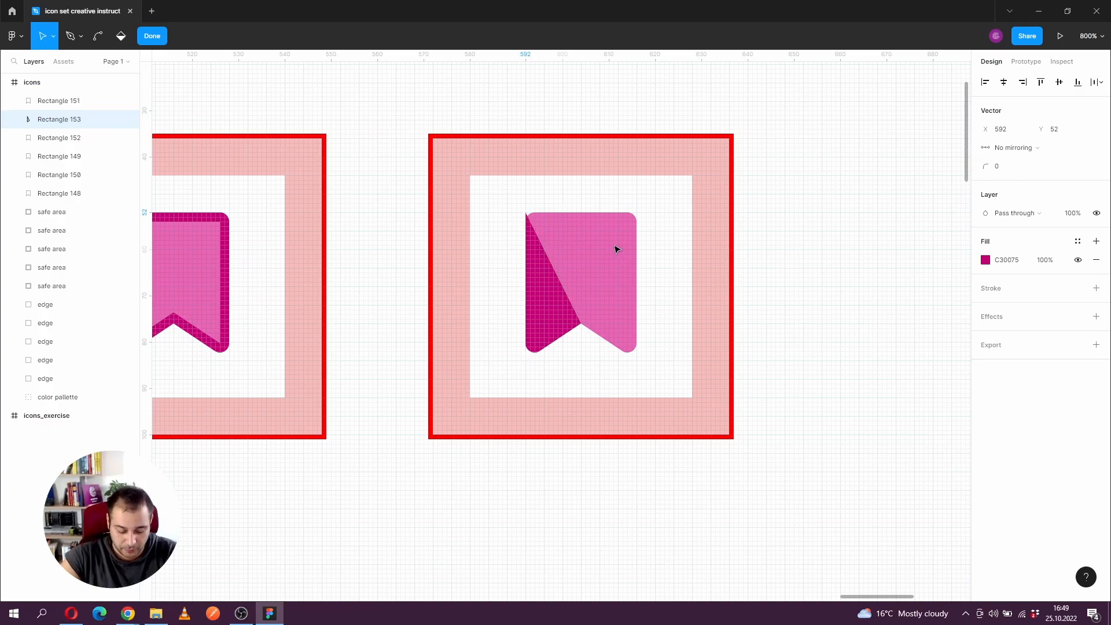
# Step: Move the triangular piece's uppermost point straight down to Y 54 and finish editing the shape
pyautogui.scroll(3, 615, 249)
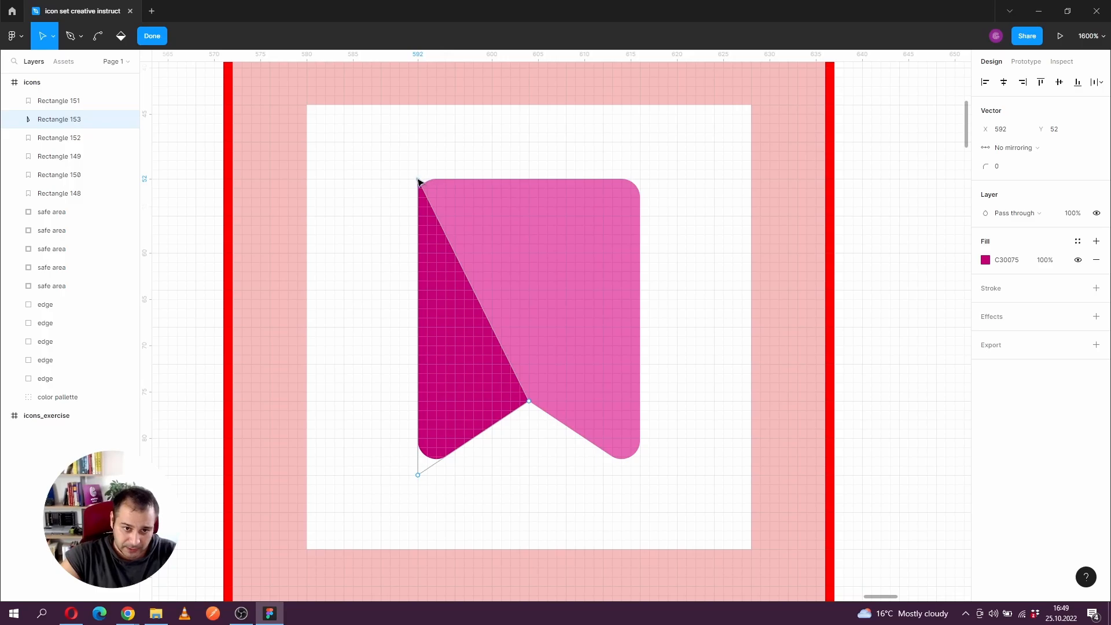
pyautogui.moveTo(418, 181); pyautogui.dragTo(421, 205)
pyautogui.press('Escape')
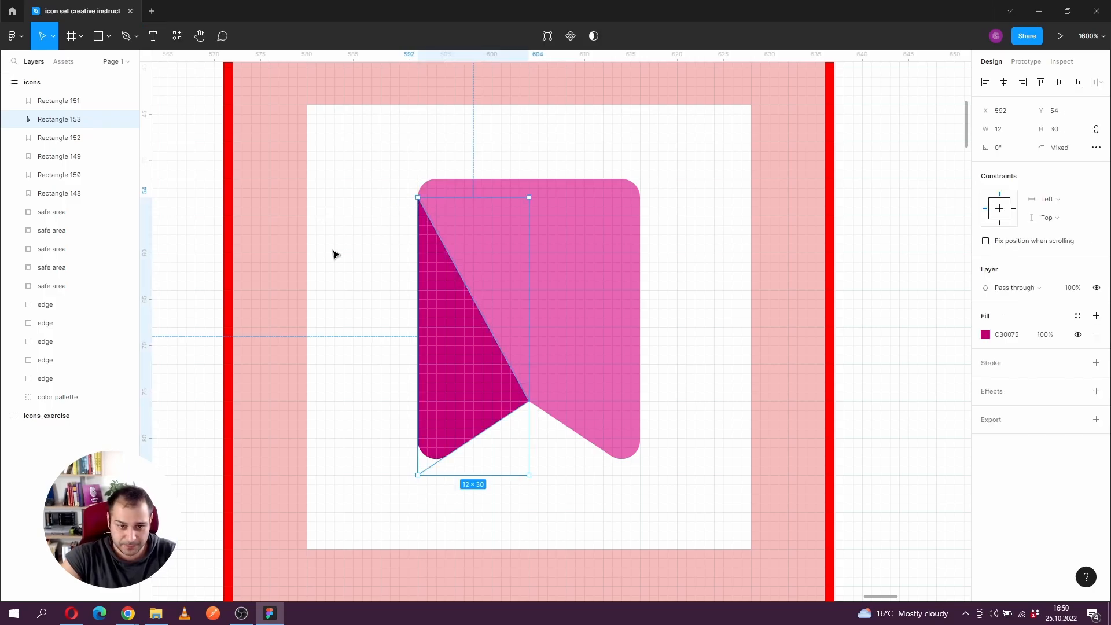
pyautogui.click(352, 258)
# Step: Duplicate the dark triangular piece and flip the copy horizontally onto the bookmark's right side, flush with its edge at X 616
pyautogui.scroll(-2, 364, 259)
pyautogui.click(434, 292)
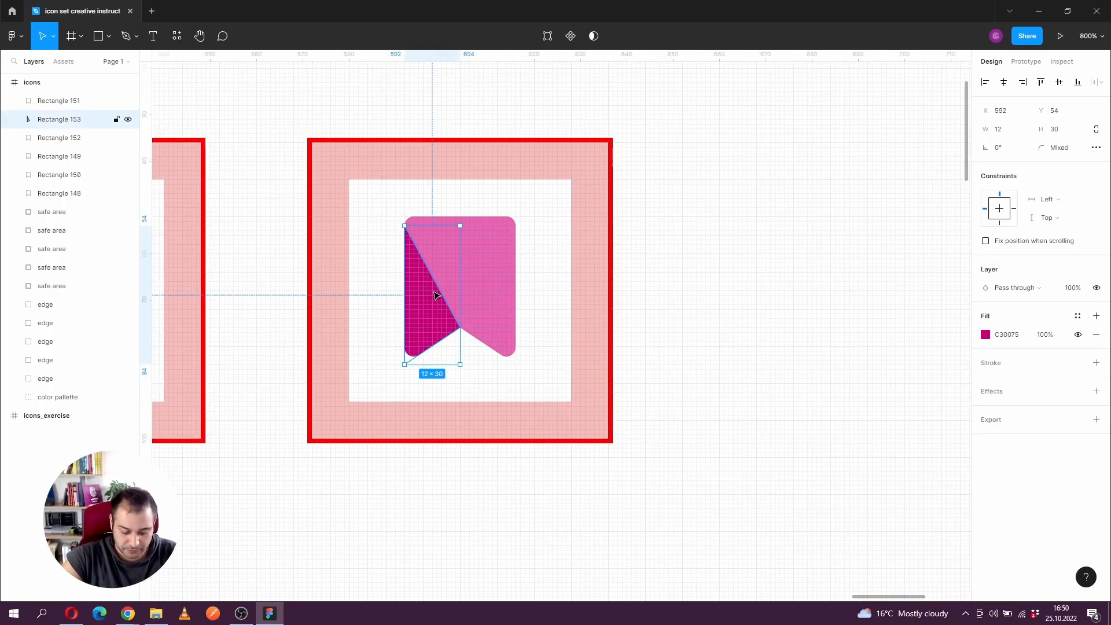
pyautogui.hotkey('ctrl', 'c')
pyautogui.hotkey('ctrl', 'v')
pyautogui.rightClick(436, 295)
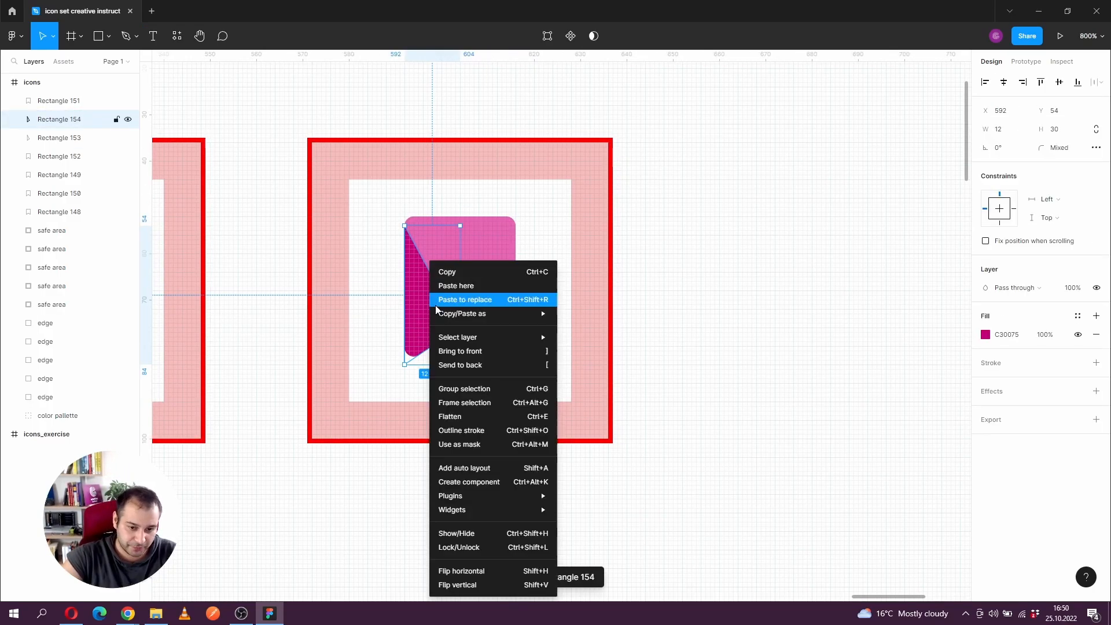
pyautogui.click(457, 572)
pyautogui.moveTo(445, 320); pyautogui.dragTo(496, 326)
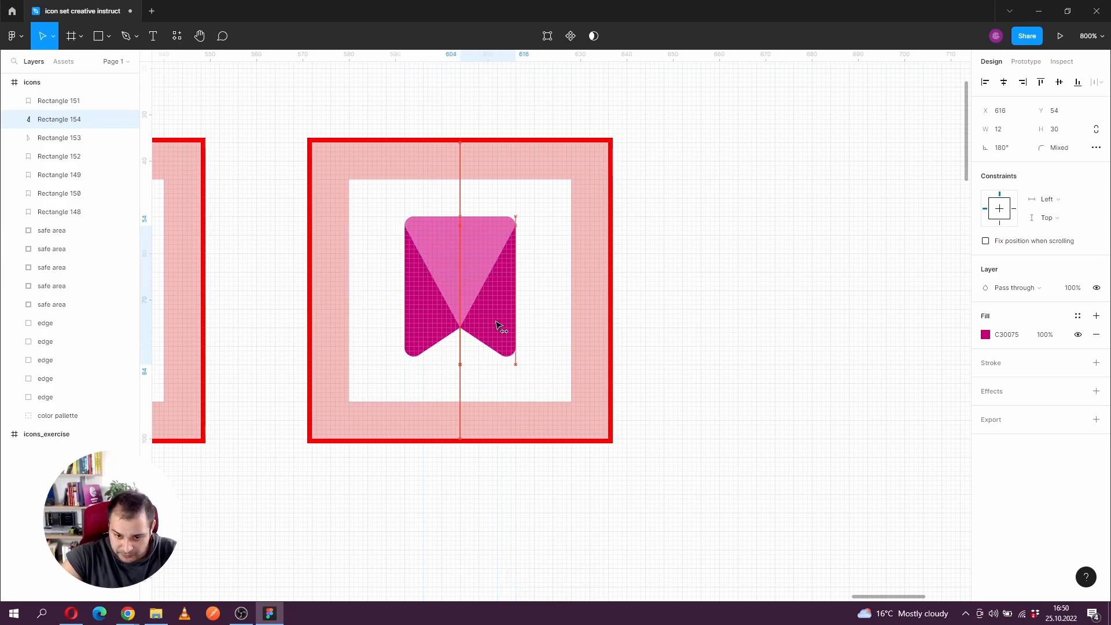
# Step: Move the right triangular piece's uppermost point straight down to Y 67.5 and finish editing the shape
pyautogui.doubleClick(512, 235)
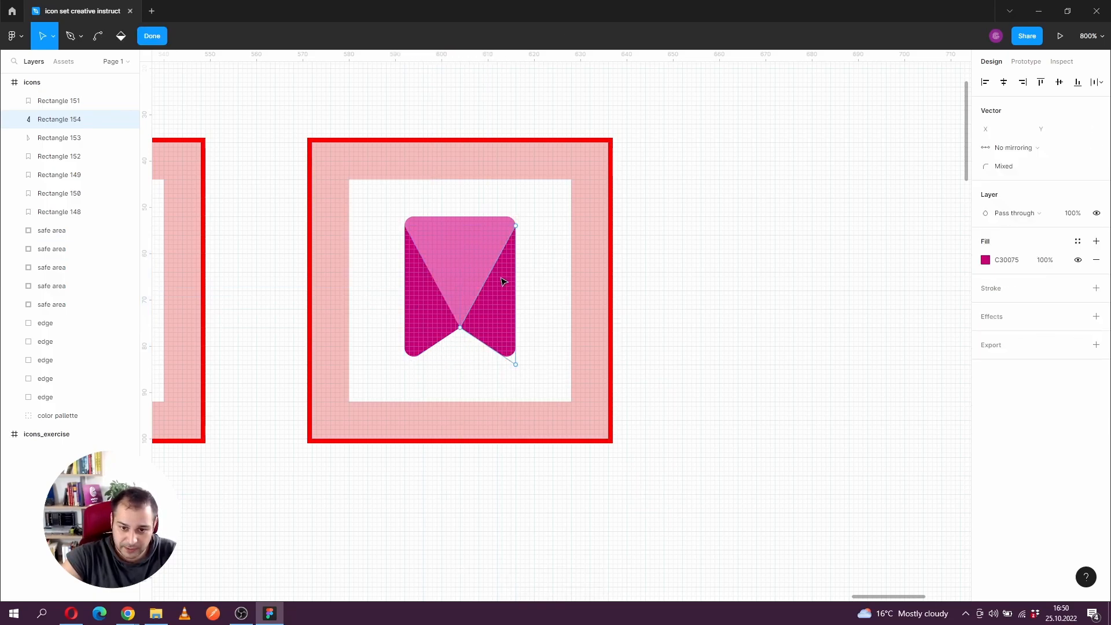
pyautogui.moveTo(516, 226); pyautogui.dragTo(691, 276)
pyautogui.press('Escape')
# Step: Set the right triangular piece's fill to 971089 by sampling the purple palette swatch
pyautogui.scroll(-1, 546, 299)
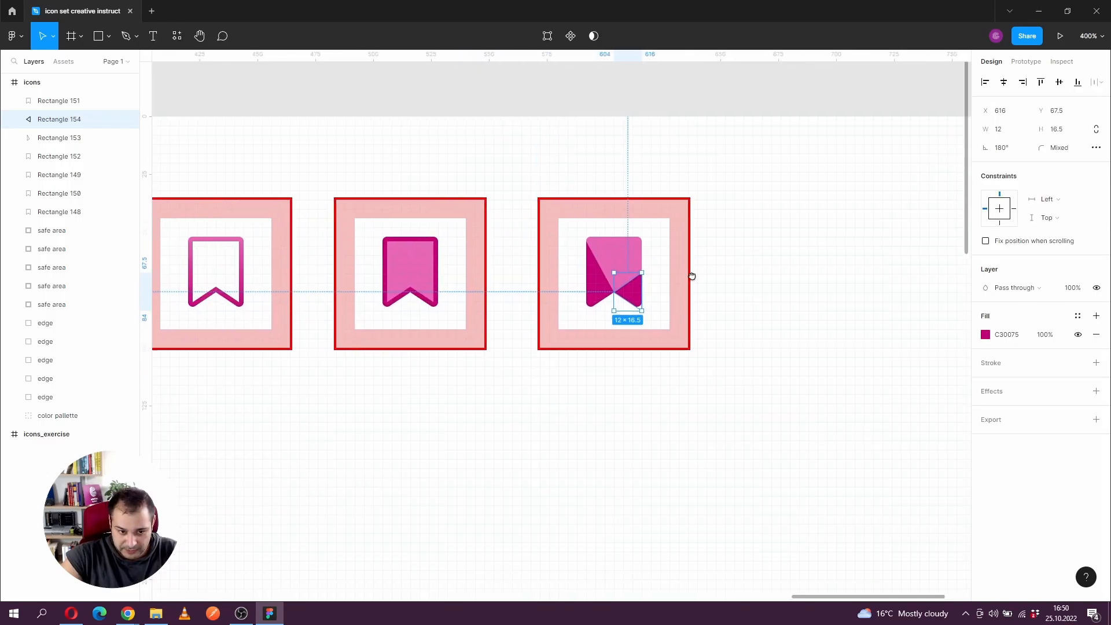
pyautogui.scroll(-1, 692, 273)
pyautogui.moveTo(595, 442); pyautogui.dragTo(697, 415)
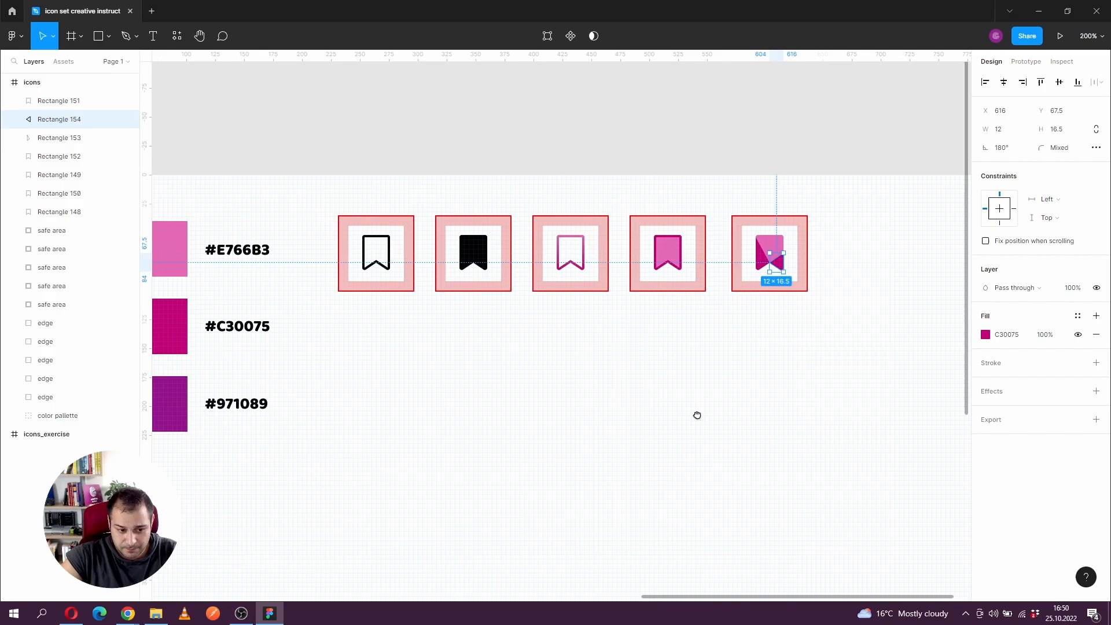
pyautogui.click(985, 334)
pyautogui.click(849, 473)
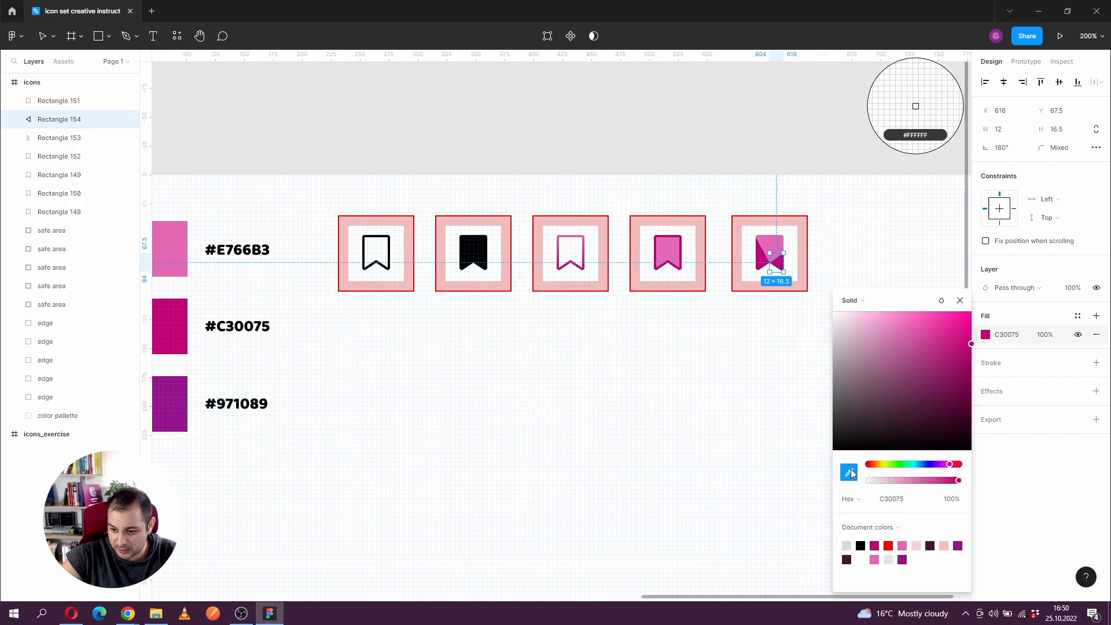
pyautogui.click(171, 382)
pyautogui.click(896, 314)
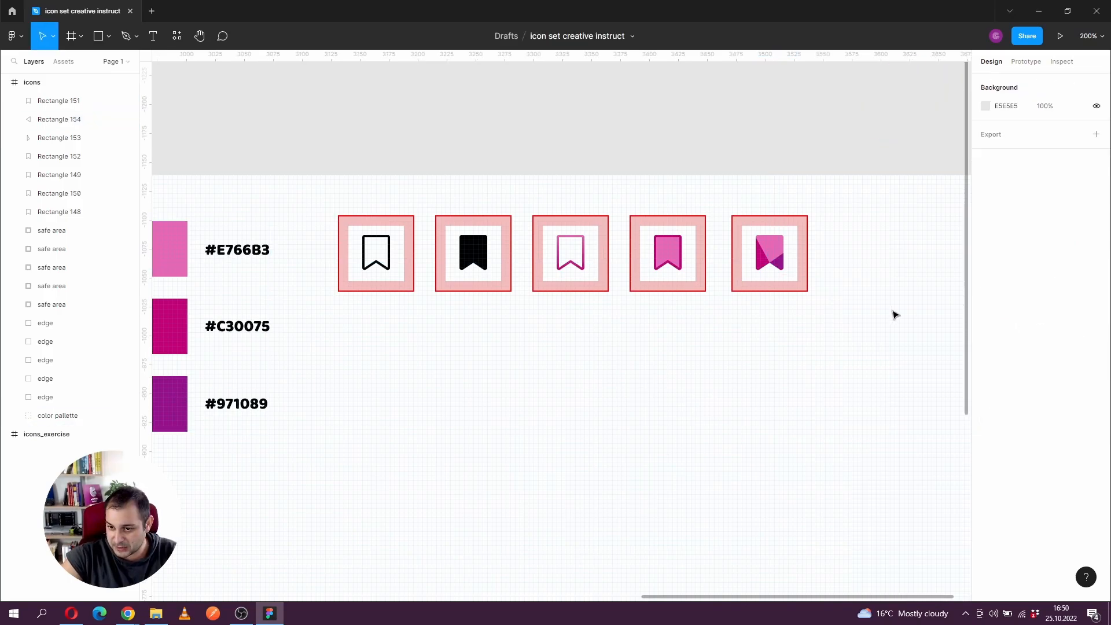
# Step: Duplicate the five edge and safe area frames as an empty second row directly below the bookmark icons
pyautogui.moveTo(890, 315); pyautogui.dragTo(817, 345)
pyautogui.scroll(1, 752, 309)
pyautogui.moveTo(600, 422); pyautogui.dragTo(727, 408)
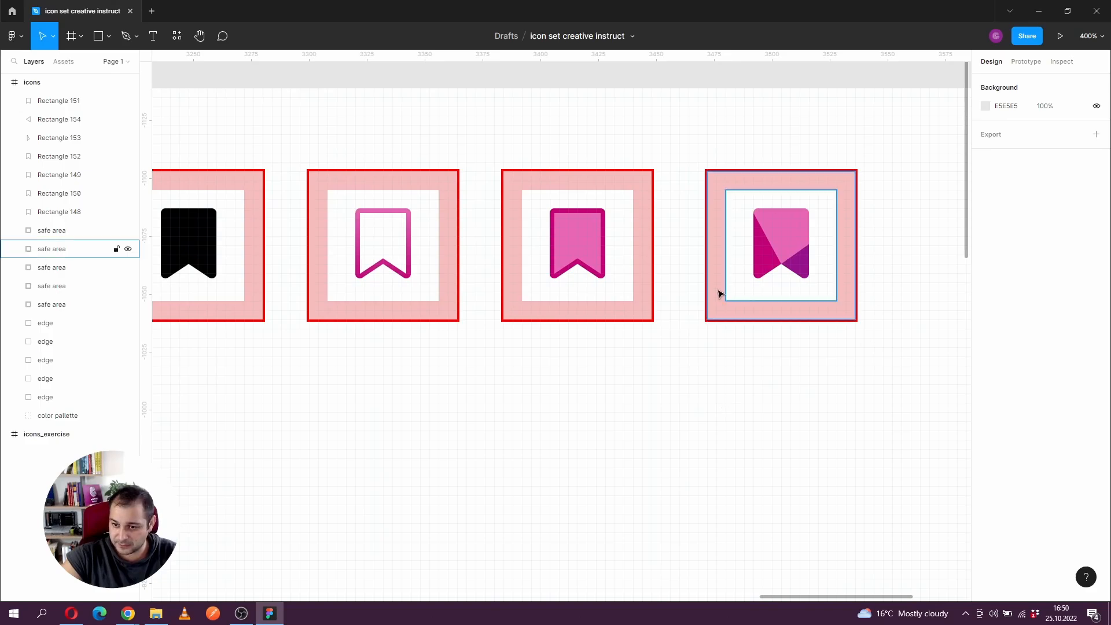
pyautogui.scroll(-2, 758, 370)
pyautogui.scroll(-1, 695, 377)
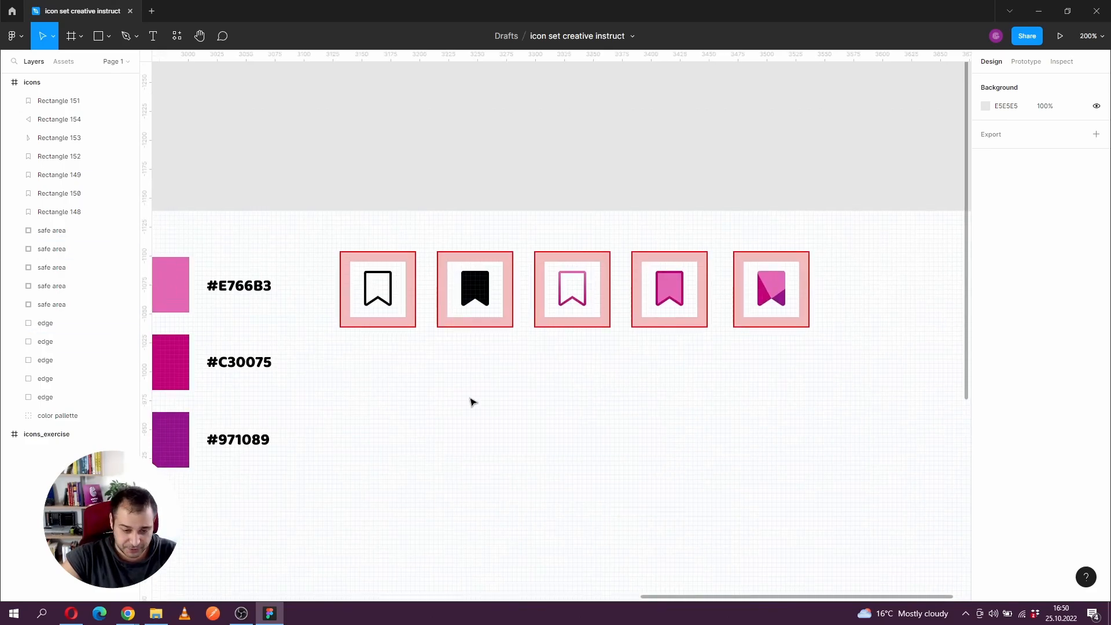
pyautogui.scroll(-1, 471, 374)
pyautogui.scroll(1, 382, 347)
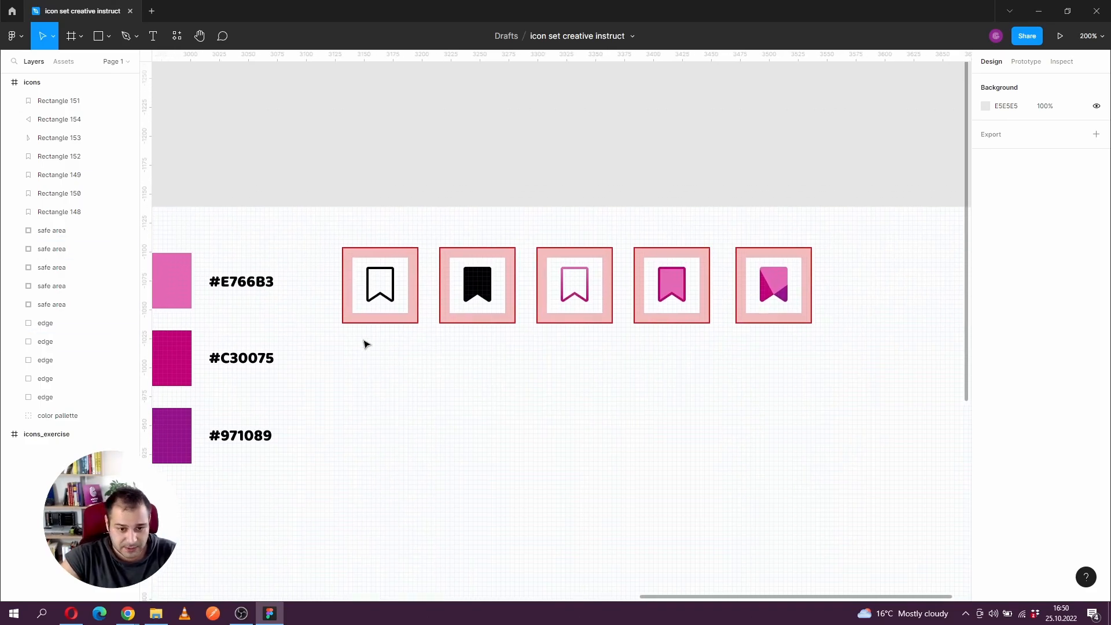
pyautogui.moveTo(318, 318); pyautogui.dragTo(869, 346)
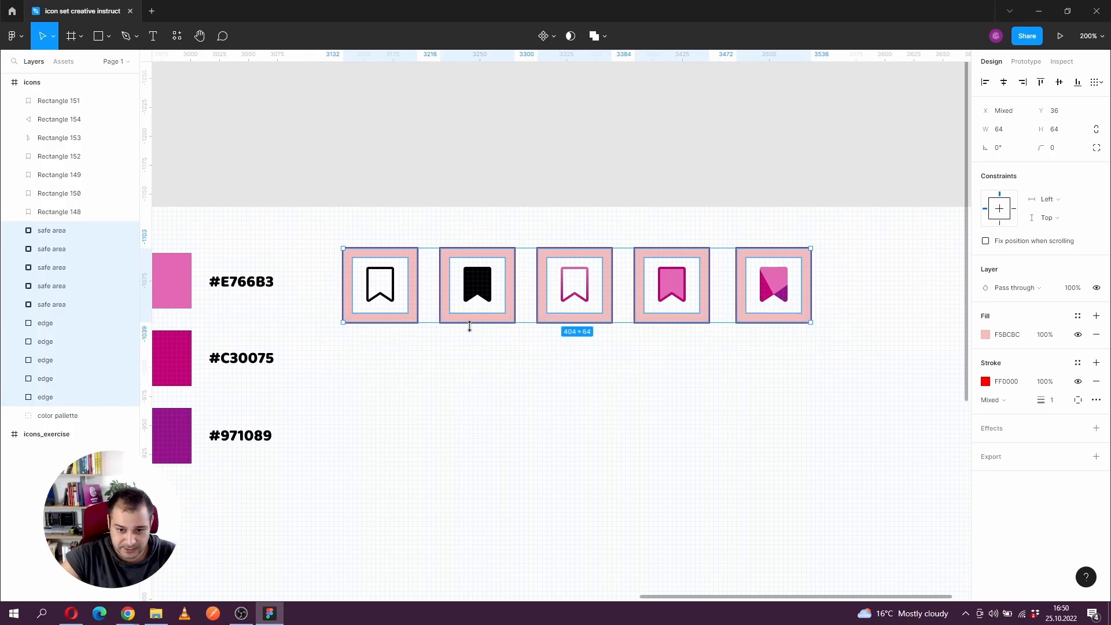
pyautogui.moveTo(478, 318); pyautogui.dragTo(471, 414)
pyautogui.click(456, 483)
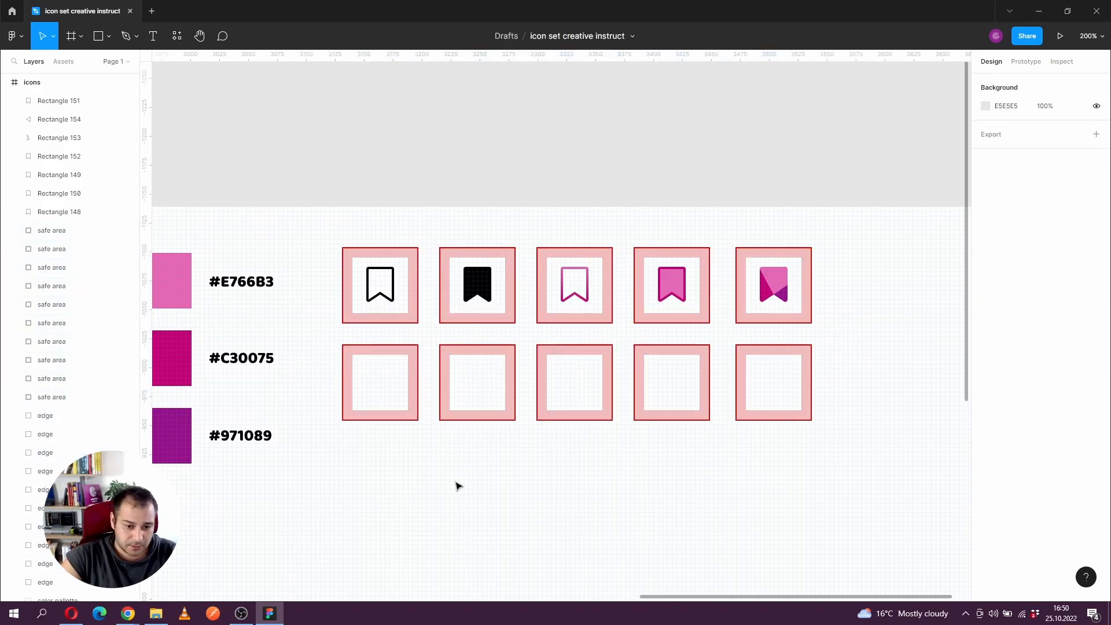
# Step: Draw a small circle and an overlapping 24 × 24 circle in the second row's first frame, placing the larger at X 252, Y 148
pyautogui.hscroll(-1, 402, 477)
pyautogui.click(358, 369)
pyautogui.moveTo(357, 370); pyautogui.dragTo(333, 353)
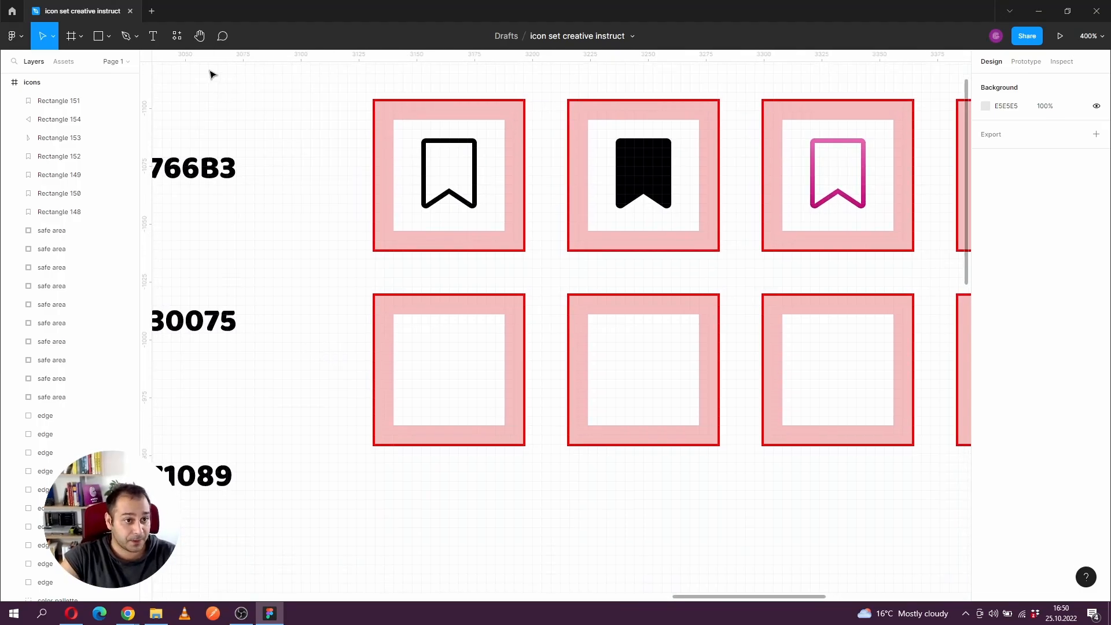
pyautogui.click(108, 37)
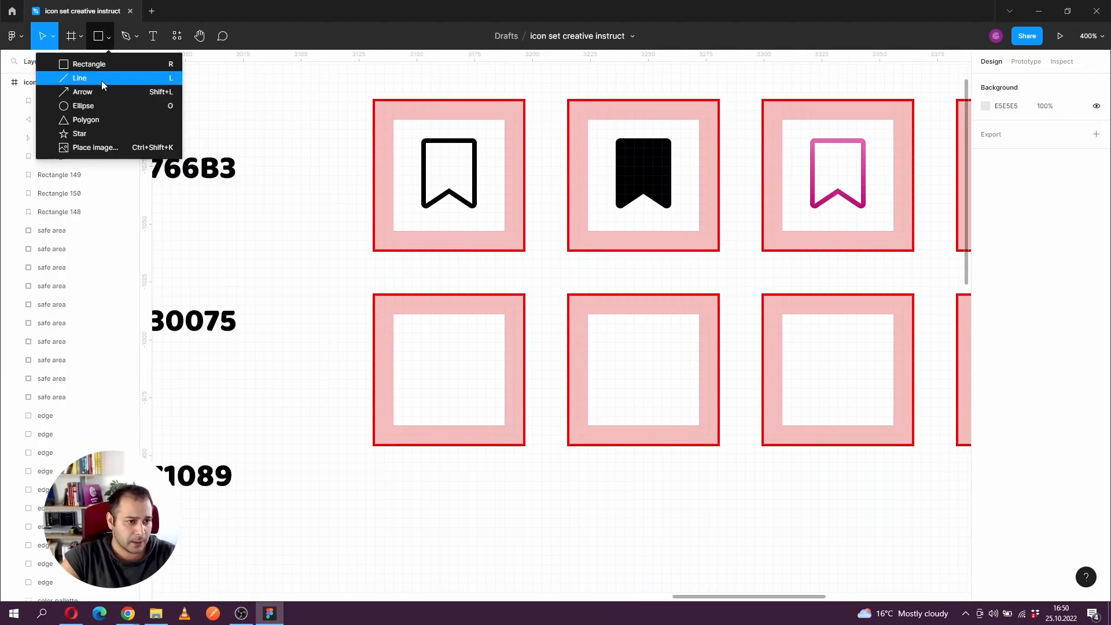
pyautogui.click(85, 105)
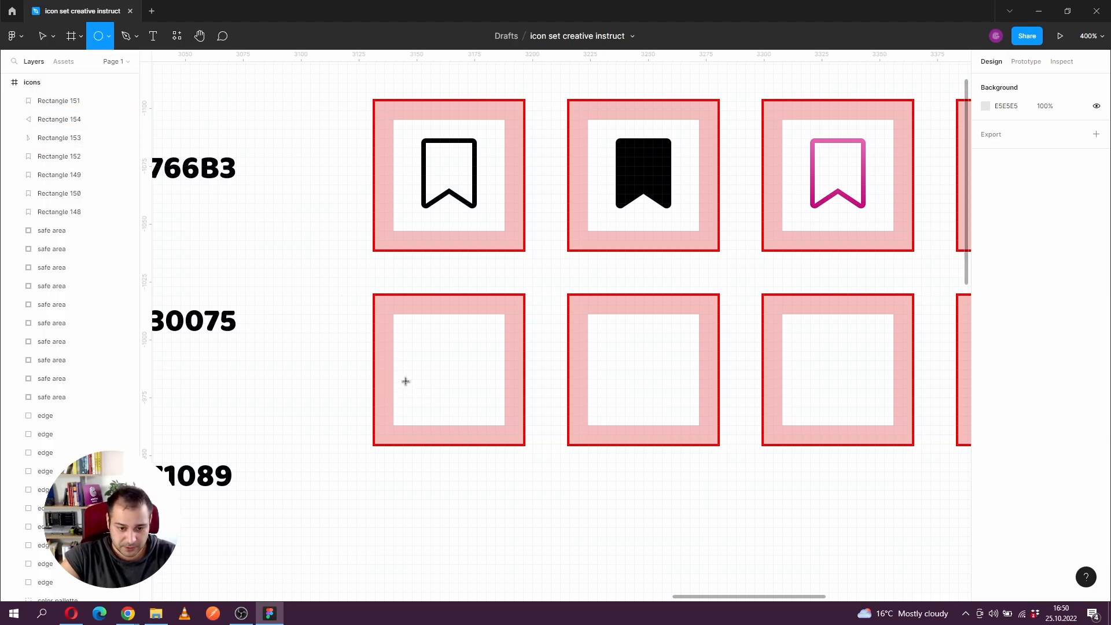
pyautogui.moveTo(405, 380)
pyautogui.mouseDown()
pyautogui.moveTo(441, 417)
pyautogui.moveTo(437, 398)
pyautogui.moveTo(481, 361)
pyautogui.mouseUp()
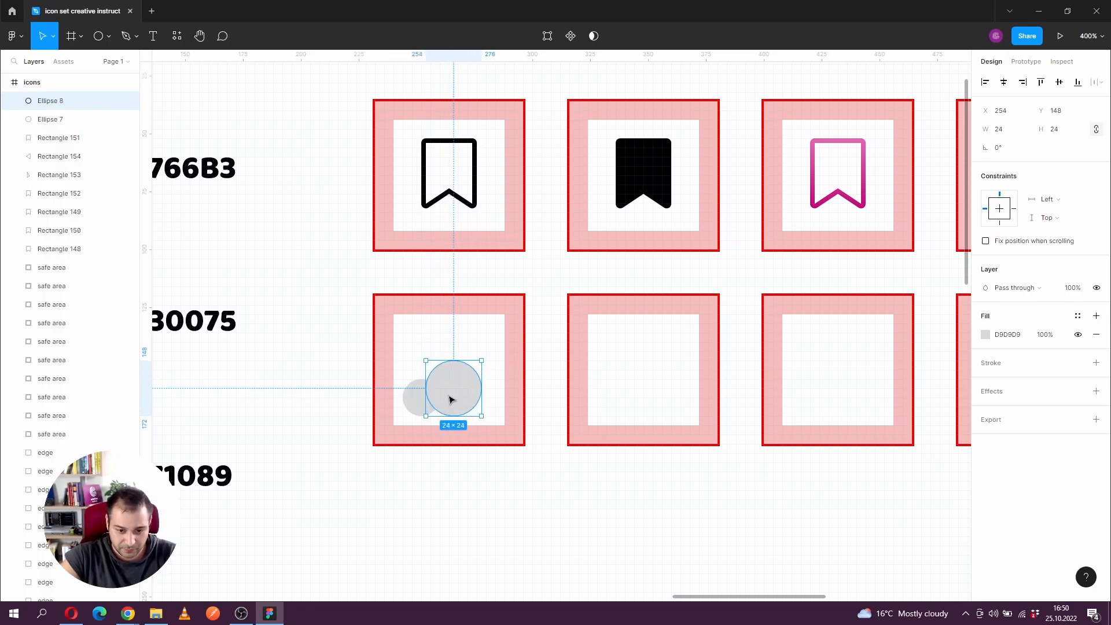
pyautogui.moveTo(449, 397); pyautogui.dragTo(450, 402)
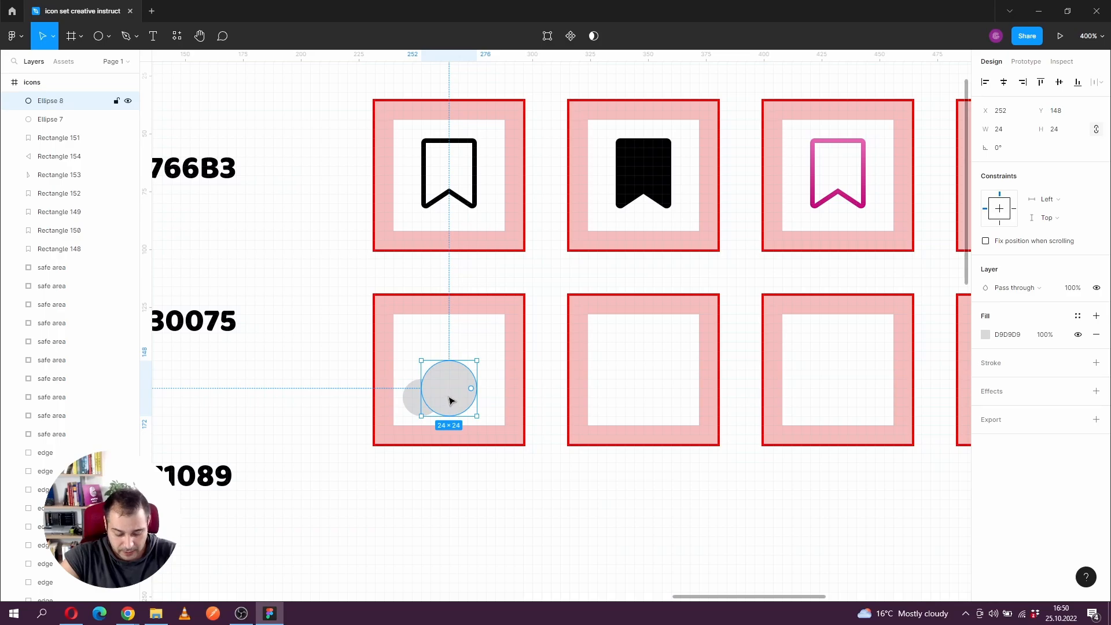
# Step: Duplicate the small circle to the large circle's right side and resize it to 12 × 12 at X 269, Y 160
pyautogui.scroll(3, 449, 397)
pyautogui.scroll(3, 451, 408)
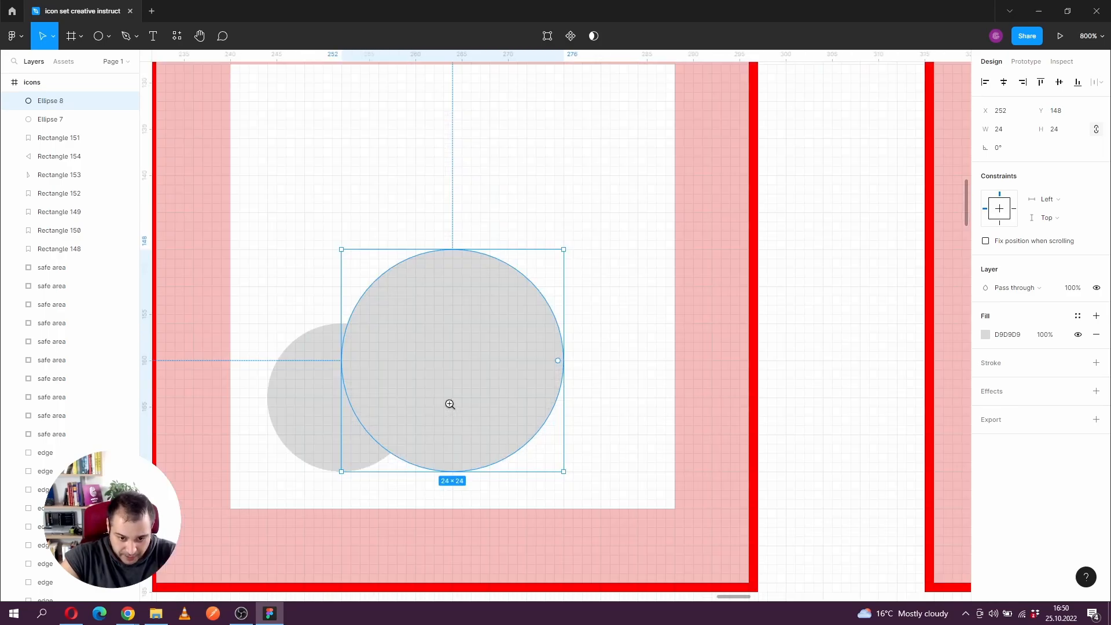
pyautogui.scroll(-1, 448, 405)
pyautogui.moveTo(457, 392); pyautogui.dragTo(452, 397)
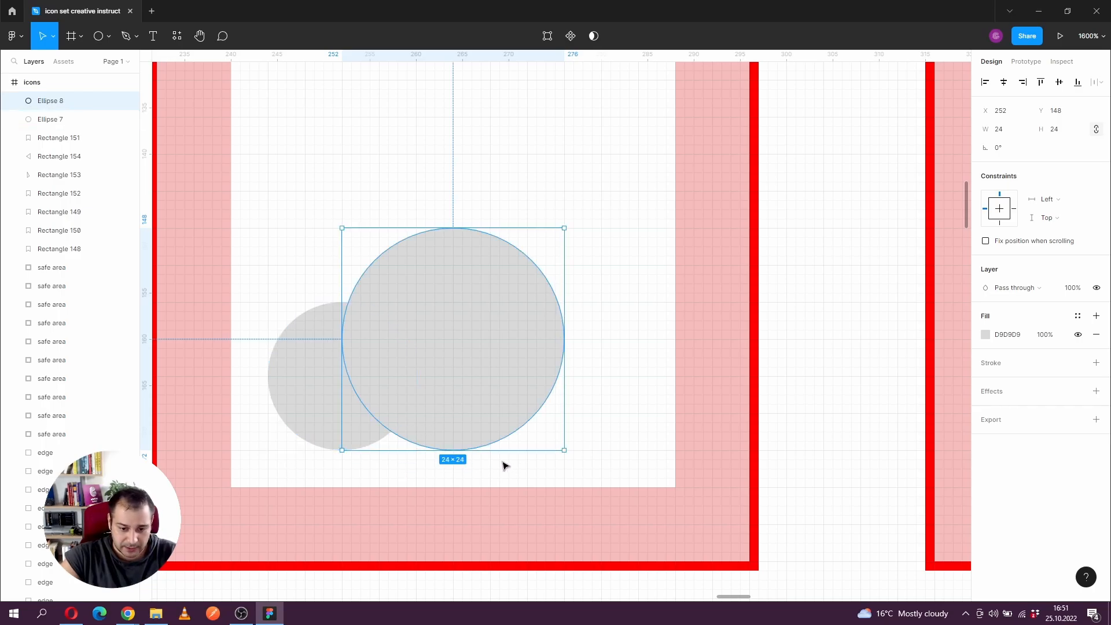
pyautogui.click(322, 424)
pyautogui.moveTo(392, 411); pyautogui.dragTo(547, 410)
pyautogui.moveTo(648, 303); pyautogui.dragTo(598, 333)
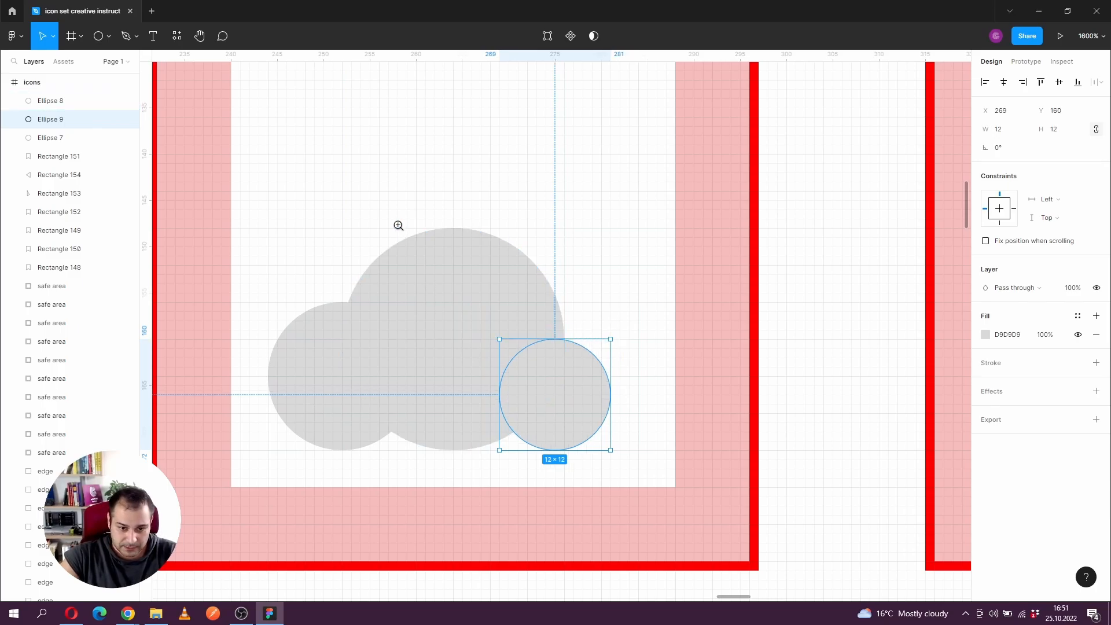
# Step: Select all three cloud circles and move them up together within the safe area to X 245, Y 140
pyautogui.keyDown('ctrl'); pyautogui.keyDown('alt'); pyautogui.click(382, 202); pyautogui.keyUp('alt'); pyautogui.keyUp('ctrl')
pyautogui.moveTo(372, 218); pyautogui.dragTo(455, 266)
pyautogui.click(342, 209)
pyautogui.keyDown('ctrl'); pyautogui.click(415, 323); pyautogui.keyUp('ctrl')
pyautogui.moveTo(434, 313); pyautogui.dragTo(452, 357)
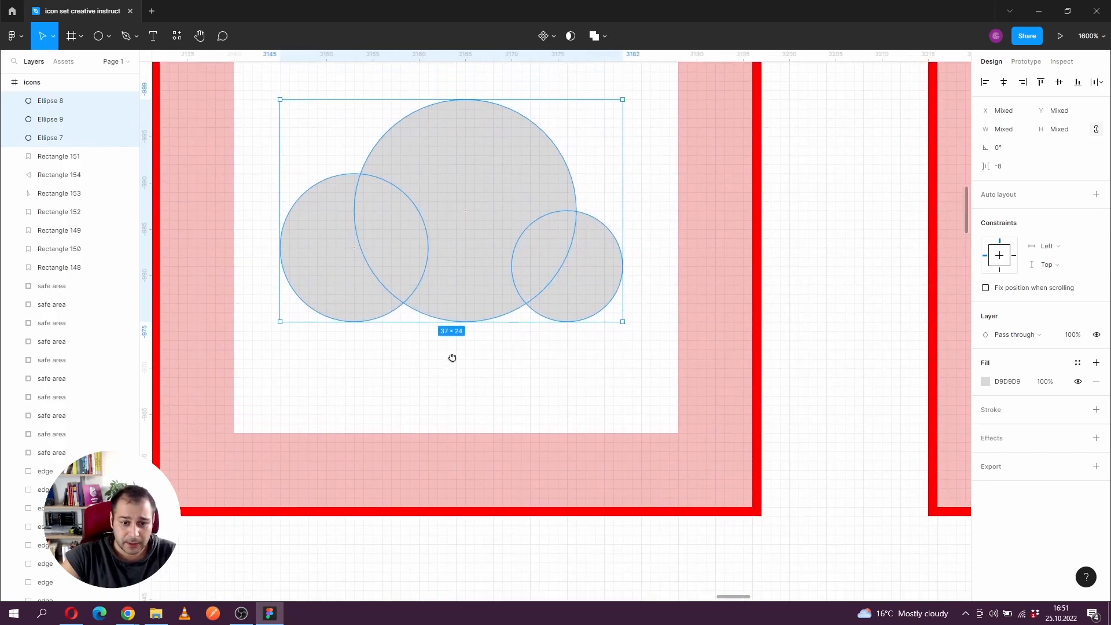
# Step: Draw a 23 × 6 rectangle at X 253, Y 158 to fill the gaps along the cloud's base
pyautogui.click(107, 40)
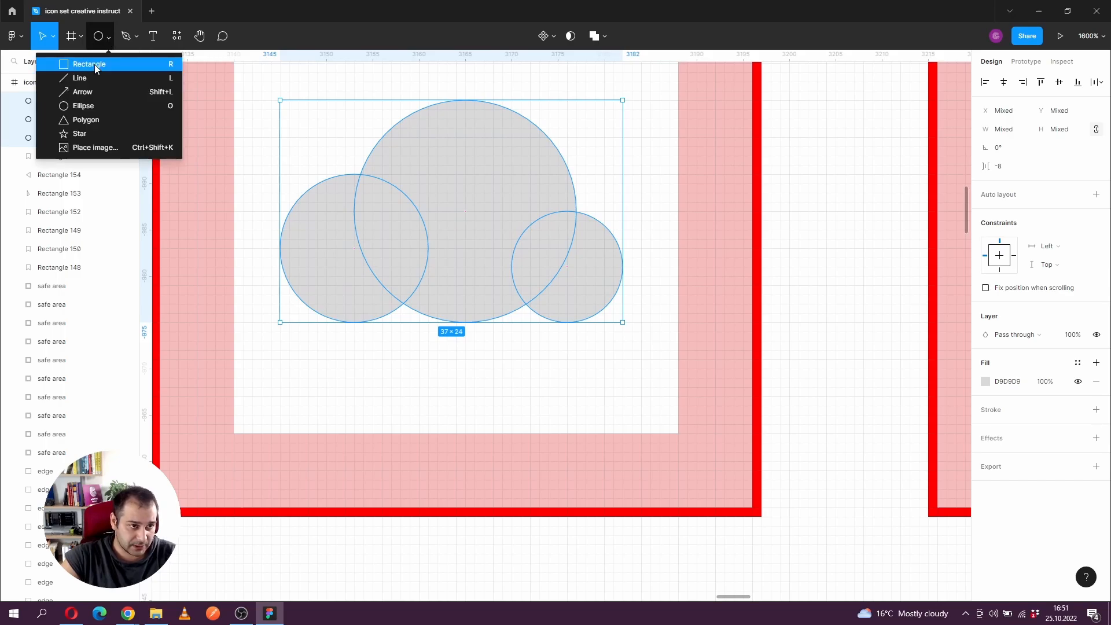
pyautogui.click(96, 65)
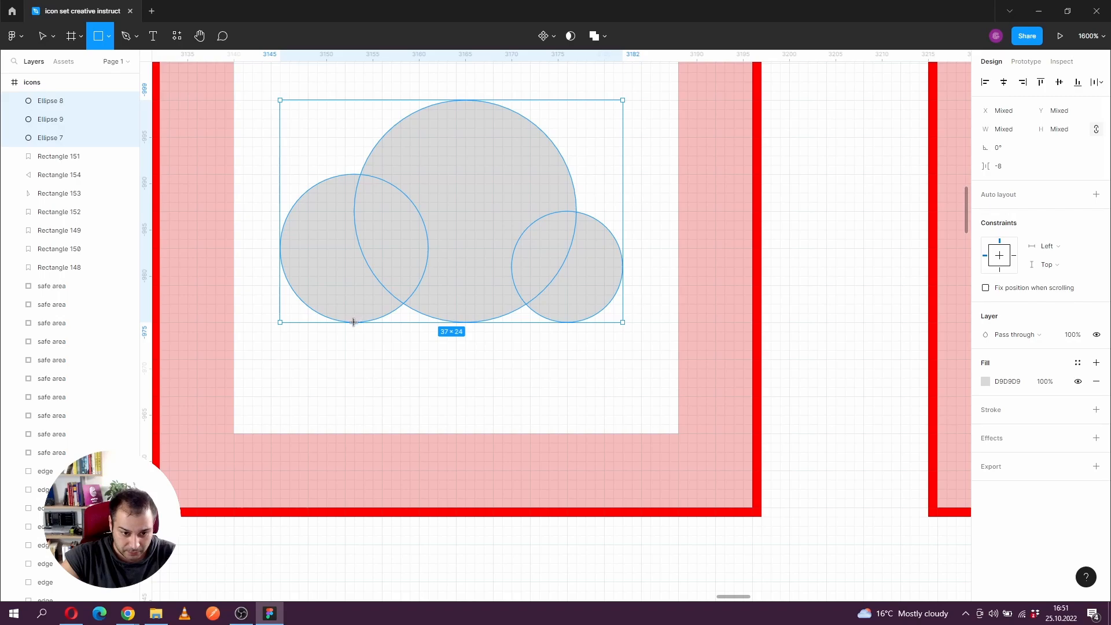
pyautogui.moveTo(353, 322); pyautogui.dragTo(563, 262)
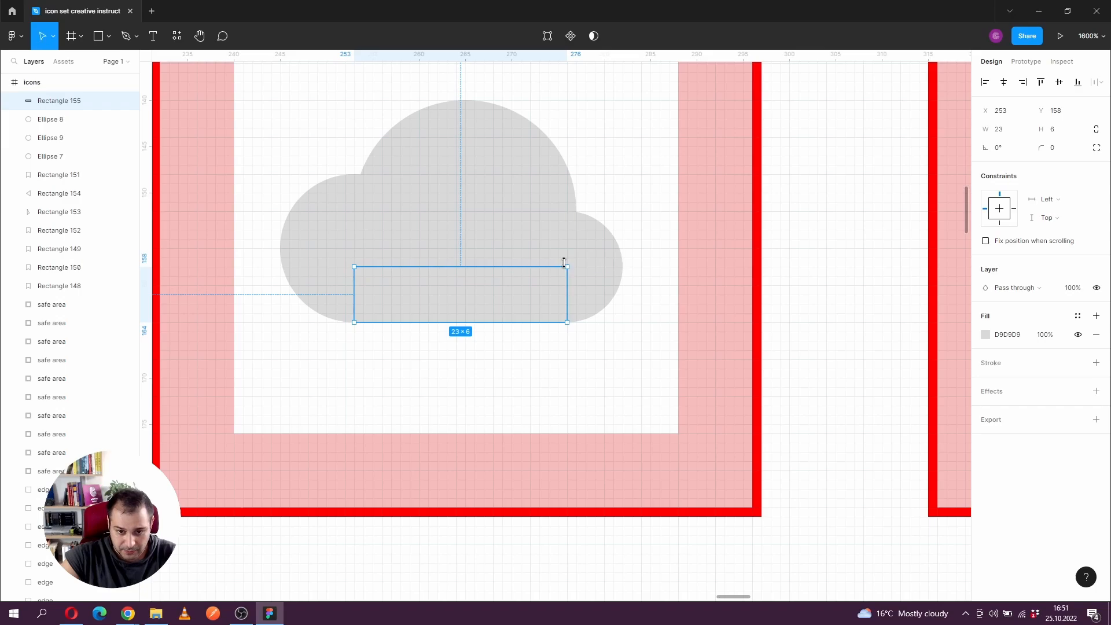
pyautogui.click(526, 390)
# Step: Select the three circles and the rectangle and combine them into one cloud shape with Union
pyautogui.press('-')
pyautogui.moveTo(495, 326); pyautogui.dragTo(486, 342)
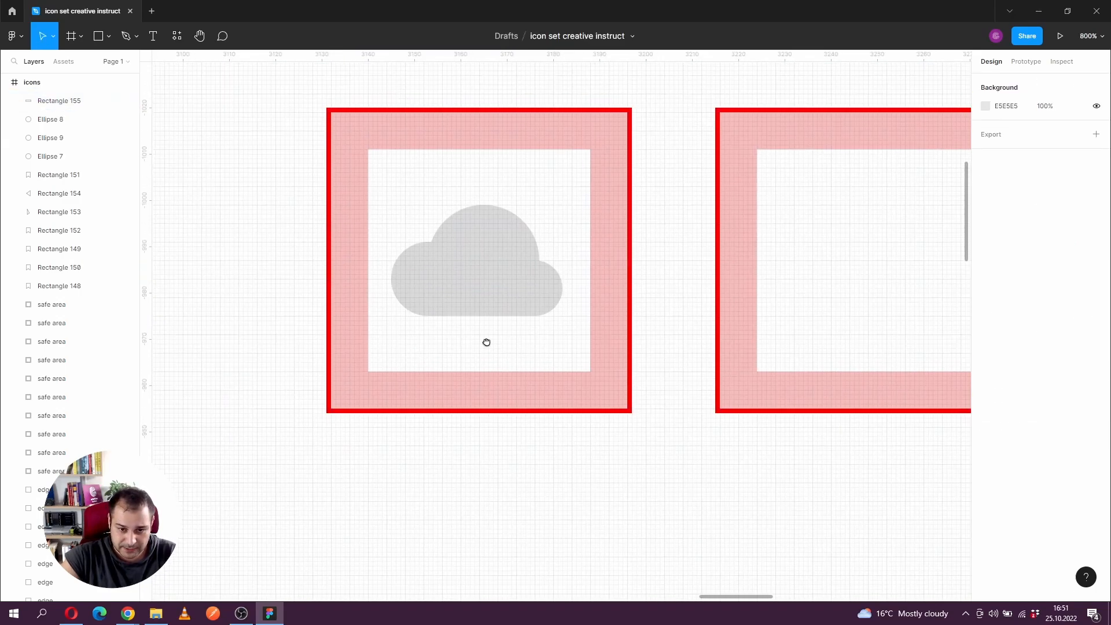
pyautogui.moveTo(382, 180); pyautogui.dragTo(576, 339)
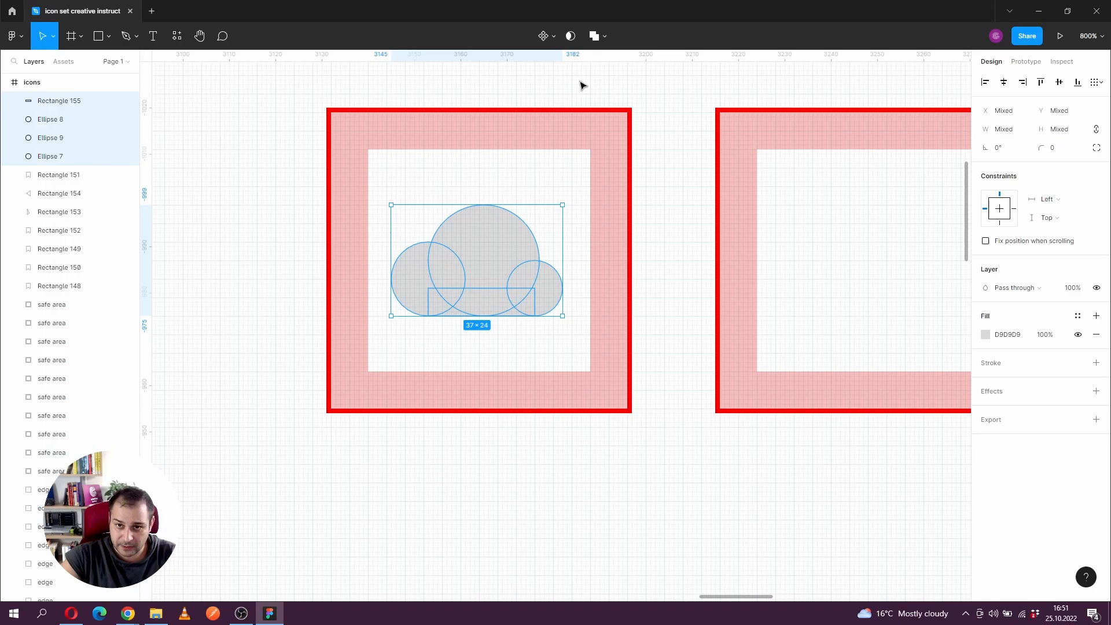
pyautogui.click(604, 36)
pyautogui.click(605, 65)
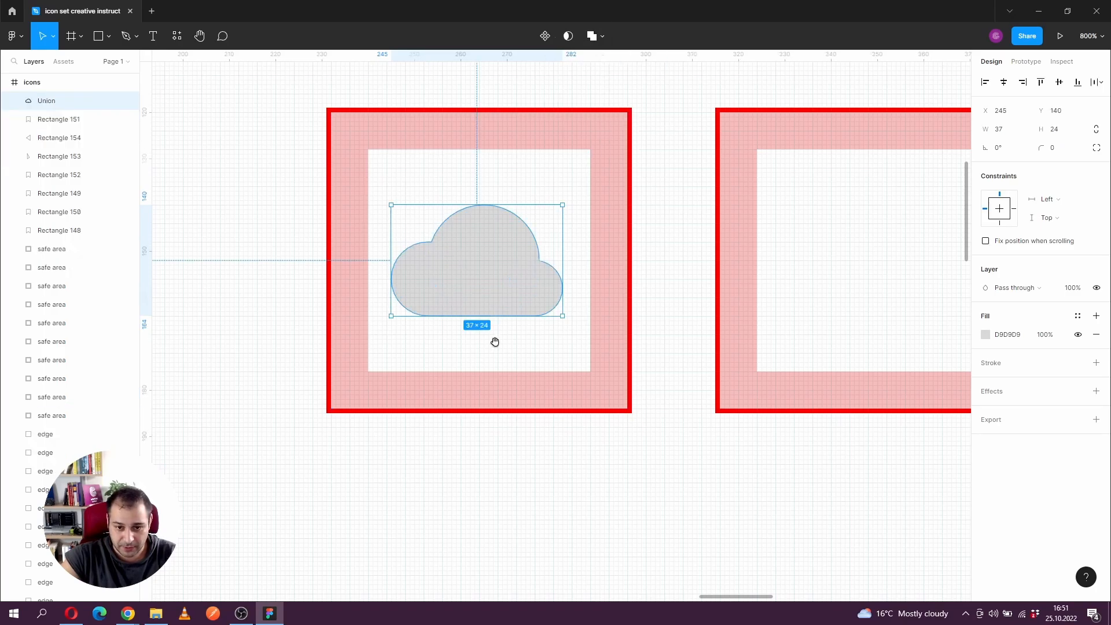
# Step: Give the cloud a black 000000 inside stroke 2 px wide and remove its D9D9D9 fill
pyautogui.moveTo(496, 342); pyautogui.dragTo(484, 342)
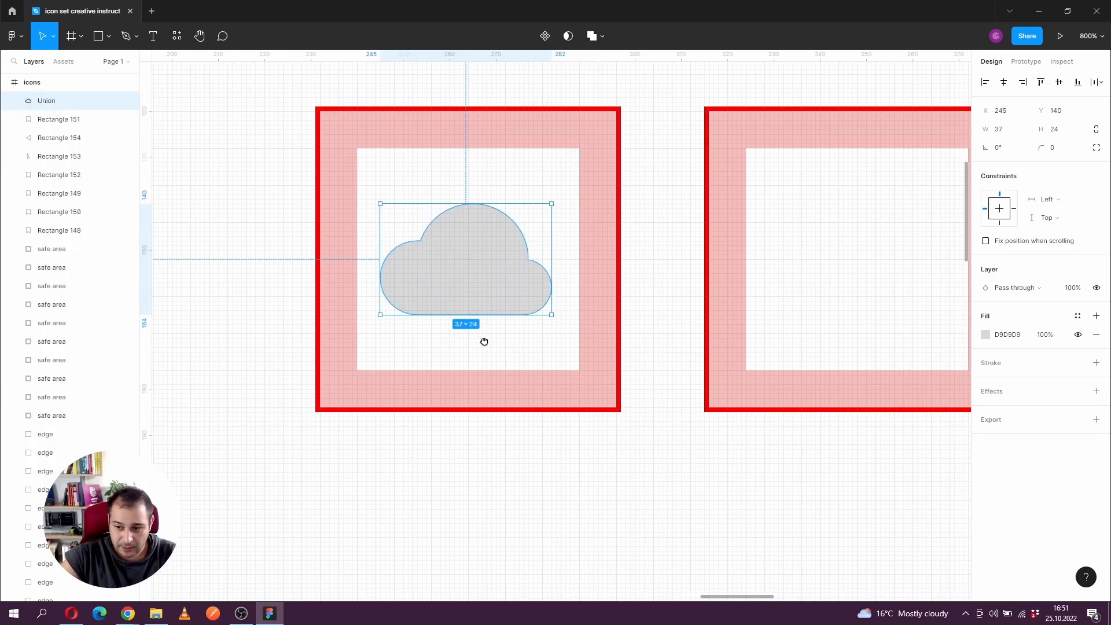
pyautogui.click(1096, 363)
pyautogui.click(1056, 403)
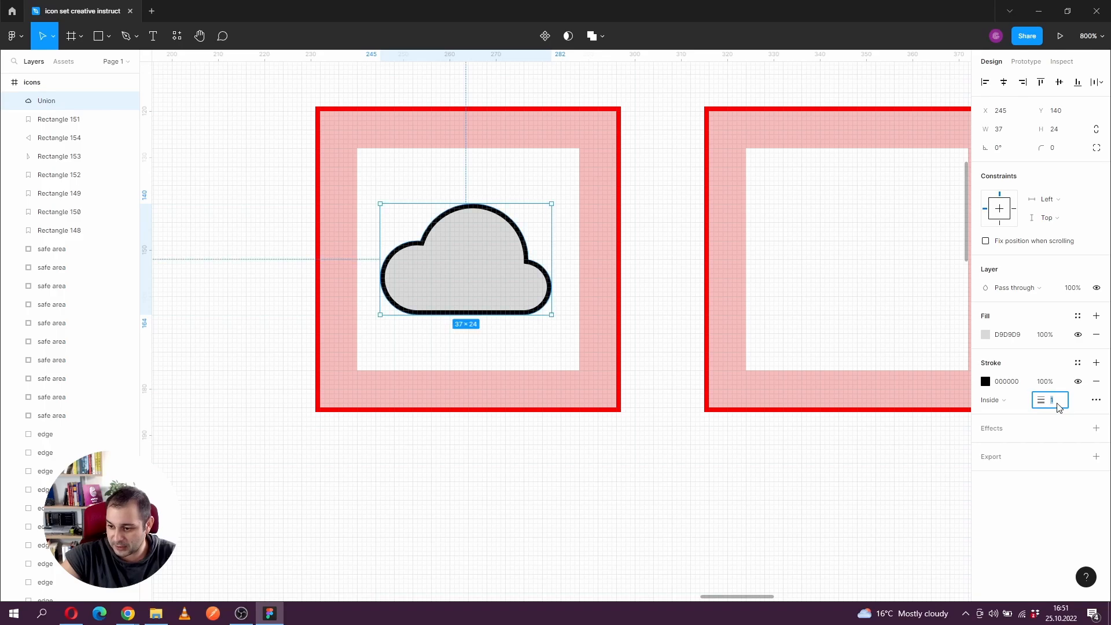
pyautogui.write('2')
pyautogui.press('Return')
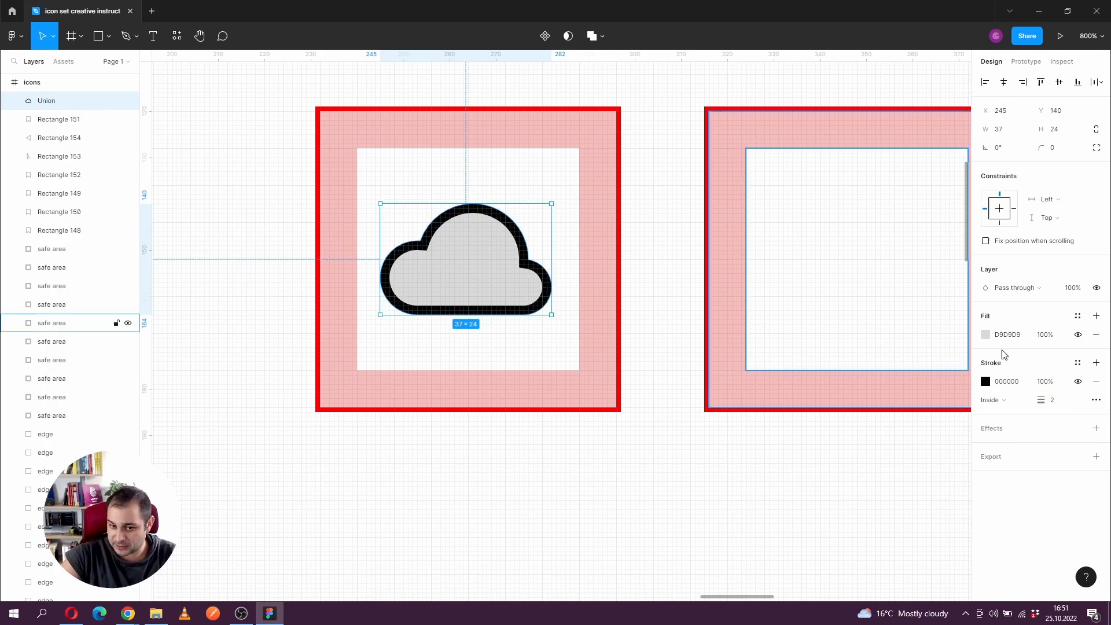
pyautogui.click(1096, 335)
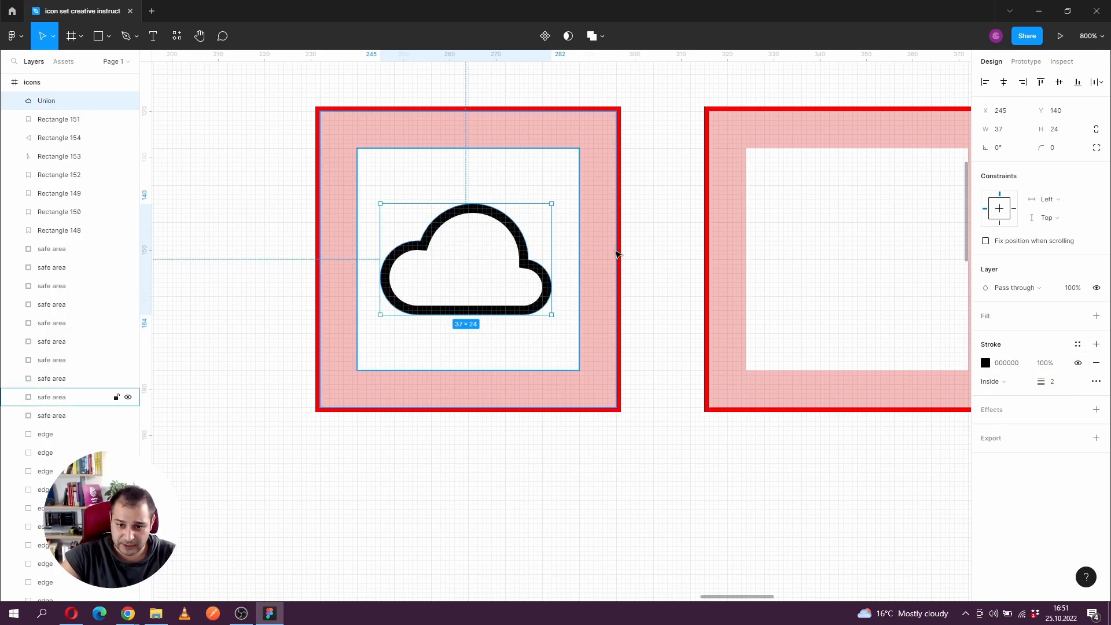
# Step: Center the outlined cloud within the second row's first 64 × 64 frame
pyautogui.click(486, 359)
pyautogui.click(486, 311)
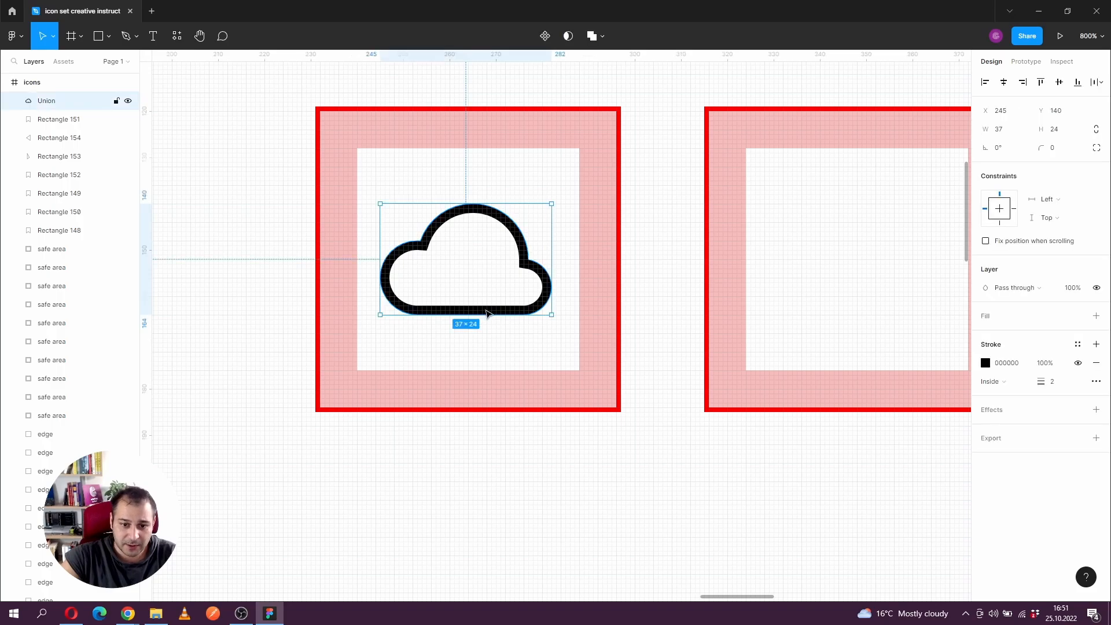
pyautogui.keyDown('shift'); pyautogui.click(593, 257); pyautogui.keyUp('shift')
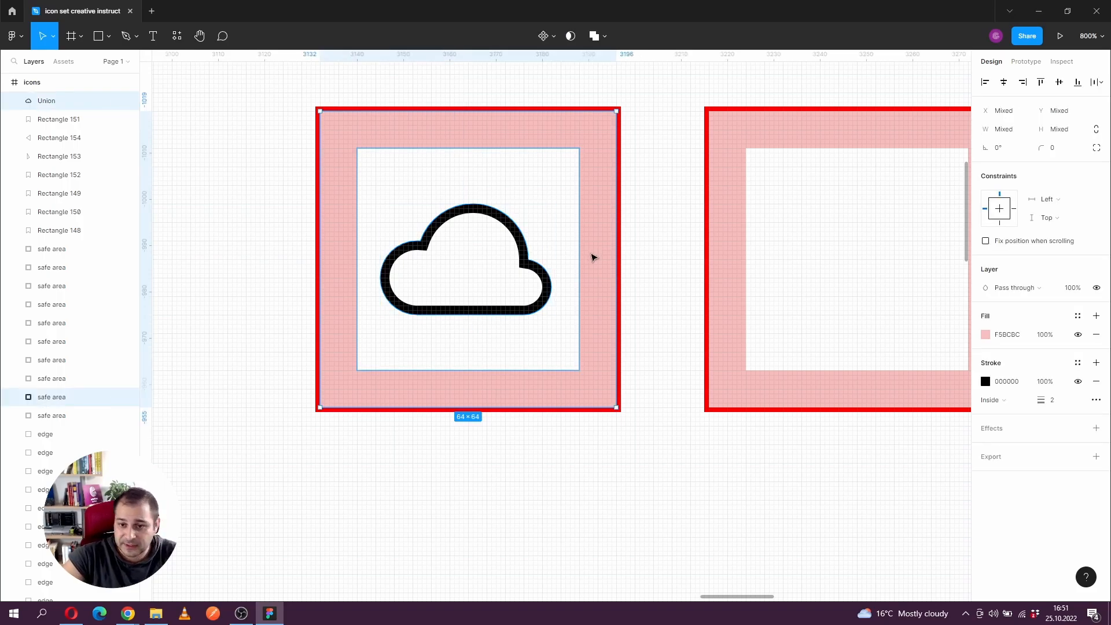
pyautogui.click(1004, 82)
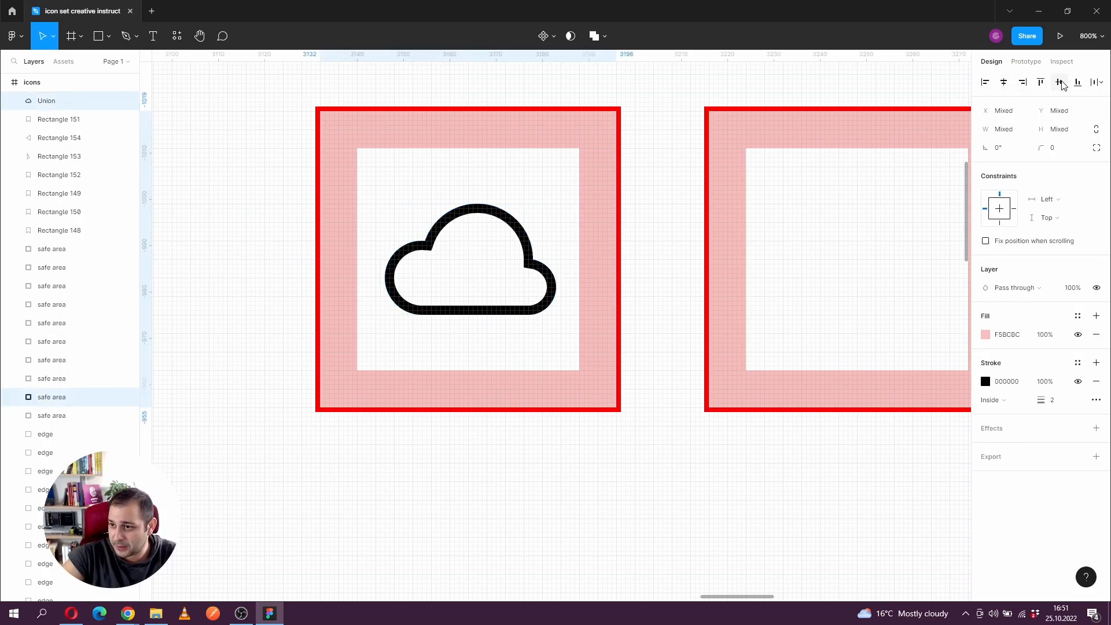
pyautogui.click(640, 267)
# Step: Duplicate the outlined cloud into the second row's second frame and center it horizontally within that frame
pyautogui.scroll(-5, 639, 264)
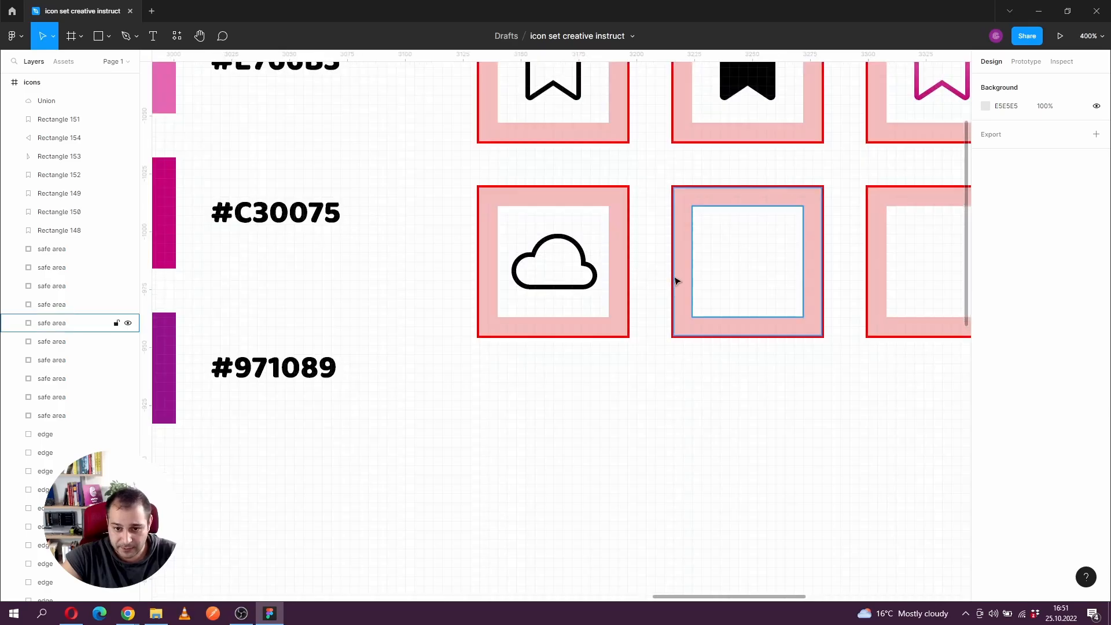
pyautogui.moveTo(625, 287); pyautogui.dragTo(573, 313)
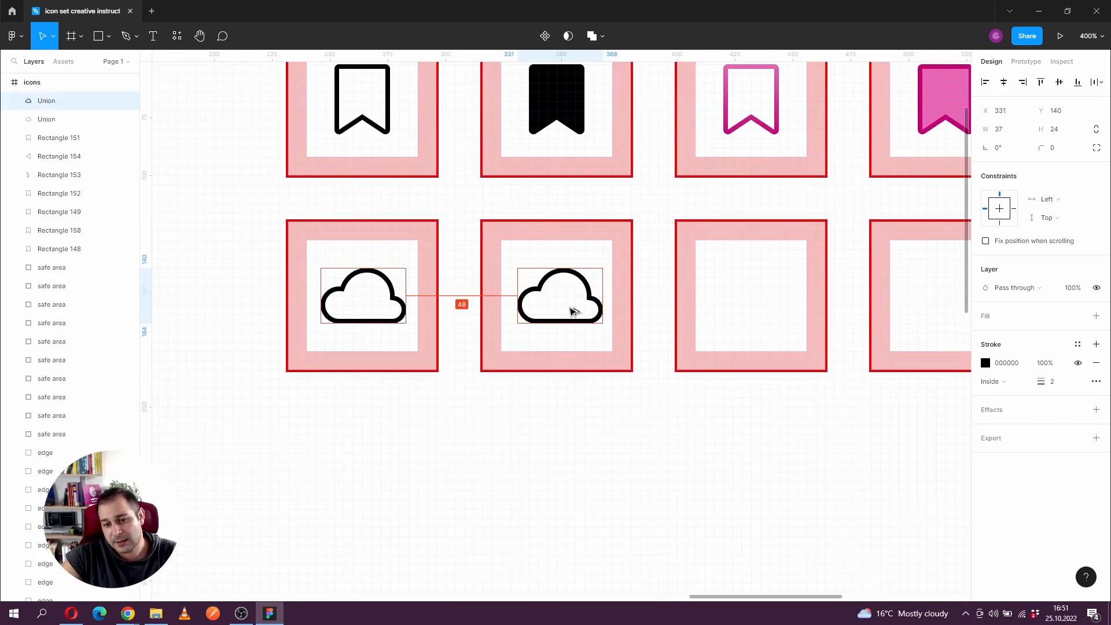
pyautogui.keyDown('shift'); pyautogui.click(617, 253); pyautogui.keyUp('shift')
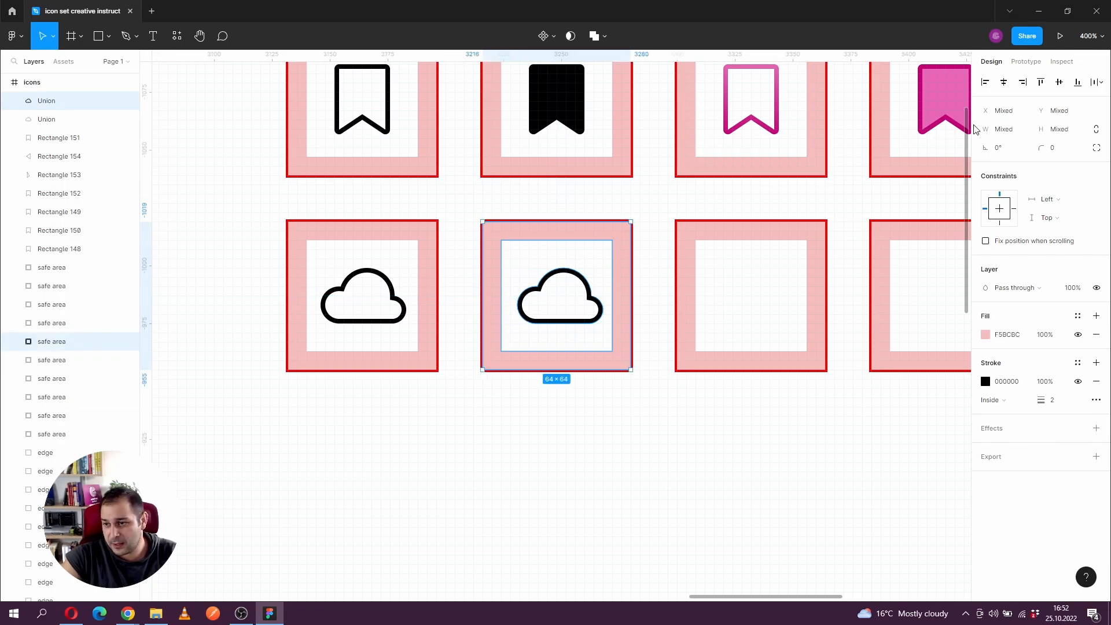
pyautogui.click(1004, 83)
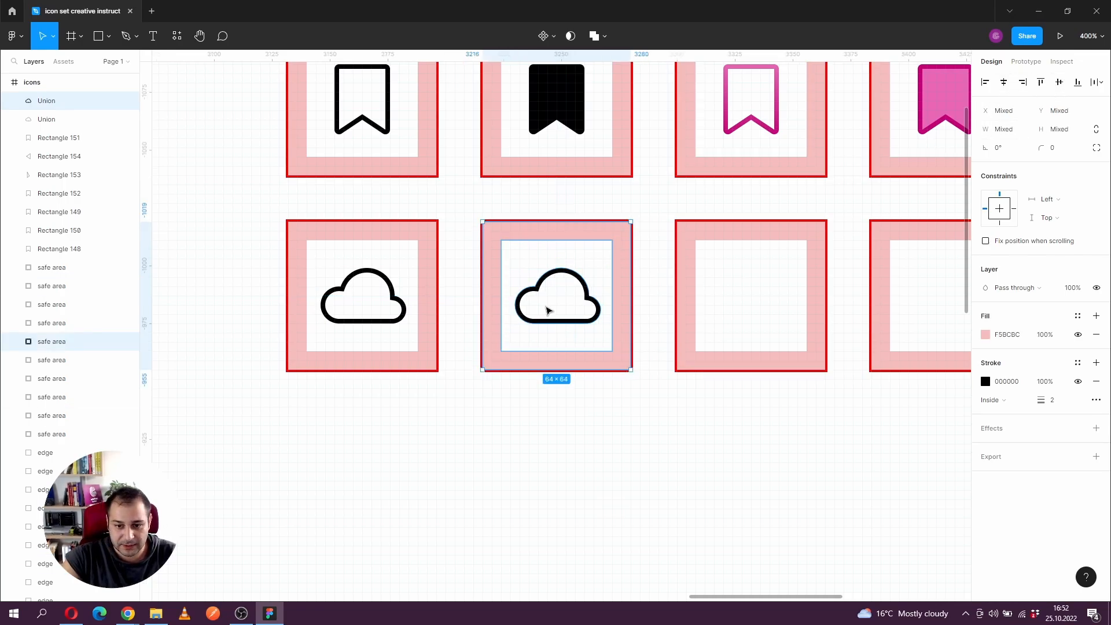
pyautogui.press('Escape')
# Step: Add a black 000000 solid fill to the cloud in the second row's second frame
pyautogui.click(565, 320)
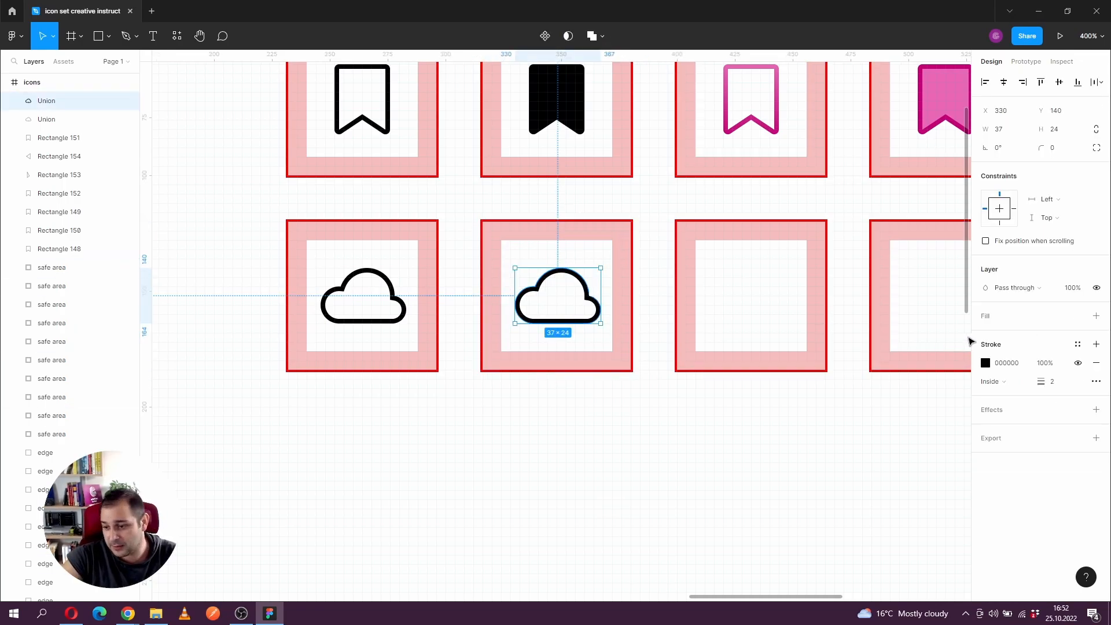
pyautogui.click(1097, 317)
pyautogui.click(986, 334)
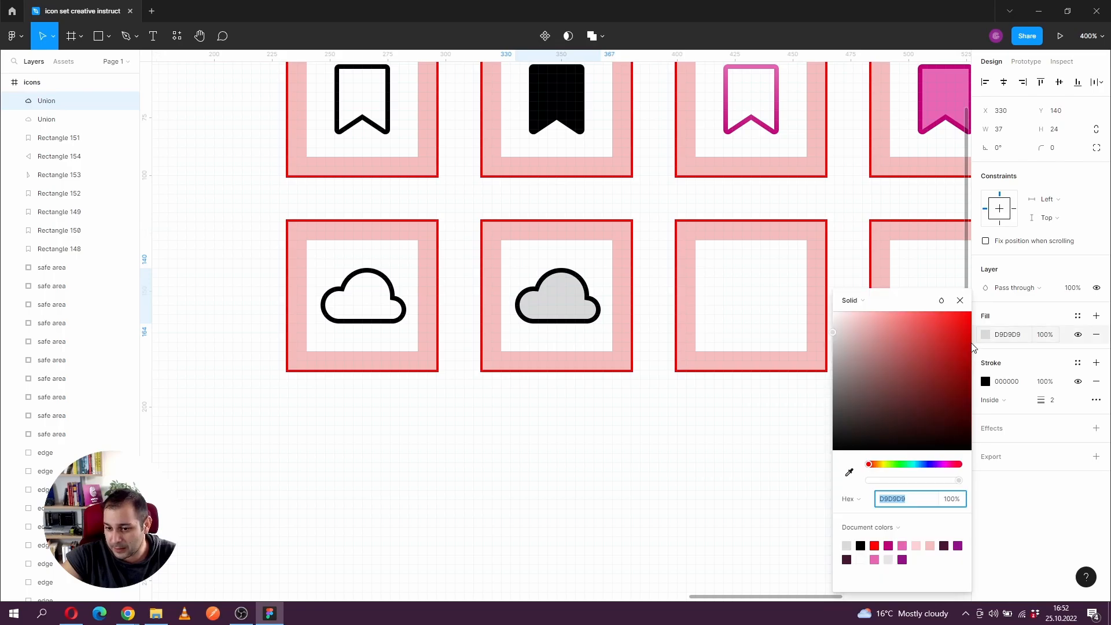
pyautogui.moveTo(899, 382); pyautogui.dragTo(825, 456)
pyautogui.click(960, 300)
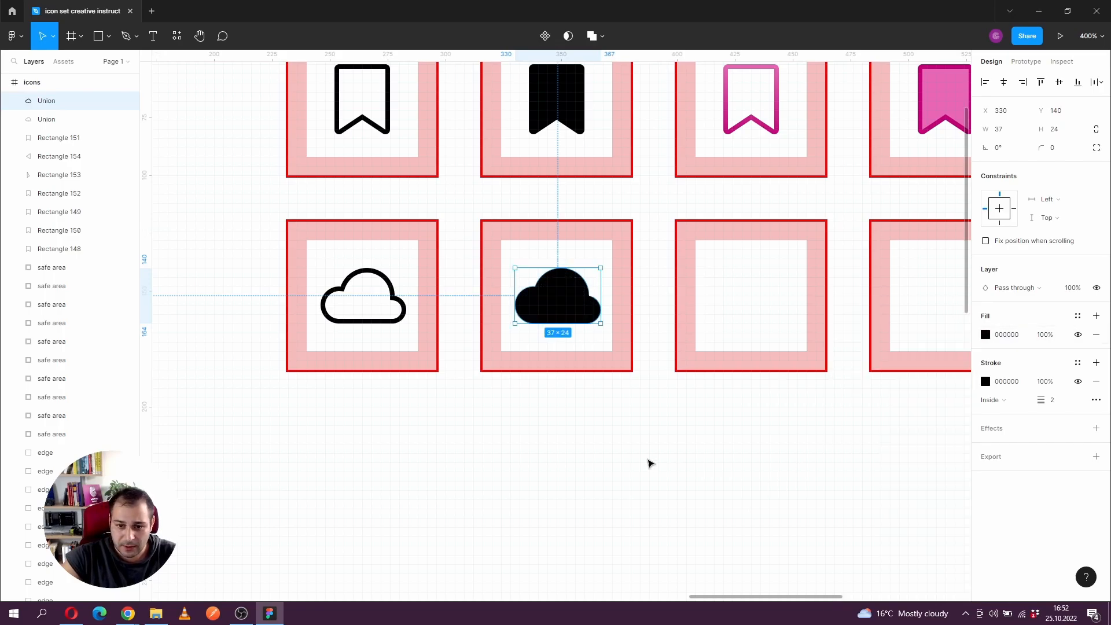
pyautogui.click(648, 461)
# Step: Duplicate the outlined cloud into the second row's third frame, and transfer the gradient bookmark's properties to it with Copy properties and Paste properties
pyautogui.moveTo(698, 430); pyautogui.dragTo(558, 496)
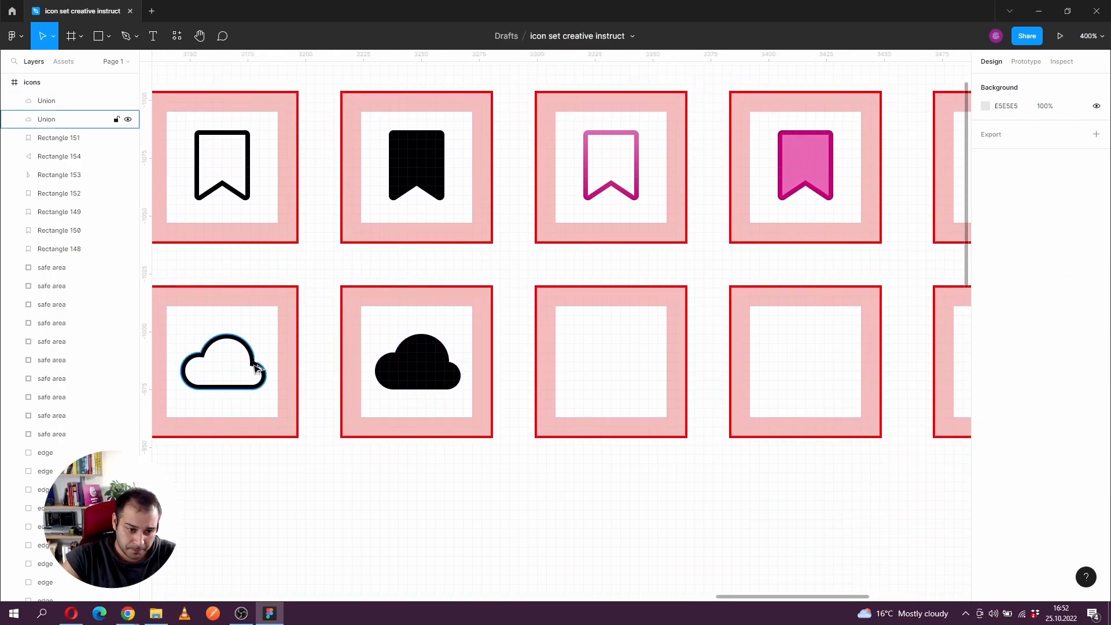
pyautogui.moveTo(255, 368); pyautogui.dragTo(641, 370)
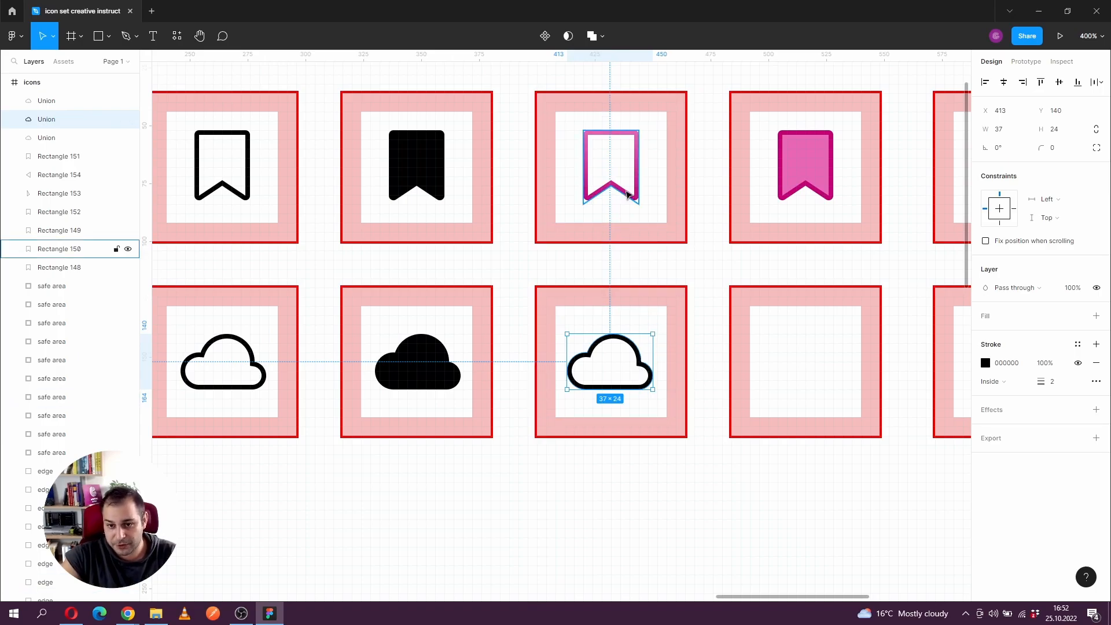
pyautogui.scroll(3, 654, 228)
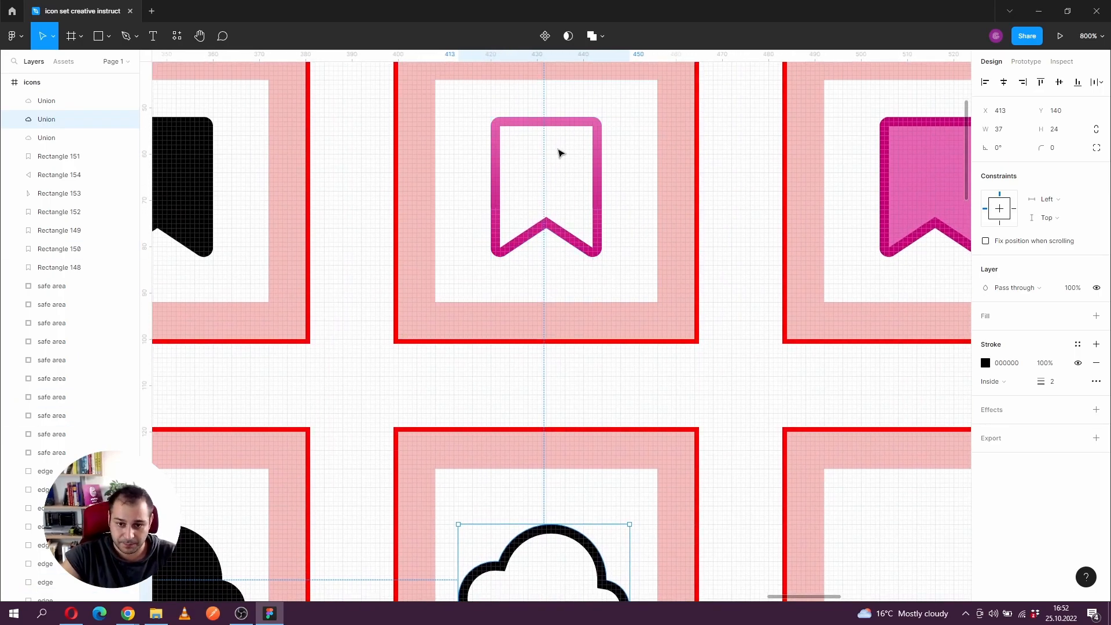
pyautogui.click(566, 237)
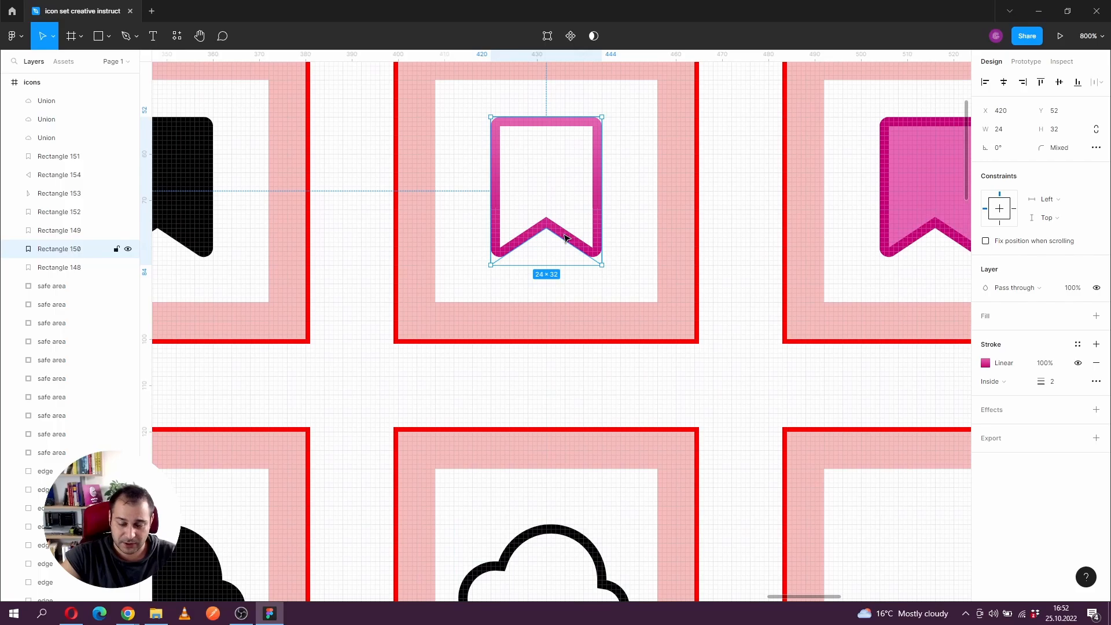
pyautogui.rightClick(565, 237)
pyautogui.moveTo(648, 287)
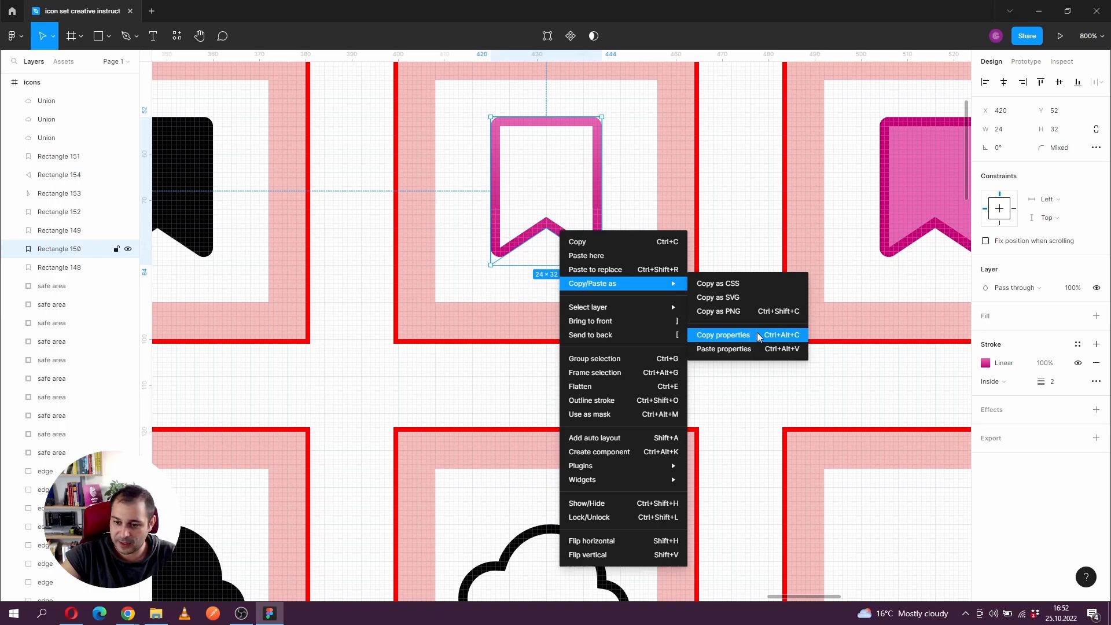
pyautogui.click(788, 340)
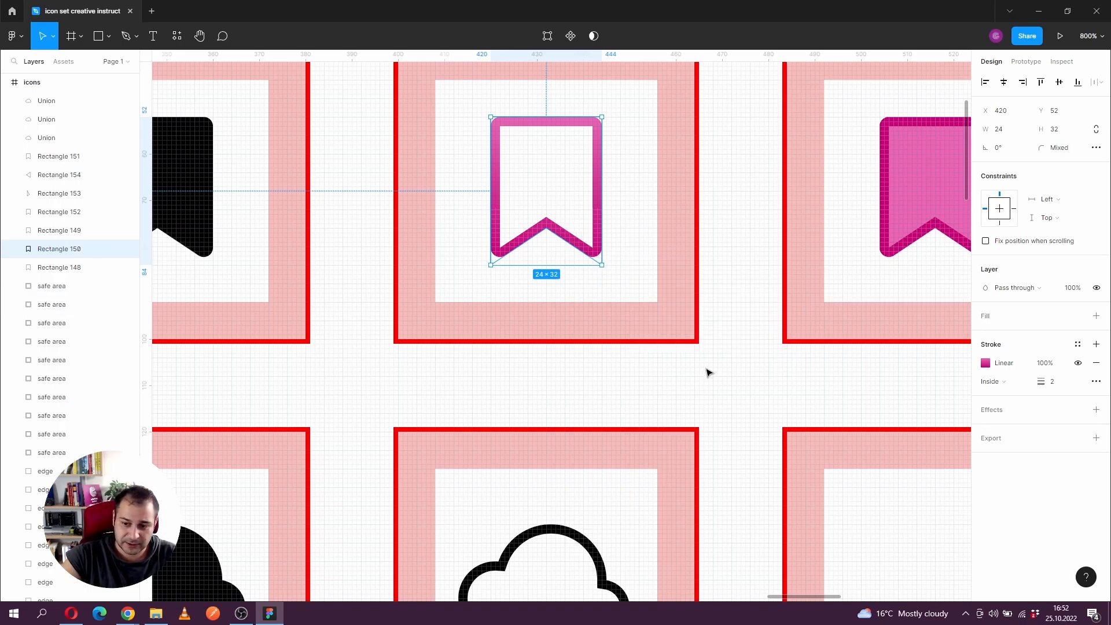
pyautogui.scroll(-5, 707, 372)
pyautogui.click(561, 385)
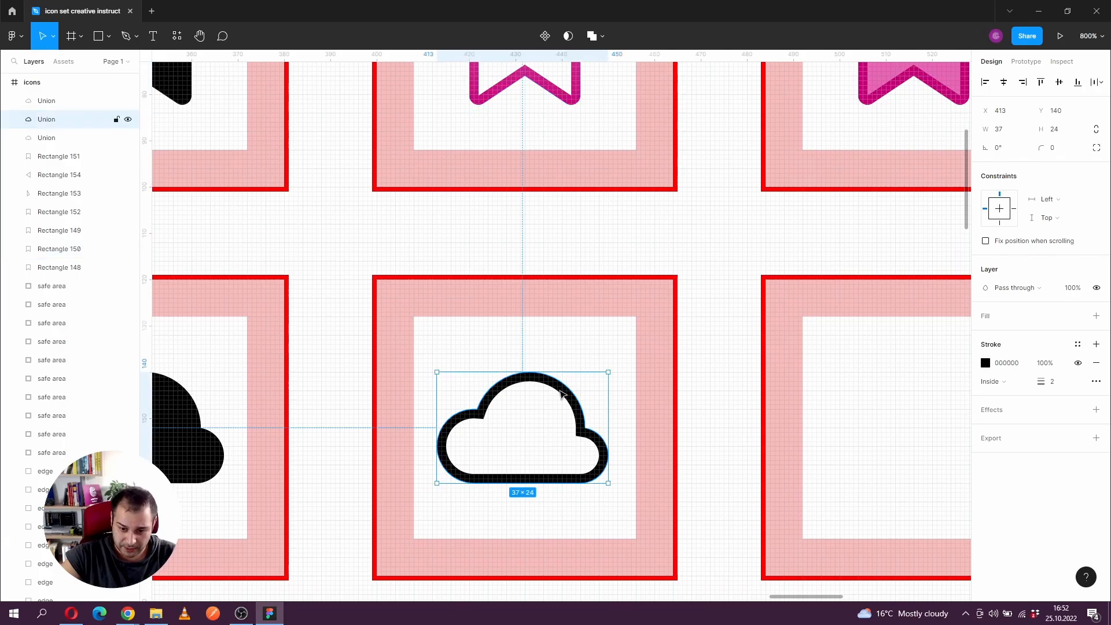
pyautogui.rightClick(559, 387)
pyautogui.moveTo(616, 305)
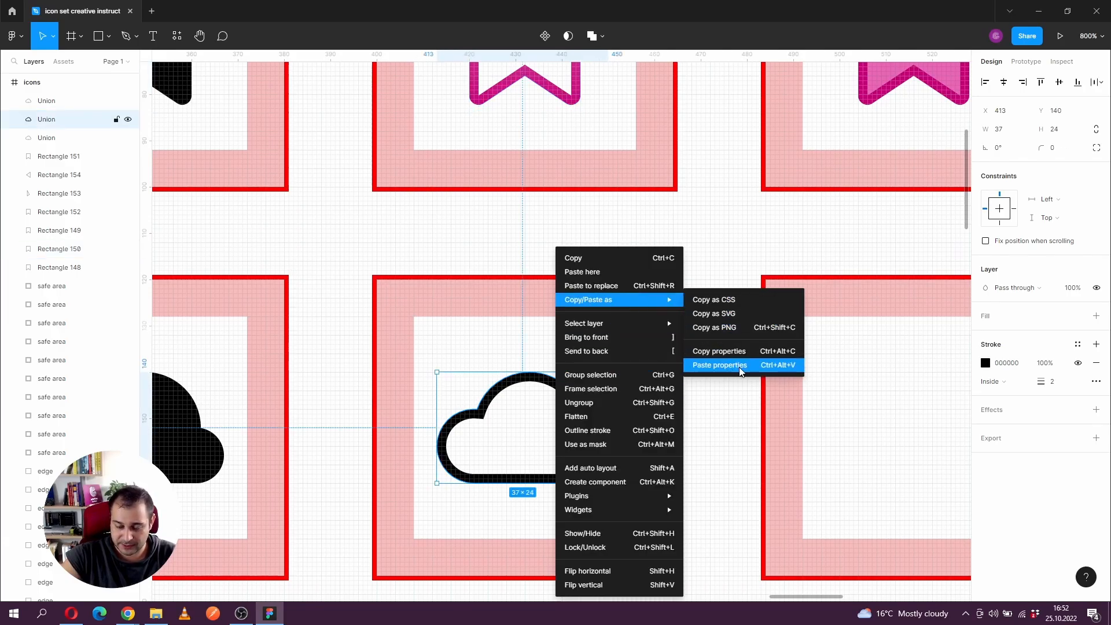
pyautogui.click(720, 365)
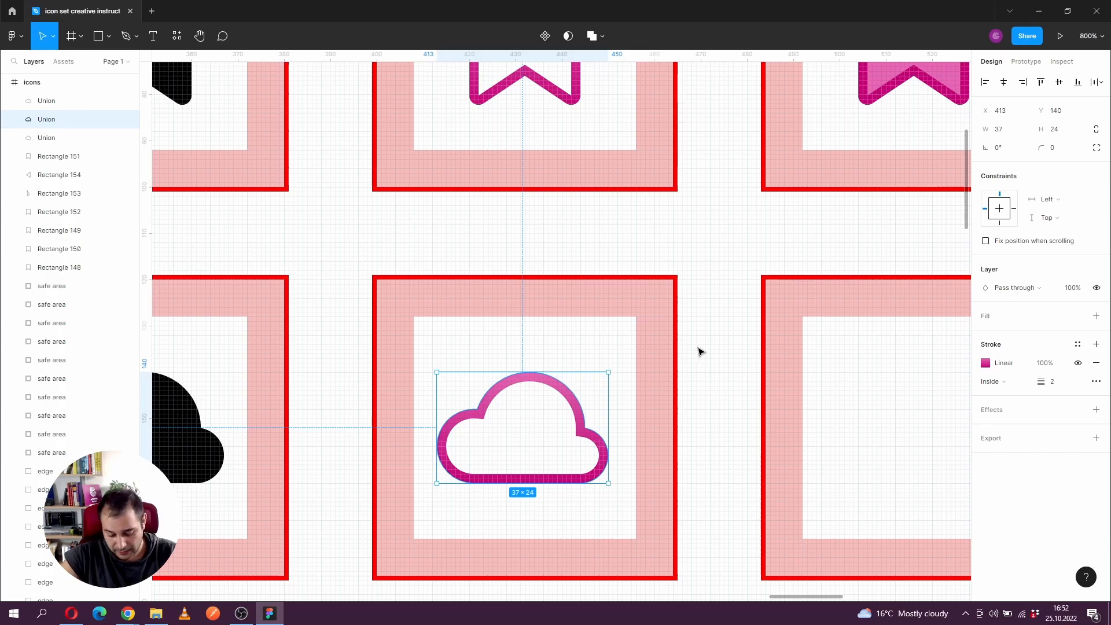
# Step: Duplicate the black filled cloud into the second row's fourth frame, beneath the two-tone bookmark
pyautogui.scroll(-3, 700, 350)
pyautogui.moveTo(654, 375); pyautogui.dragTo(364, 382)
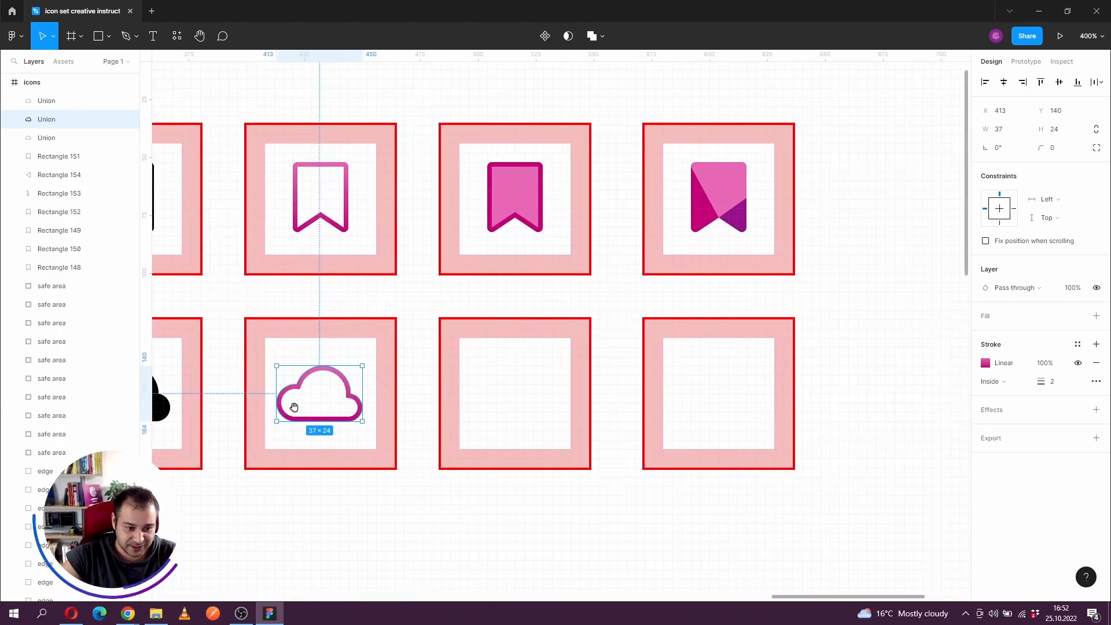
pyautogui.moveTo(293, 407); pyautogui.dragTo(378, 376)
pyautogui.click(211, 364)
pyautogui.moveTo(211, 361); pyautogui.dragTo(598, 360)
# Step: Copy the two-tone bookmark's properties and paste them onto the black cloud below it
pyautogui.rightClick(589, 167)
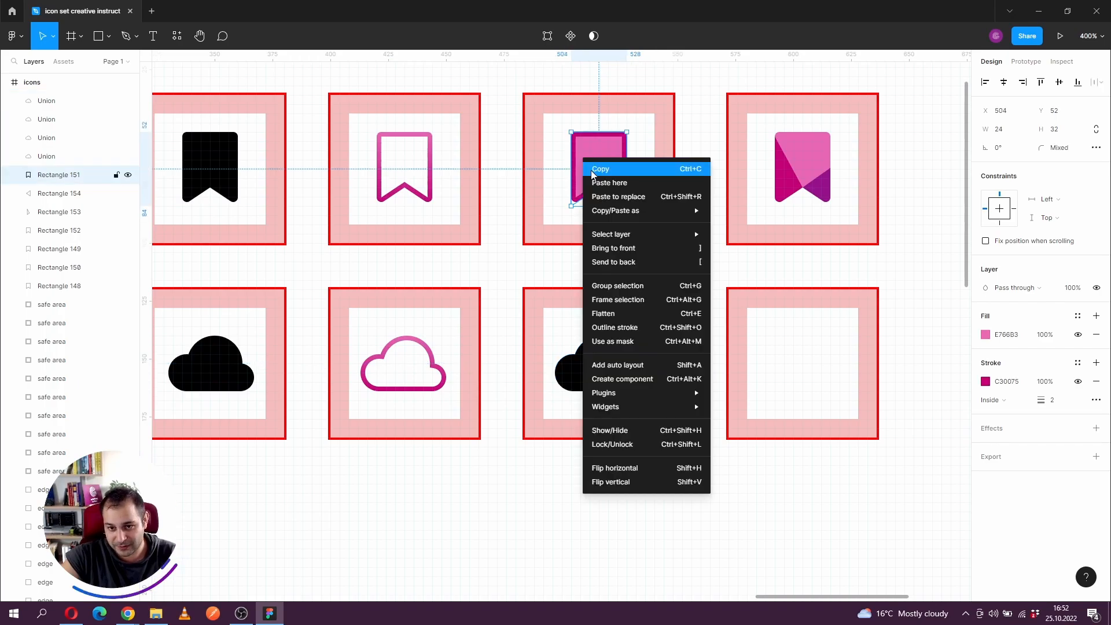
pyautogui.moveTo(637, 213)
pyautogui.click(752, 264)
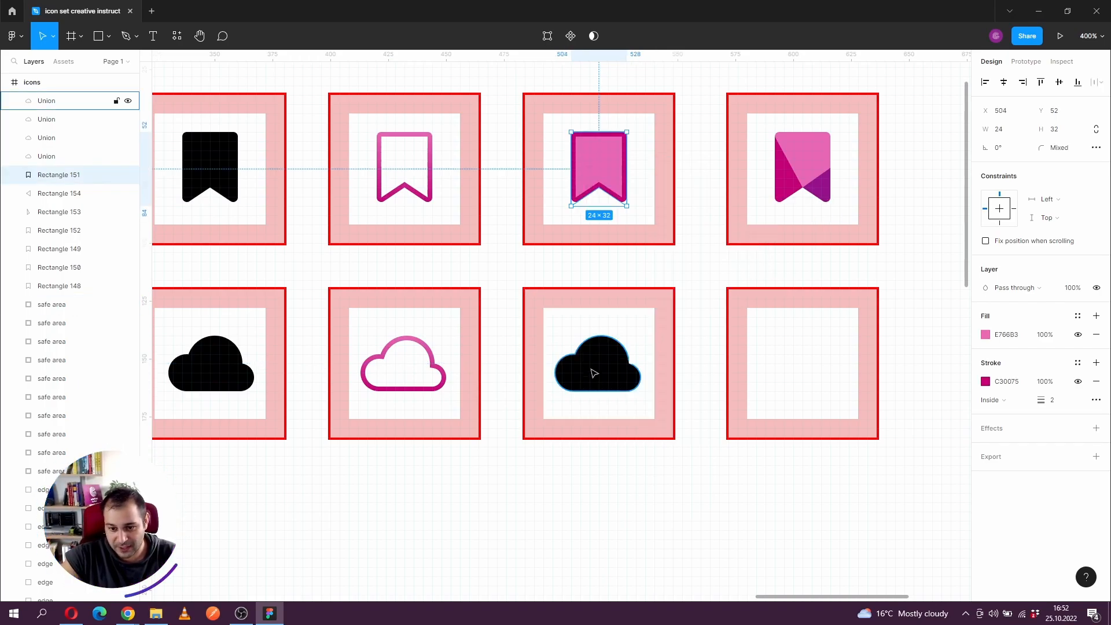
pyautogui.rightClick(588, 370)
pyautogui.moveTo(673, 299)
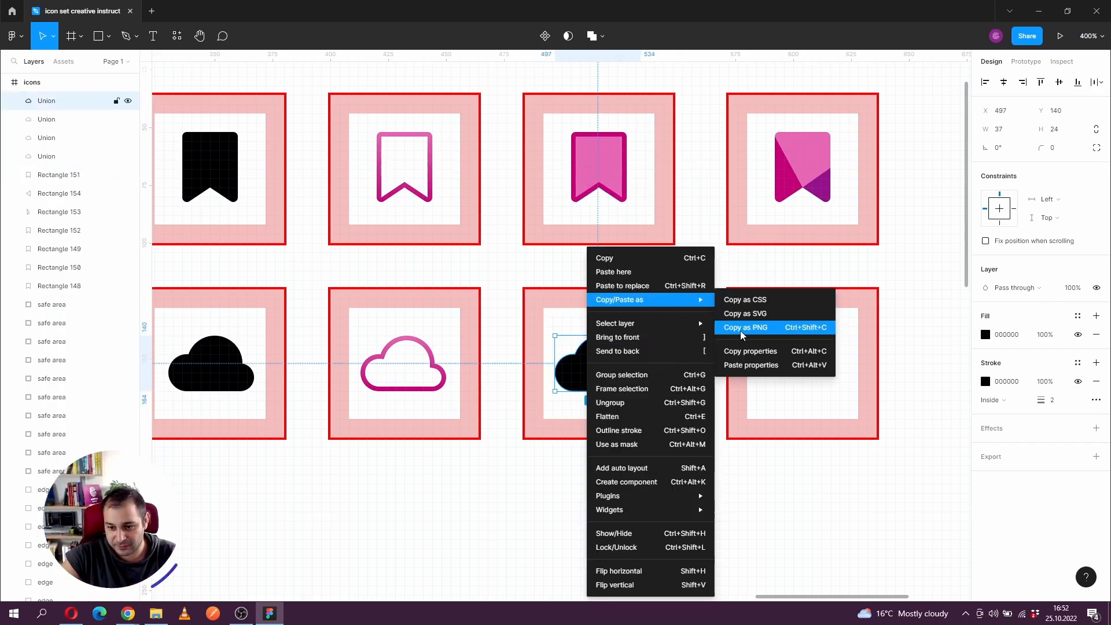
pyautogui.click(738, 366)
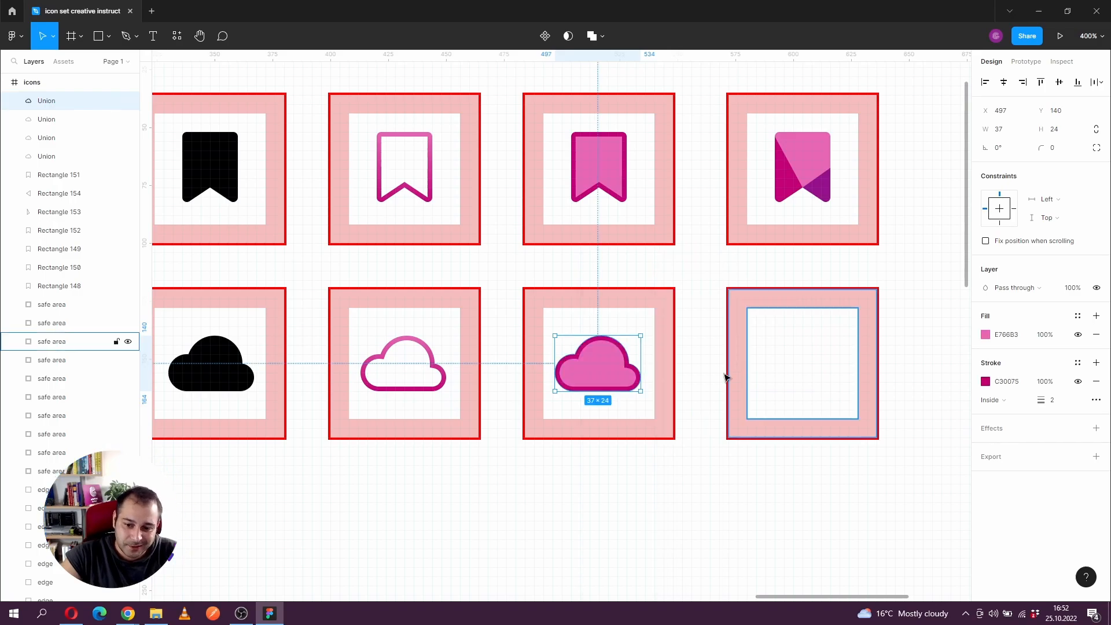
pyautogui.click(687, 367)
# Step: Duplicate the black filled cloud into the second row's last empty frame, at X 585, Y 140
pyautogui.moveTo(688, 367); pyautogui.dragTo(651, 377)
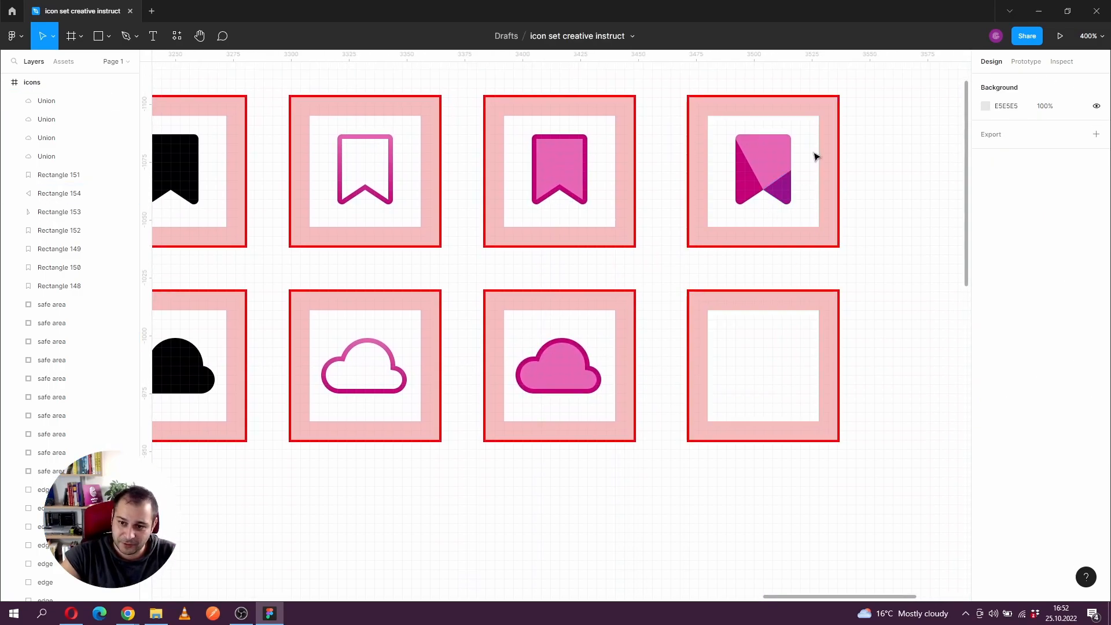
pyautogui.scroll(-5, 650, 258)
pyautogui.hscroll(2, 414, 298)
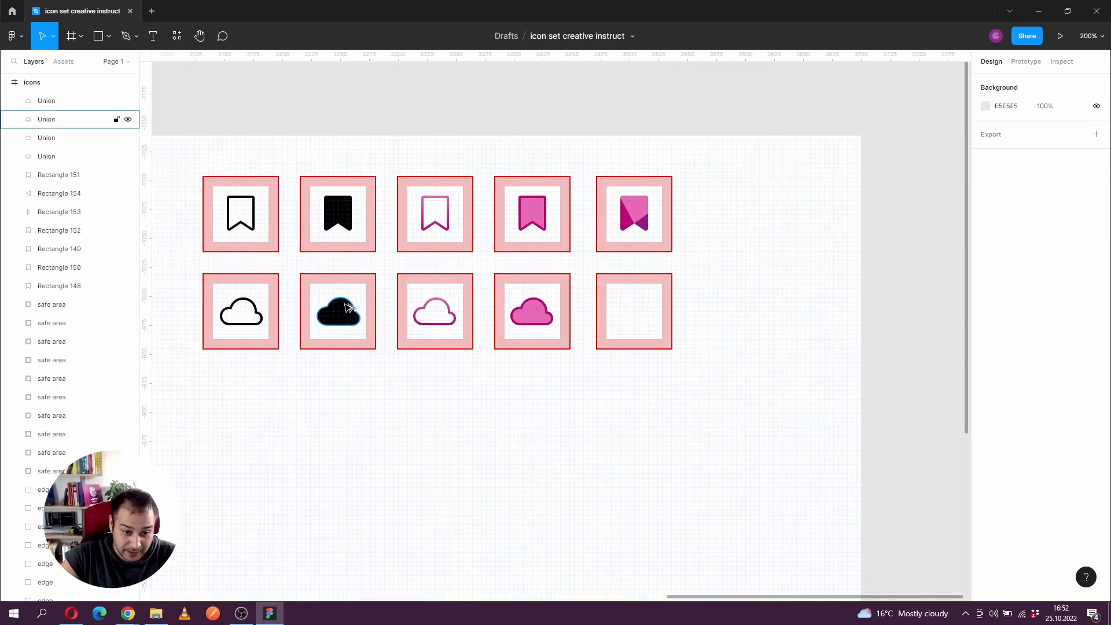
pyautogui.moveTo(346, 311); pyautogui.dragTo(518, 285)
pyautogui.click(717, 313)
pyautogui.scroll(5, 694, 311)
# Step: Remove the fifth cloud's stroke and set its fill to E766B3, sampled from the flat bookmark above
pyautogui.click(549, 335)
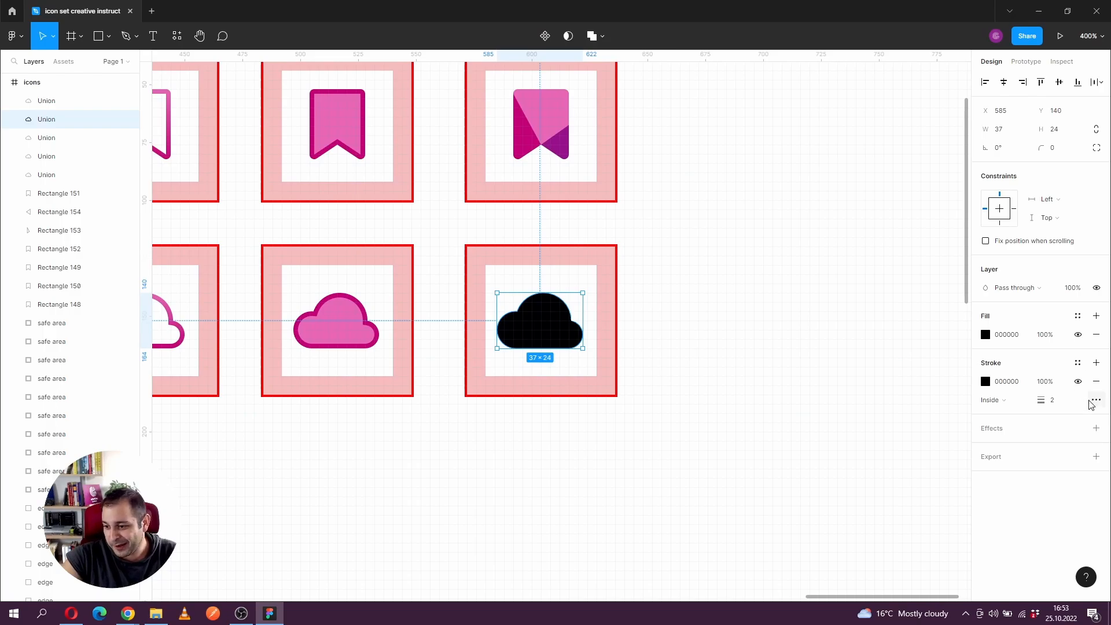
pyautogui.click(1097, 384)
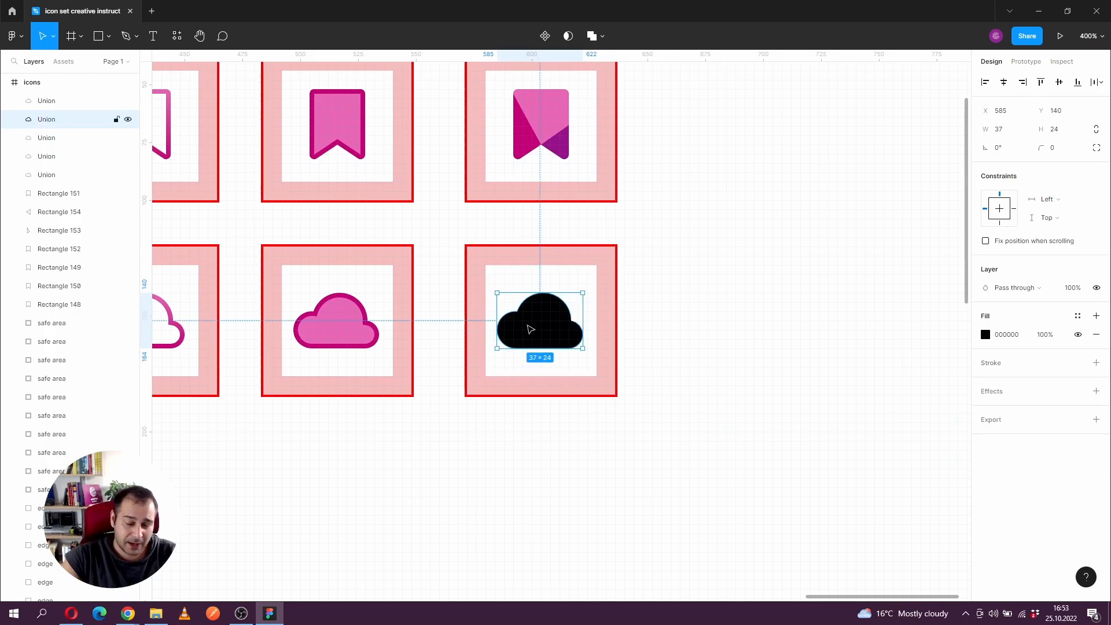
pyautogui.scroll(3, 530, 329)
pyautogui.moveTo(541, 330); pyautogui.dragTo(521, 360)
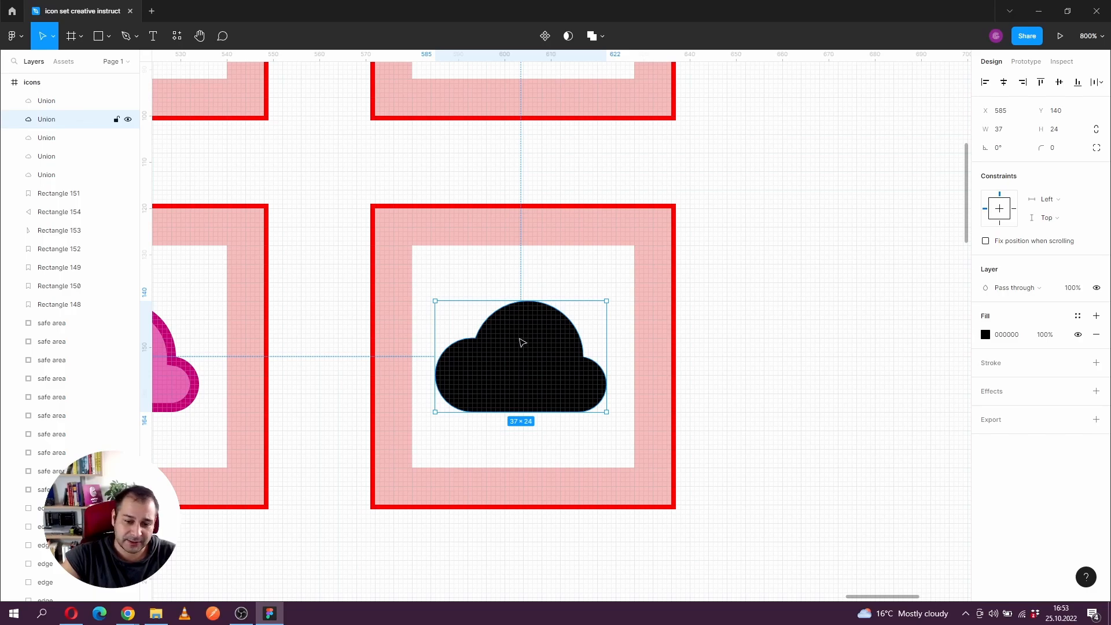
pyautogui.moveTo(799, 224); pyautogui.dragTo(821, 327)
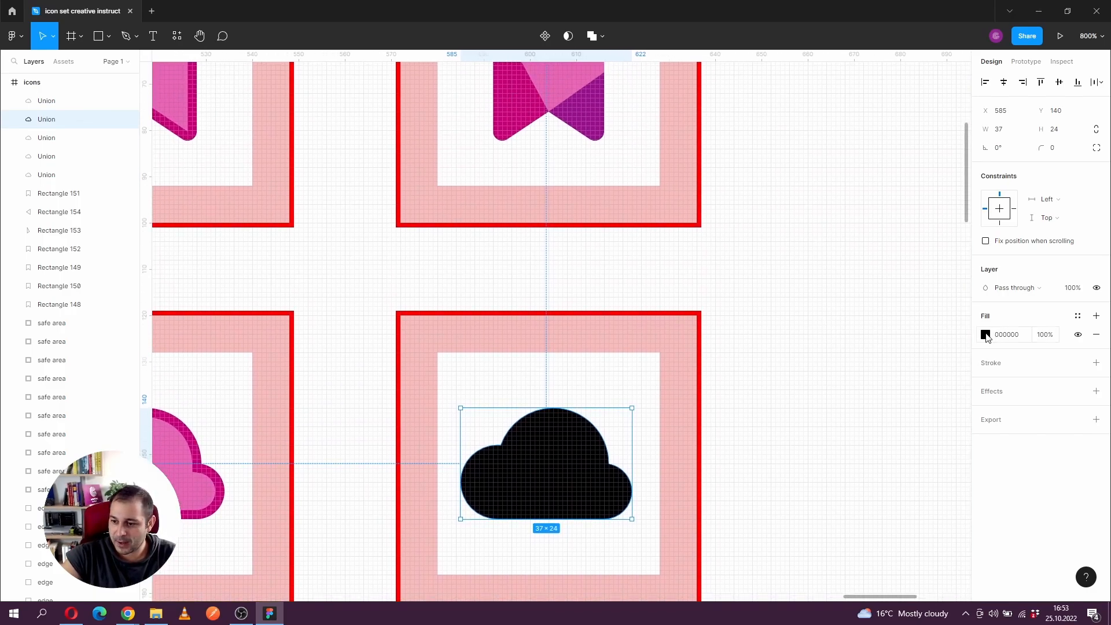
pyautogui.click(986, 334)
pyautogui.click(850, 473)
pyautogui.click(559, 81)
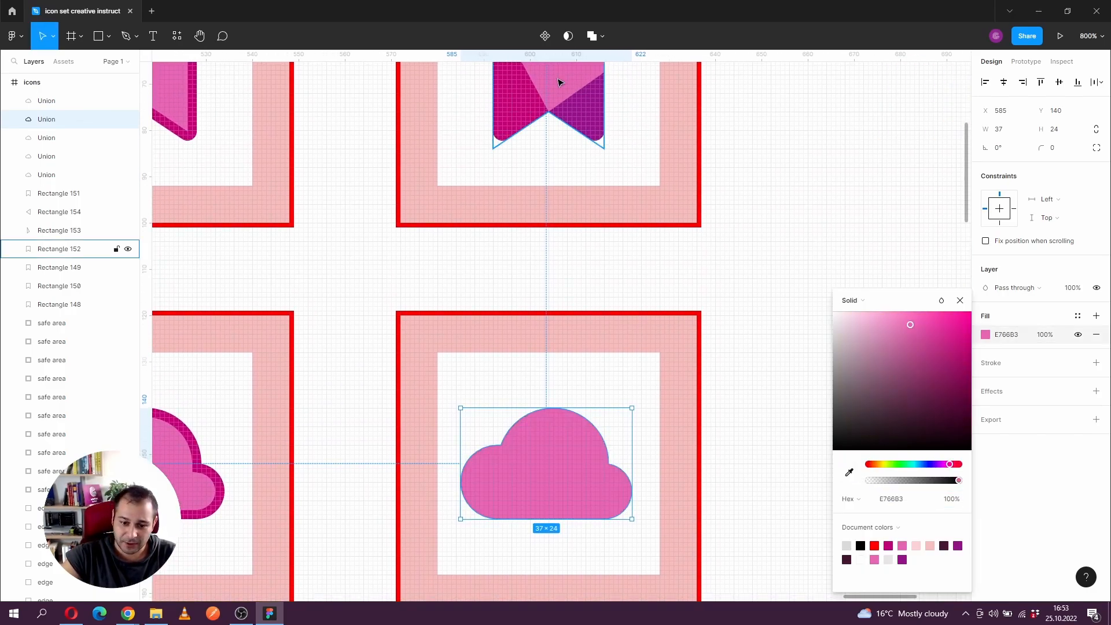
pyautogui.click(960, 300)
# Step: Examine the separate ellipses and rectangle nested inside the fifth cloud's union
pyautogui.doubleClick(575, 444)
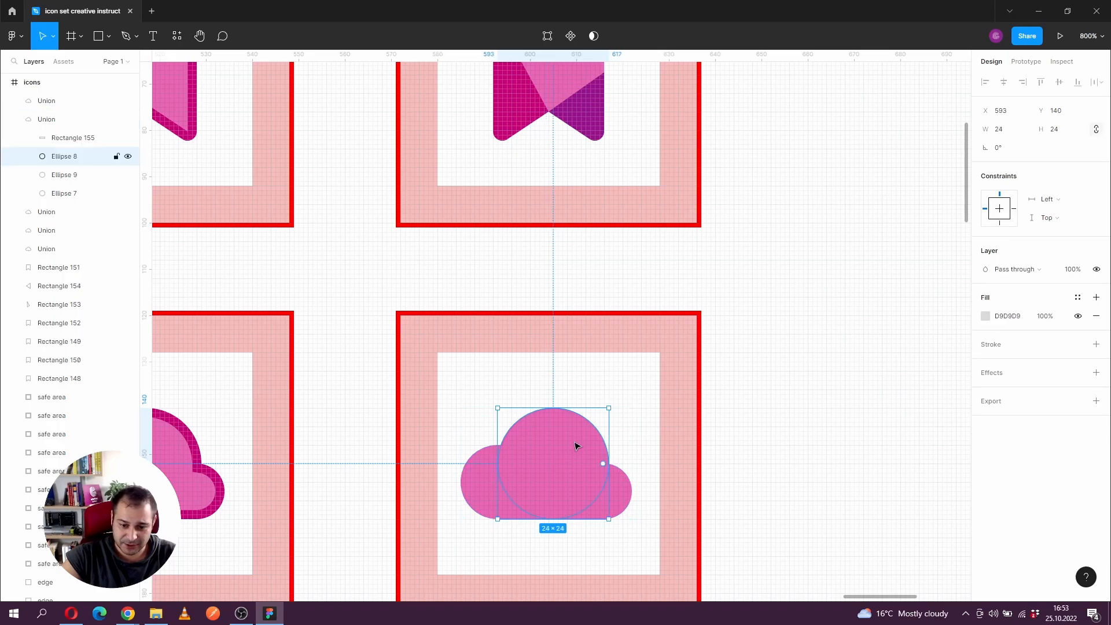
pyautogui.scroll(-1, 478, 483)
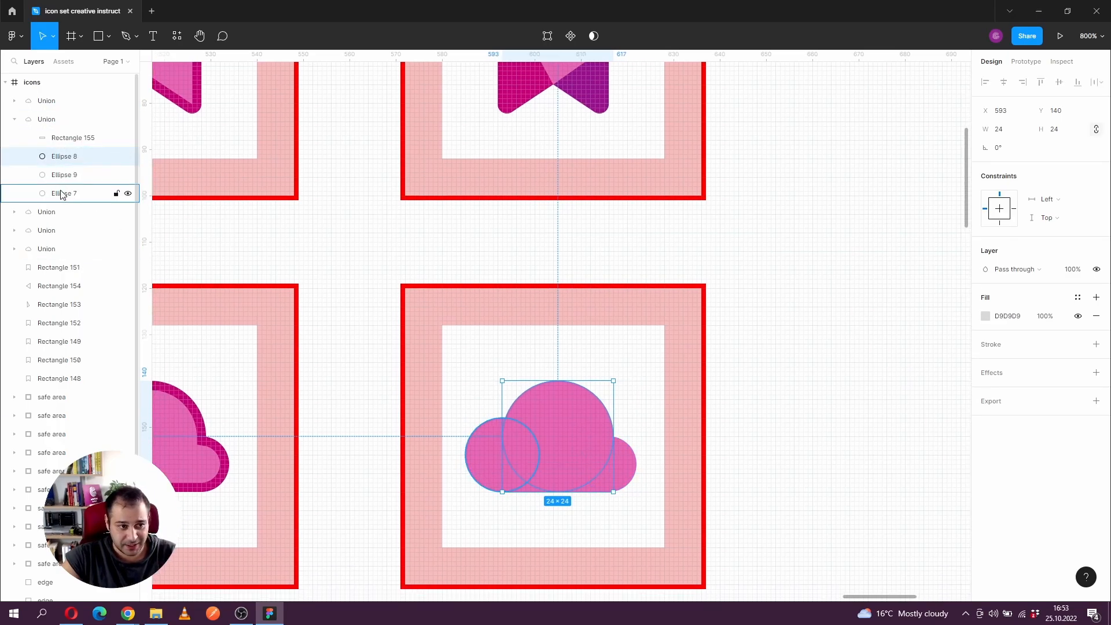
pyautogui.click(15, 119)
# Step: Flatten the fifth cloud's union into a single vector shape and check its anchor points in vector editing
pyautogui.click(57, 118)
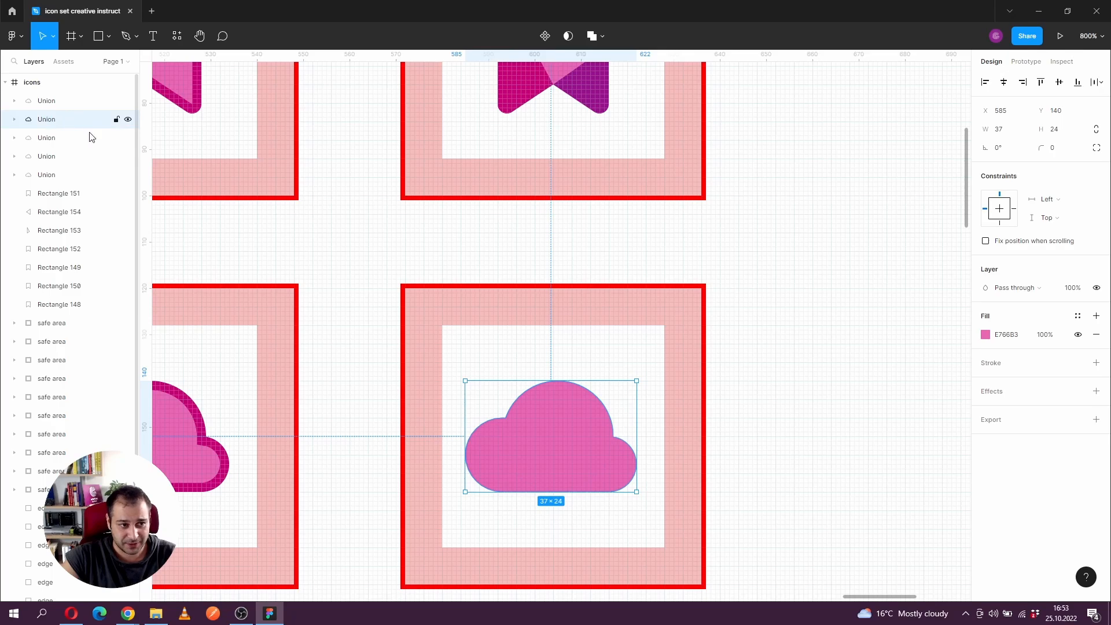
pyautogui.rightClick(544, 429)
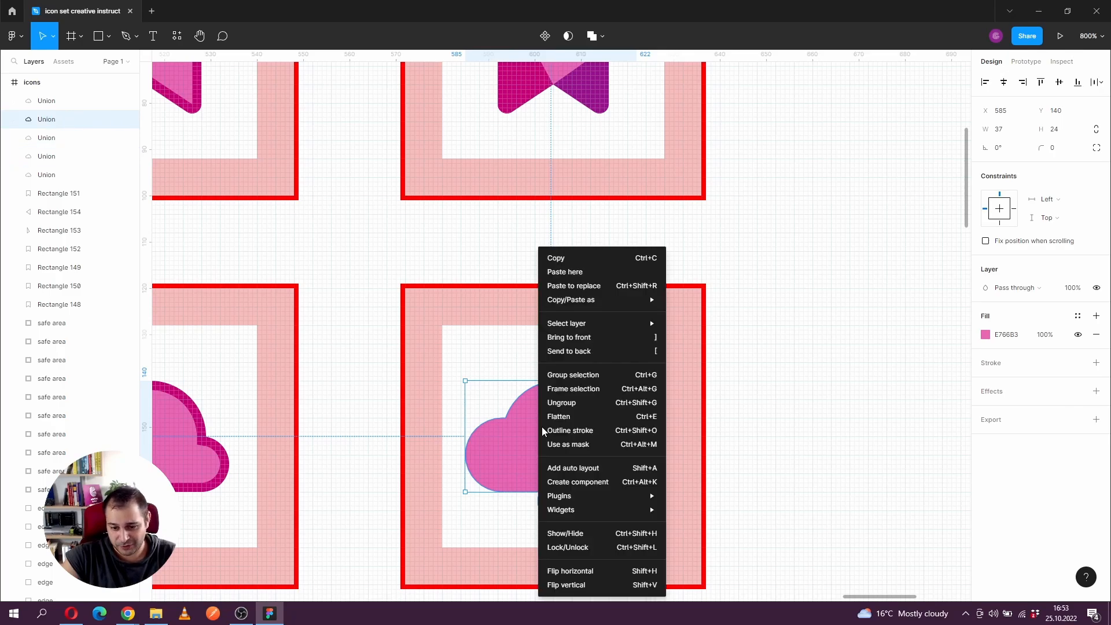
pyautogui.click(579, 418)
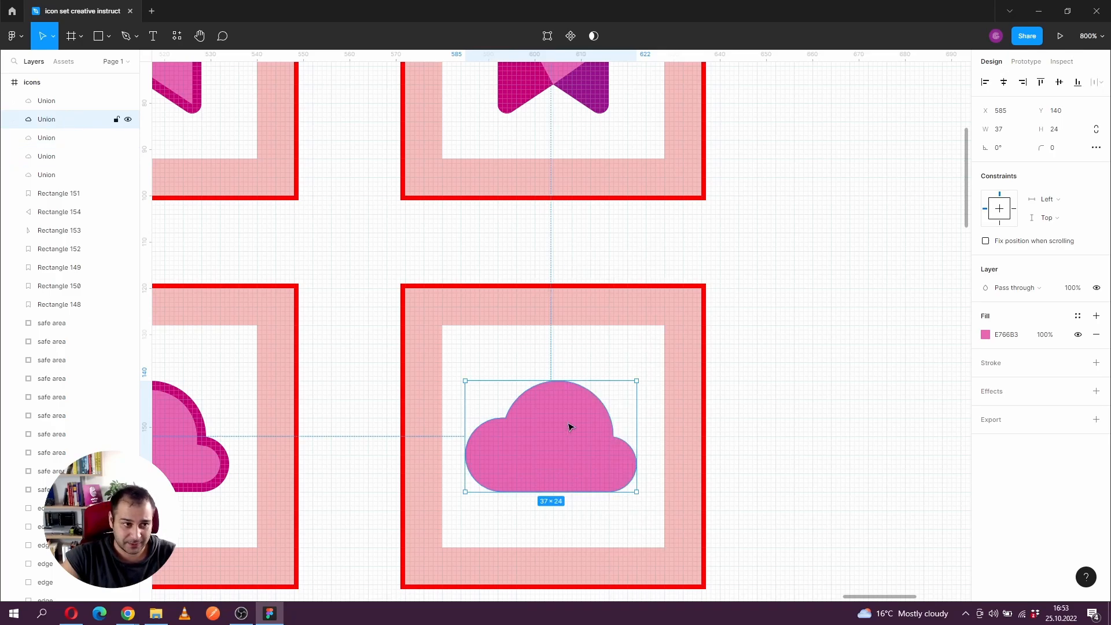
pyautogui.doubleClick(569, 433)
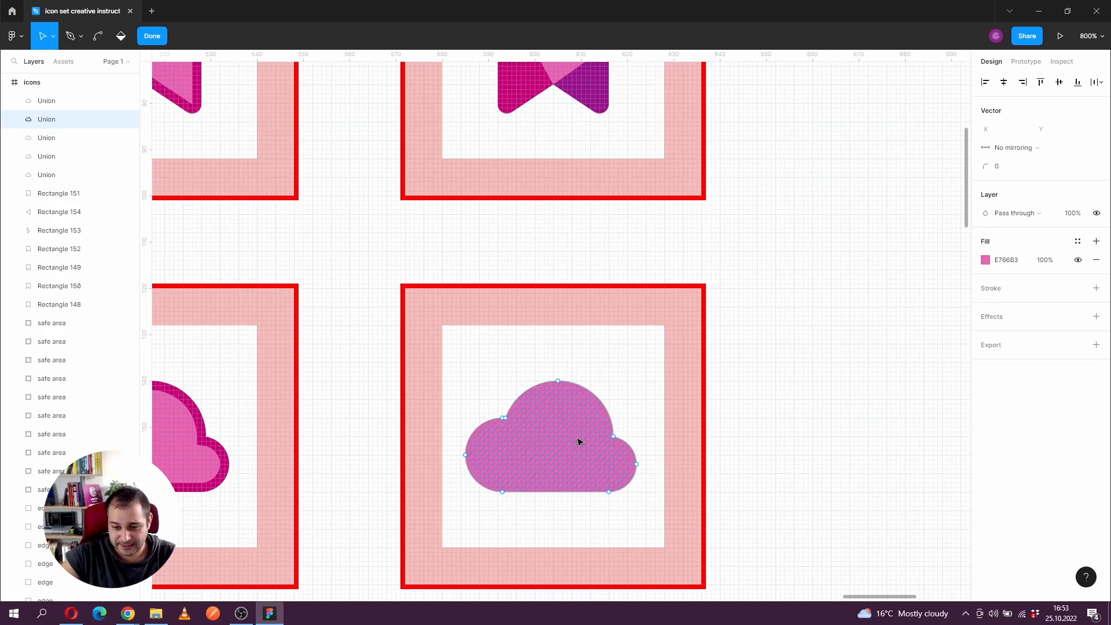
pyautogui.press('Escape')
pyautogui.click(834, 412)
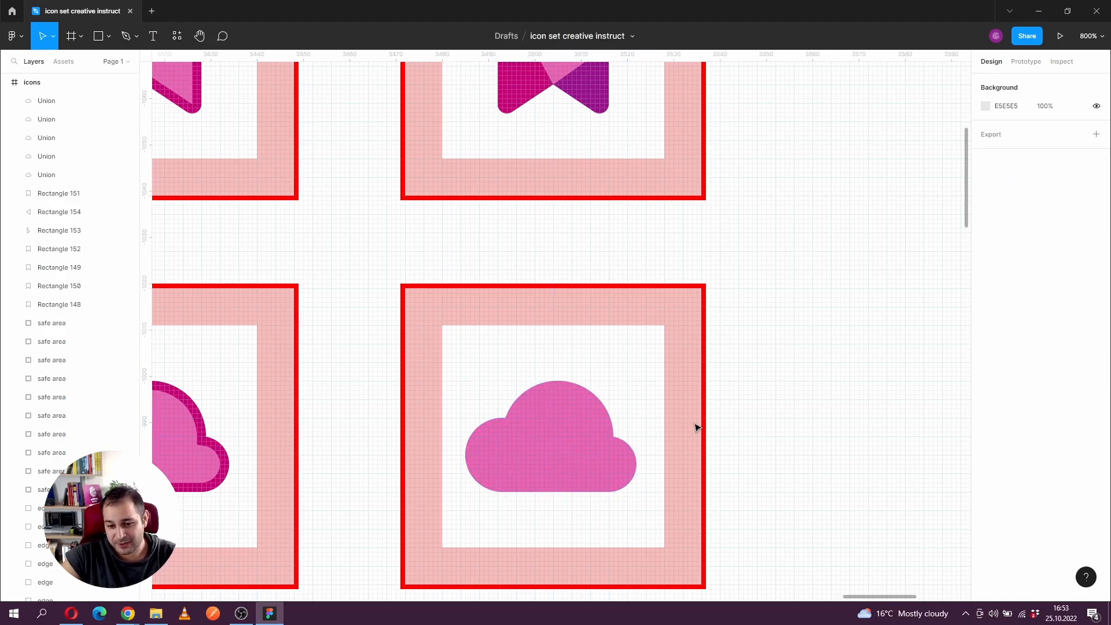
# Step: Duplicate the fifth cloud in place and draw a Pen line across the copy from its right notch to the bottom edge at X 604
pyautogui.click(570, 464)
pyautogui.hotkey('ctrl', 'v')
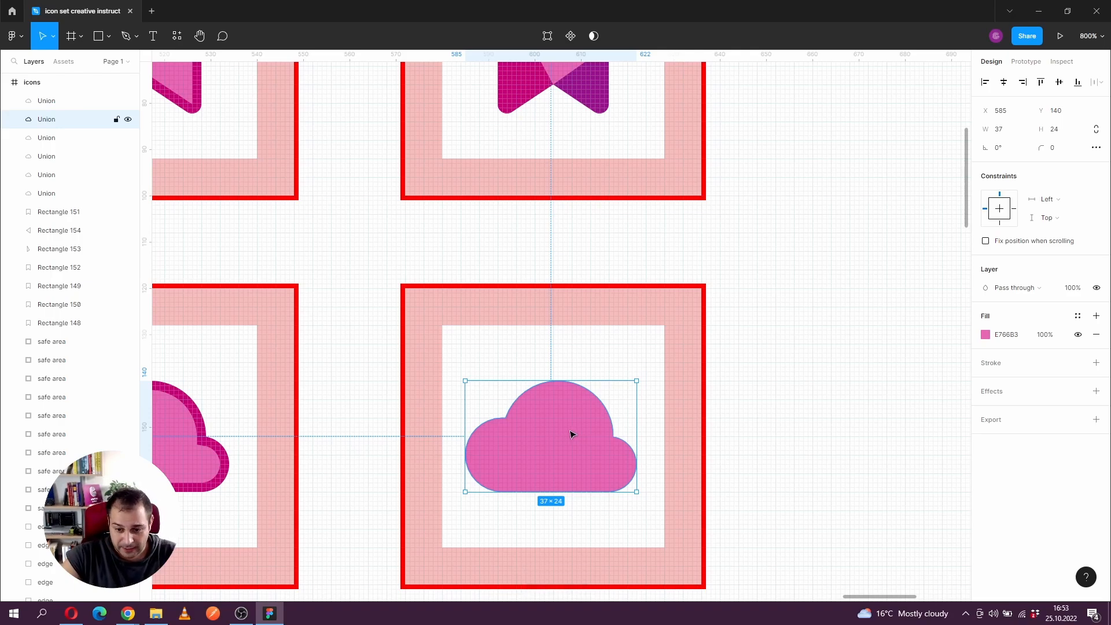
pyautogui.doubleClick(571, 432)
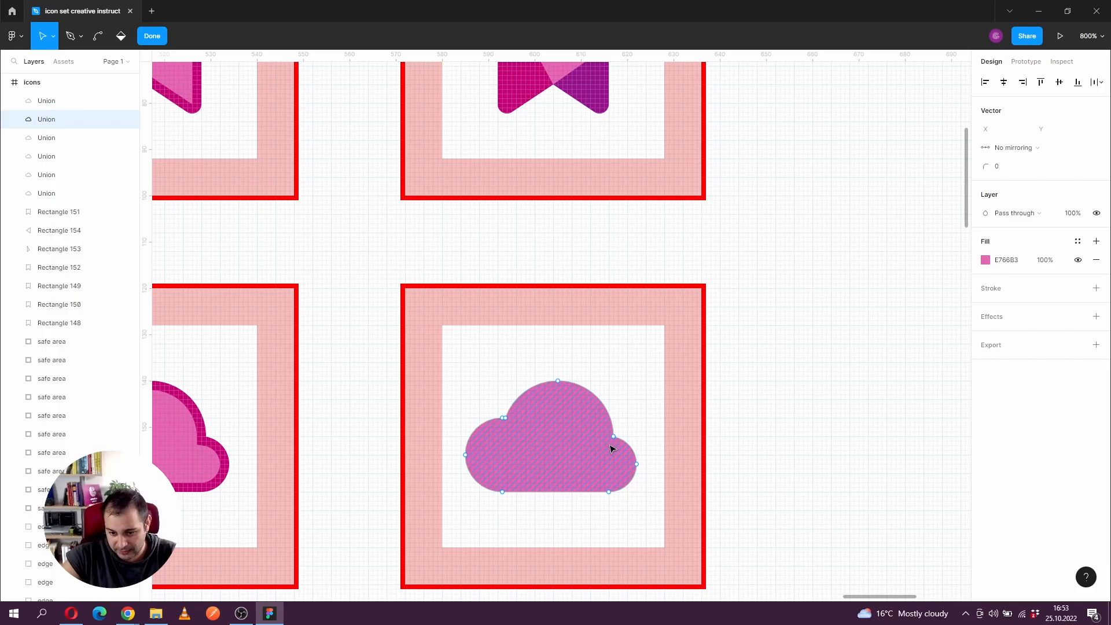
pyautogui.scroll(3, 612, 449)
pyautogui.moveTo(590, 459); pyautogui.dragTo(621, 431)
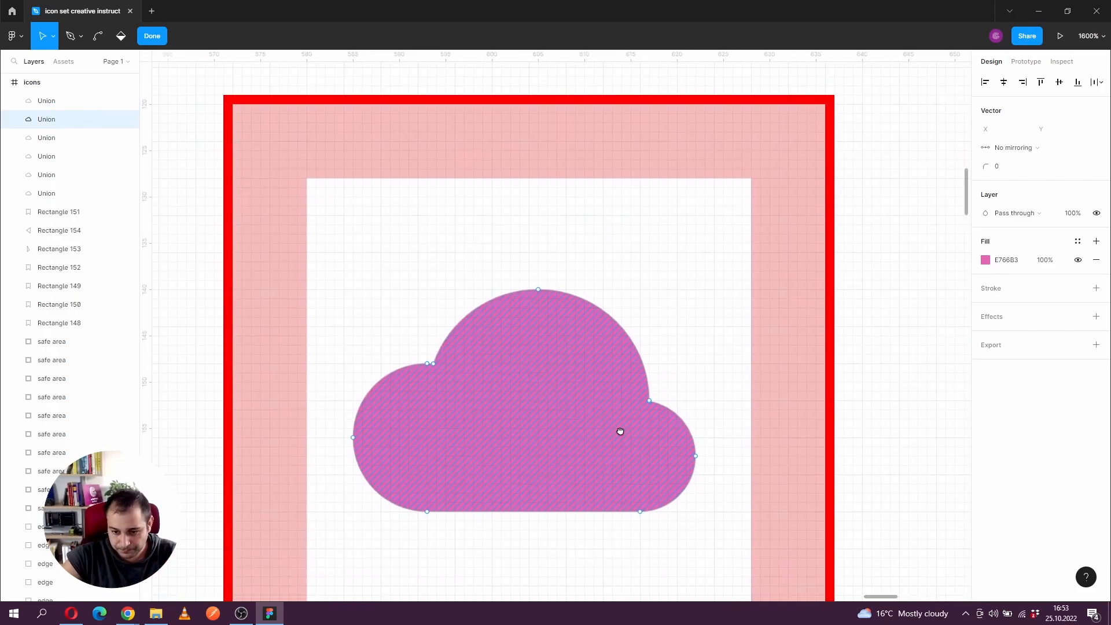
pyautogui.click(649, 401)
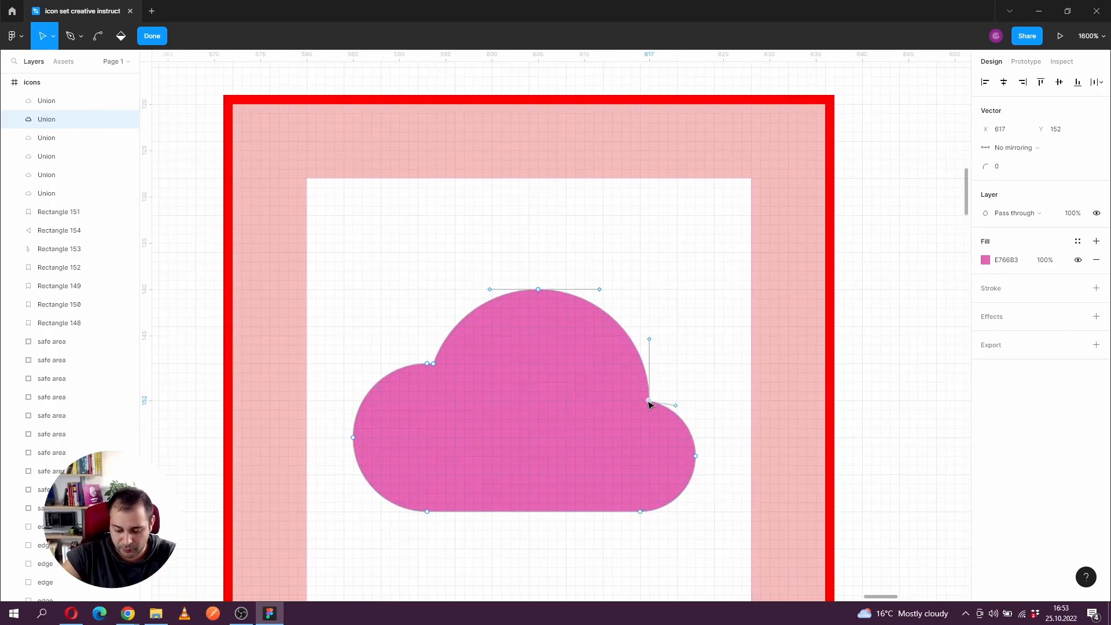
pyautogui.press('p')
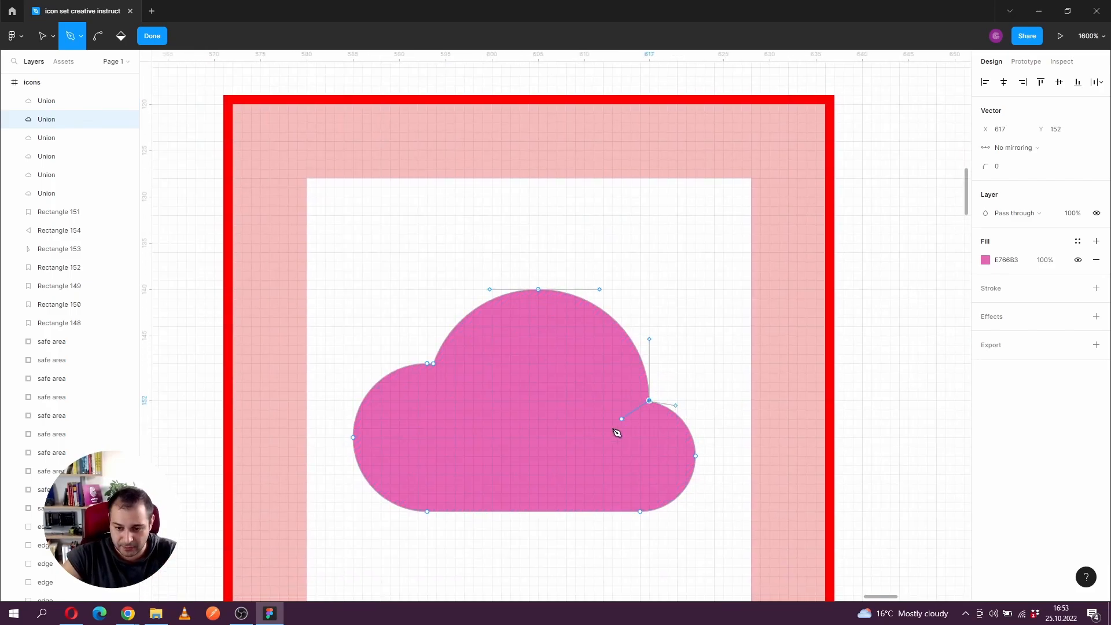
pyautogui.click(530, 512)
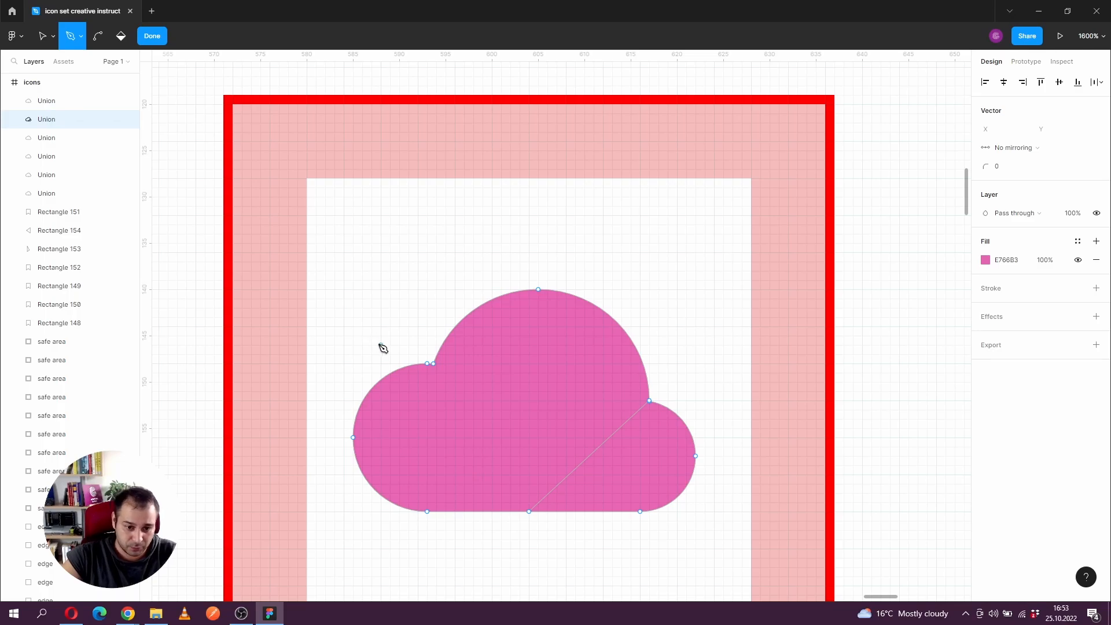
# Step: Delete the copy's left-lobe and top anchor points, leaving only the right-lobe piece
pyautogui.press('v')
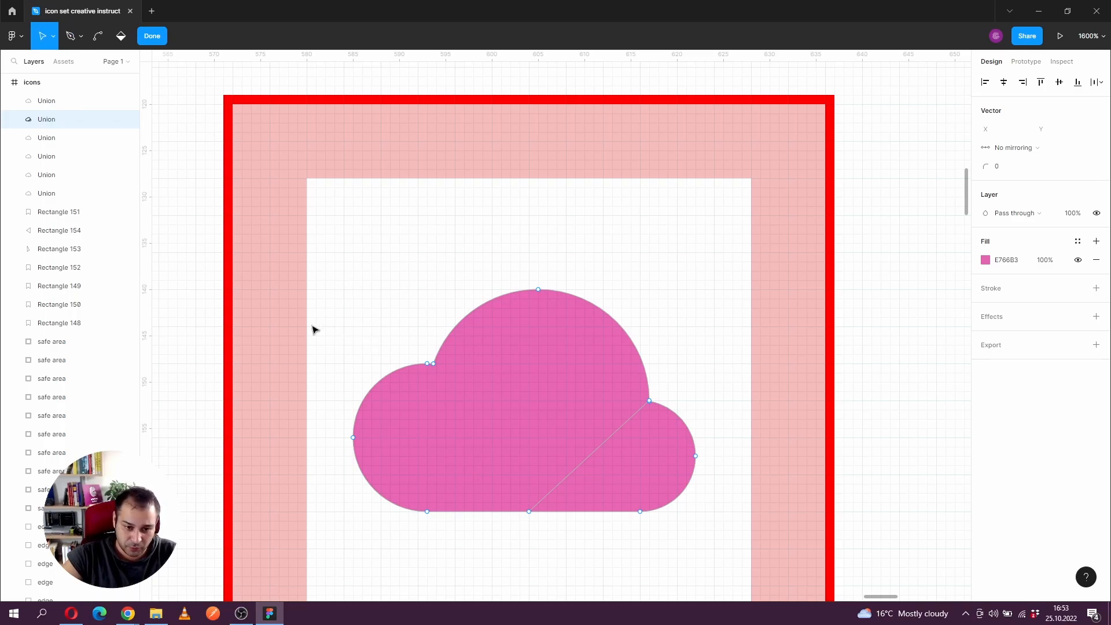
pyautogui.moveTo(312, 330); pyautogui.dragTo(464, 542)
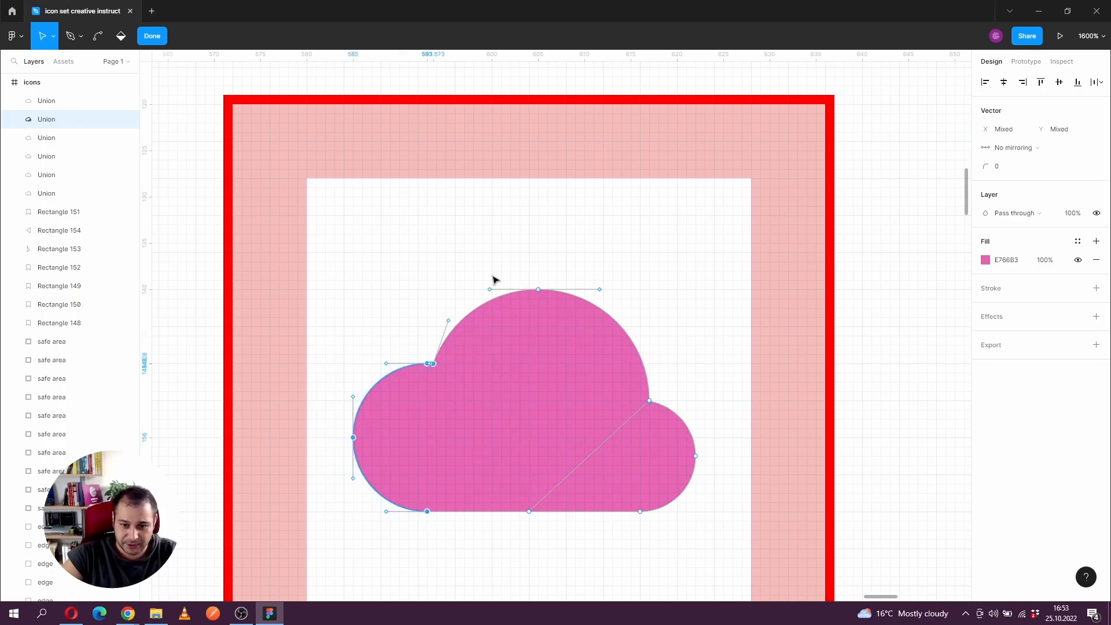
pyautogui.moveTo(521, 272); pyautogui.dragTo(557, 294)
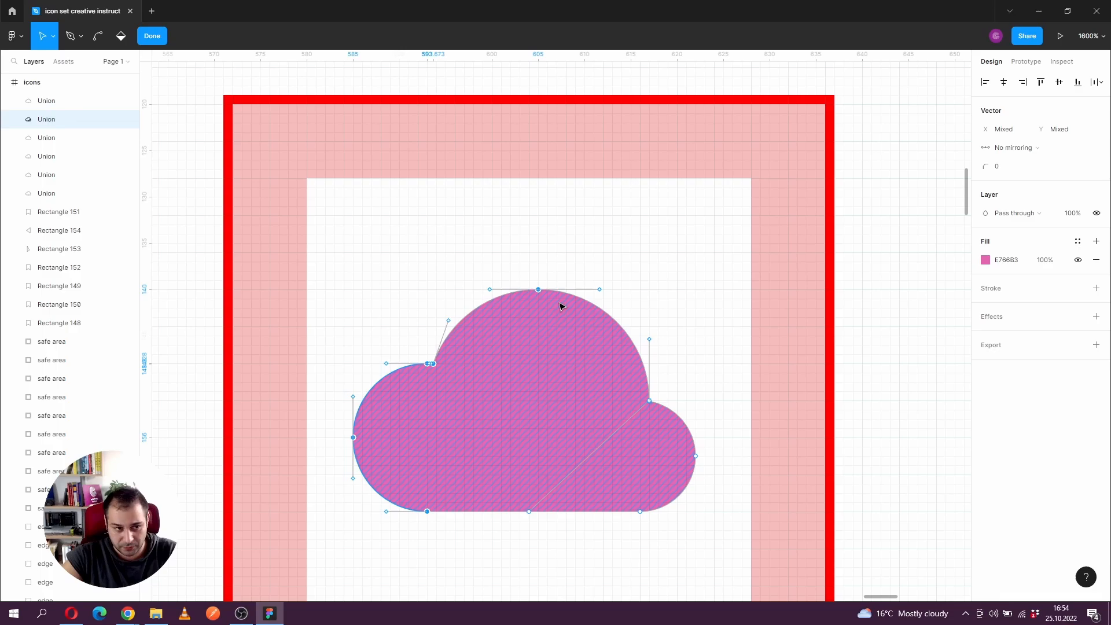
pyautogui.click(575, 240)
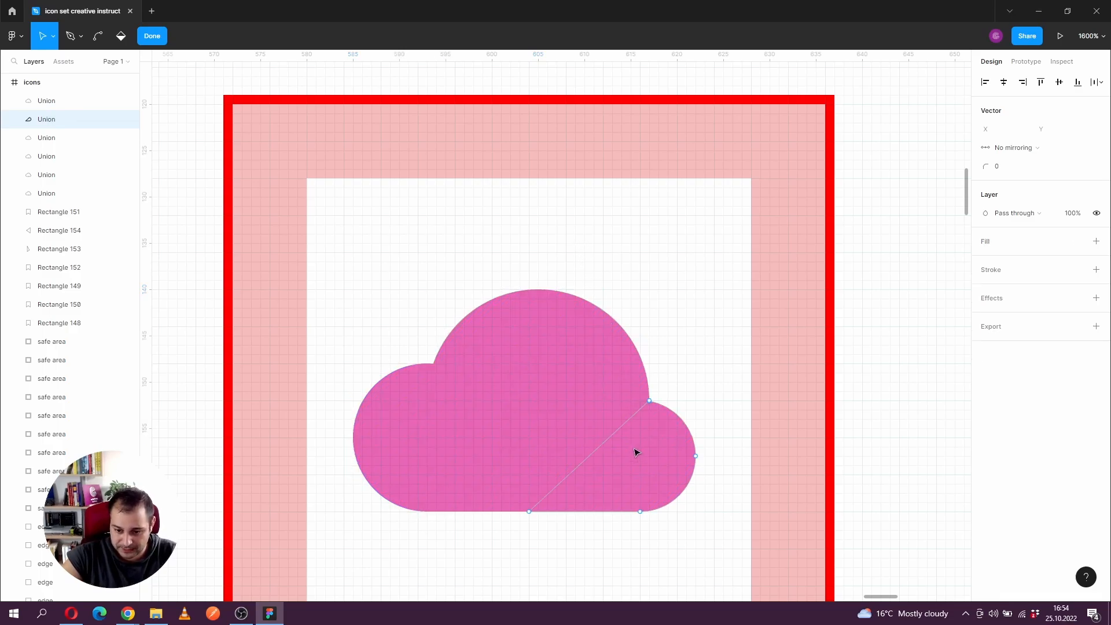
# Step: Fill the right-lobe piece with C30075, sampled from the fourth cloud's outline
pyautogui.scroll(-5, 648, 262)
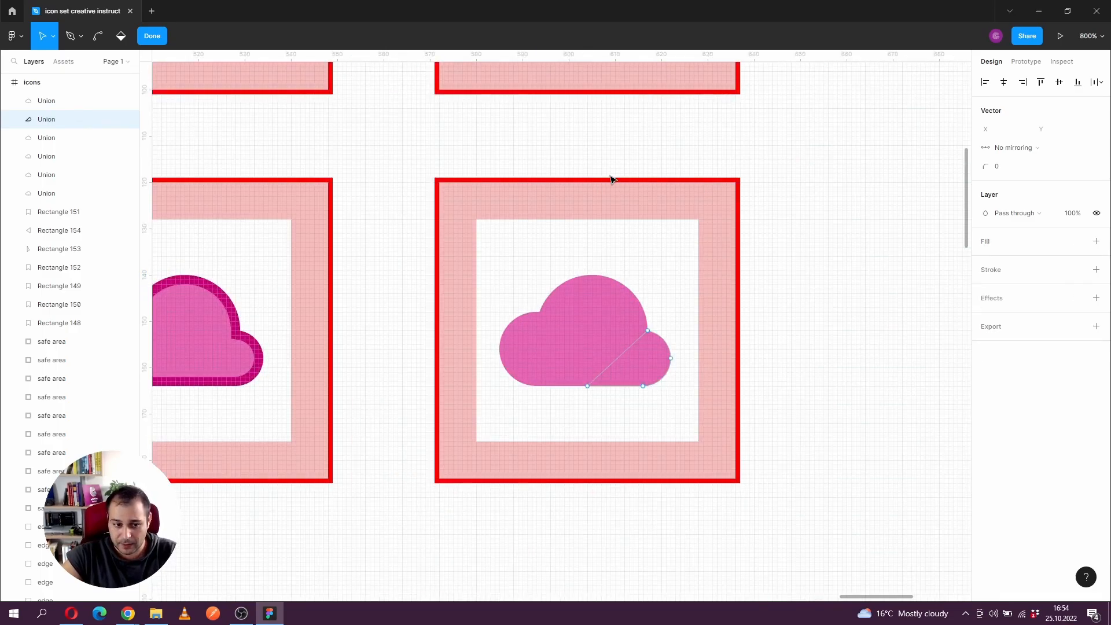
pyautogui.click(1096, 240)
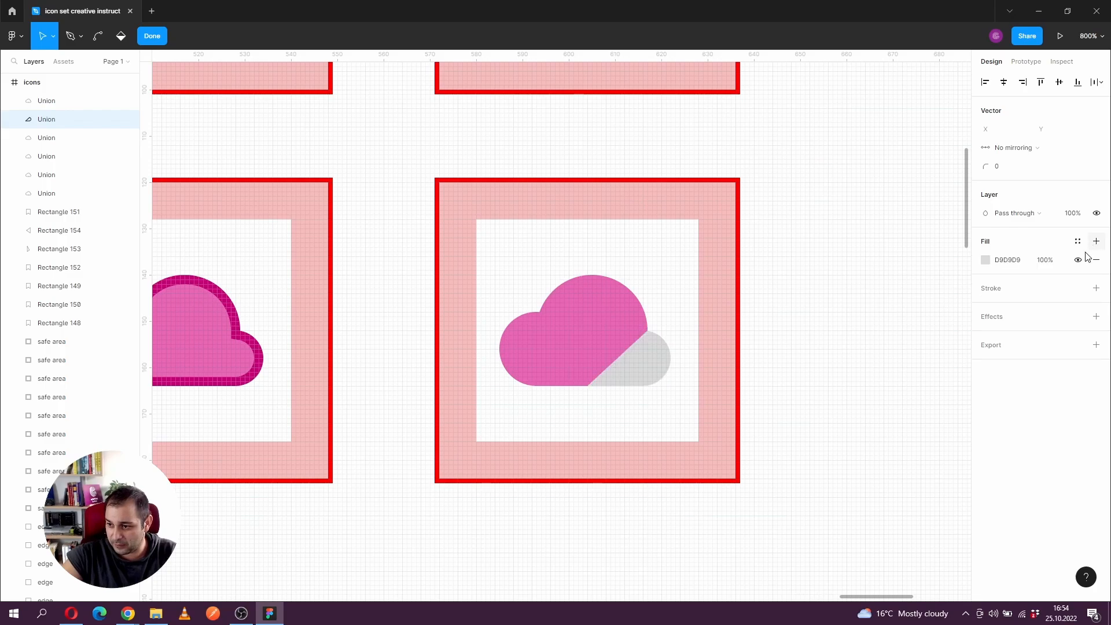
pyautogui.click(987, 260)
pyautogui.click(849, 435)
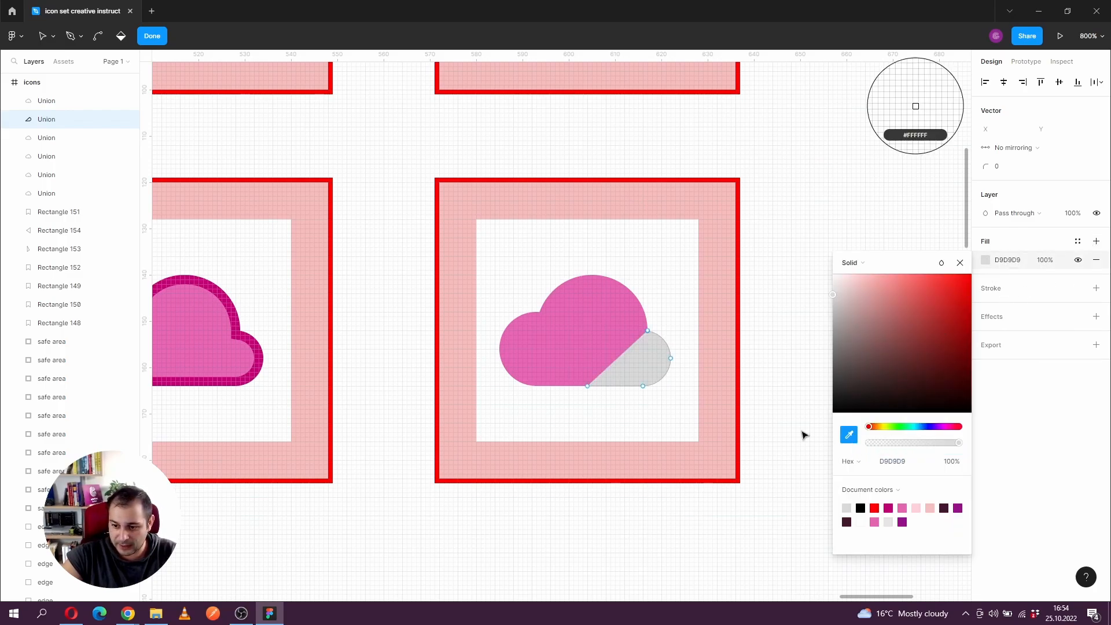
pyautogui.click(261, 338)
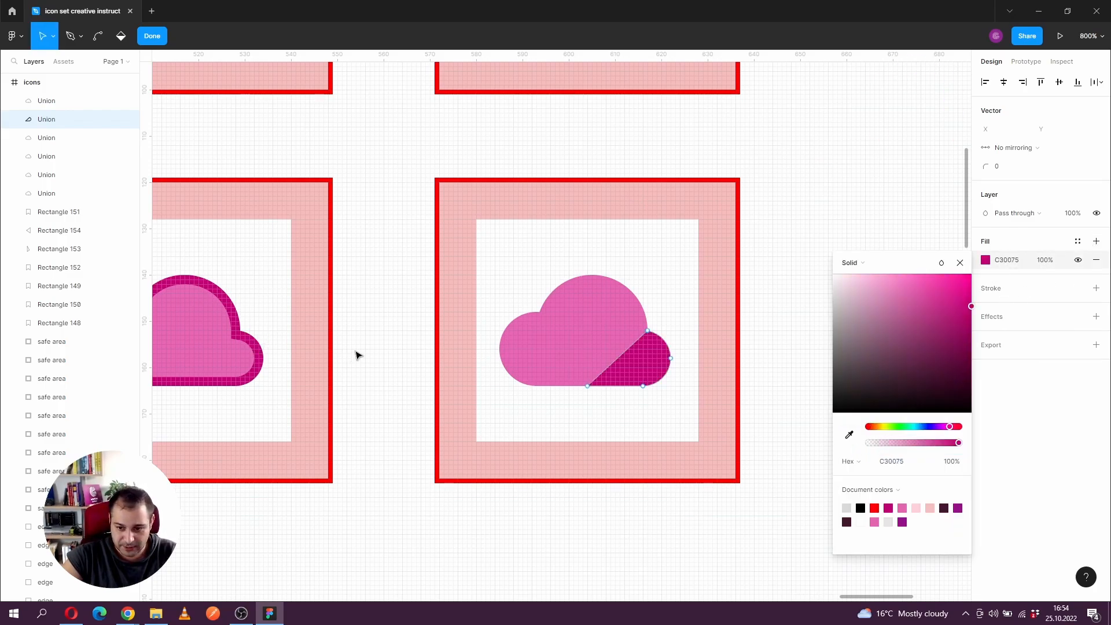
pyautogui.press('Escape')
pyautogui.press('Escape')
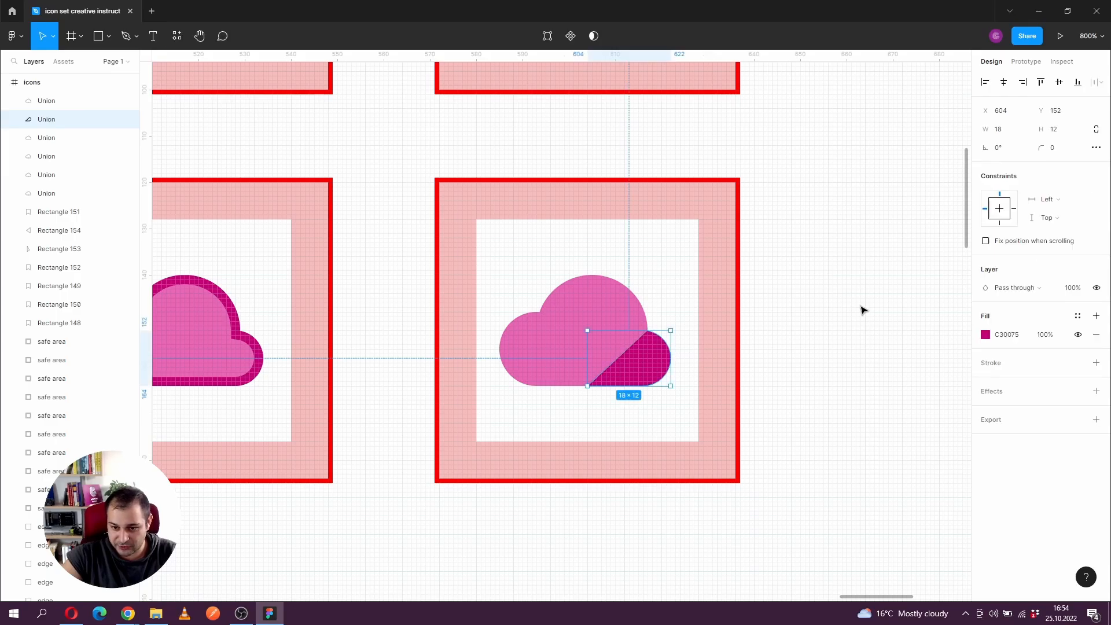
# Step: Duplicate the light pink cloud in place and draw a Pen line across the copy from its left notch to the right piece's lower-left corner
pyautogui.moveTo(896, 330); pyautogui.dragTo(770, 331)
pyautogui.scroll(-1, 837, 315)
pyautogui.scroll(1, 771, 336)
pyautogui.hscroll(-1, 648, 342)
pyautogui.click(528, 324)
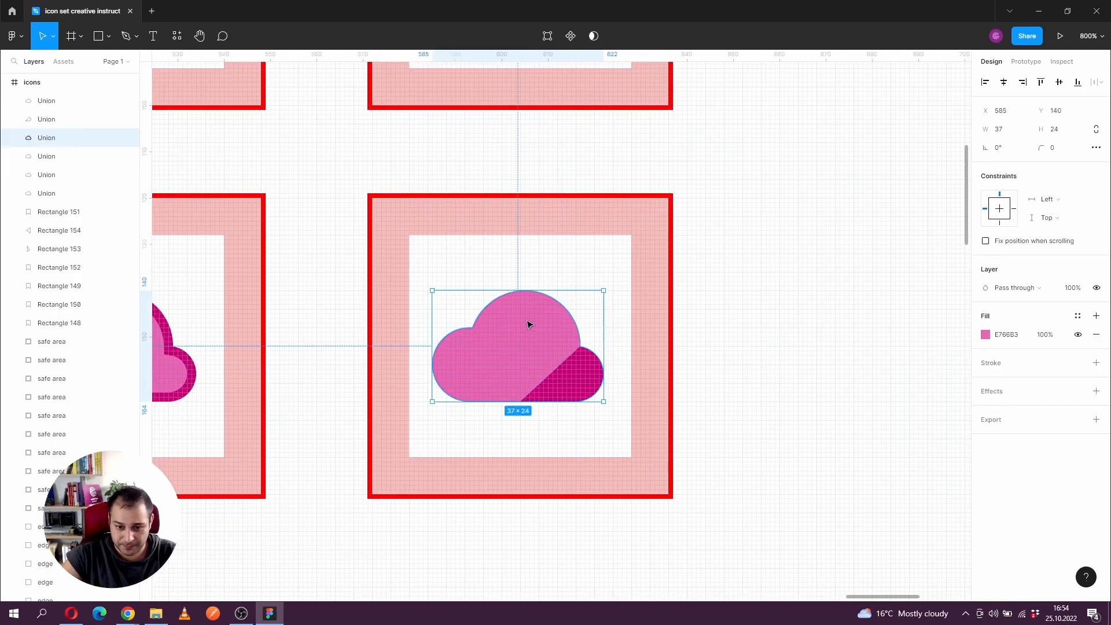
pyautogui.hotkey('ctrl', 'v')
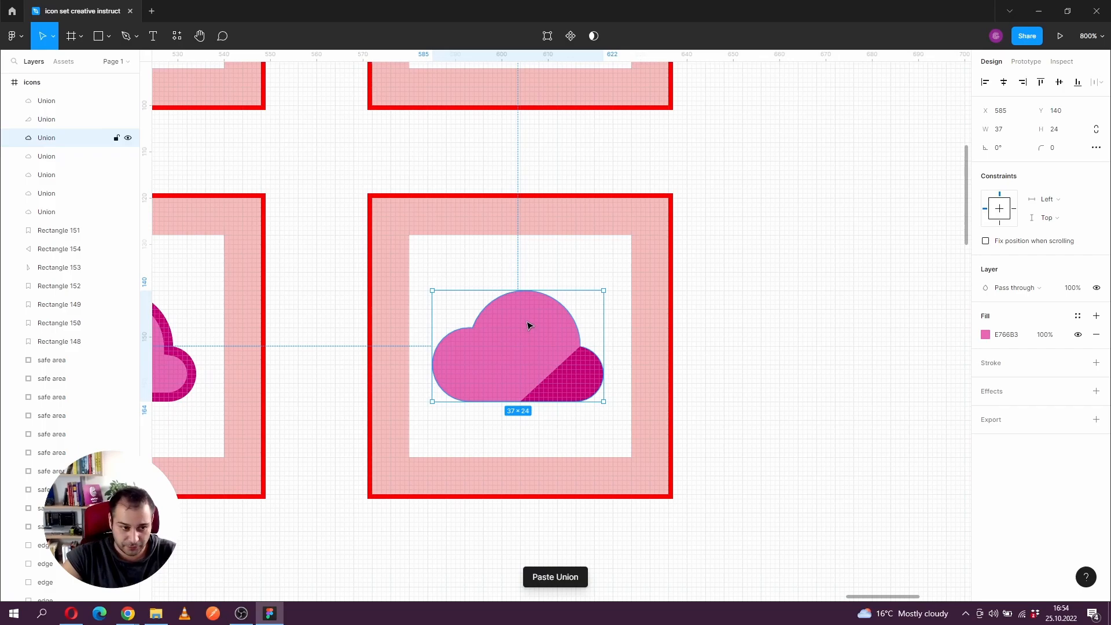
pyautogui.doubleClick(518, 336)
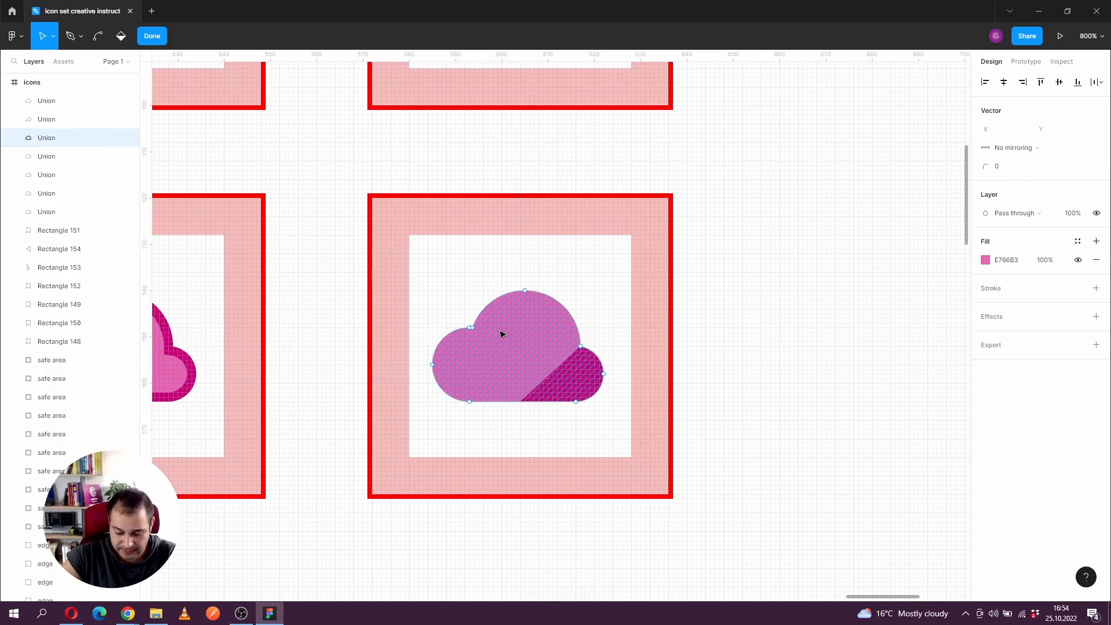
pyautogui.press('p')
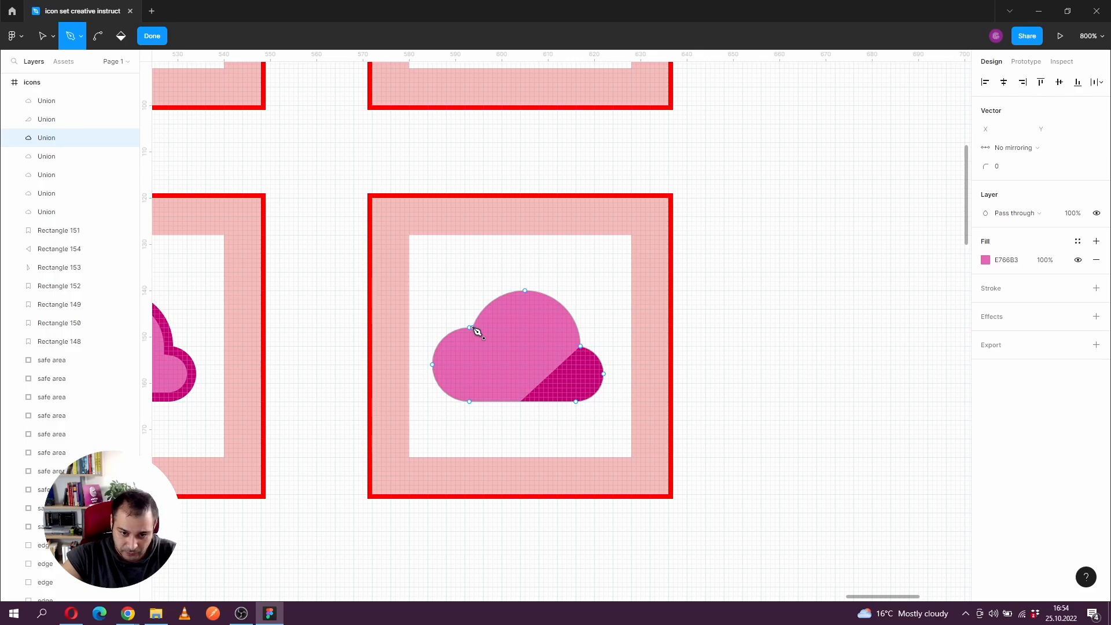
pyautogui.click(471, 328)
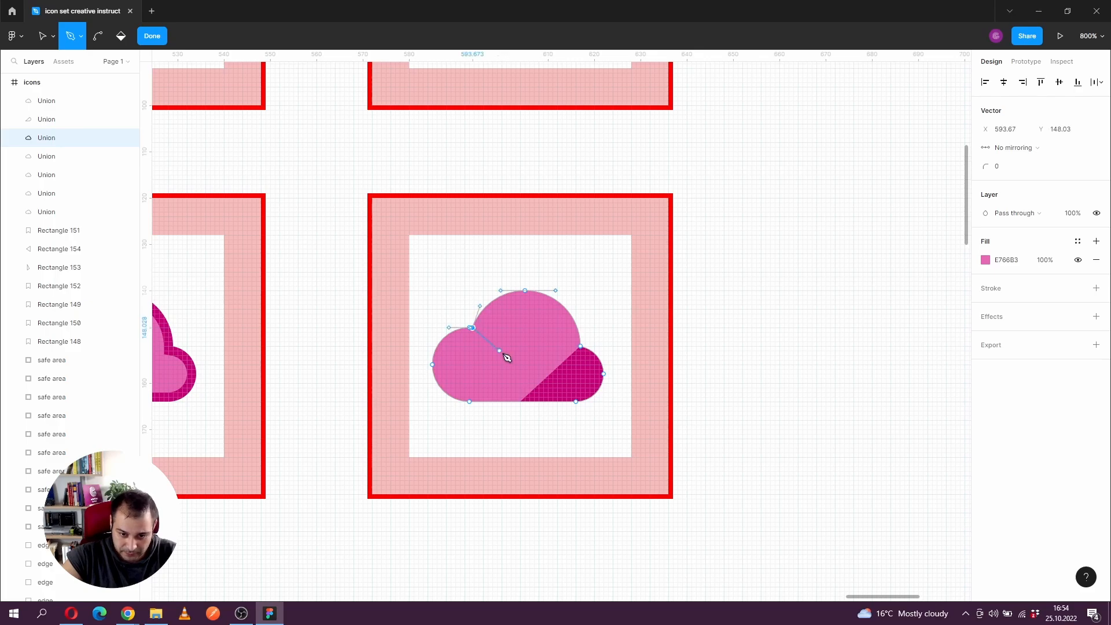
pyautogui.click(521, 402)
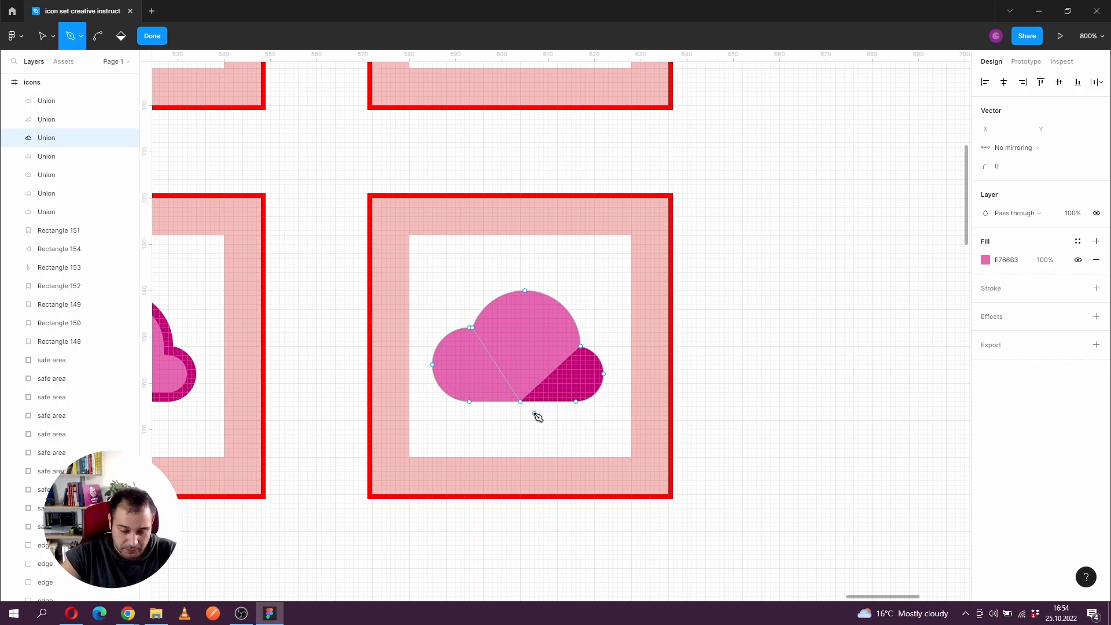
# Step: Delete the second copy's top and right-lobe anchor points, leaving only the left-lobe piece
pyautogui.press('v')
pyautogui.moveTo(504, 271); pyautogui.dragTo(553, 298)
pyautogui.moveTo(615, 330); pyautogui.dragTo(566, 434)
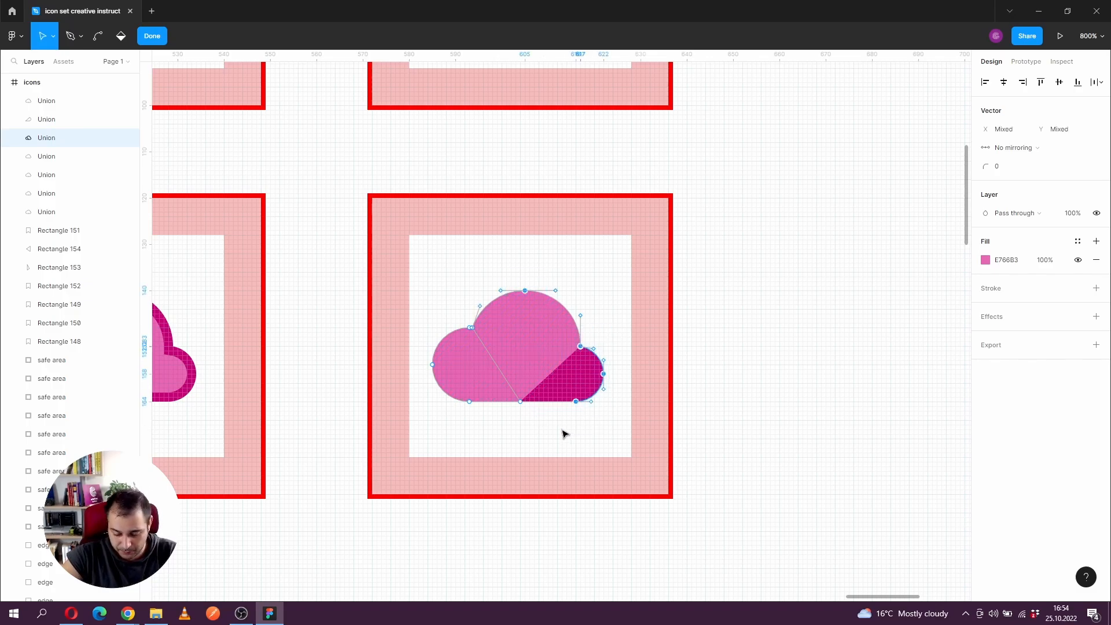
pyautogui.click(479, 372)
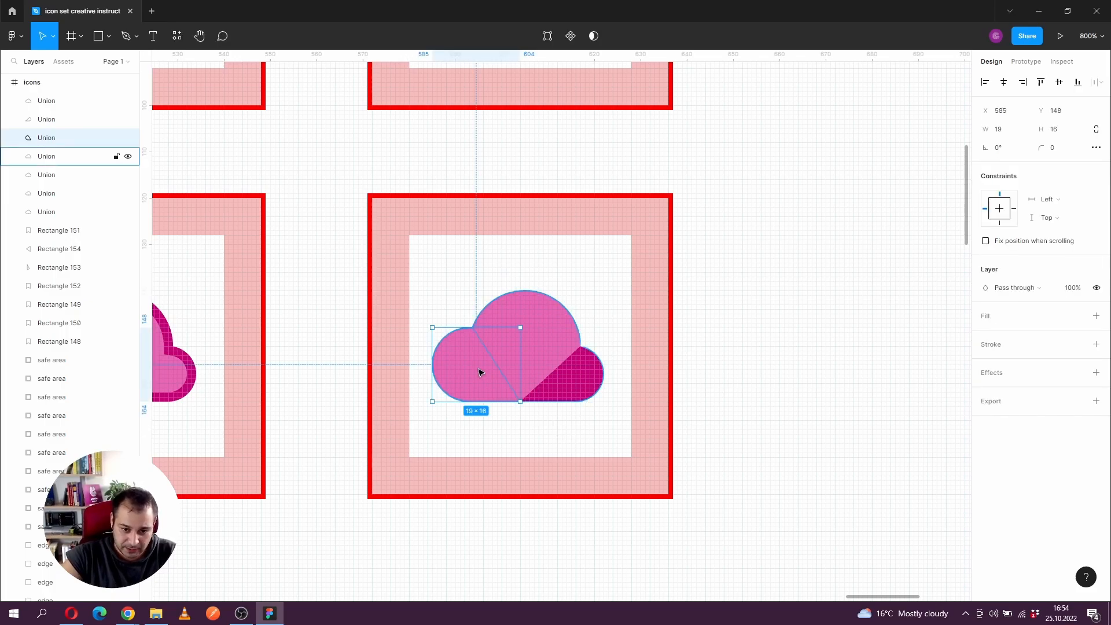
# Step: Fill the left-lobe piece with purple 971089, sampled from the flat bookmark above
pyautogui.click(729, 237)
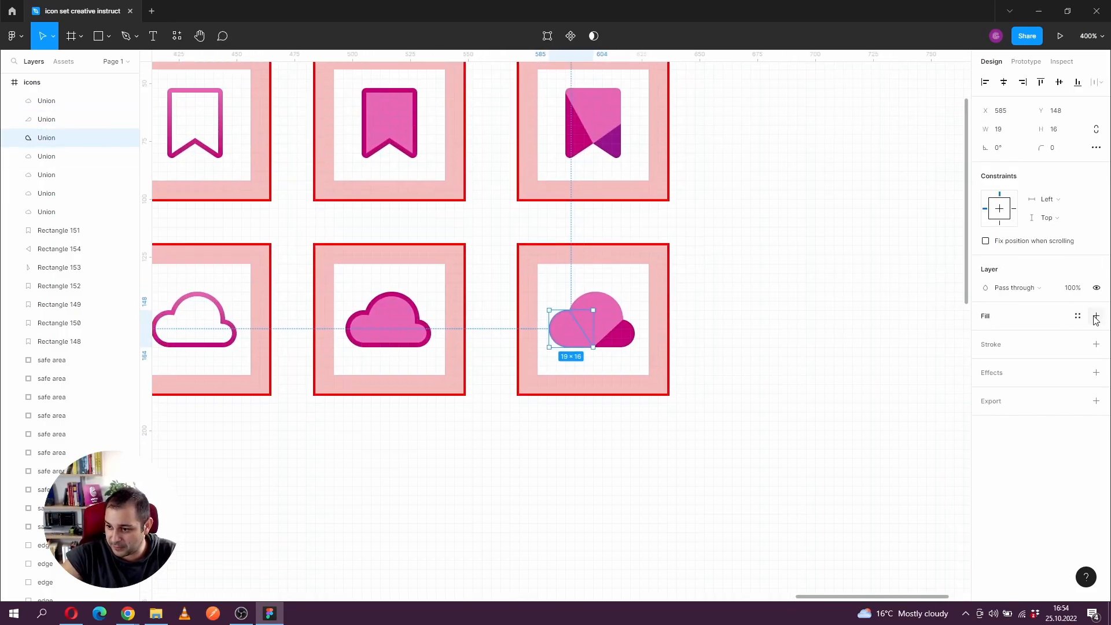
pyautogui.click(1096, 320)
pyautogui.click(986, 335)
pyautogui.click(849, 472)
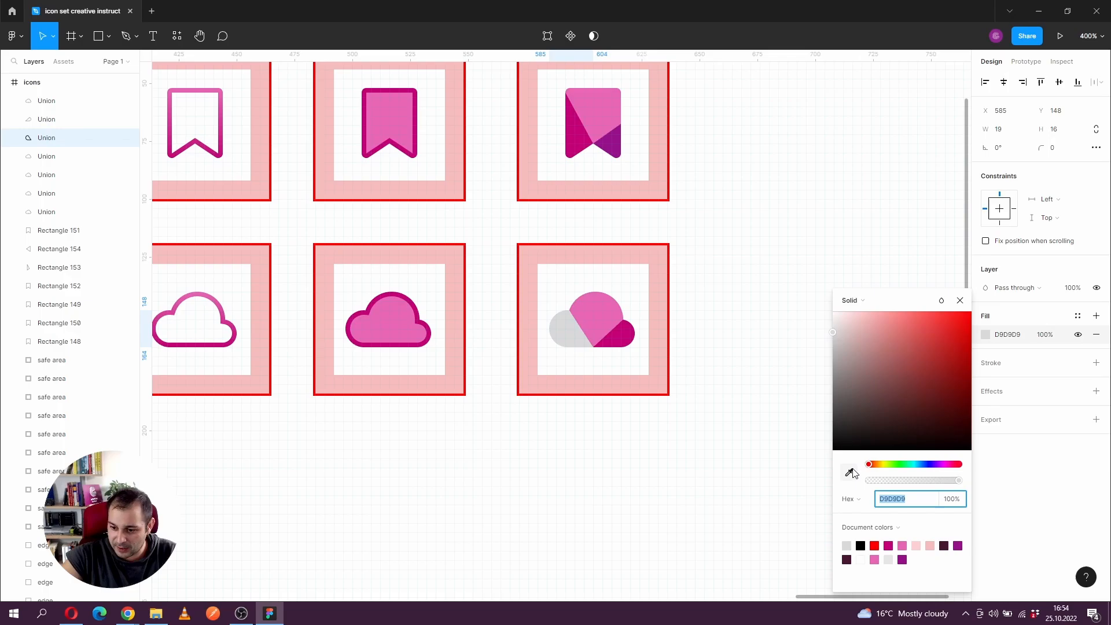
pyautogui.click(590, 147)
pyautogui.click(961, 301)
pyautogui.click(783, 336)
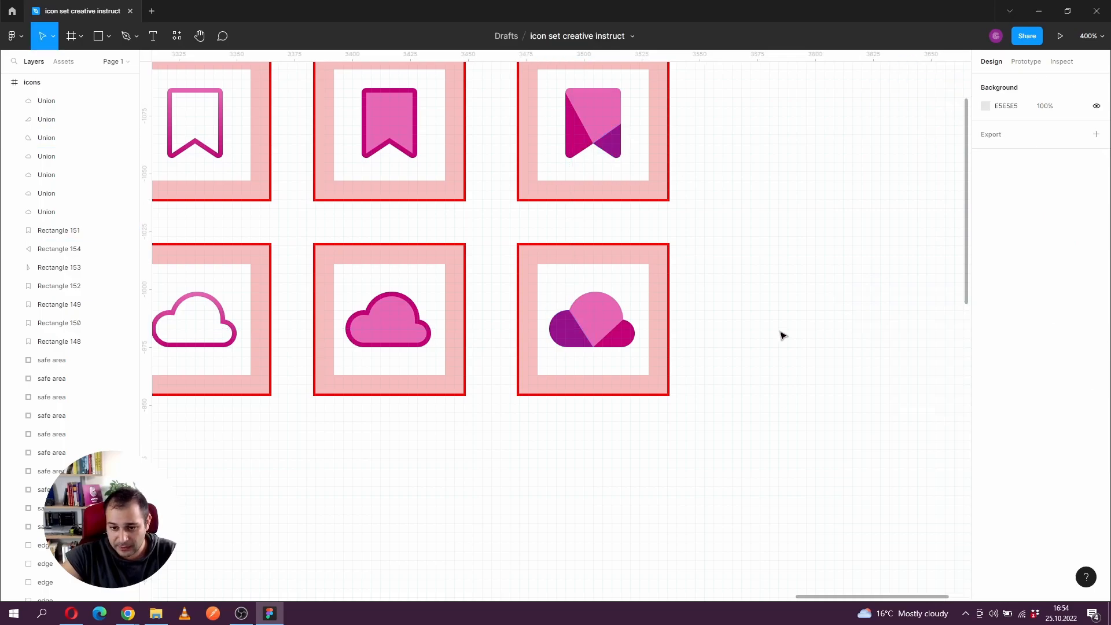
# Step: Add an anchor point at X 597.5, Y 156 on the purple piece's diagonal edge and bend it into an S-curve
pyautogui.hscroll(-1, 695, 317)
pyautogui.scroll(5, 620, 324)
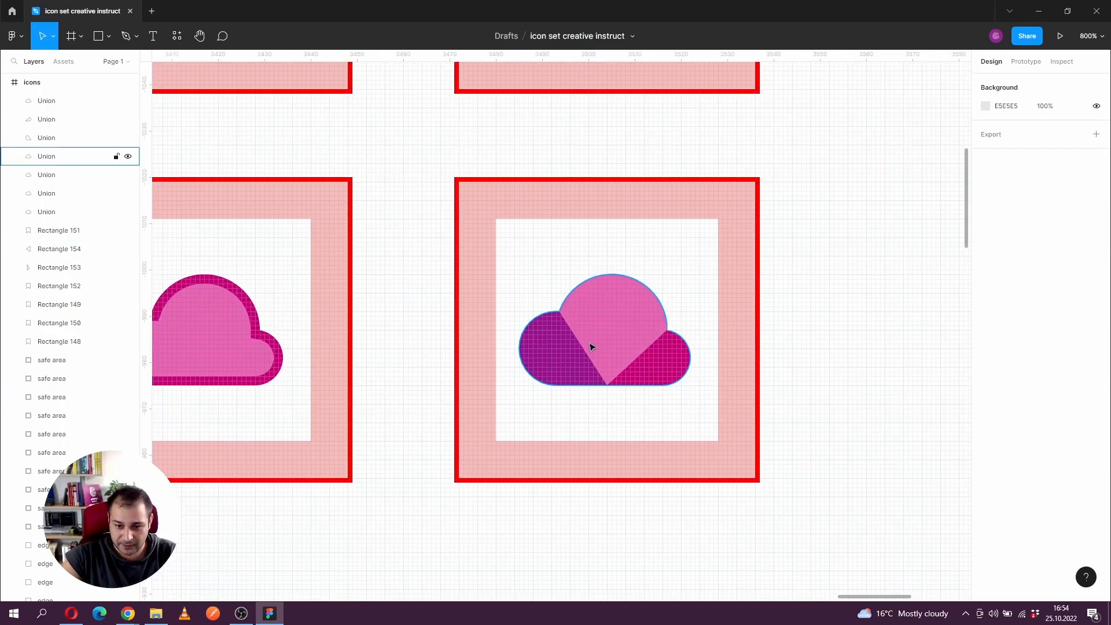
pyautogui.scroll(5, 576, 344)
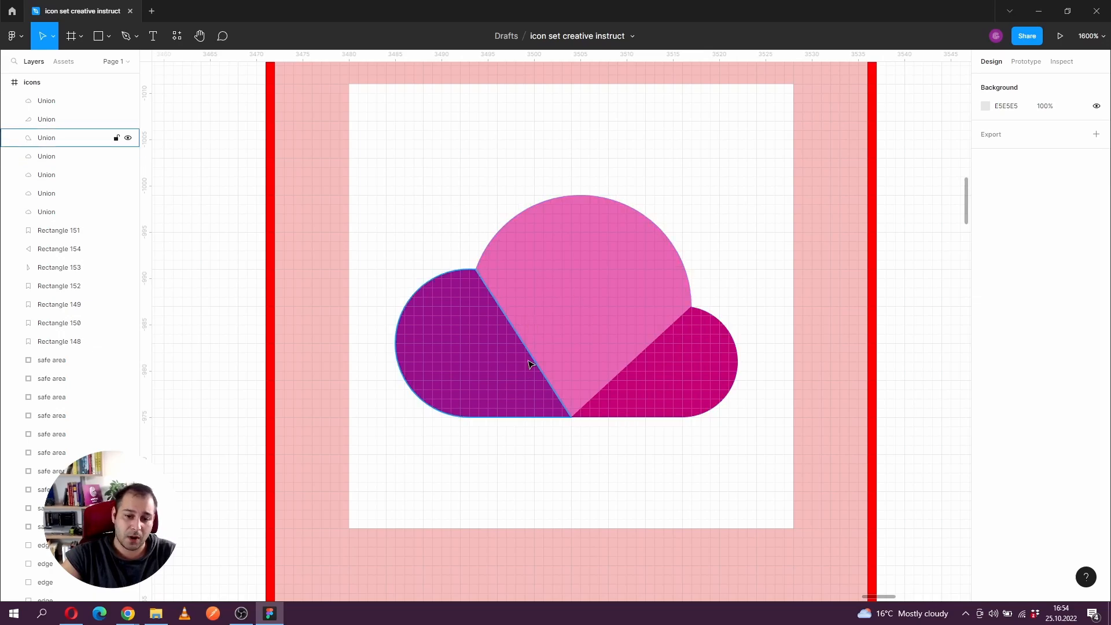
pyautogui.doubleClick(508, 352)
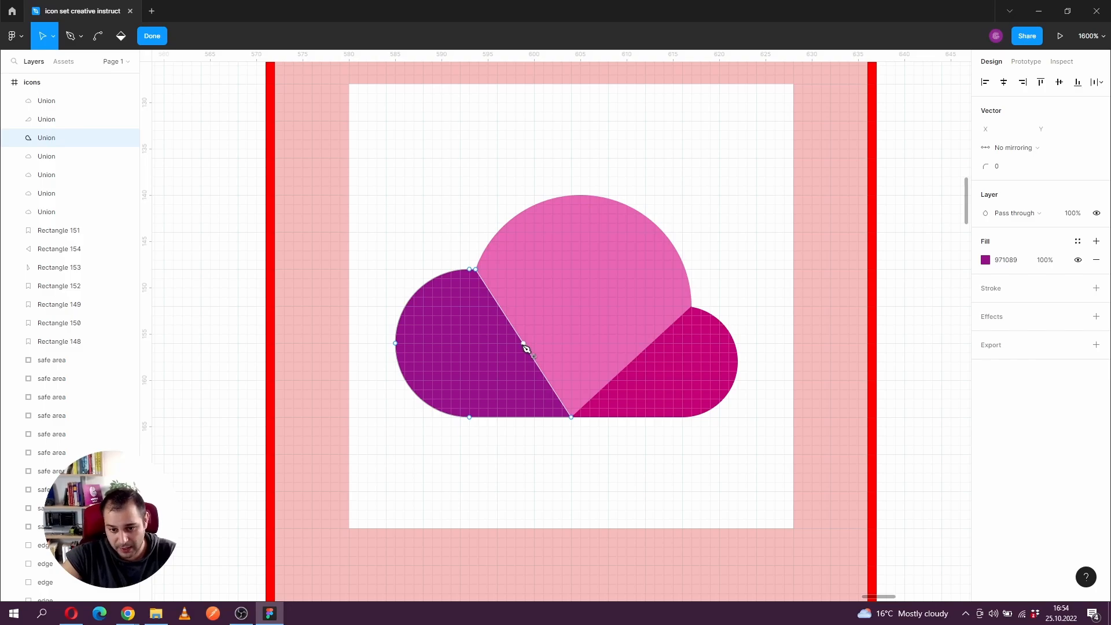
pyautogui.moveTo(526, 349)
pyautogui.mouseDown()
pyautogui.moveTo(519, 363)
pyautogui.moveTo(513, 346)
pyautogui.mouseUp()
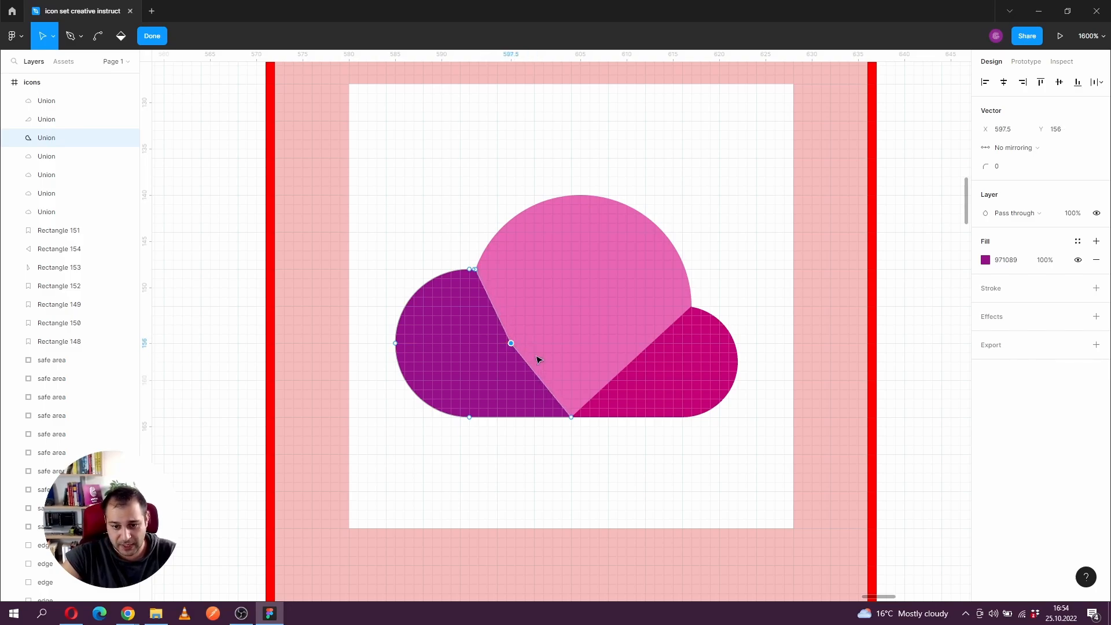
pyautogui.click(99, 38)
pyautogui.moveTo(511, 346); pyautogui.dragTo(583, 355)
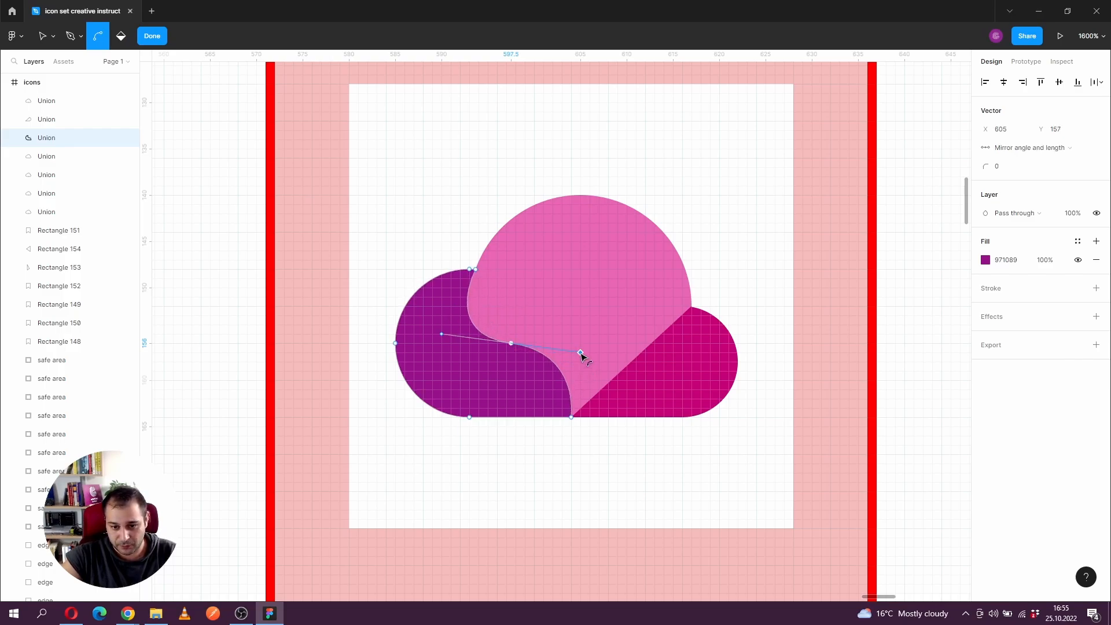
pyautogui.press('Escape')
pyautogui.press('Escape')
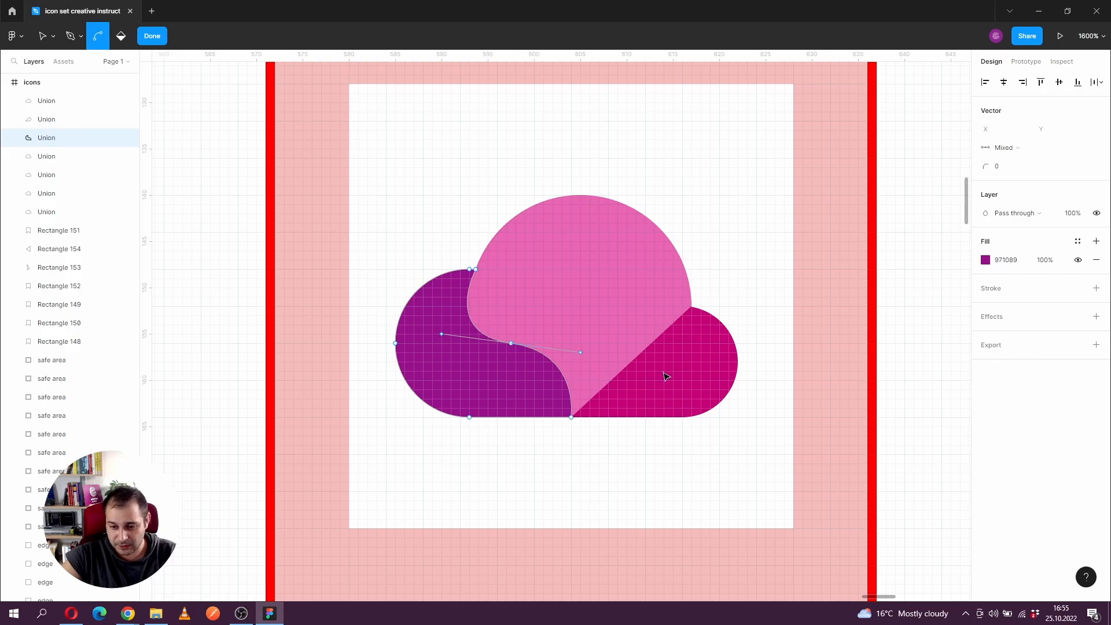
# Step: Move the midpoint of the dark pink right piece's diagonal edge to X 611, Y 158.5 and bend it into an S-curve
pyautogui.doubleClick(664, 372)
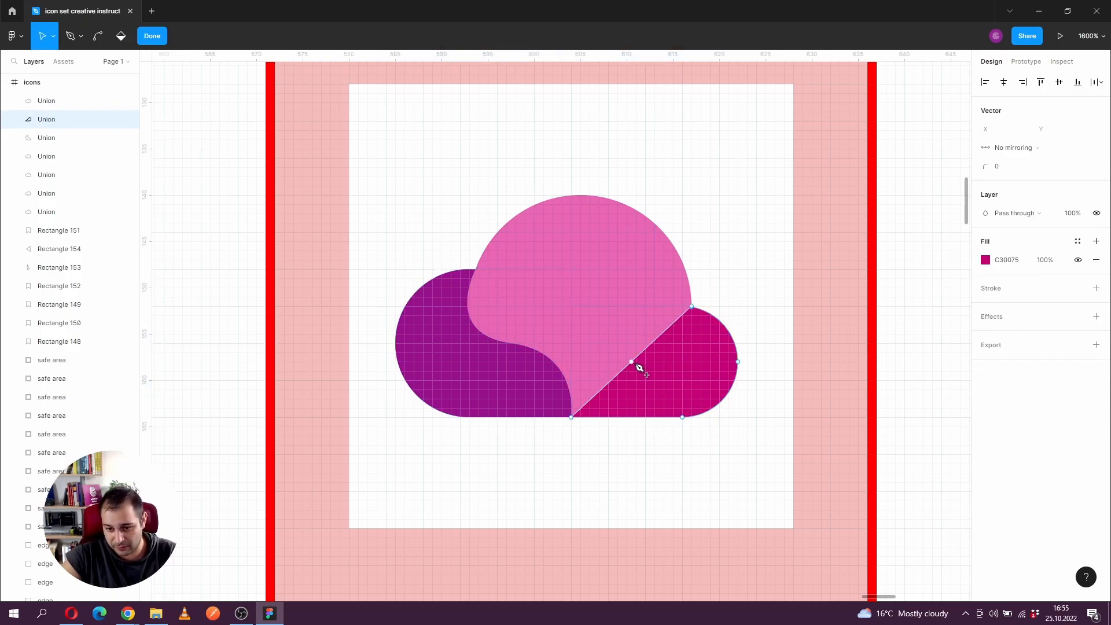
pyautogui.moveTo(631, 362); pyautogui.dragTo(639, 369)
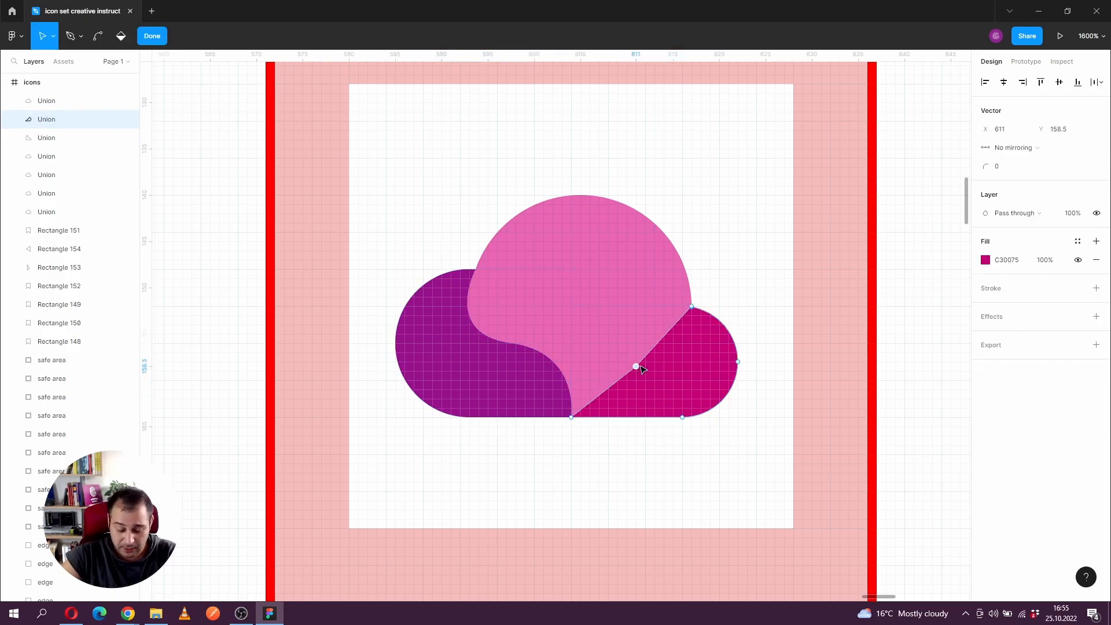
pyautogui.click(93, 39)
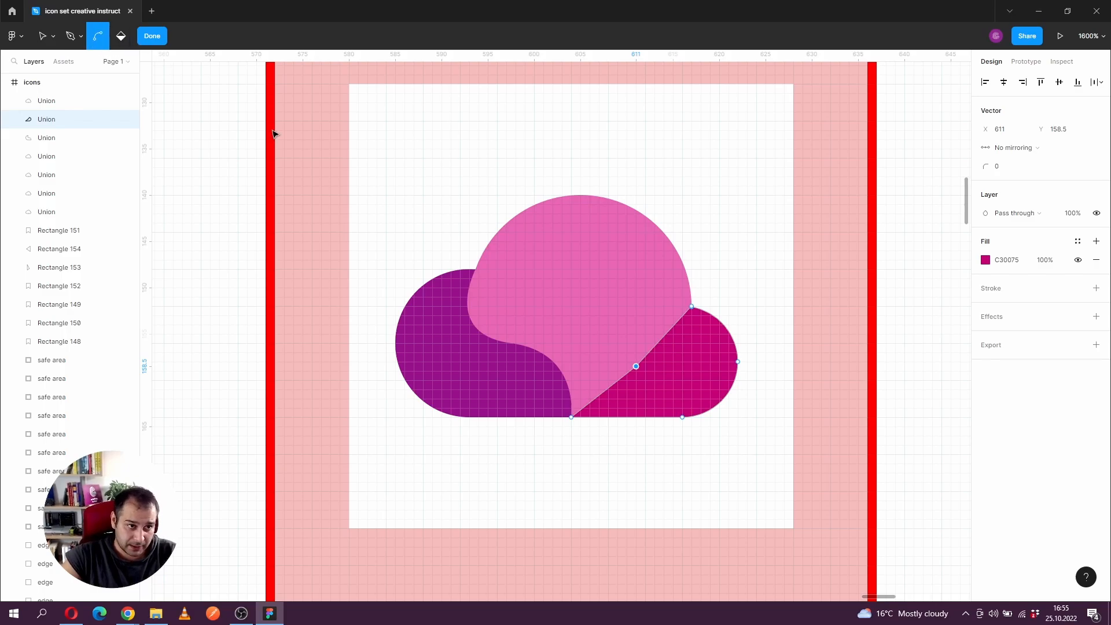
pyautogui.moveTo(636, 367); pyautogui.dragTo(708, 360)
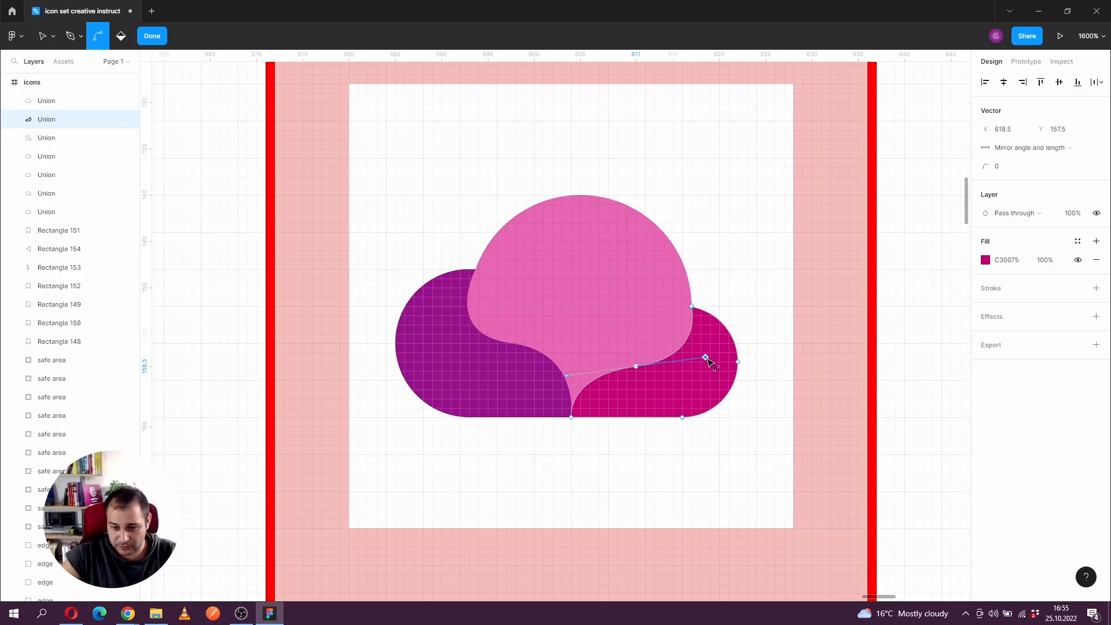
pyautogui.press('Escape')
pyautogui.click(738, 240)
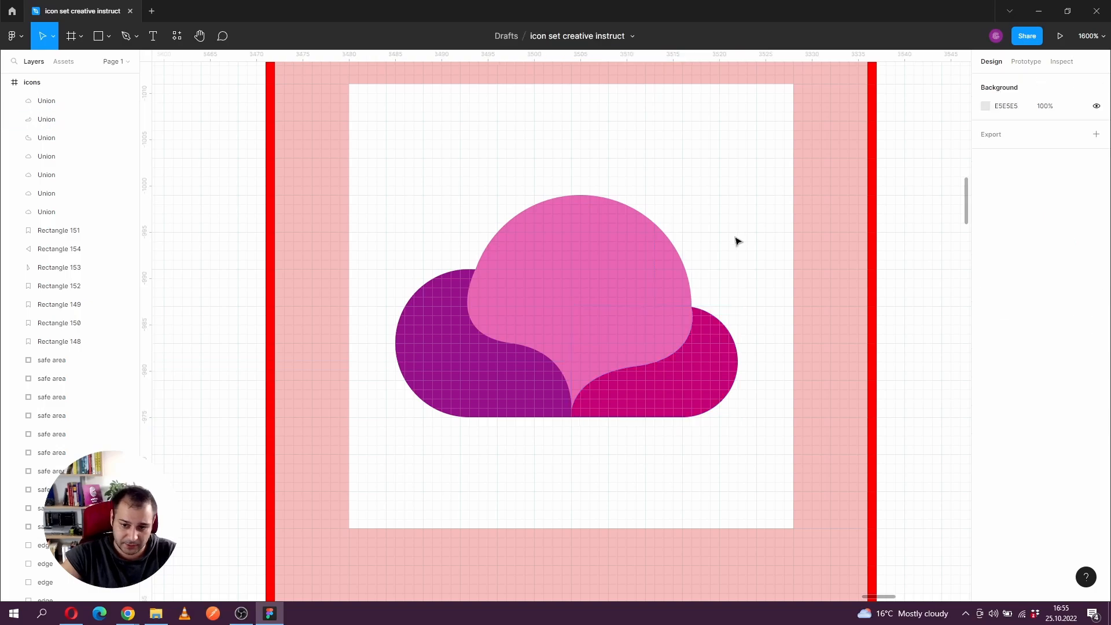
# Step: Duplicate the cloud row's red frames, without the clouds, directly below as a third row
pyautogui.scroll(-1, 694, 224)
pyautogui.moveTo(695, 225); pyautogui.dragTo(679, 258)
pyautogui.scroll(-1, 687, 223)
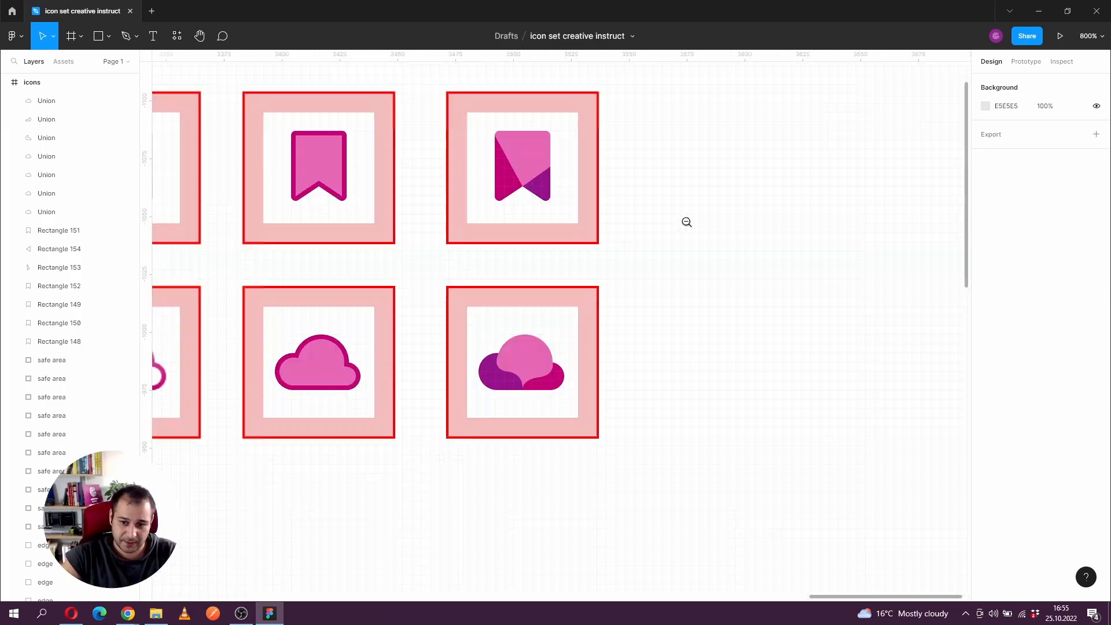
pyautogui.moveTo(784, 234); pyautogui.dragTo(826, 166)
pyautogui.moveTo(698, 293); pyautogui.dragTo(775, 289)
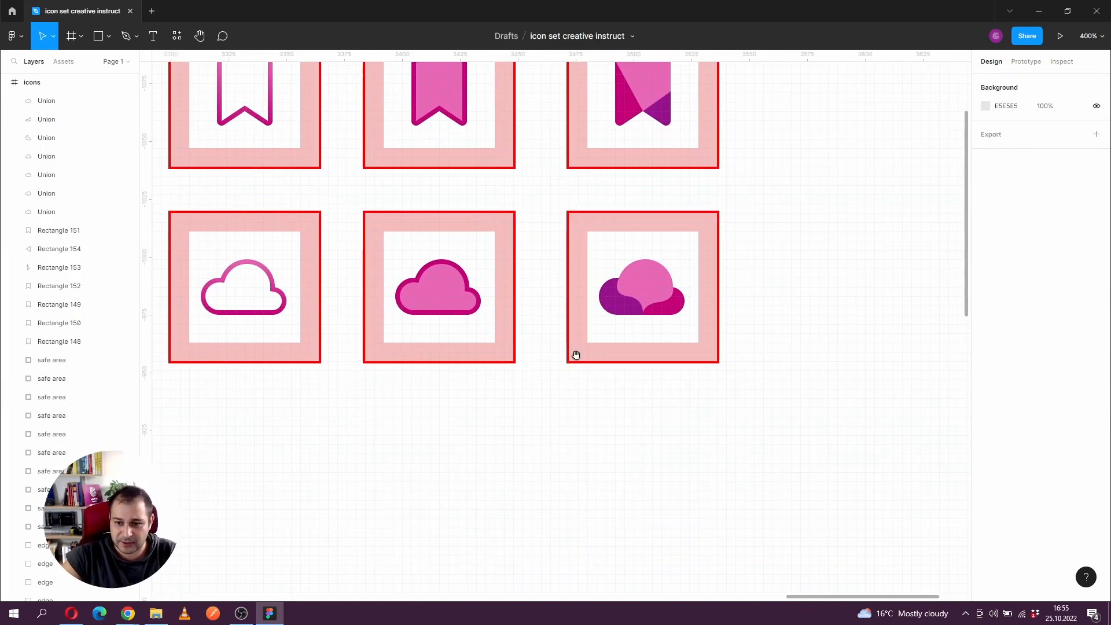
pyautogui.moveTo(581, 299); pyautogui.dragTo(643, 333)
pyautogui.scroll(-1, 601, 315)
pyautogui.moveTo(429, 377); pyautogui.dragTo(513, 373)
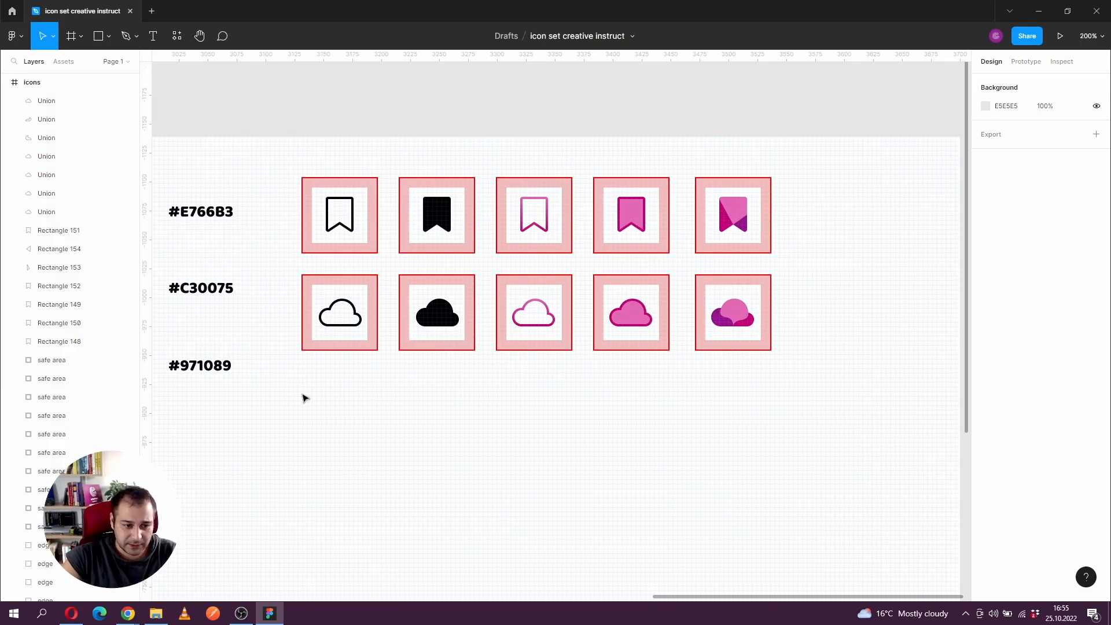
pyautogui.moveTo(305, 397); pyautogui.dragTo(279, 379)
pyautogui.moveTo(236, 323); pyautogui.dragTo(747, 385)
pyautogui.moveTo(434, 331); pyautogui.dragTo(416, 431)
pyautogui.click(375, 479)
# Step: Place a vertical and a horizontal ruler guide through the centre of the third row's first frame
pyautogui.scroll(5, 325, 425)
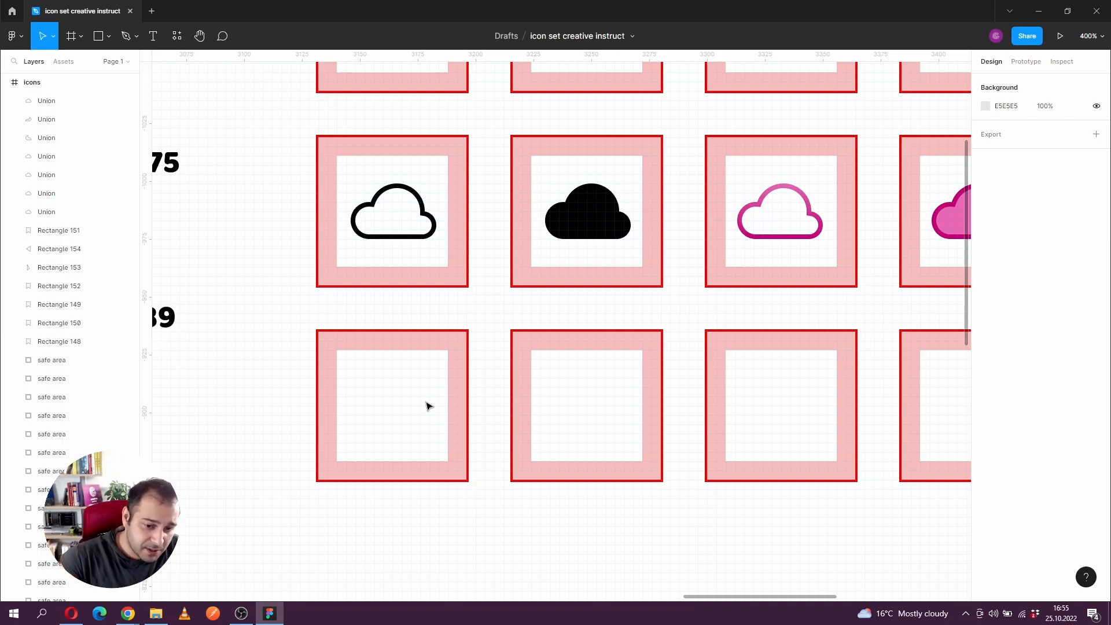
pyautogui.moveTo(476, 313); pyautogui.dragTo(442, 299)
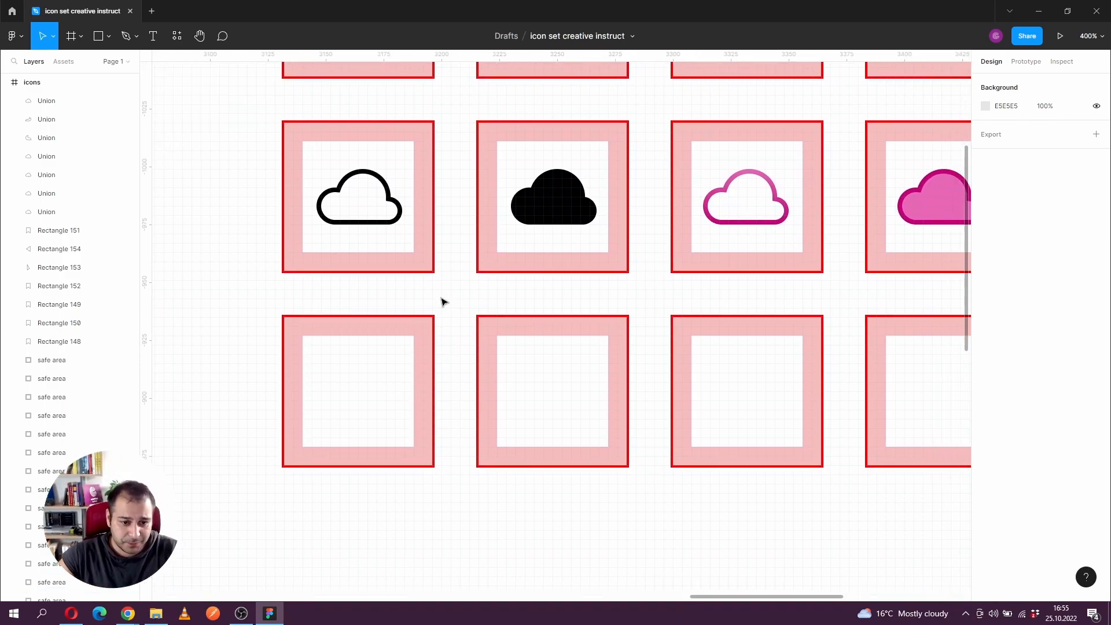
pyautogui.moveTo(369, 287); pyautogui.dragTo(268, 262)
pyautogui.press('p')
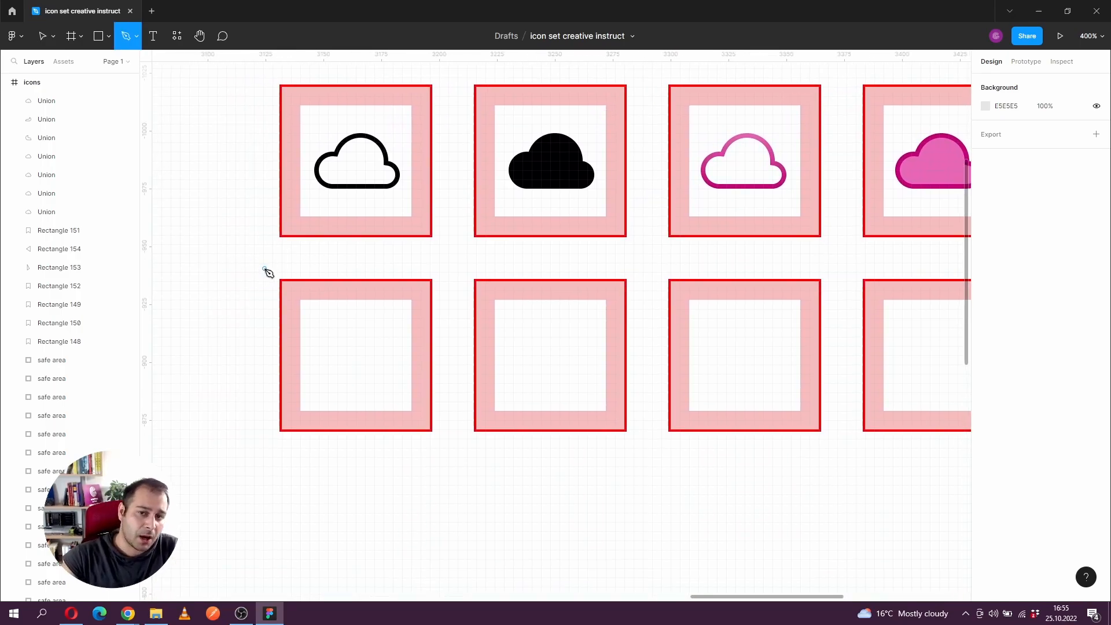
pyautogui.moveTo(276, 255); pyautogui.dragTo(274, 267)
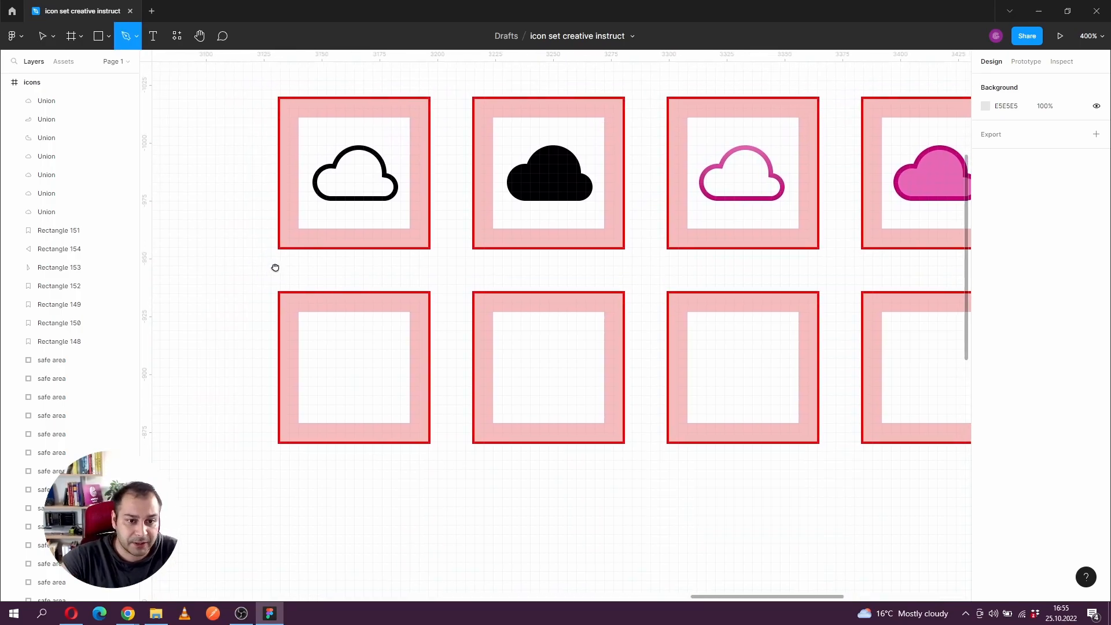
pyautogui.click(353, 346)
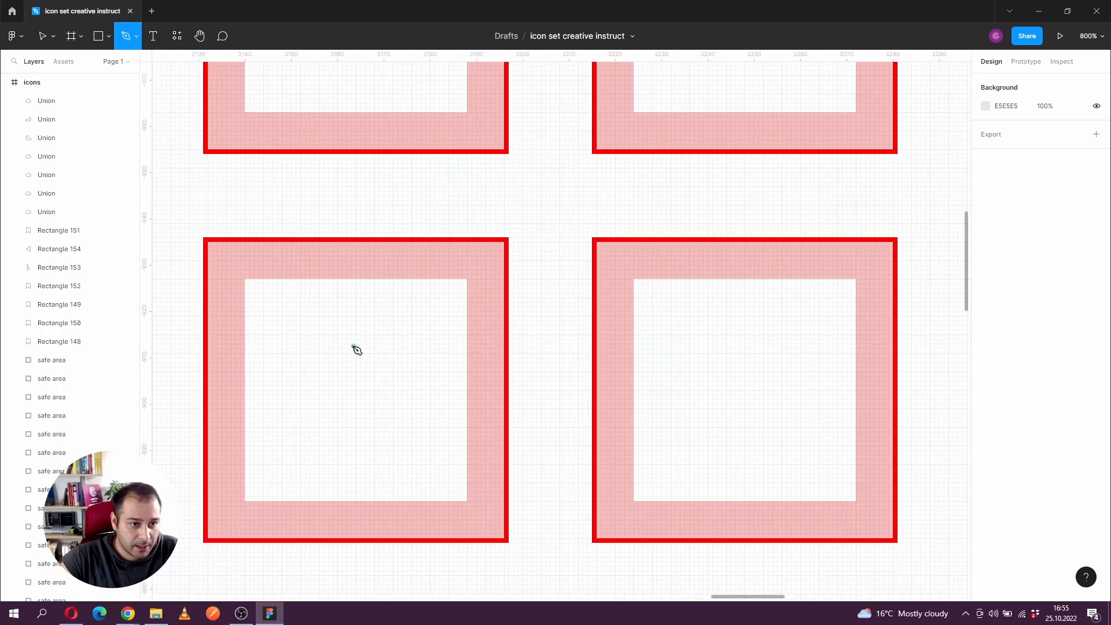
pyautogui.moveTo(338, 370); pyautogui.dragTo(384, 355)
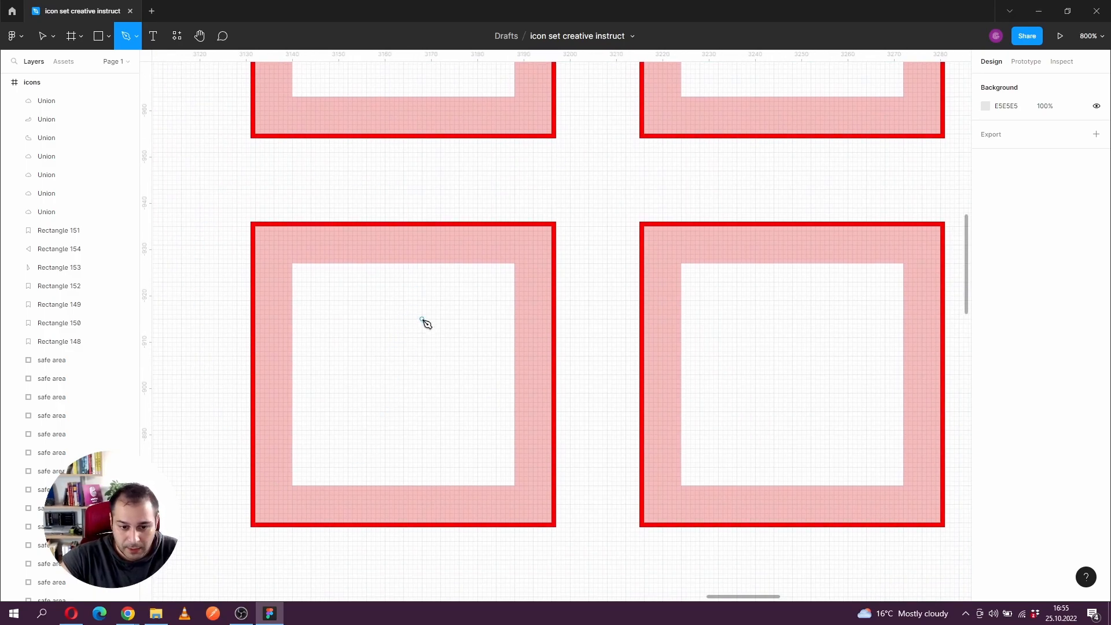
pyautogui.click(422, 319)
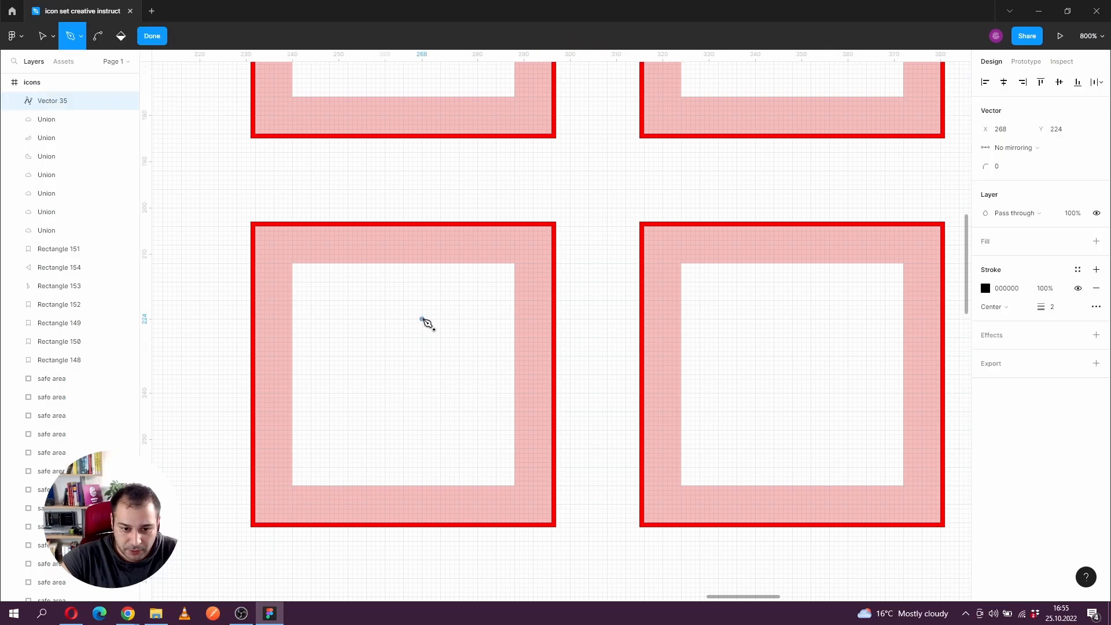
pyautogui.press('Escape')
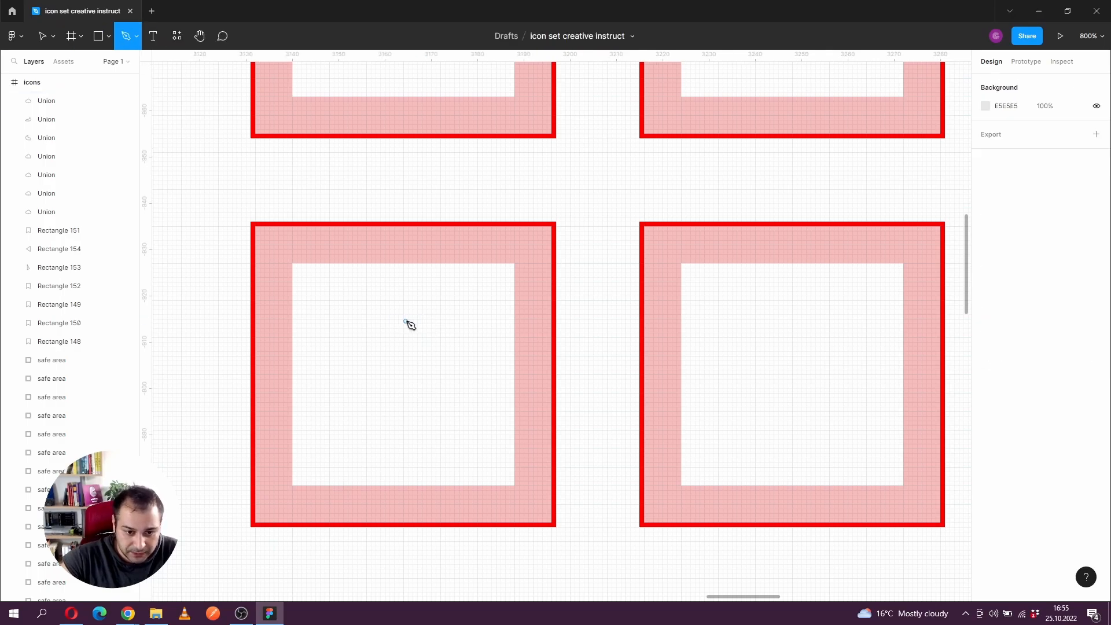
pyautogui.moveTo(151, 414); pyautogui.dragTo(403, 447)
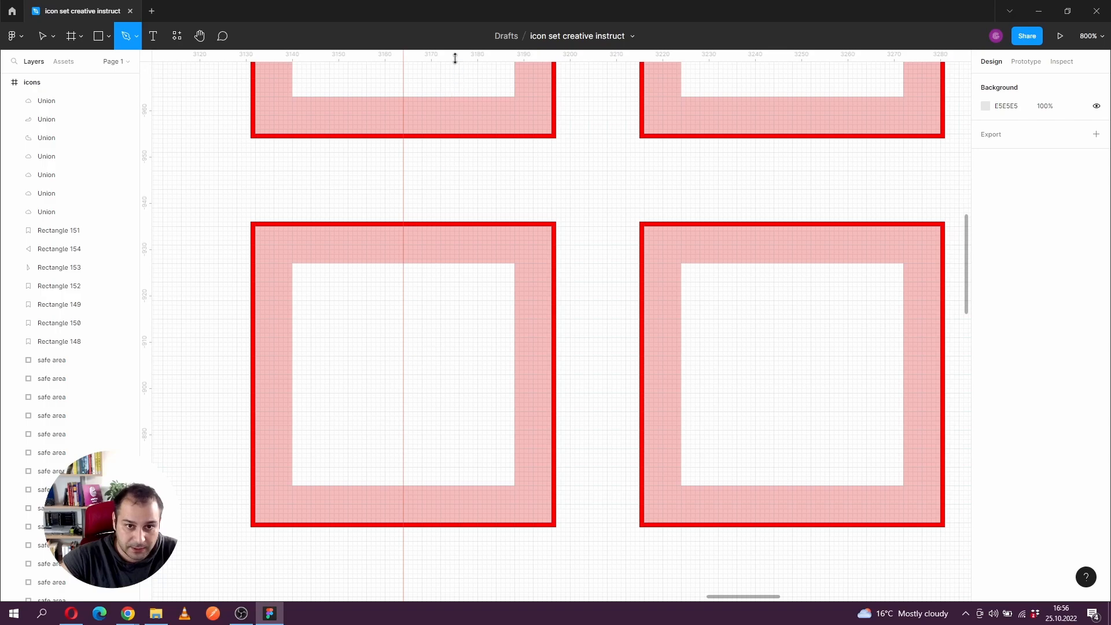
pyautogui.moveTo(456, 55); pyautogui.dragTo(447, 374)
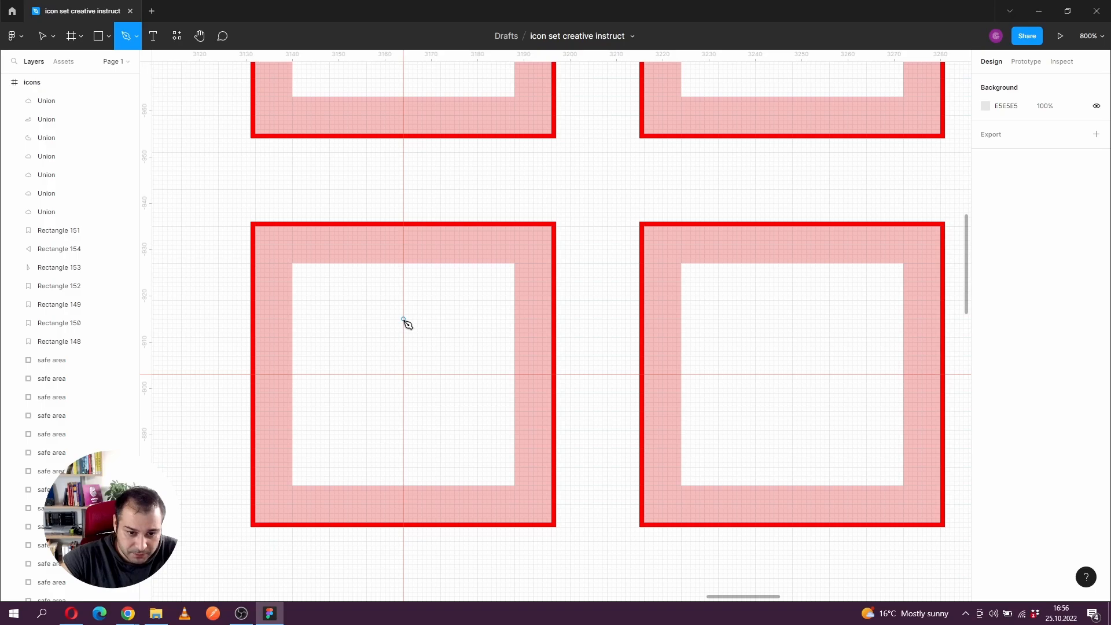
# Step: Draw the heart's left half with a stroke-1 Pen path from X 264, Y 224 through 252, 216 and 244, 228 to 264, 256
pyautogui.click(403, 319)
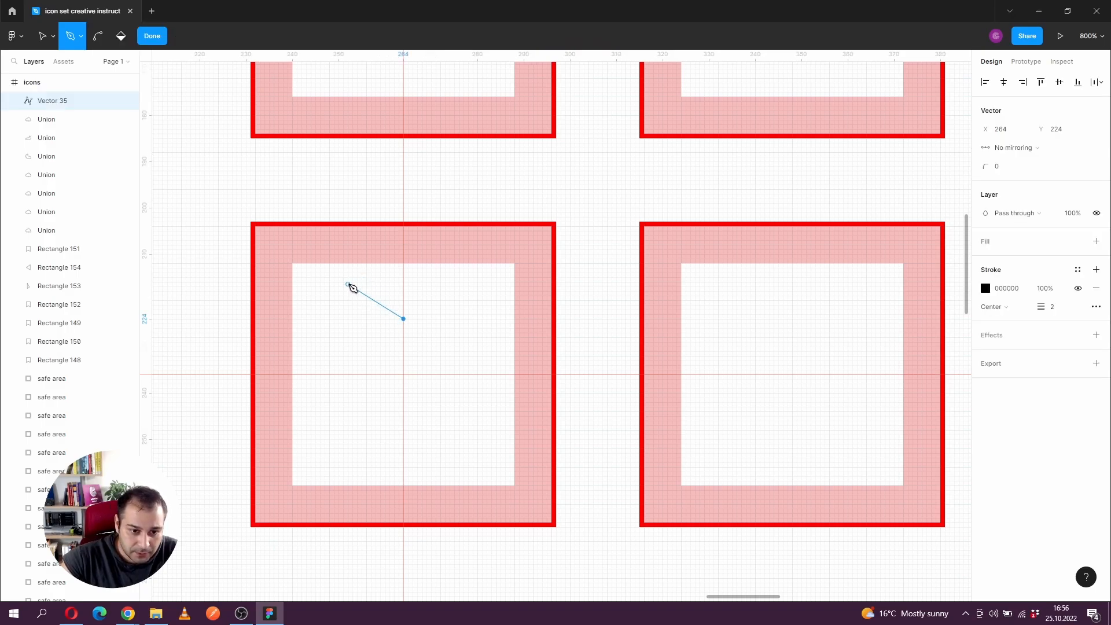
pyautogui.click(1063, 313)
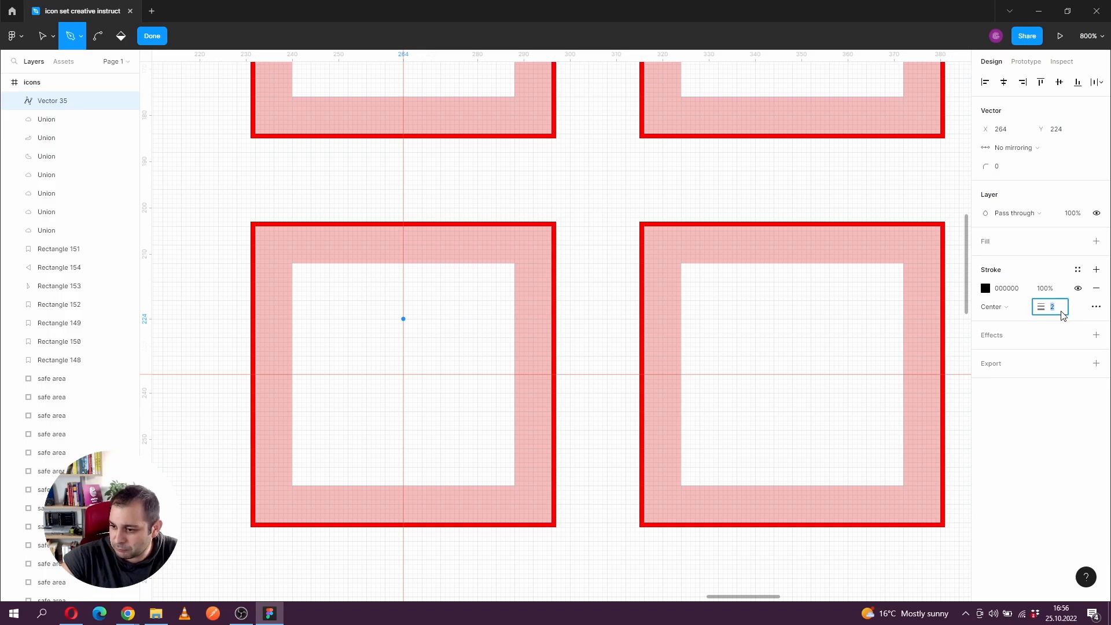
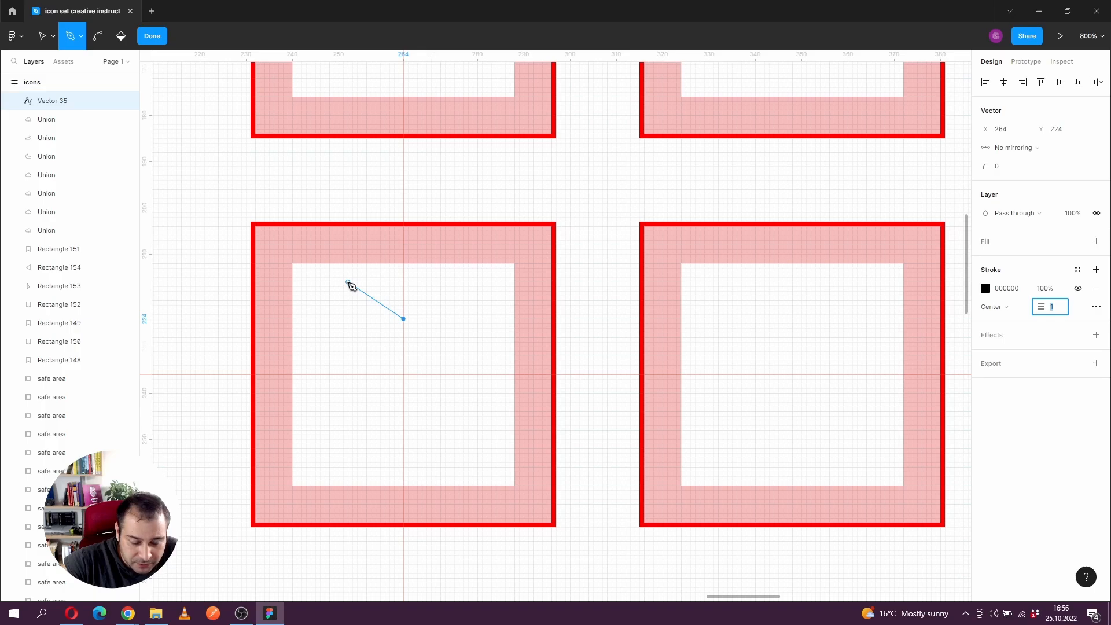
pyautogui.moveTo(348, 283); pyautogui.dragTo(312, 282)
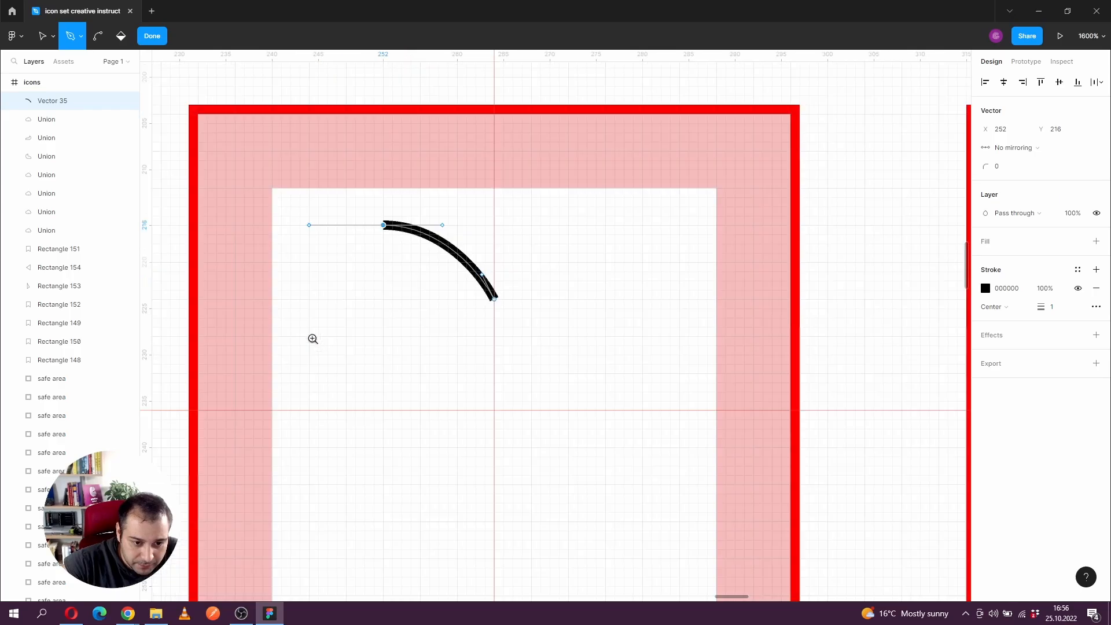
pyautogui.press('+')
pyautogui.moveTo(309, 337)
pyautogui.mouseDown()
pyautogui.moveTo(343, 397)
pyautogui.moveTo(338, 417)
pyautogui.mouseUp()
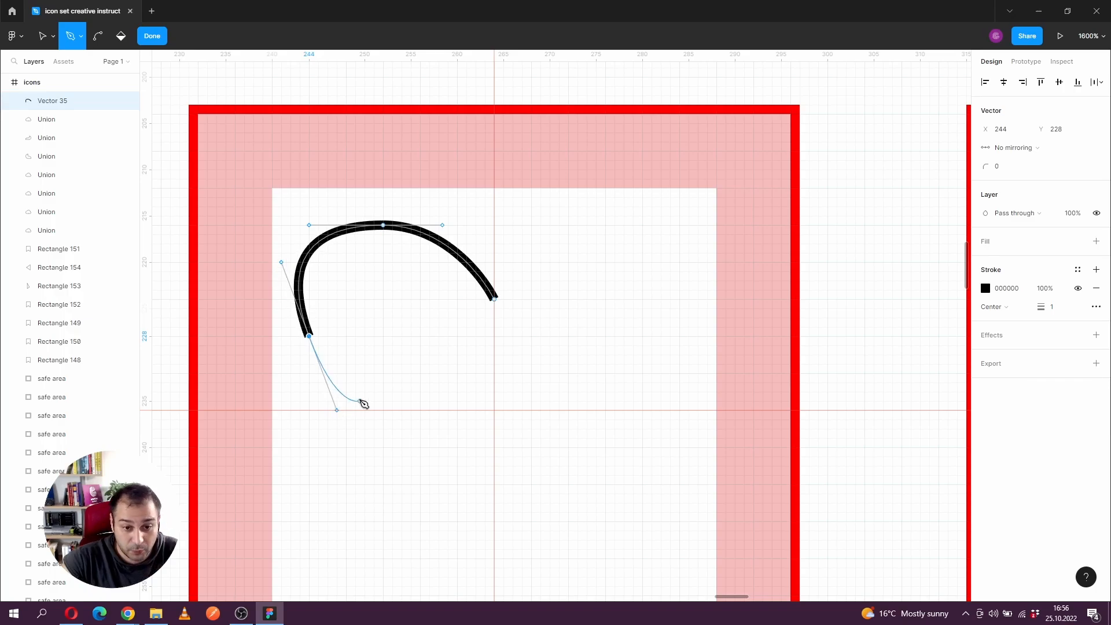
pyautogui.scroll(-2, 405, 440)
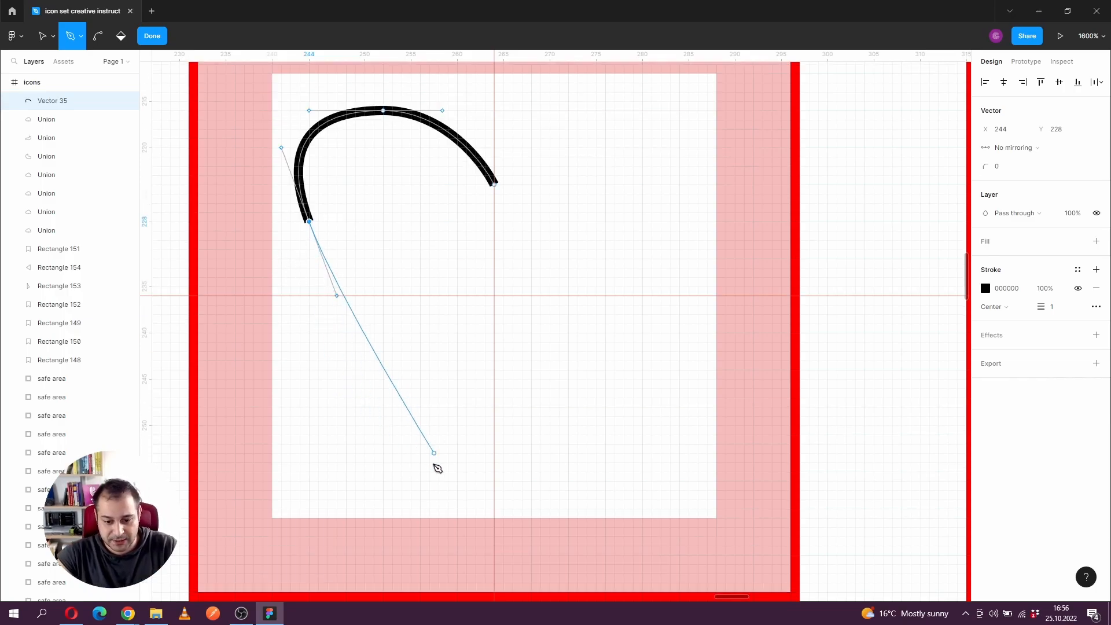
pyautogui.click(494, 481)
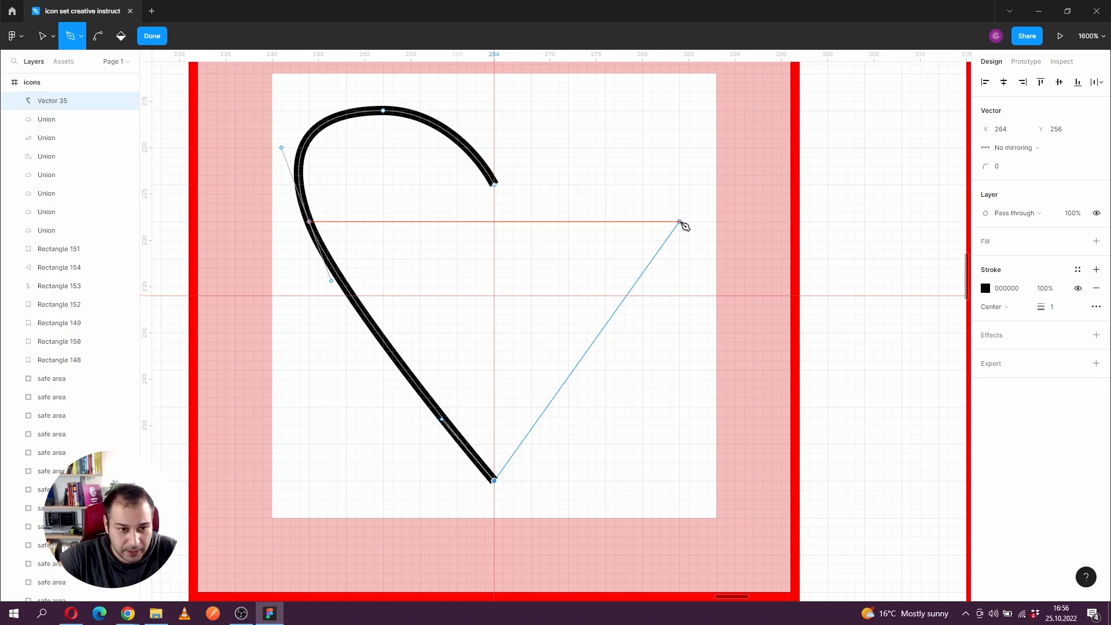
# Step: Draw the heart's right half with curved points at X 284, Y 228 and X 276, Y 216, closing the path at the top notch
pyautogui.moveTo(680, 222)
pyautogui.mouseDown()
pyautogui.moveTo(680, 163)
pyautogui.moveTo(719, 129)
pyautogui.moveTo(713, 150)
pyautogui.mouseUp()
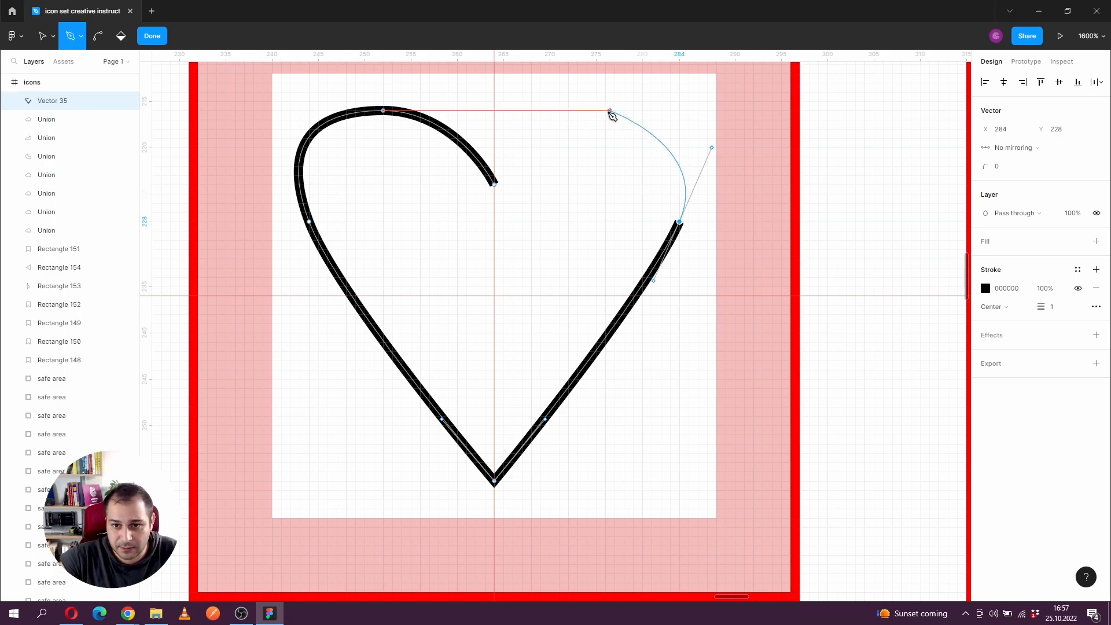
pyautogui.moveTo(606, 111); pyautogui.dragTo(519, 113)
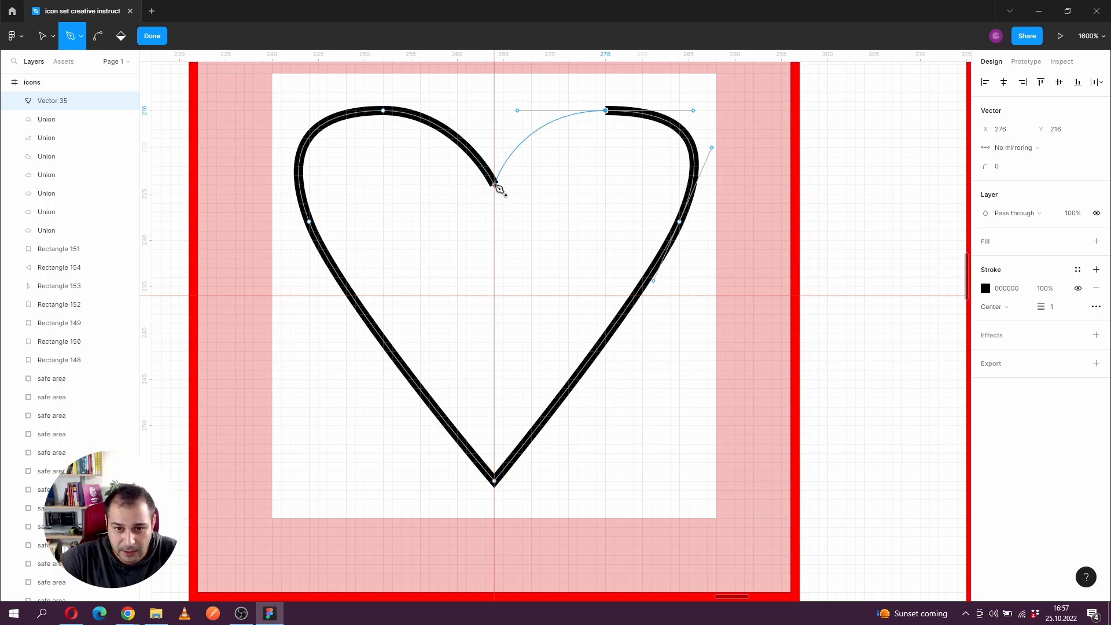
pyautogui.click(496, 185)
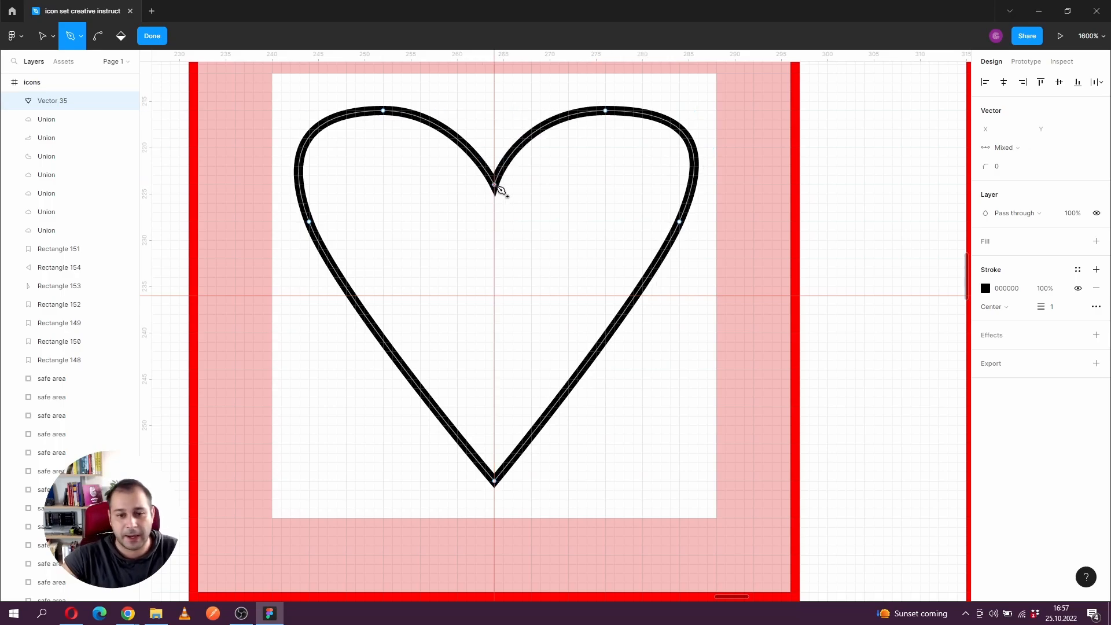
pyautogui.press('Escape')
# Step: Adjust the curve handles of the heart's top-right lobe anchor to X 268 and X 284, both at Y 216
pyautogui.keyDown('ctrl'); pyautogui.keyDown('alt'); pyautogui.click(497, 186); pyautogui.keyUp('alt'); pyautogui.keyUp('ctrl')
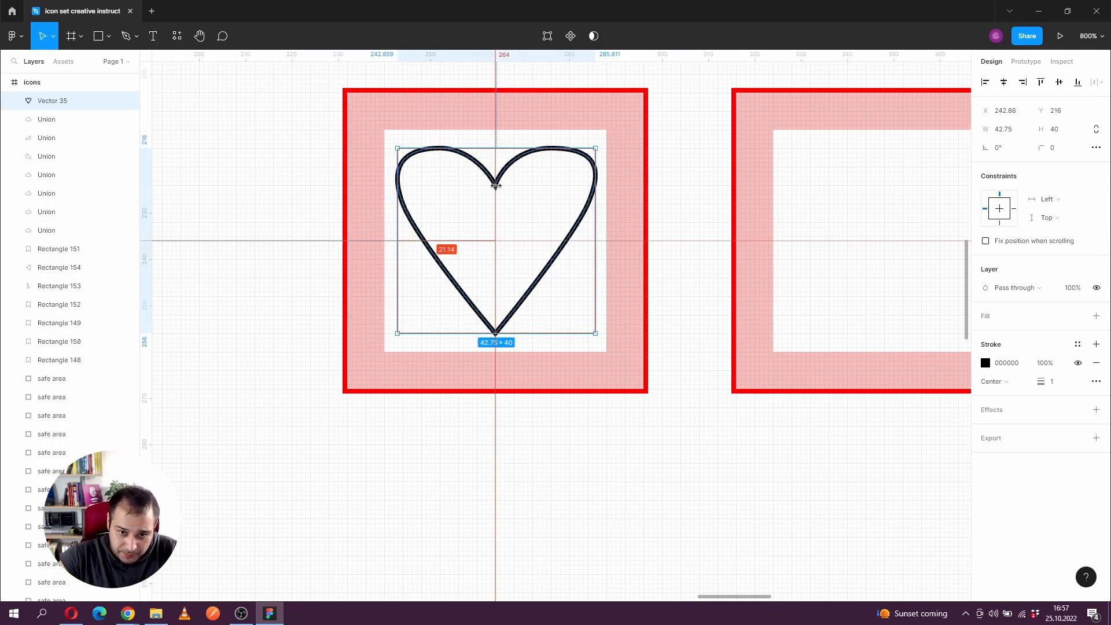
pyautogui.keyDown('ctrl'); pyautogui.click(476, 230); pyautogui.keyUp('ctrl')
pyautogui.moveTo(446, 253); pyautogui.dragTo(435, 283)
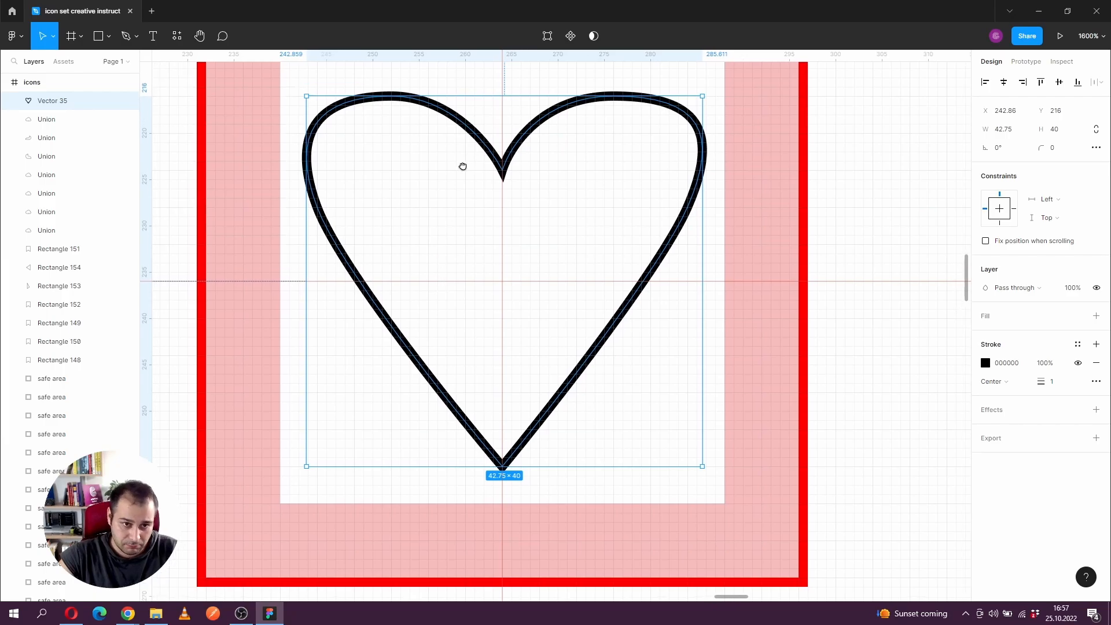
pyautogui.doubleClick(576, 106)
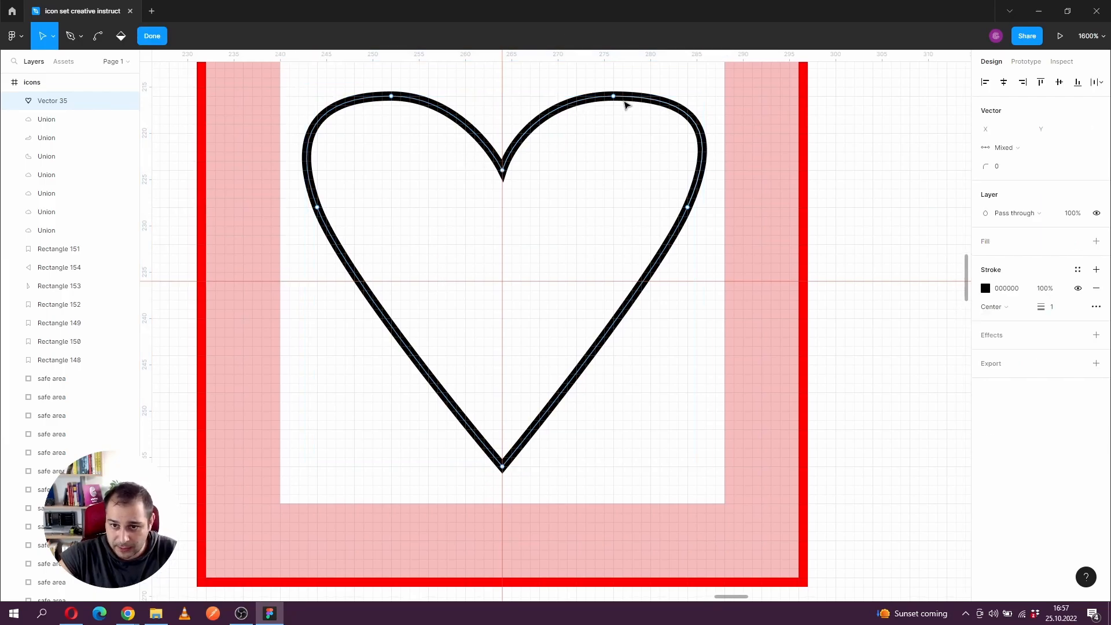
pyautogui.click(688, 208)
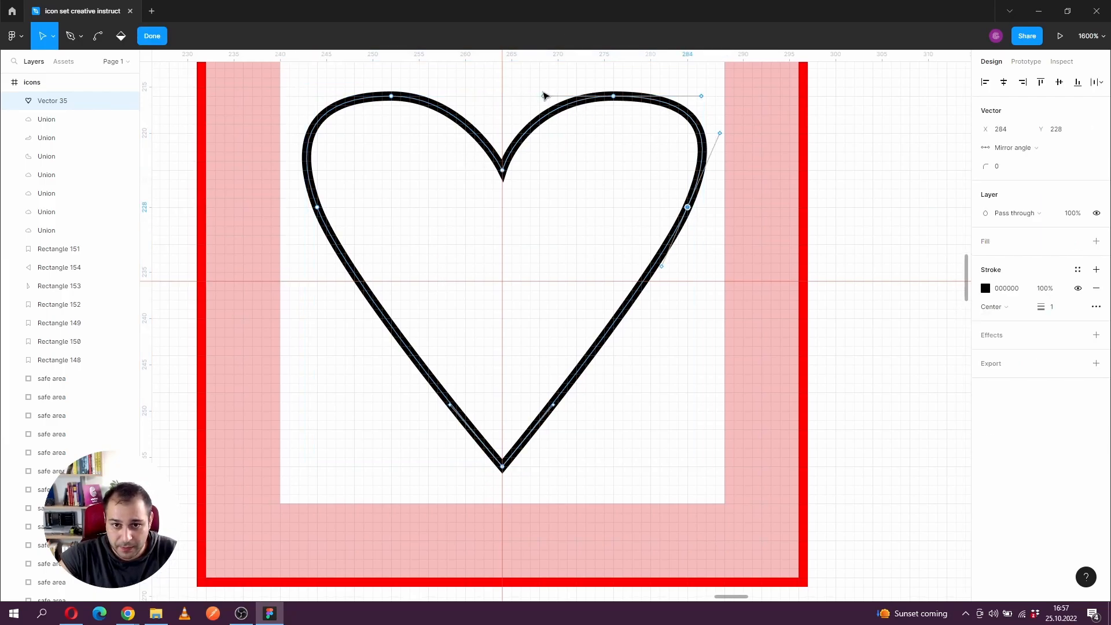
pyautogui.moveTo(545, 95)
pyautogui.mouseDown()
pyautogui.moveTo(513, 103)
pyautogui.moveTo(544, 102)
pyautogui.mouseUp()
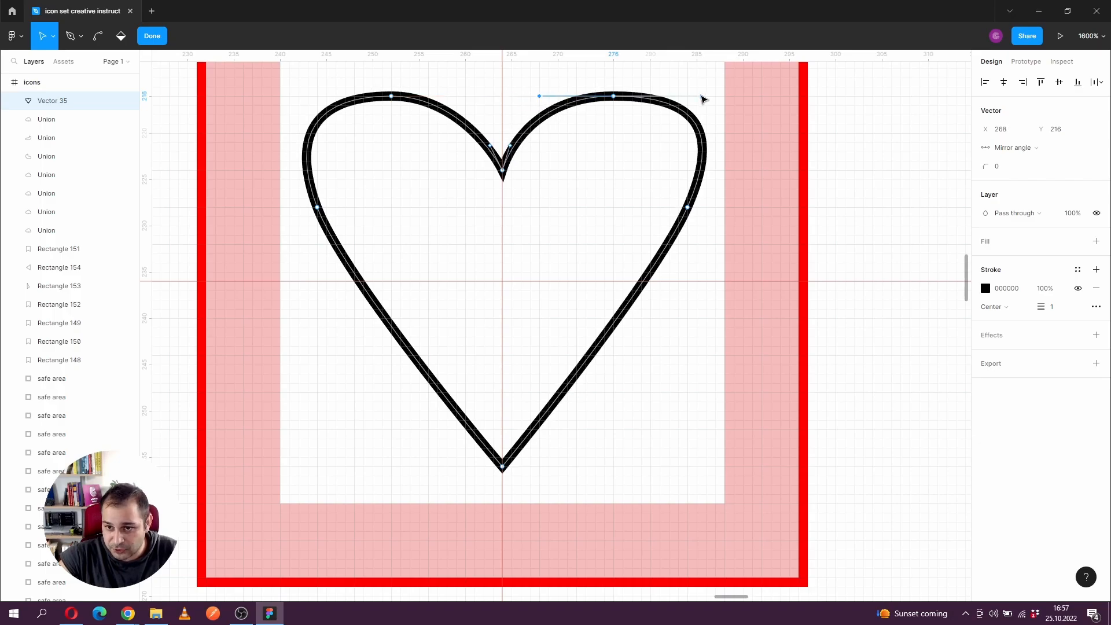
pyautogui.moveTo(703, 99); pyautogui.dragTo(688, 99)
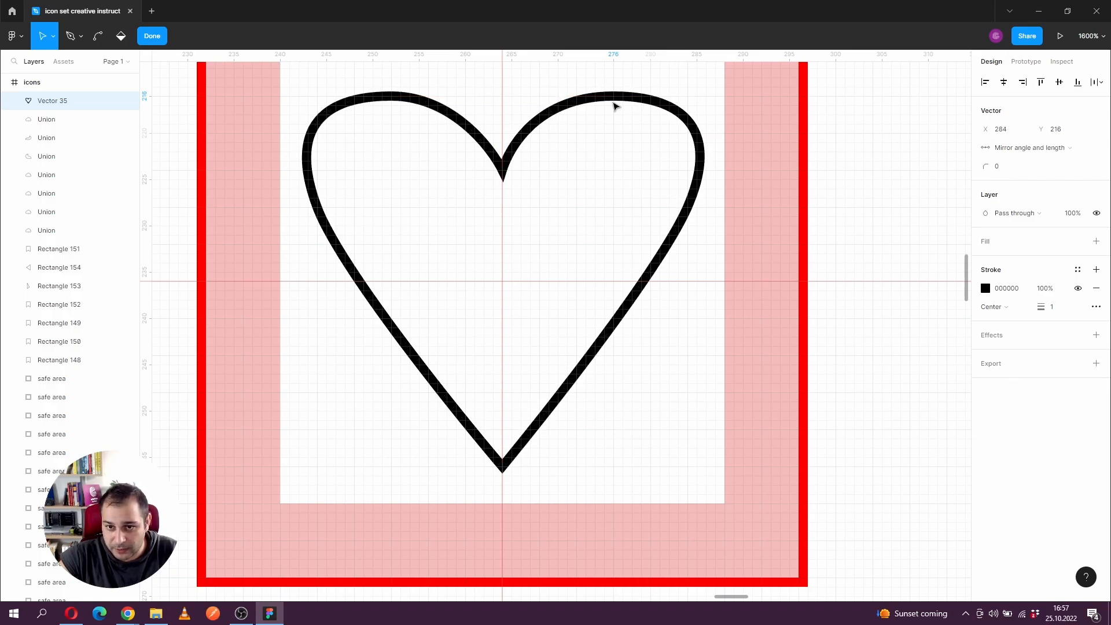
pyautogui.press('Return')
pyautogui.doubleClick(554, 112)
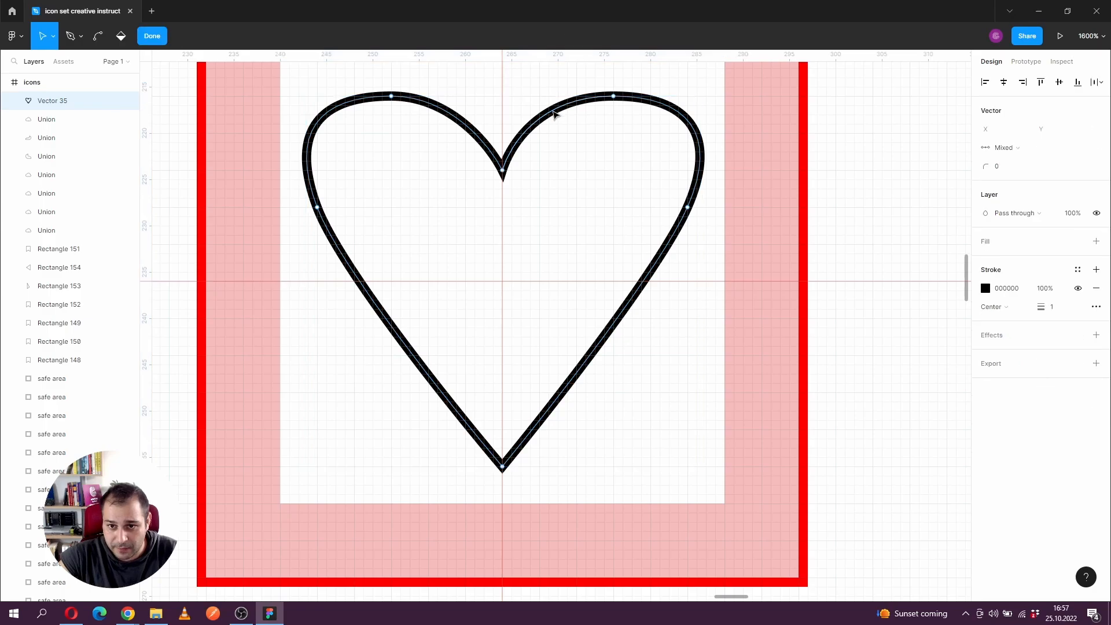
# Step: Extend the curve handle of the heart's top-left lobe anchor to X 260, Y 216, matching the opposite lobe
pyautogui.click(613, 96)
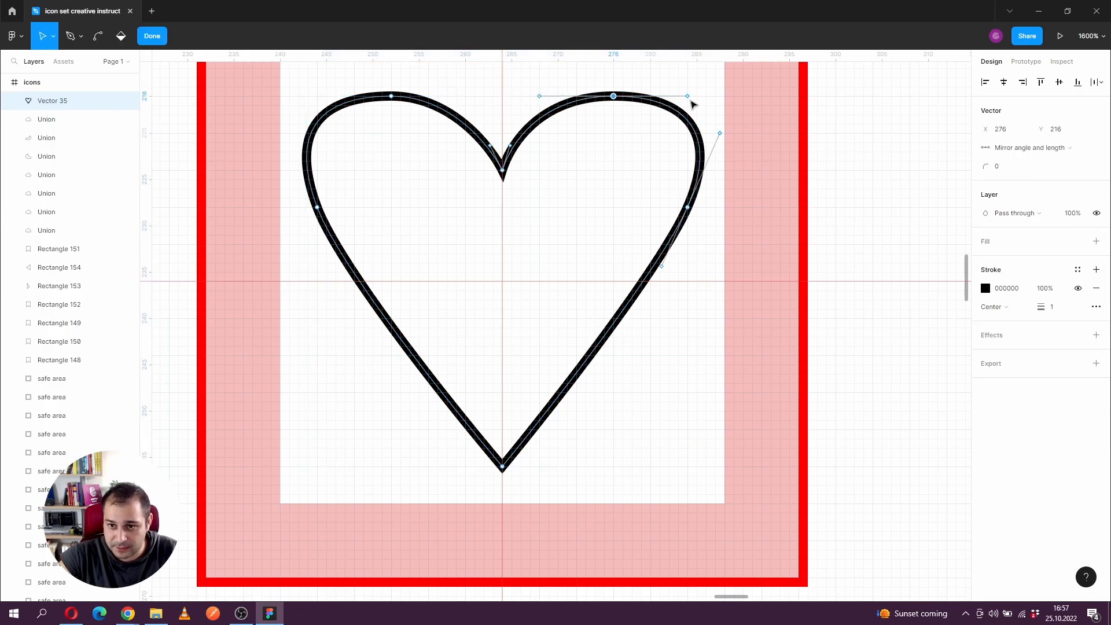
pyautogui.click(391, 96)
pyautogui.moveTo(452, 97); pyautogui.dragTo(466, 95)
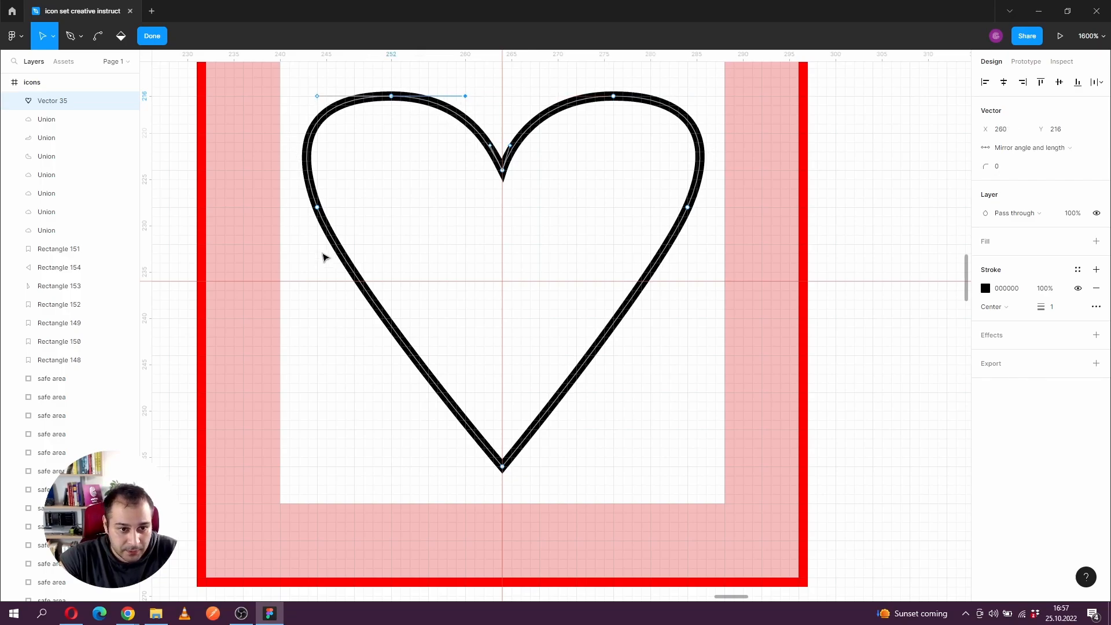
# Step: Set the heart's left side anchor to mirror angle and length, and move its lower handle to X 246, Y 236
pyautogui.click(317, 207)
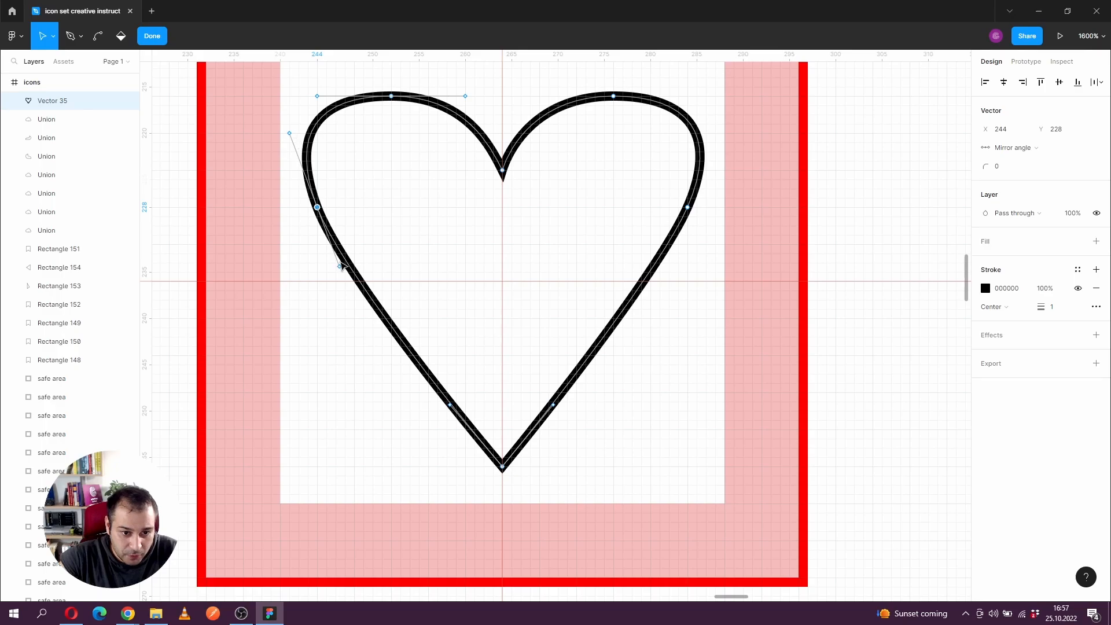
pyautogui.click(1010, 148)
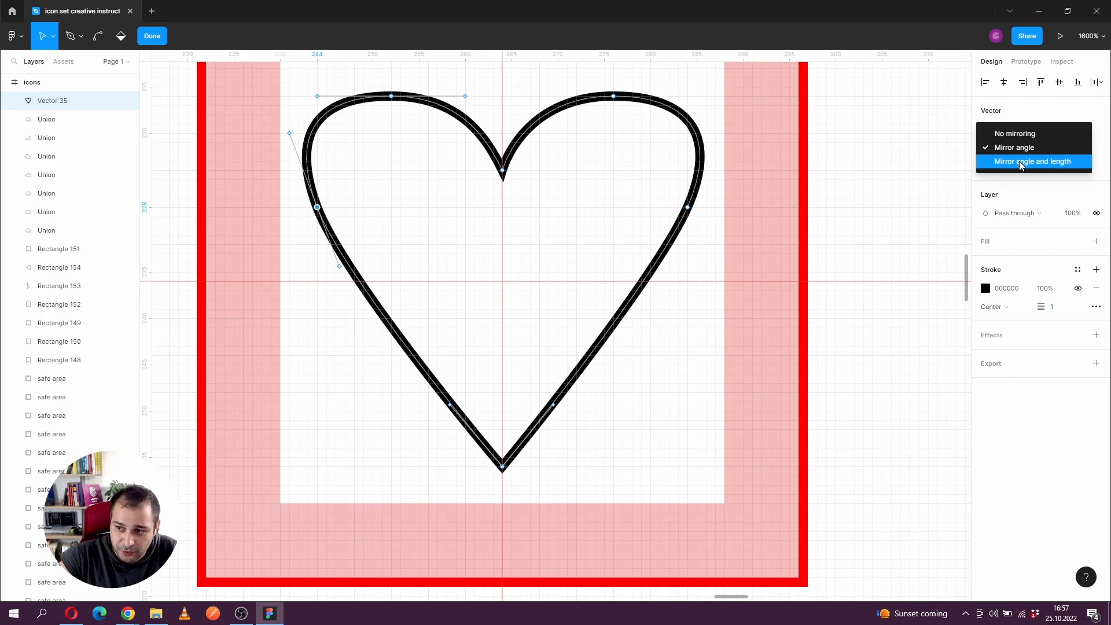
pyautogui.click(1021, 162)
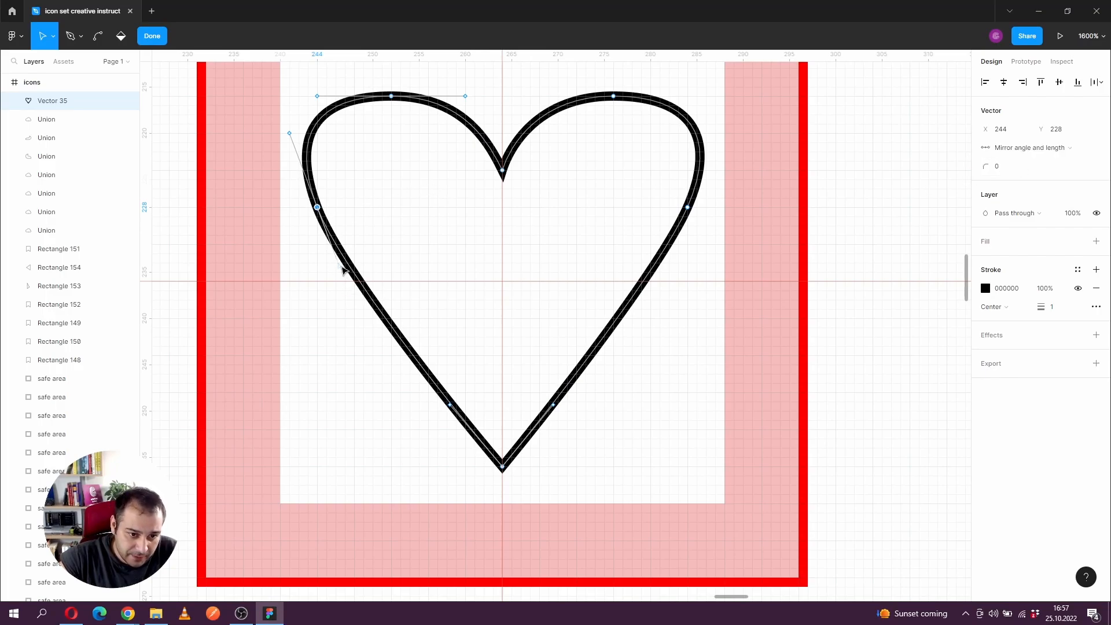
pyautogui.moveTo(339, 266); pyautogui.dragTo(346, 284)
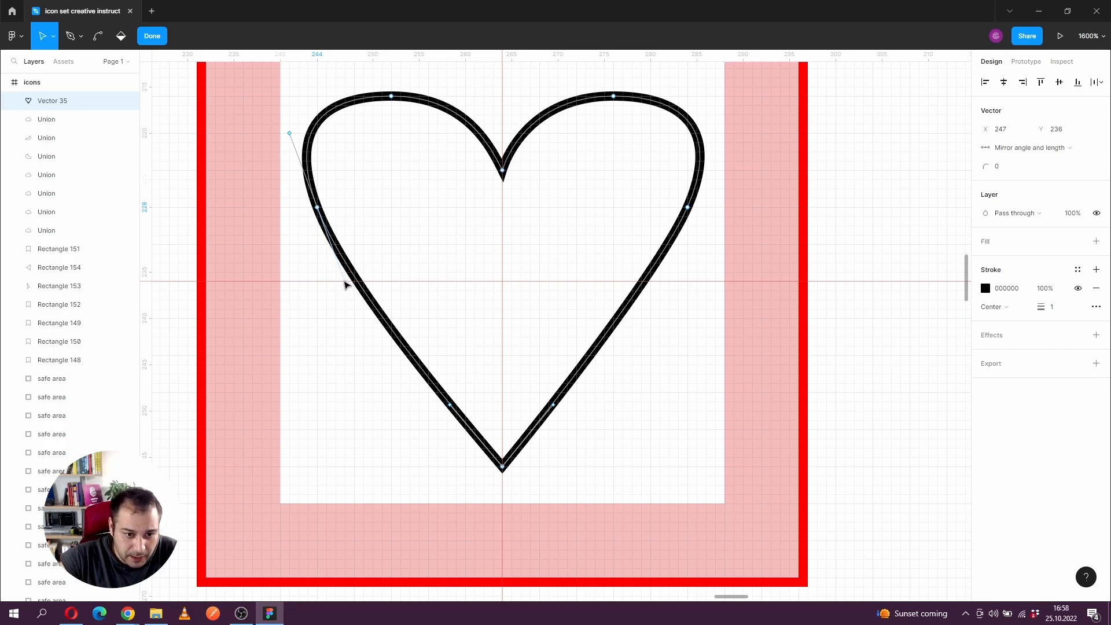
pyautogui.moveTo(345, 285)
pyautogui.mouseDown()
pyautogui.moveTo(356, 285)
pyautogui.moveTo(338, 287)
pyautogui.mouseUp()
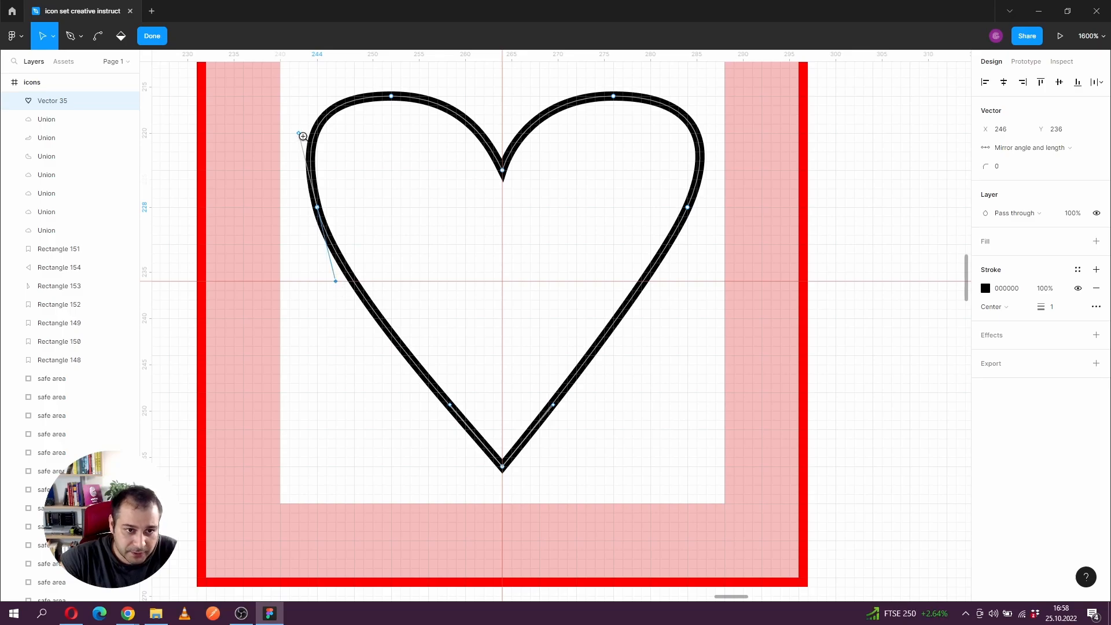
pyautogui.scroll(3, 299, 131)
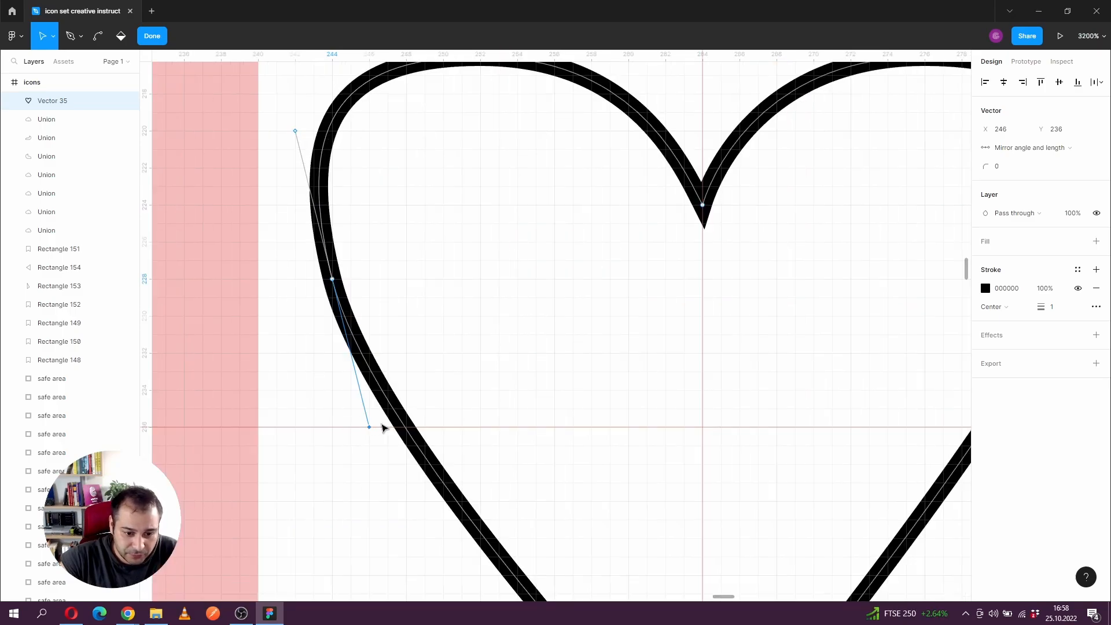
pyautogui.scroll(-3, 435, 312)
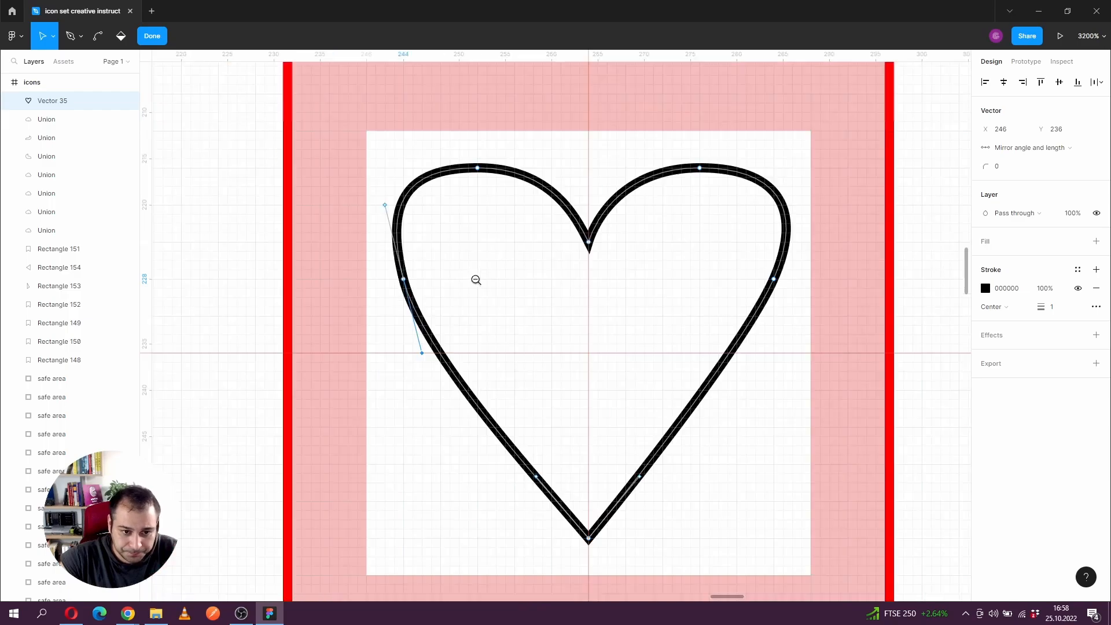
pyautogui.hscroll(3, 476, 280)
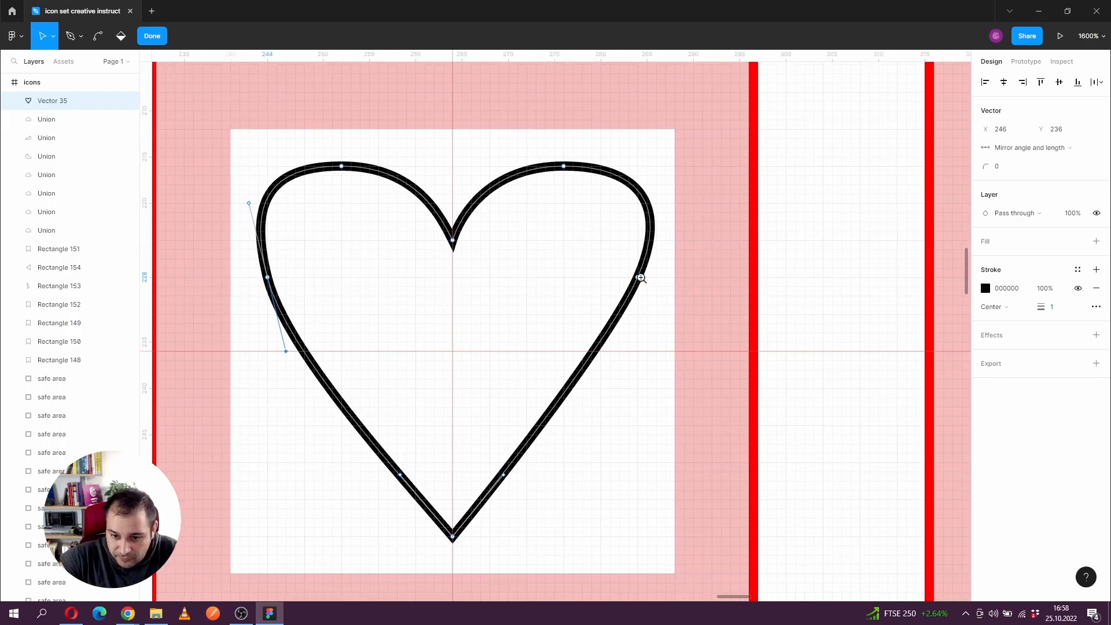
# Step: Set the heart's right side anchor to mirror angle and length, with its lower handle at X 281, Y 236
pyautogui.click(642, 278)
pyautogui.click(636, 278)
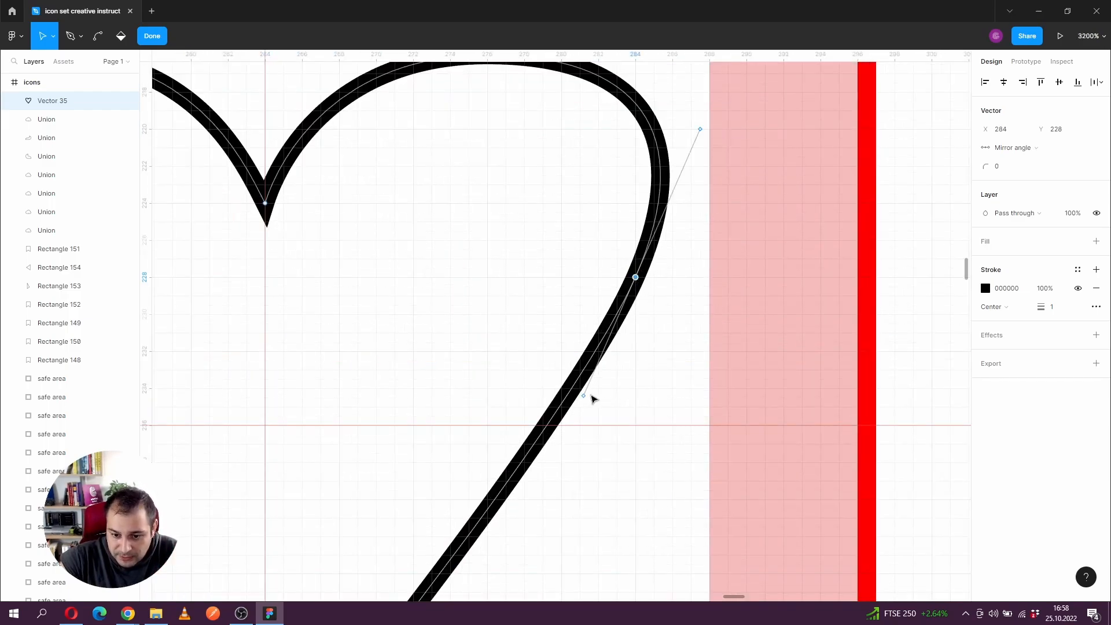
pyautogui.moveTo(584, 396); pyautogui.dragTo(583, 425)
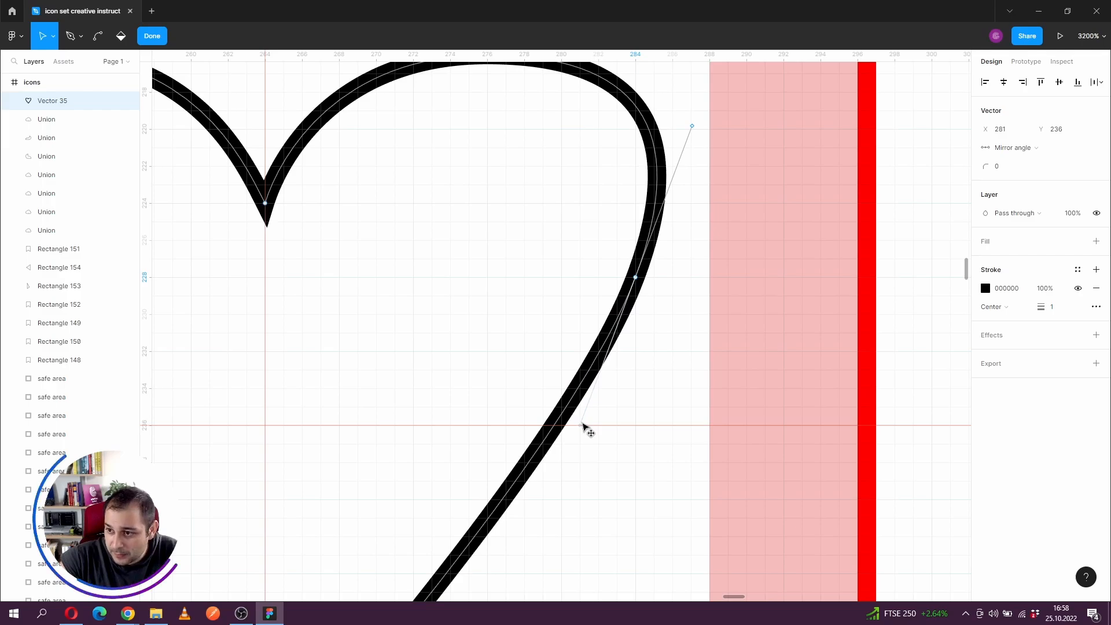
pyautogui.click(1036, 147)
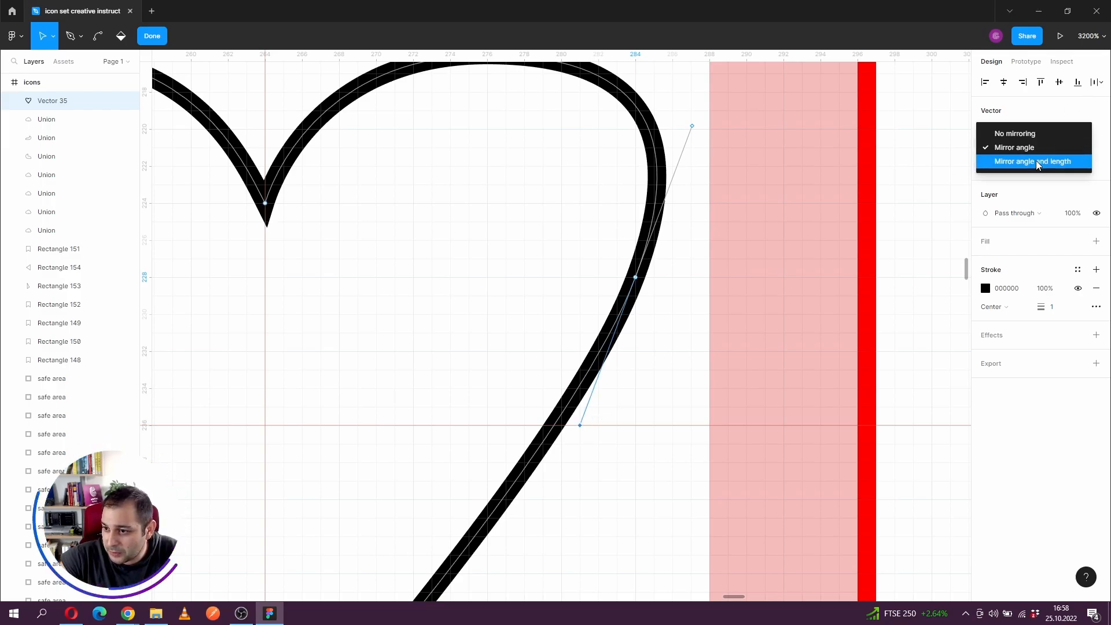
pyautogui.click(1036, 161)
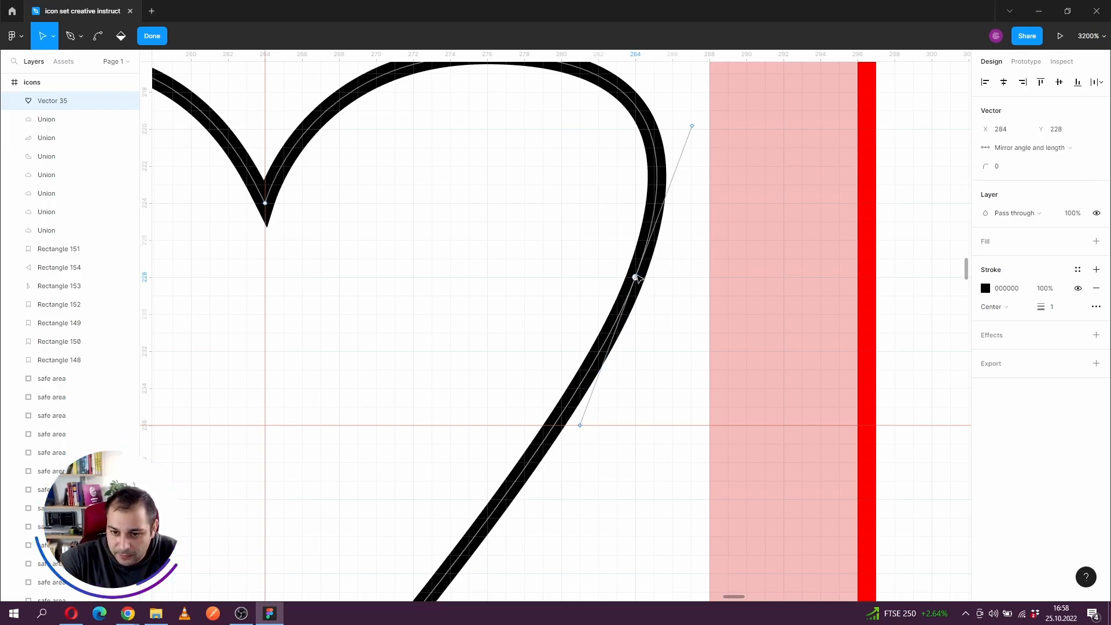
pyautogui.moveTo(580, 426)
pyautogui.mouseDown()
pyautogui.moveTo(542, 514)
pyautogui.moveTo(584, 429)
pyautogui.mouseUp()
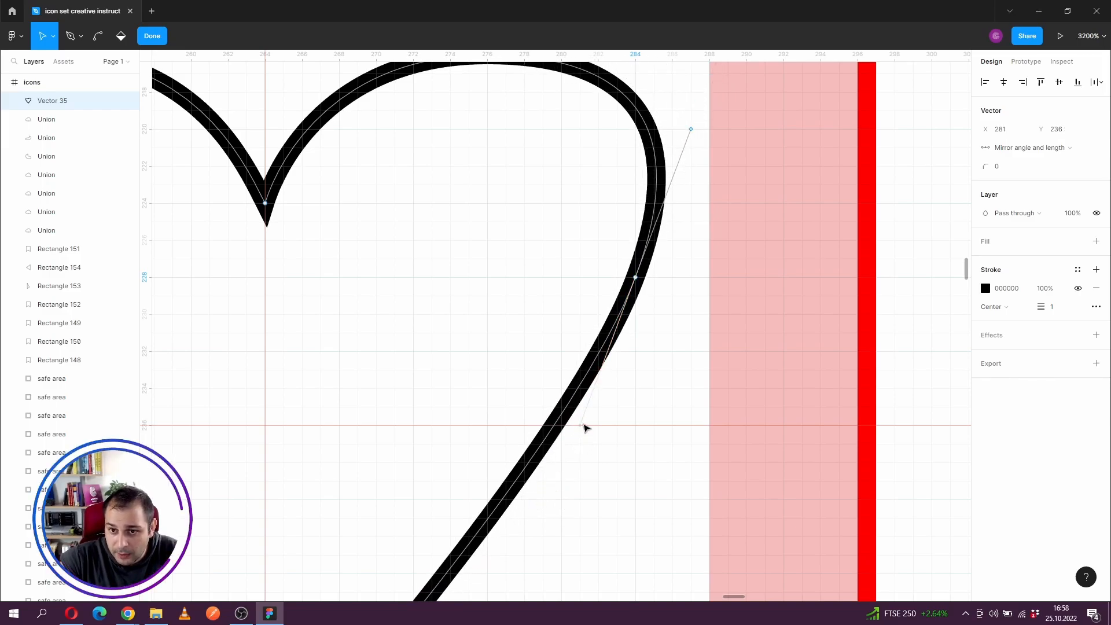
pyautogui.click(553, 281)
pyautogui.moveTo(392, 360); pyautogui.dragTo(408, 344)
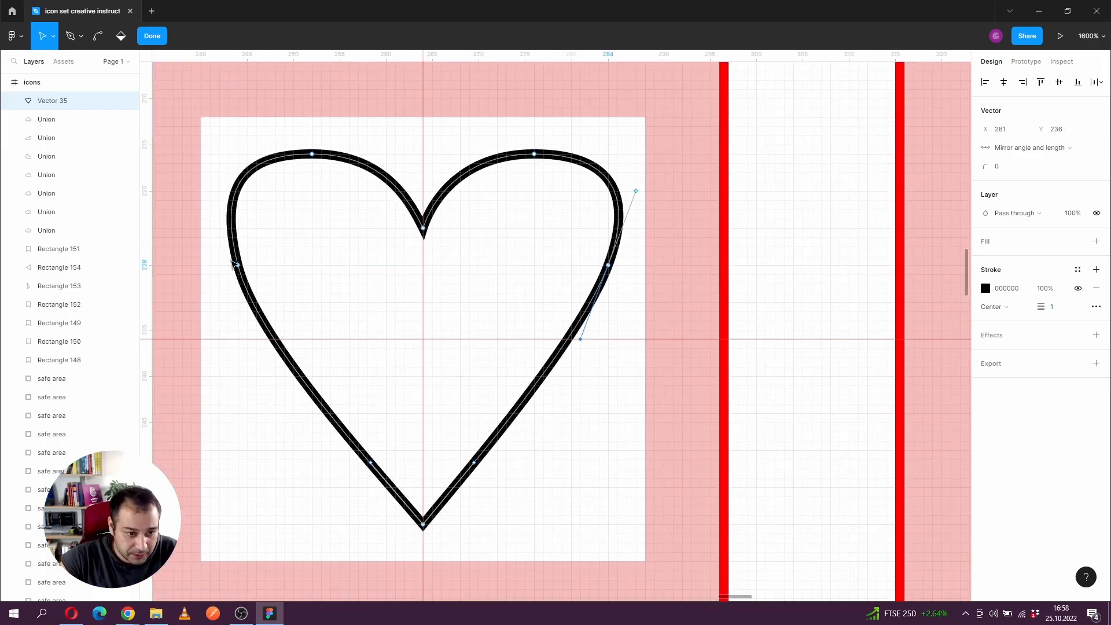
# Step: Move the heart's two side anchors down together to Y 232 and finish editing the path
pyautogui.moveTo(205, 253); pyautogui.dragTo(624, 277)
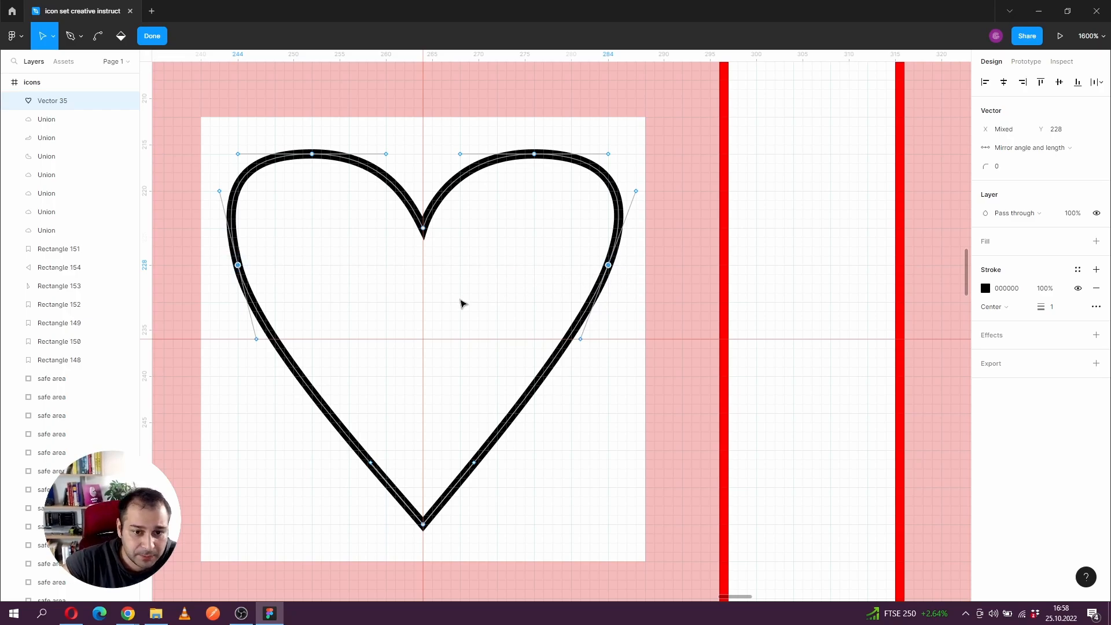
pyautogui.press('Down')
pyautogui.press('Down')
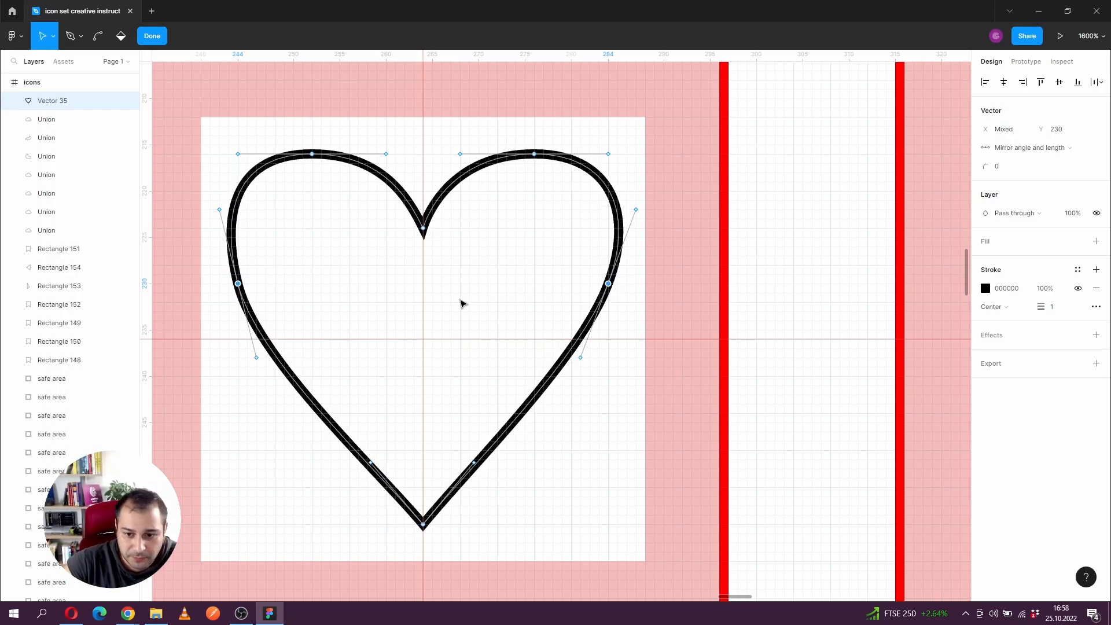
pyautogui.press('Down')
pyautogui.press('Down')
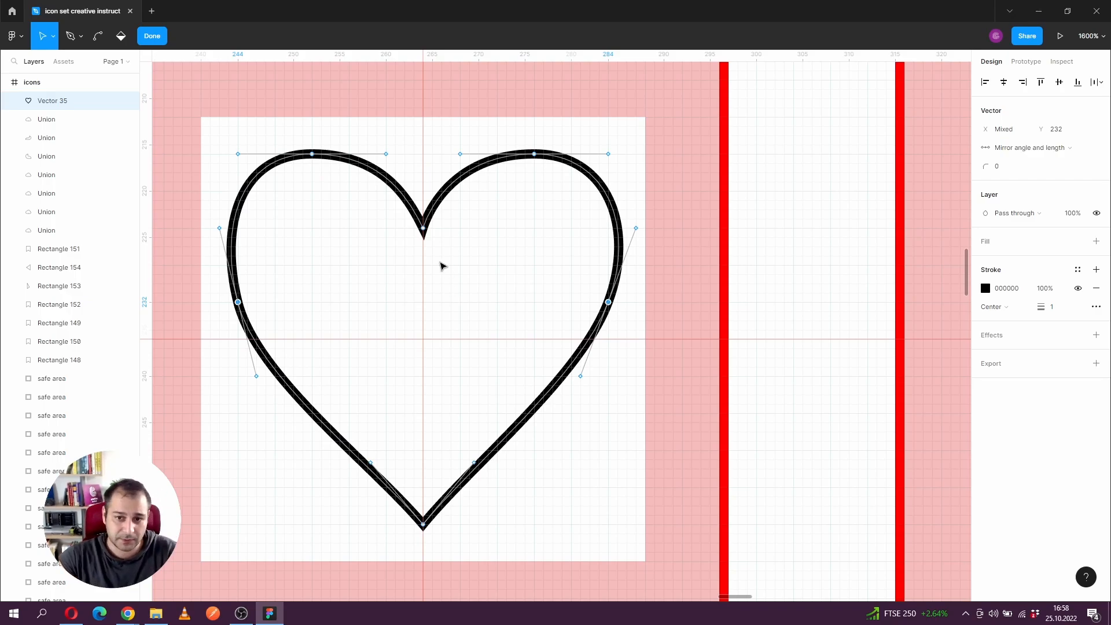
pyautogui.press('Escape')
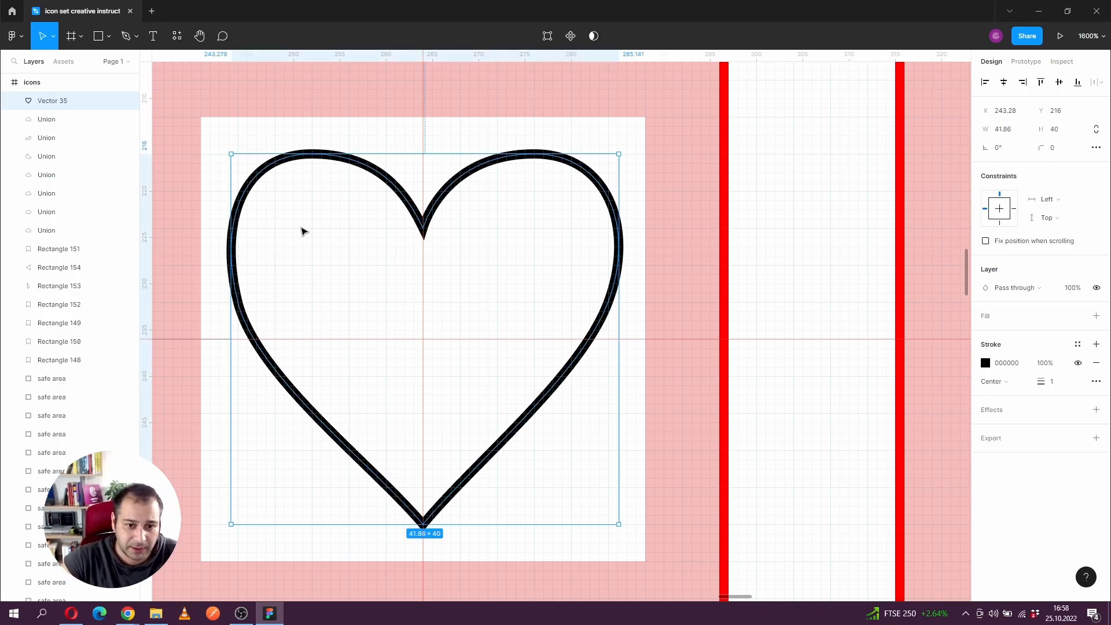
# Step: Reshape the heart's top notch with its right handle at X 266, Y 220 and the left handle symmetrical to it
pyautogui.scroll(3, 418, 217)
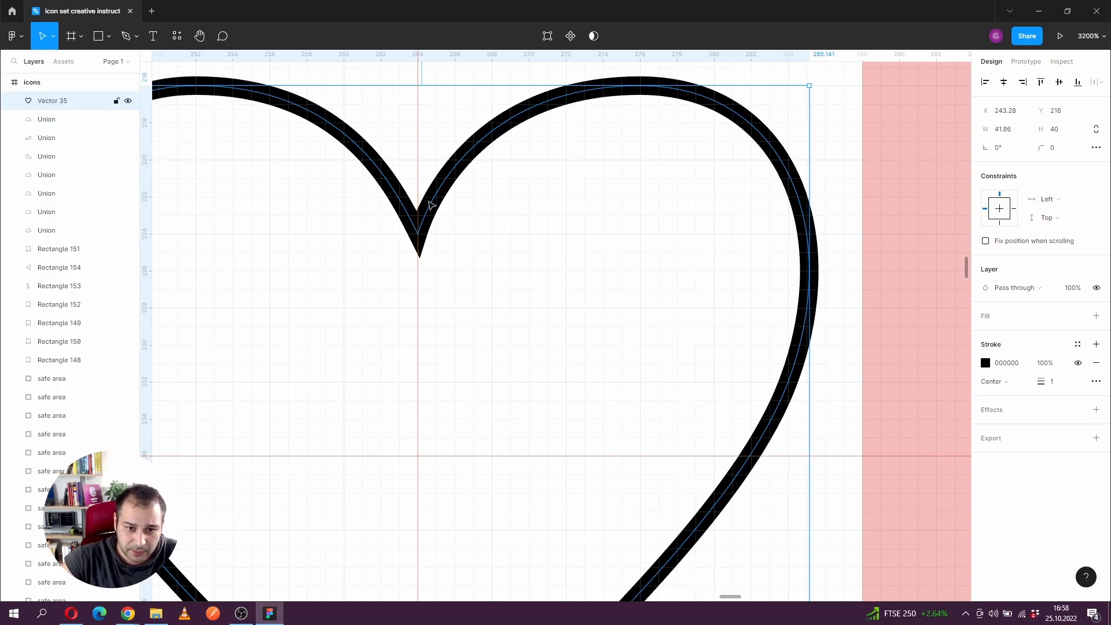
pyautogui.doubleClick(419, 233)
pyautogui.click(418, 234)
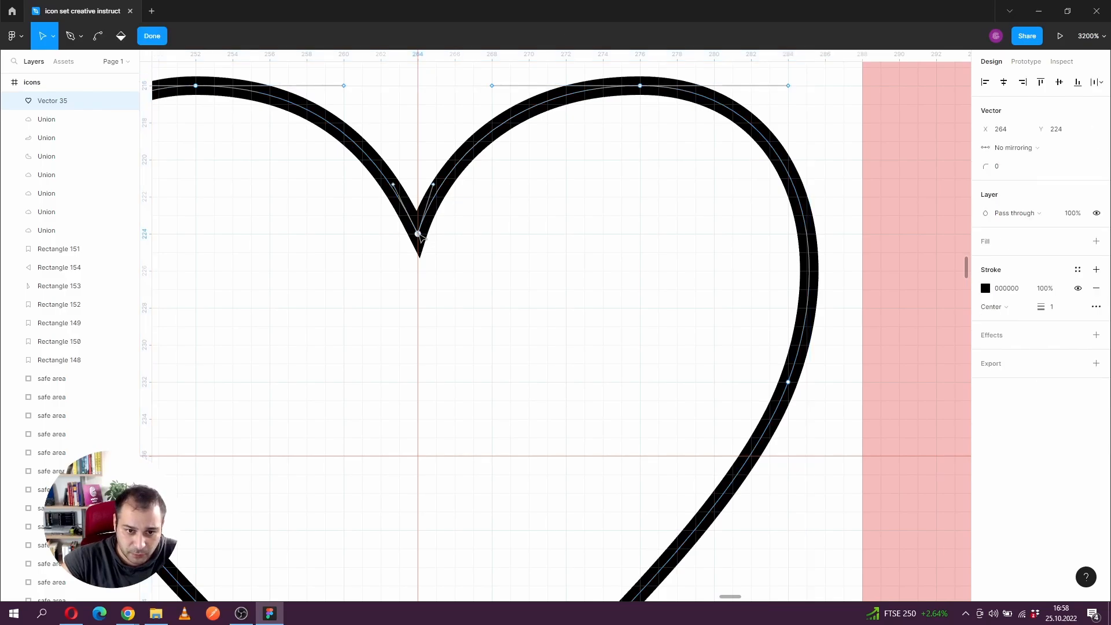
pyautogui.click(411, 184)
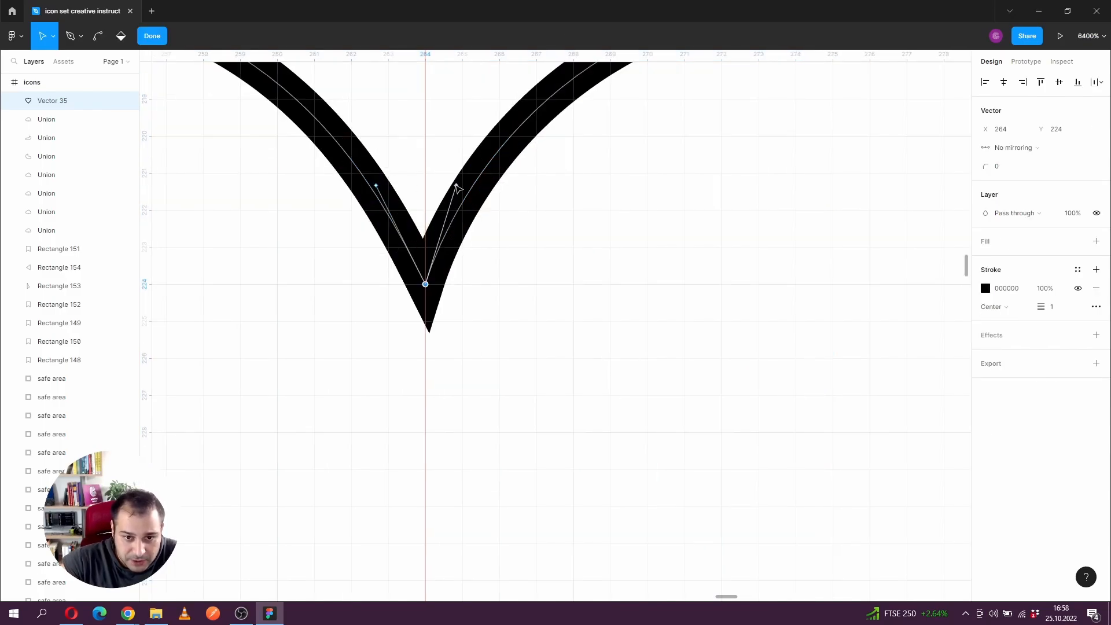
pyautogui.moveTo(456, 186)
pyautogui.mouseDown()
pyautogui.moveTo(485, 154)
pyautogui.moveTo(479, 144)
pyautogui.moveTo(502, 141)
pyautogui.mouseUp()
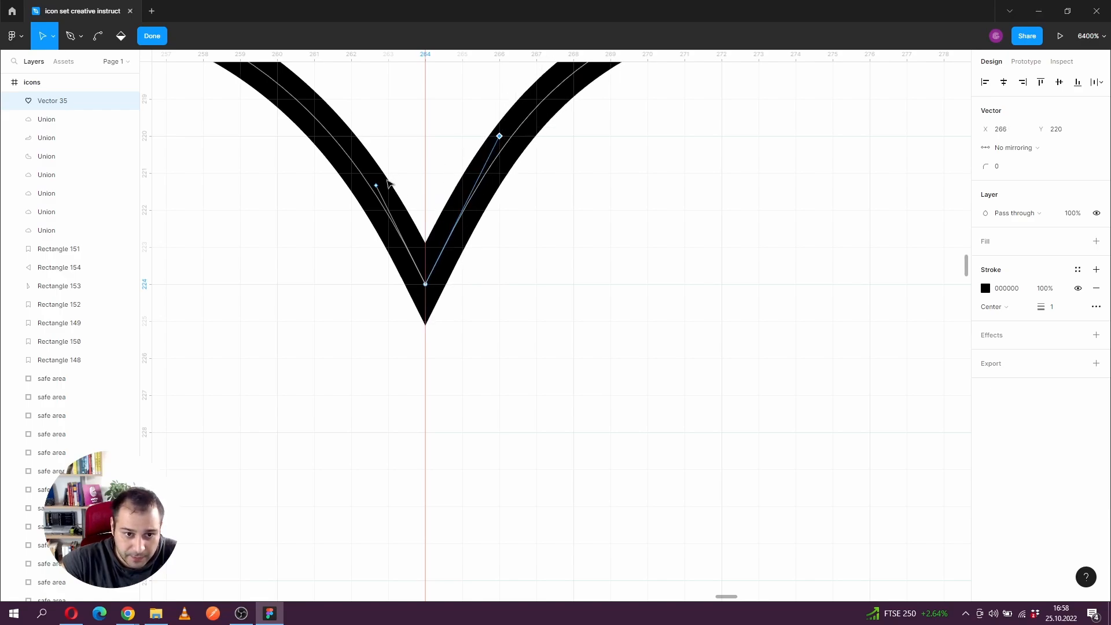
pyautogui.moveTo(376, 186); pyautogui.dragTo(351, 137)
pyautogui.press('Escape')
# Step: Give the heart outline a stroke weight of 2, aligned inside
pyautogui.press('z')
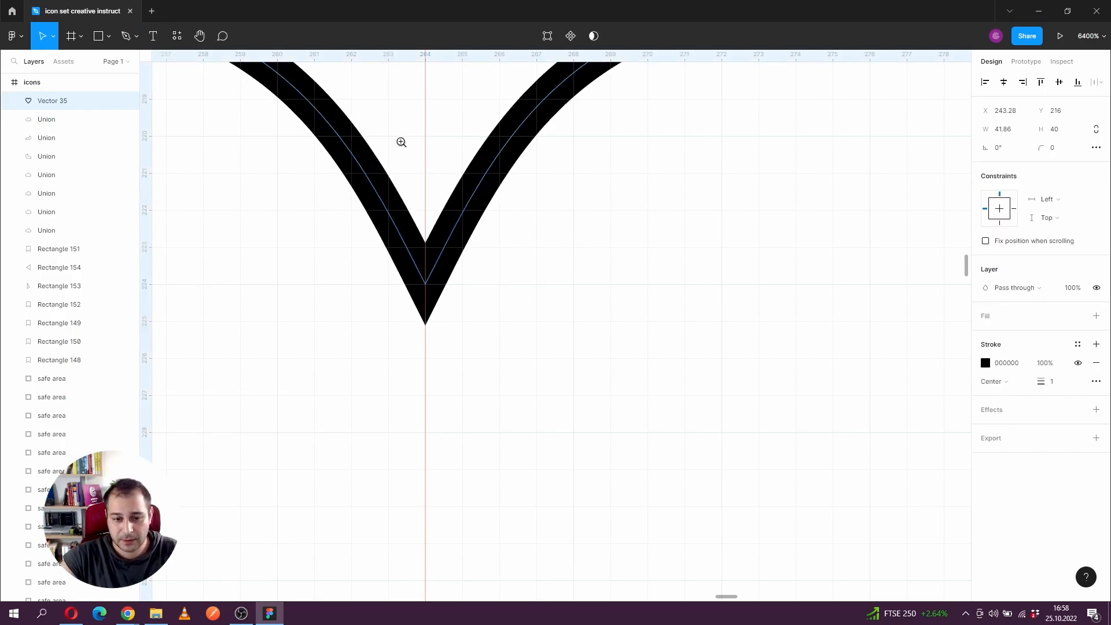
pyautogui.keyDown('alt'); pyautogui.click(403, 142); pyautogui.keyUp('alt')
pyautogui.keyDown('alt'); pyautogui.click(403, 142); pyautogui.keyUp('alt')
pyautogui.keyDown('alt'); pyautogui.click(403, 142); pyautogui.keyUp('alt')
pyautogui.click(612, 328)
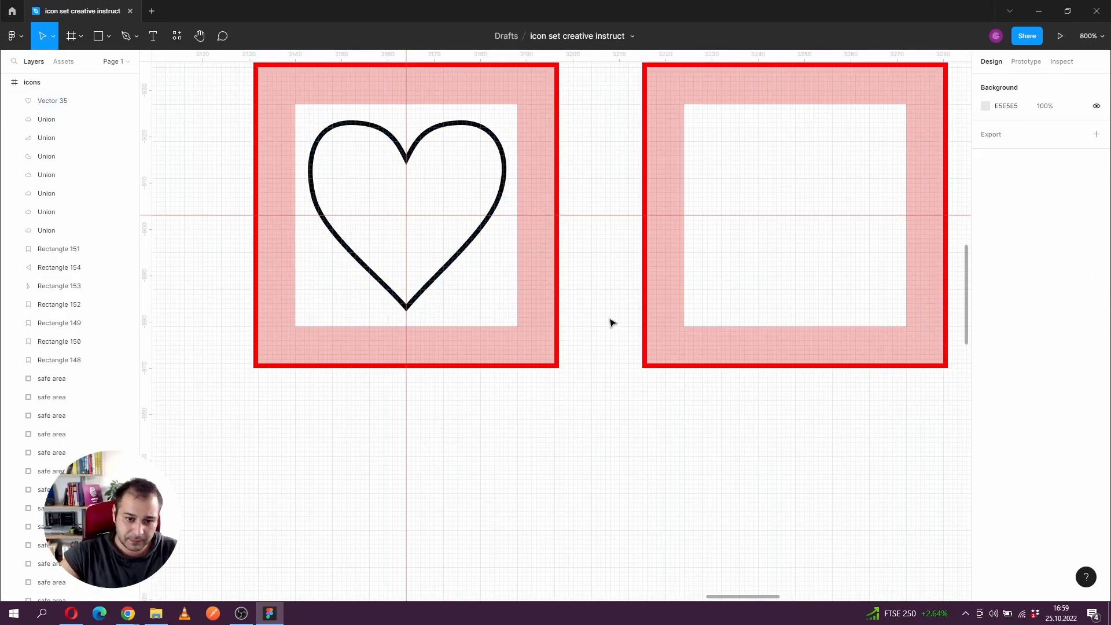
pyautogui.moveTo(610, 320); pyautogui.dragTo(655, 355)
pyautogui.click(399, 283)
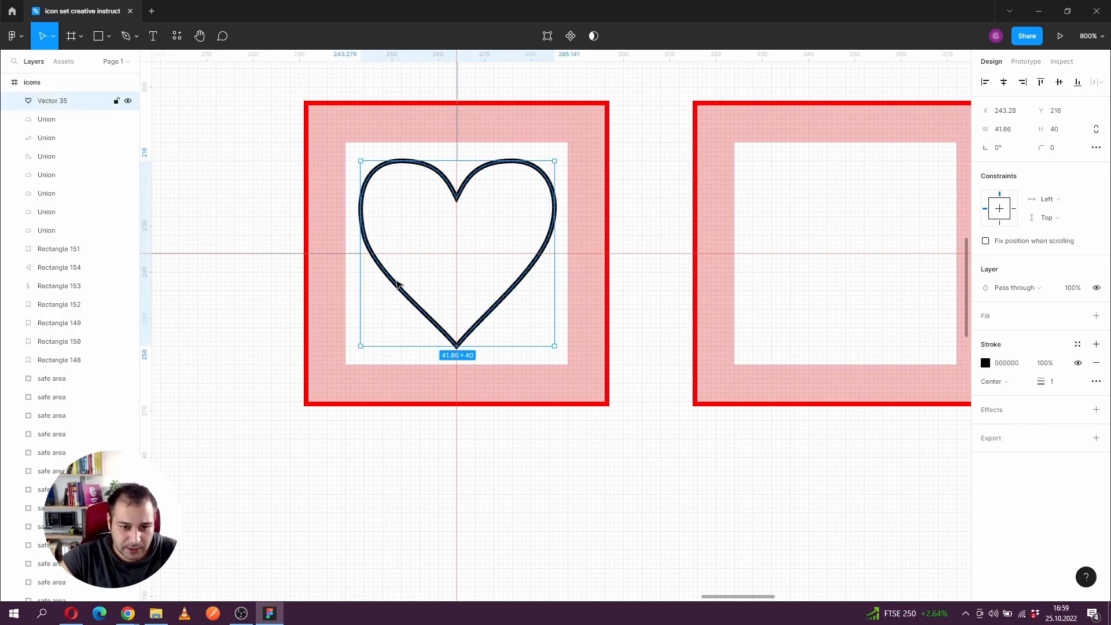
pyautogui.click(1060, 383)
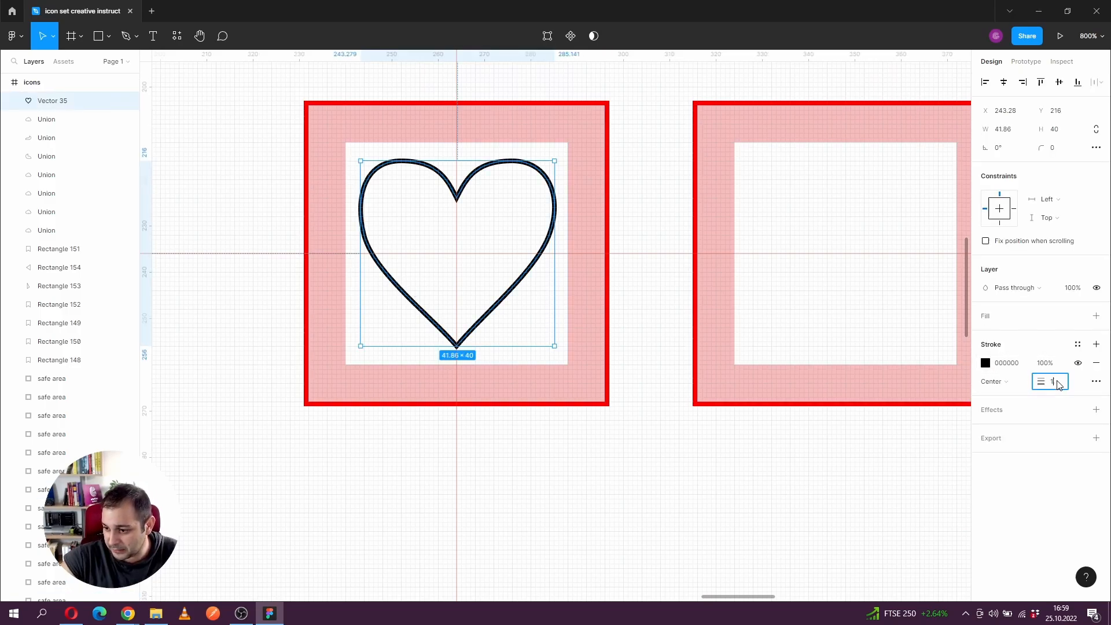
pyautogui.click(1009, 388)
pyautogui.click(1005, 394)
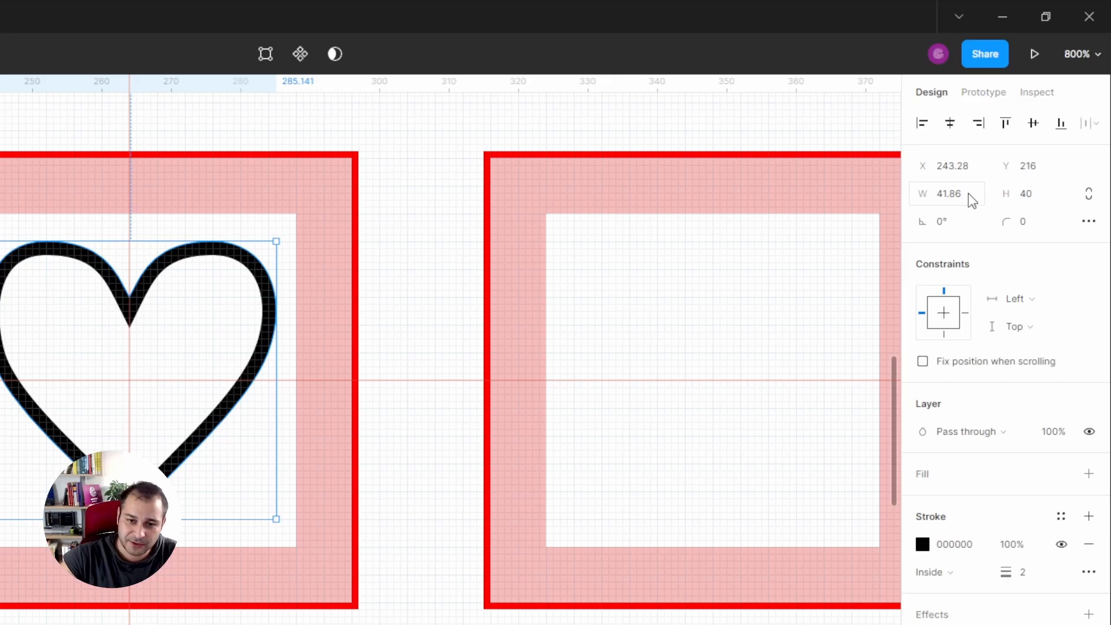
# Step: Resize the heart to a width of 40 and a height of 38
pyautogui.click(924, 199)
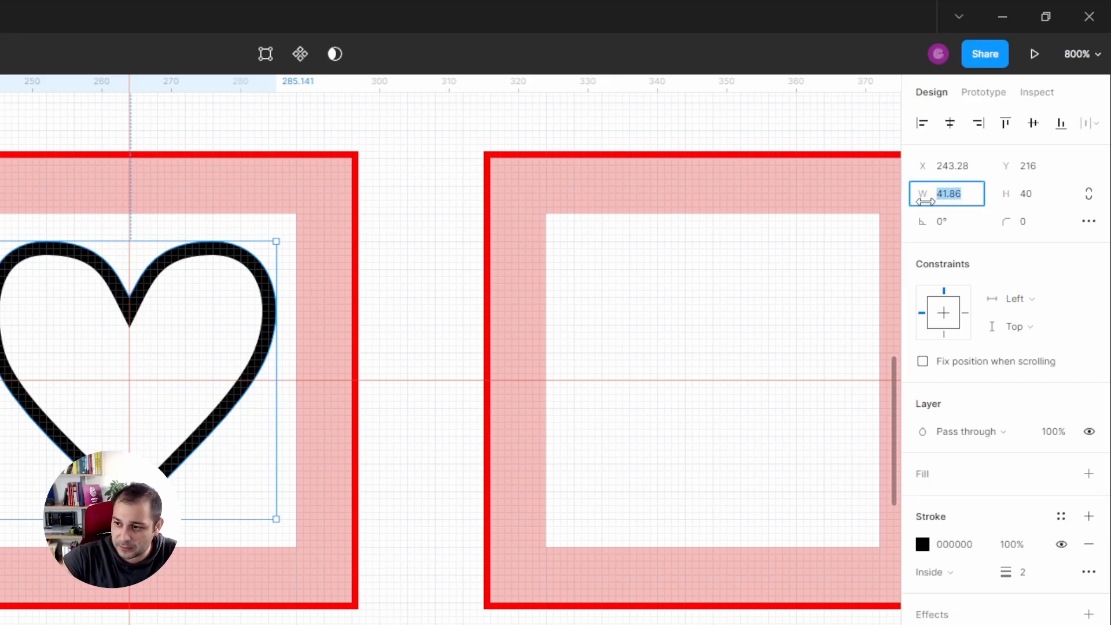
pyautogui.write('40')
pyautogui.press('Tab')
pyautogui.write('3')
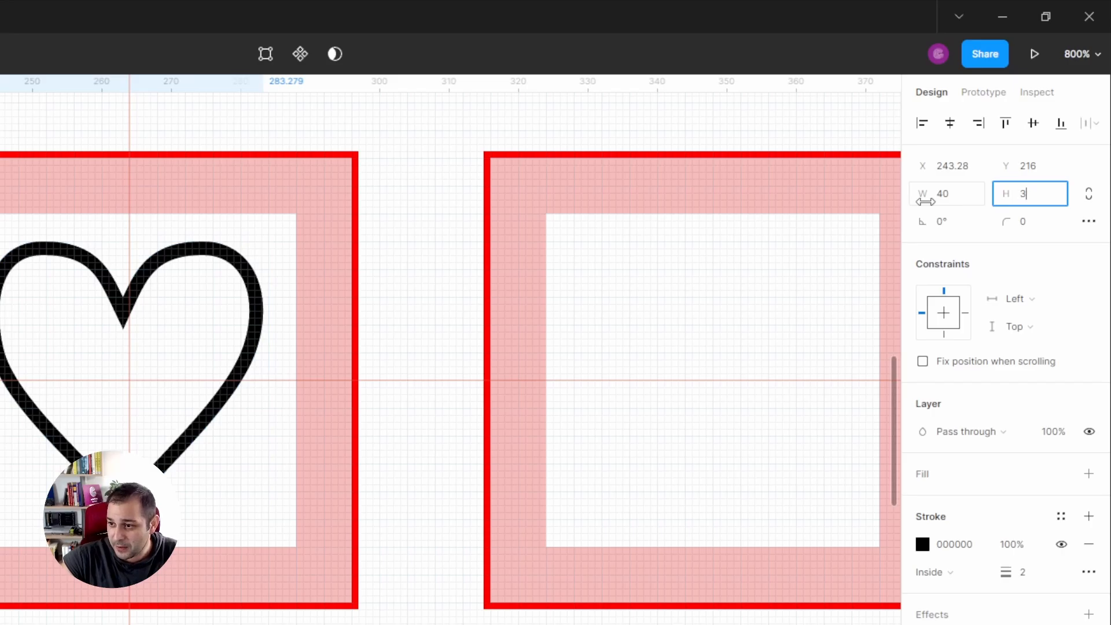
pyautogui.press('Return')
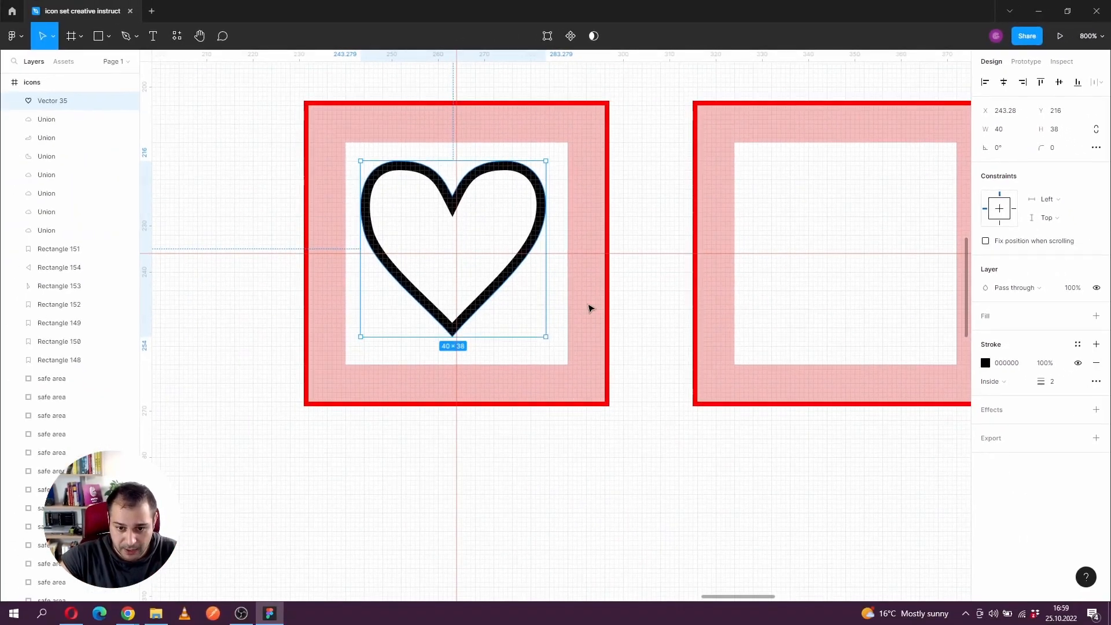
# Step: Centre the heart horizontally and vertically on its frame's safe area and clear the selection
pyautogui.press('capslock')
pyautogui.press('capslock')
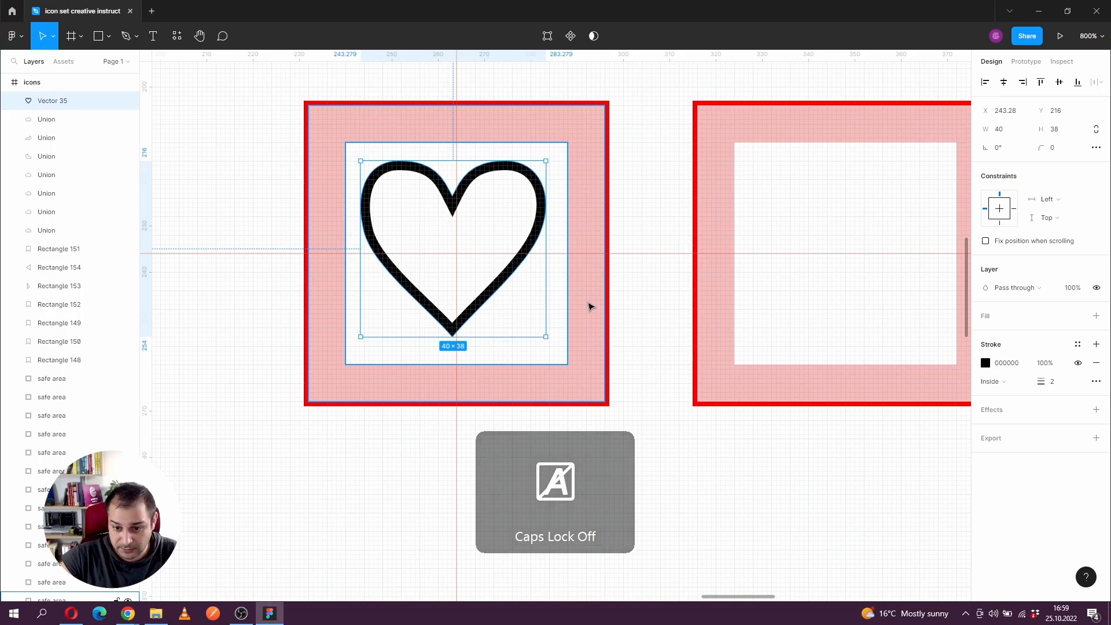
pyautogui.click(589, 307)
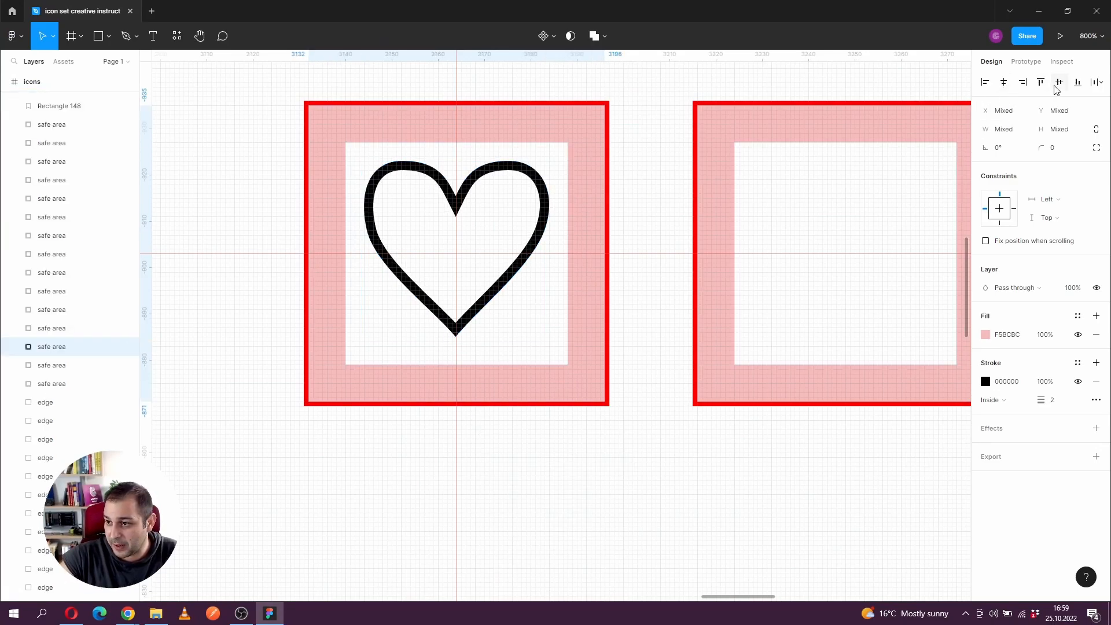
pyautogui.click(640, 194)
pyautogui.hscroll(2, 590, 199)
pyautogui.scroll(-3, 591, 199)
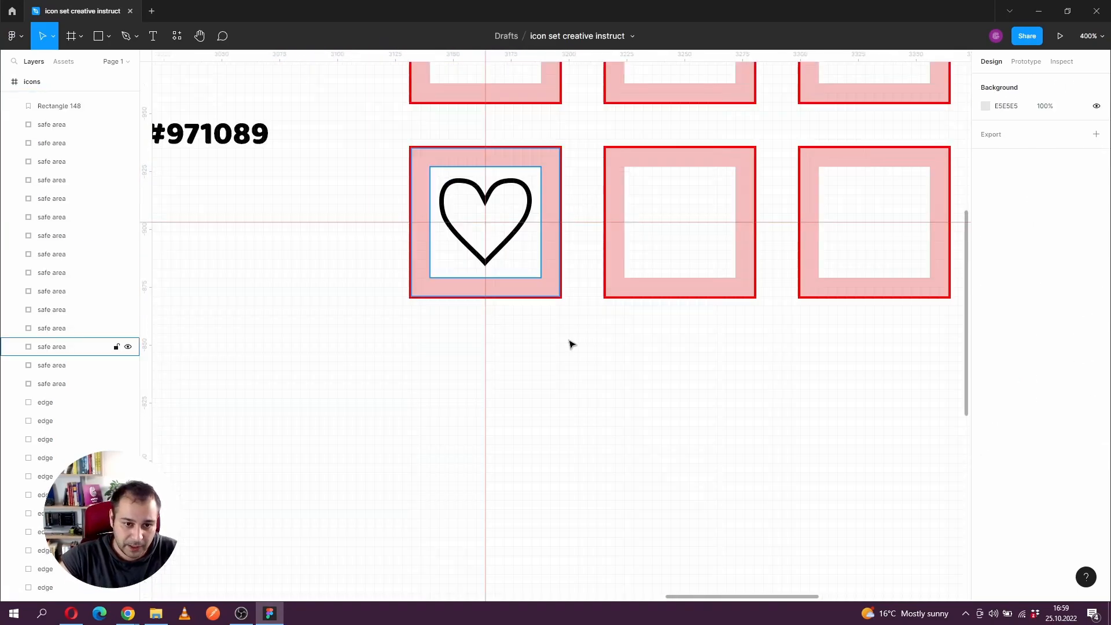
# Step: Duplicate the outlined heart into the second frame of the heart row at X 328, Y 217
pyautogui.hscroll(2, 571, 343)
pyautogui.click(434, 263)
pyautogui.moveTo(431, 257); pyautogui.dragTo(625, 259)
pyautogui.moveTo(655, 402); pyautogui.dragTo(538, 439)
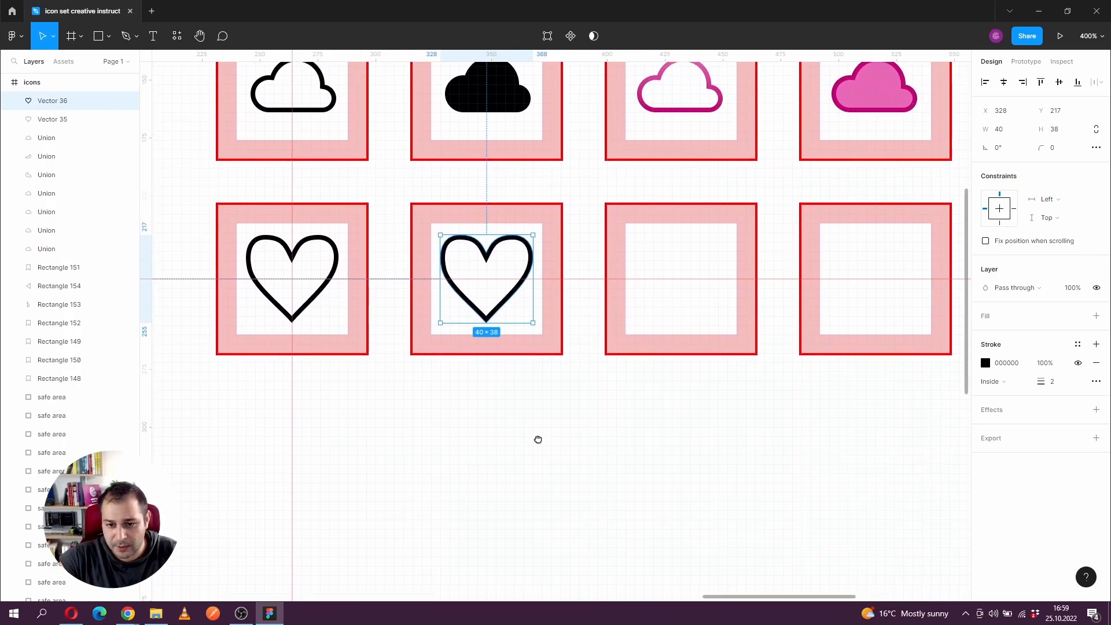
# Step: Add a solid 000000 fill to the duplicated heart in the second frame and clear the selection
pyautogui.click(1096, 316)
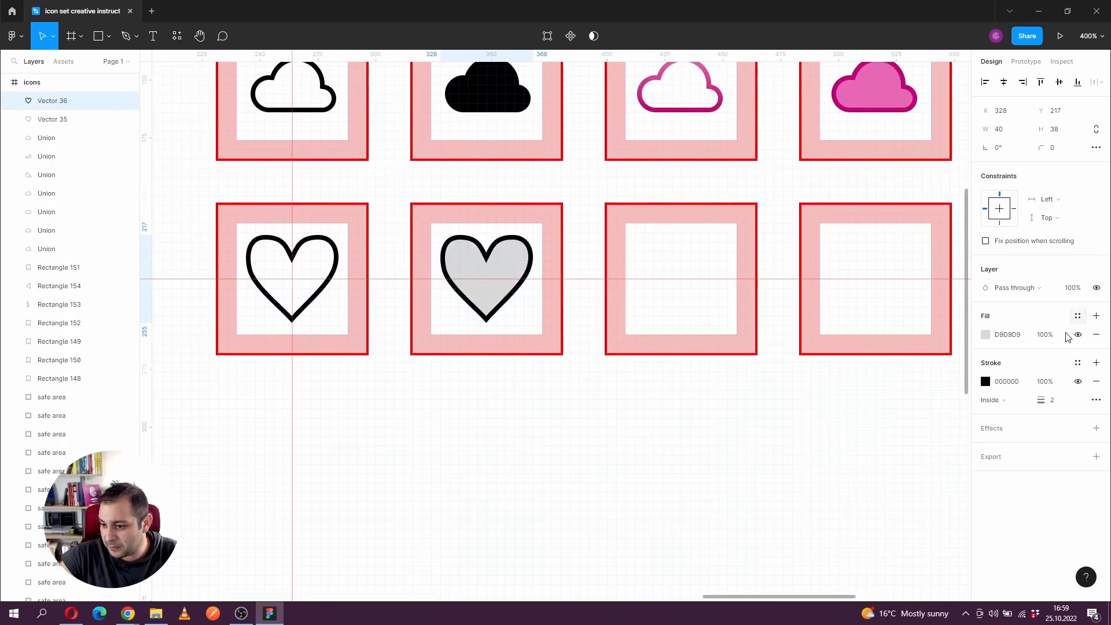
pyautogui.click(987, 335)
pyautogui.moveTo(871, 416); pyautogui.dragTo(686, 529)
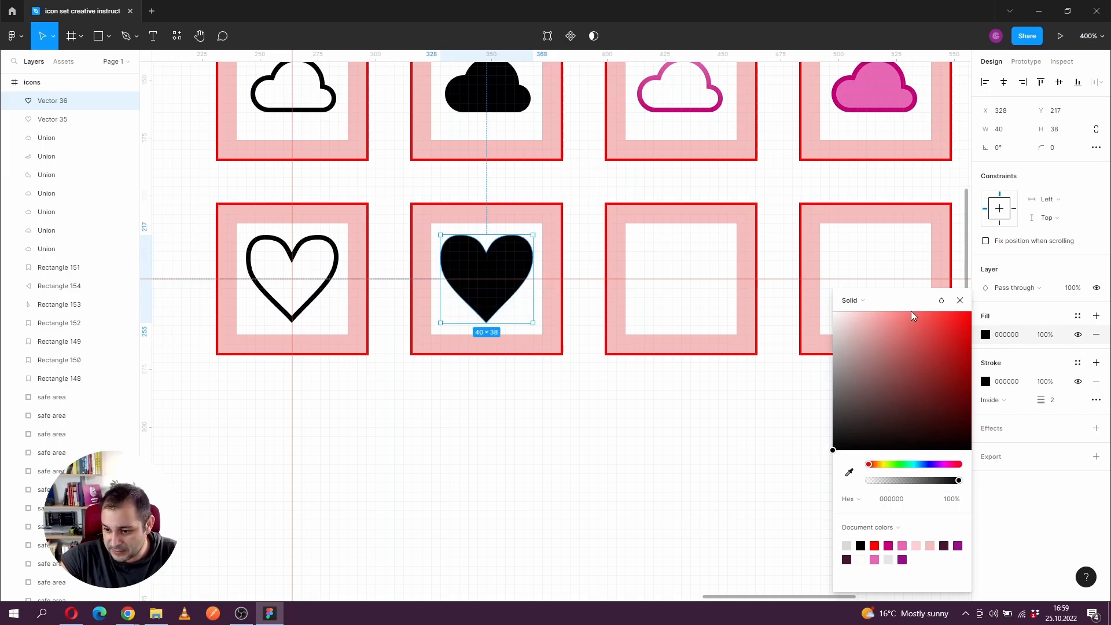
pyautogui.click(961, 300)
pyautogui.click(643, 439)
pyautogui.moveTo(648, 428); pyautogui.dragTo(534, 452)
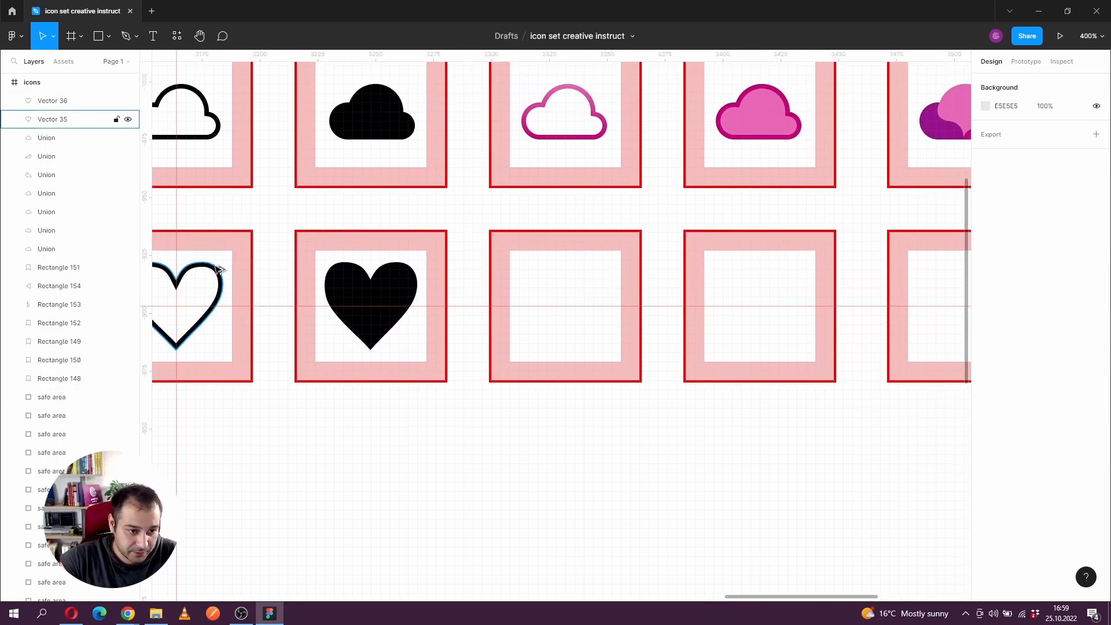
# Step: Duplicate the outlined heart into the third frame at X 412, Y 217 and give it the gradient-outlined cloud's copied properties
pyautogui.moveTo(211, 269); pyautogui.dragTo(599, 286)
pyautogui.click(566, 144)
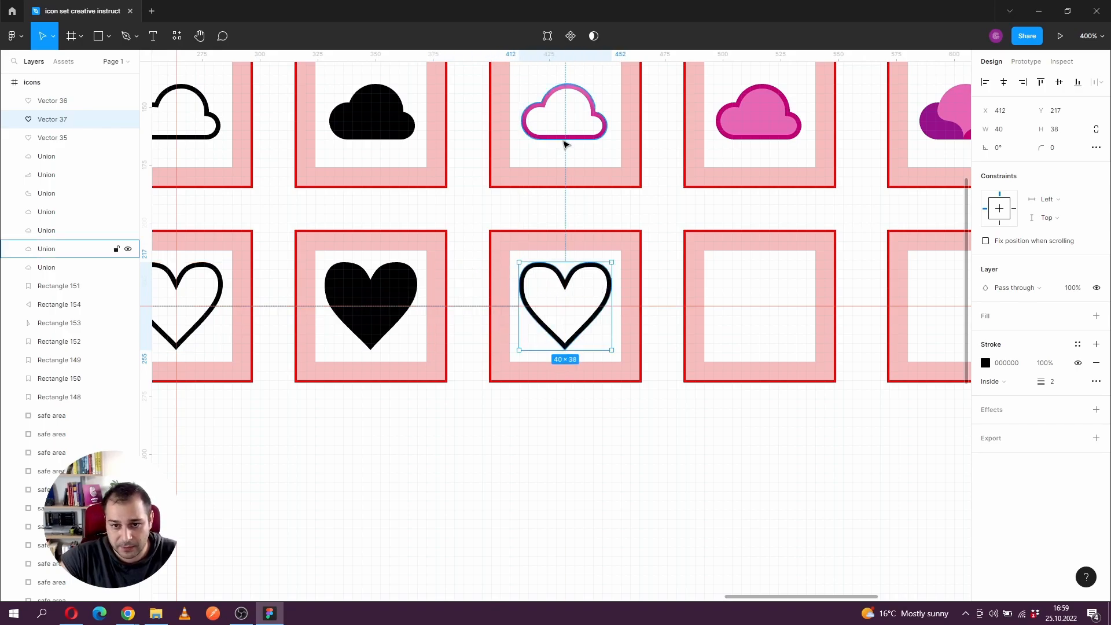
pyautogui.rightClick(564, 143)
pyautogui.moveTo(619, 191)
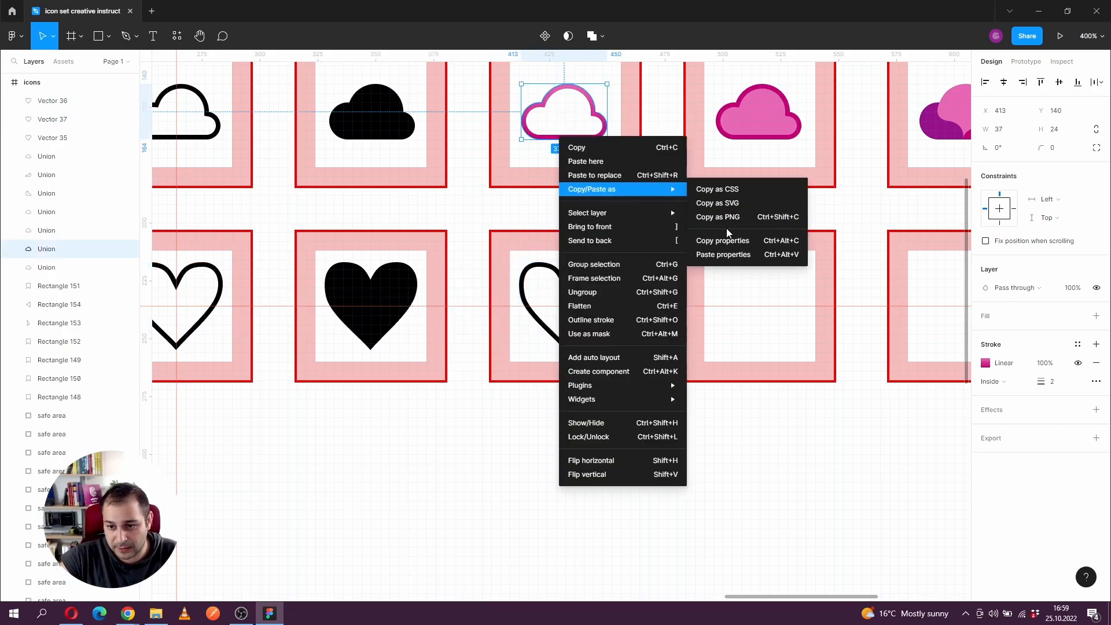
pyautogui.click(725, 243)
pyautogui.click(576, 272)
pyautogui.rightClick(577, 261)
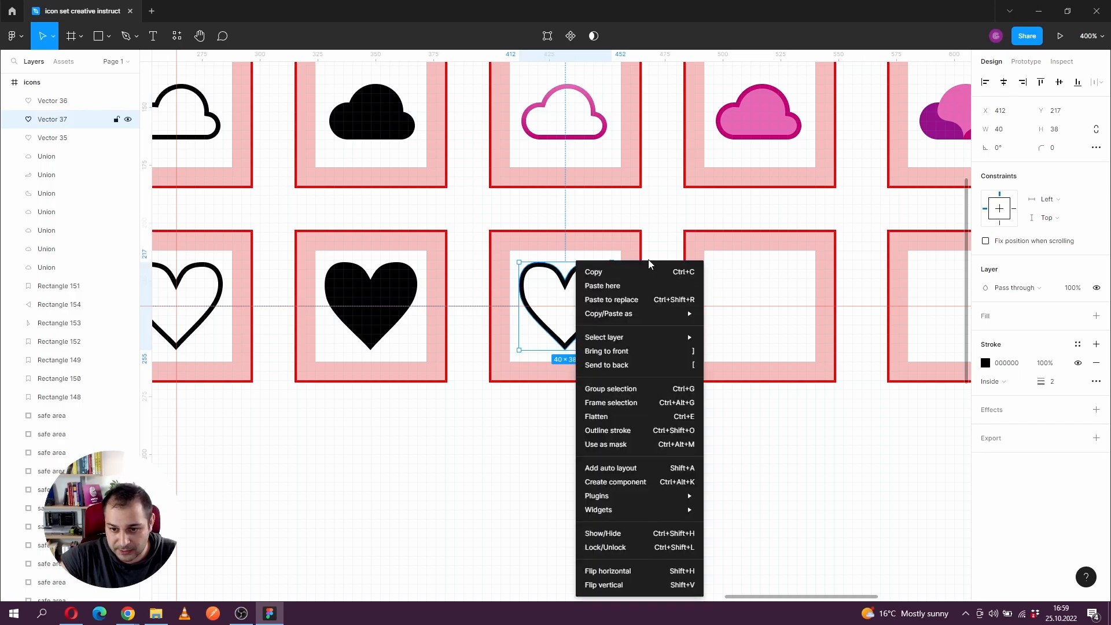
pyautogui.moveTo(640, 319)
pyautogui.click(741, 379)
pyautogui.hscroll(3, 722, 484)
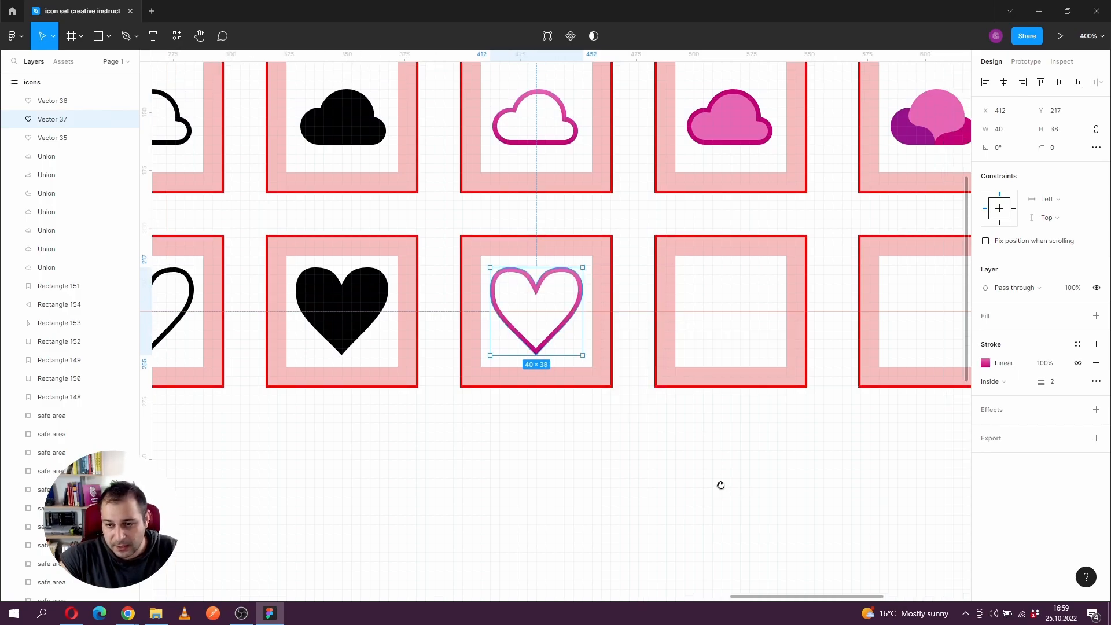
# Step: Duplicate the black filled heart into the fourth frame of the heart row at X 497, Y 217
pyautogui.scroll(-3, 654, 463)
pyautogui.hscroll(1, 662, 461)
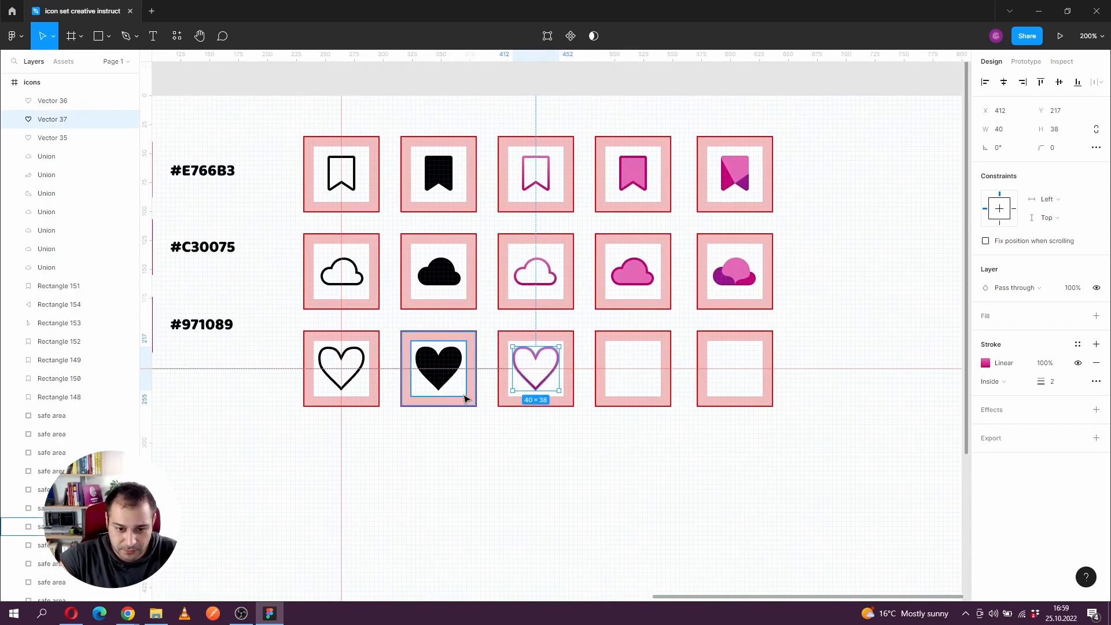
pyautogui.click(455, 367)
pyautogui.moveTo(454, 368); pyautogui.dragTo(648, 364)
pyautogui.scroll(3, 680, 320)
pyautogui.hscroll(1, 547, 223)
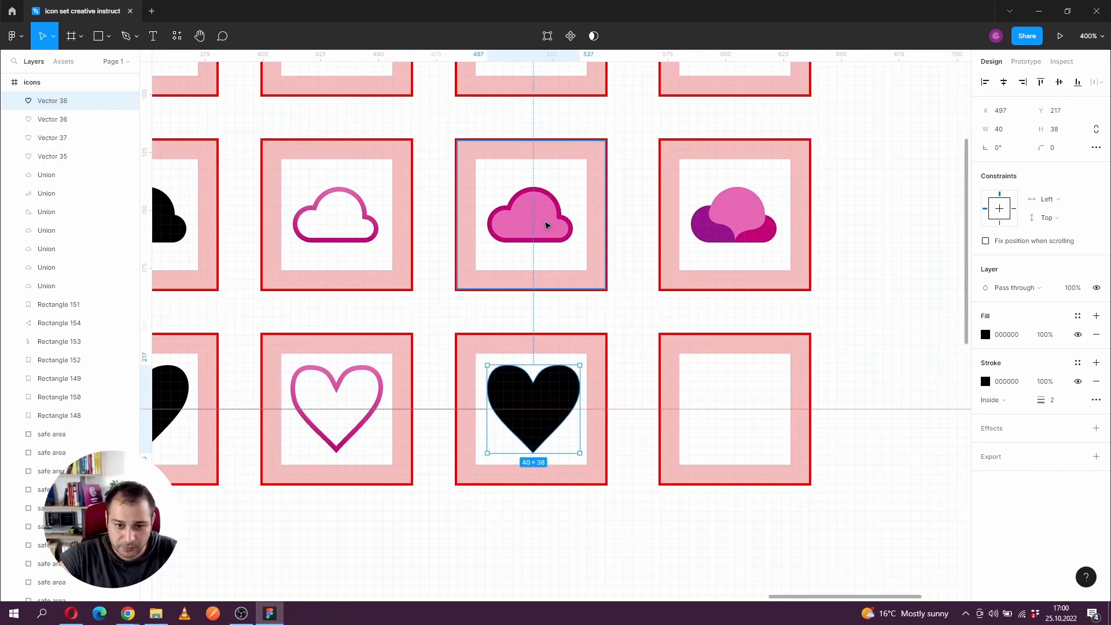
# Step: Copy the two-tone cloud's properties onto the heart in the fourth frame and clear the selection
pyautogui.rightClick(530, 225)
pyautogui.moveTo(581, 277)
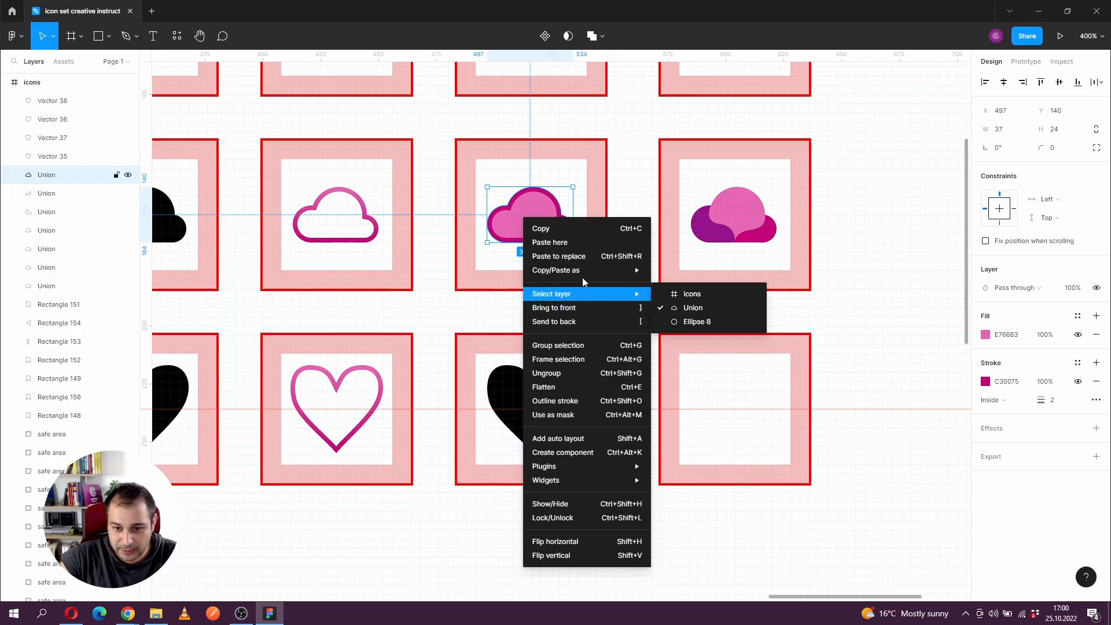
pyautogui.click(674, 322)
pyautogui.click(556, 391)
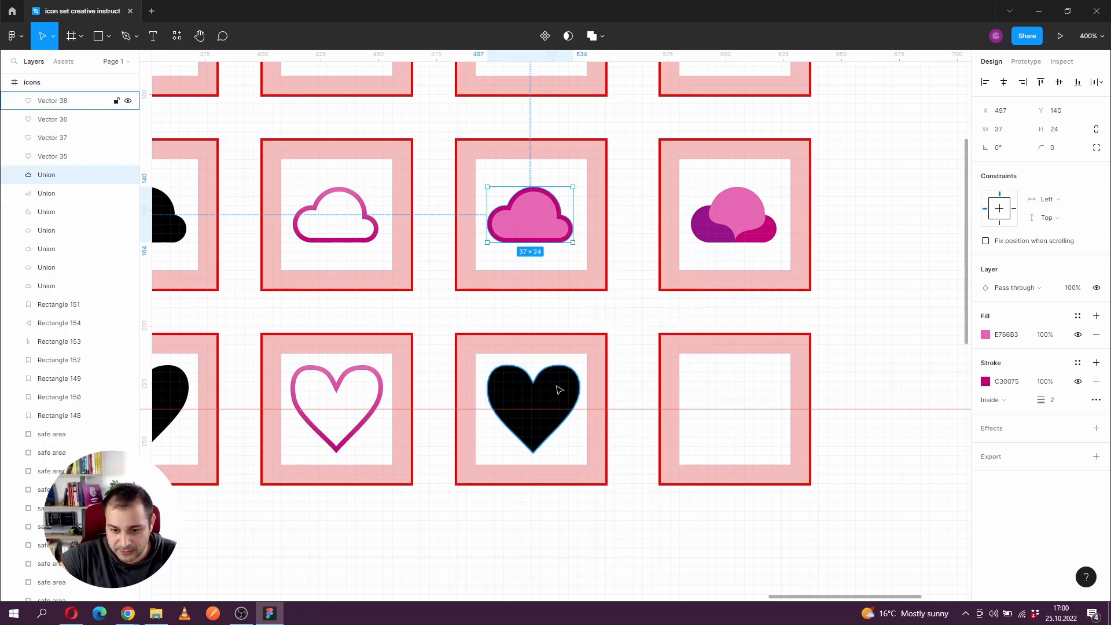
pyautogui.rightClick(557, 391)
pyautogui.moveTo(596, 312)
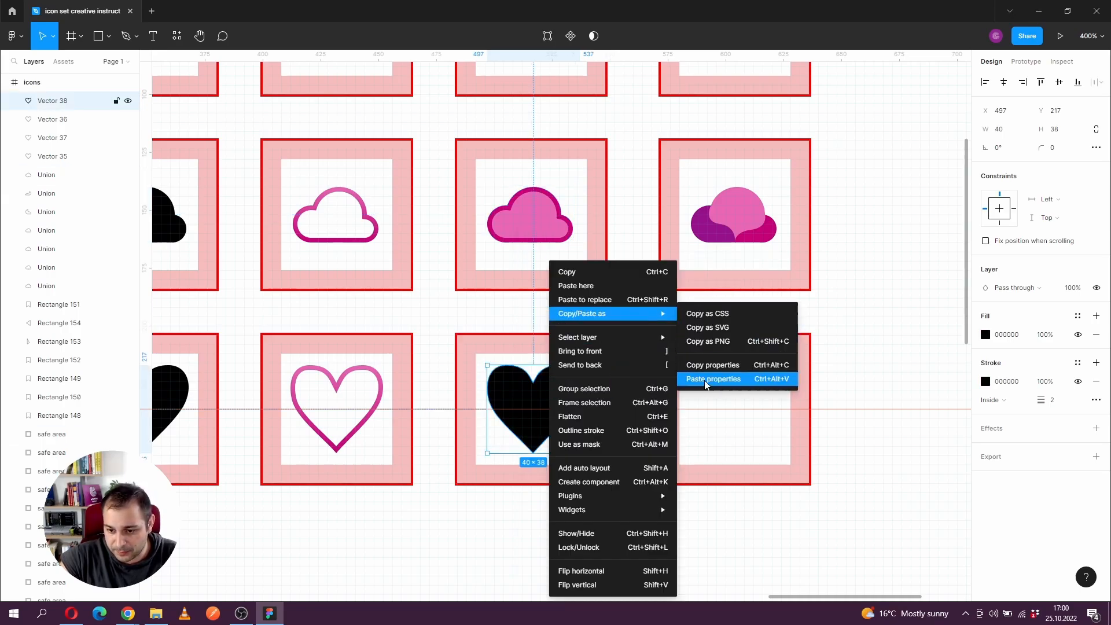
pyautogui.click(747, 377)
pyautogui.click(863, 341)
pyautogui.moveTo(864, 332); pyautogui.dragTo(725, 304)
# Step: Duplicate the black filled heart into the fifth frame at X 584, Y 217 and remove its stroke
pyautogui.scroll(-2, 822, 305)
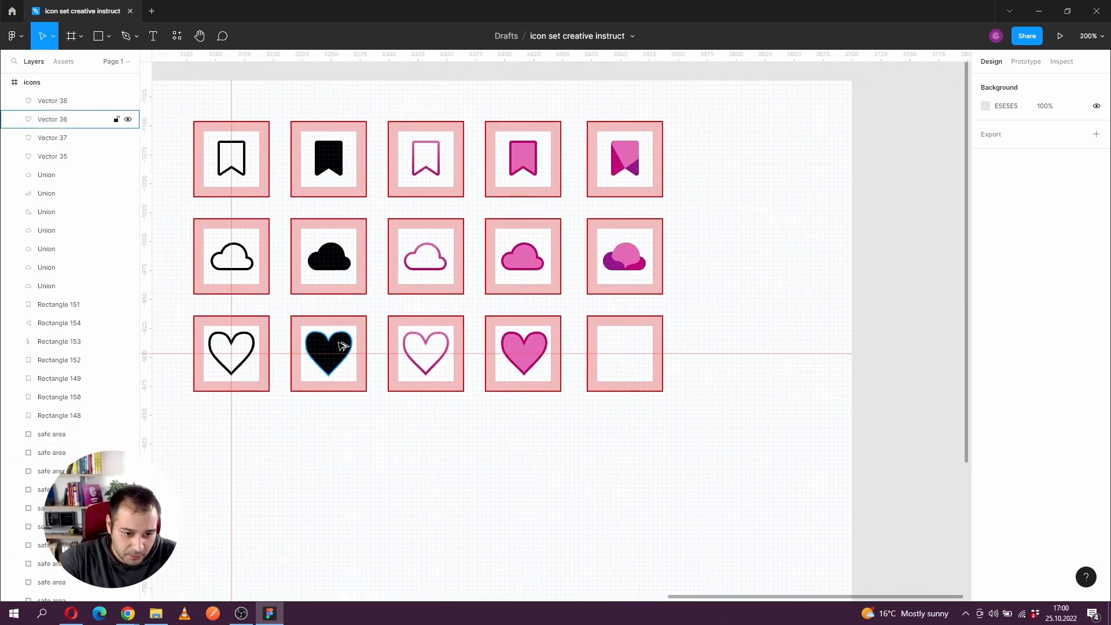
pyautogui.moveTo(342, 346); pyautogui.dragTo(638, 341)
pyautogui.scroll(5, 635, 334)
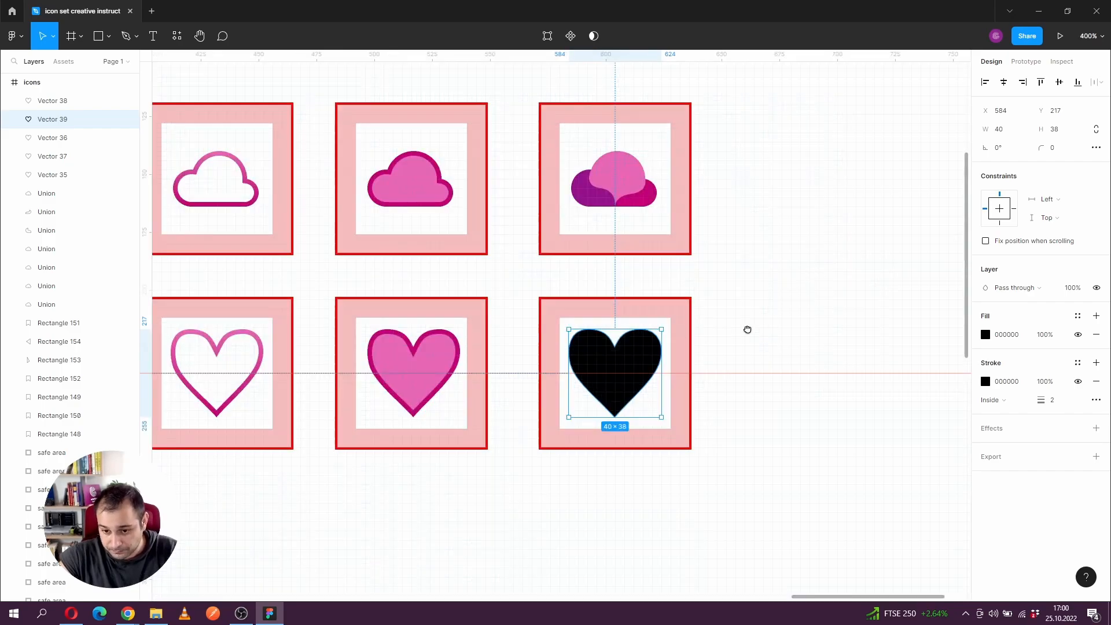
pyautogui.hscroll(2, 689, 333)
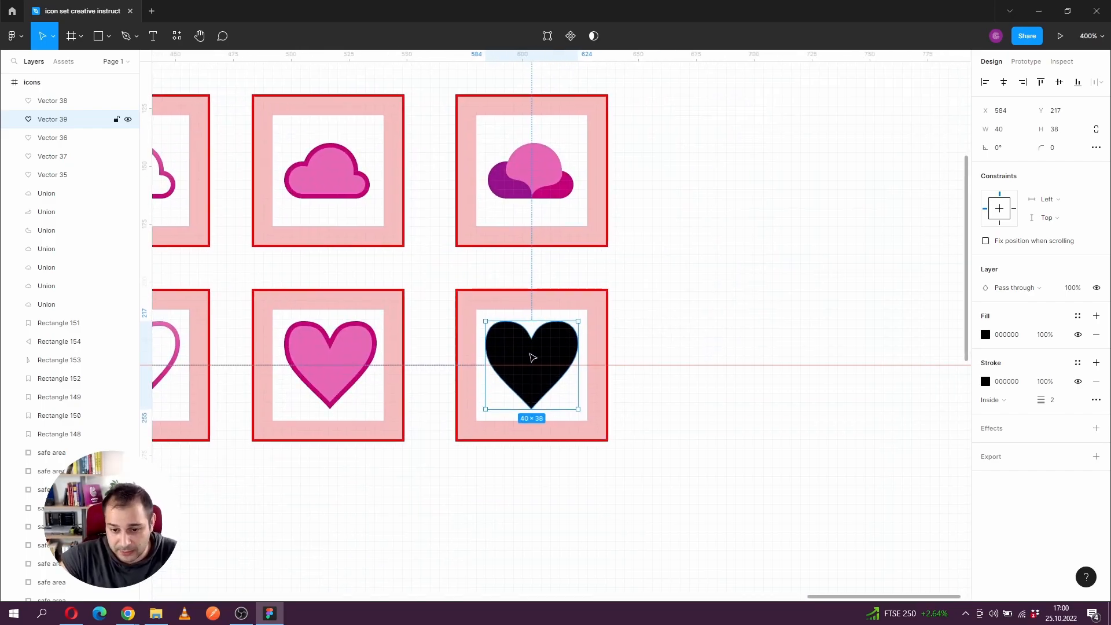
pyautogui.click(1096, 384)
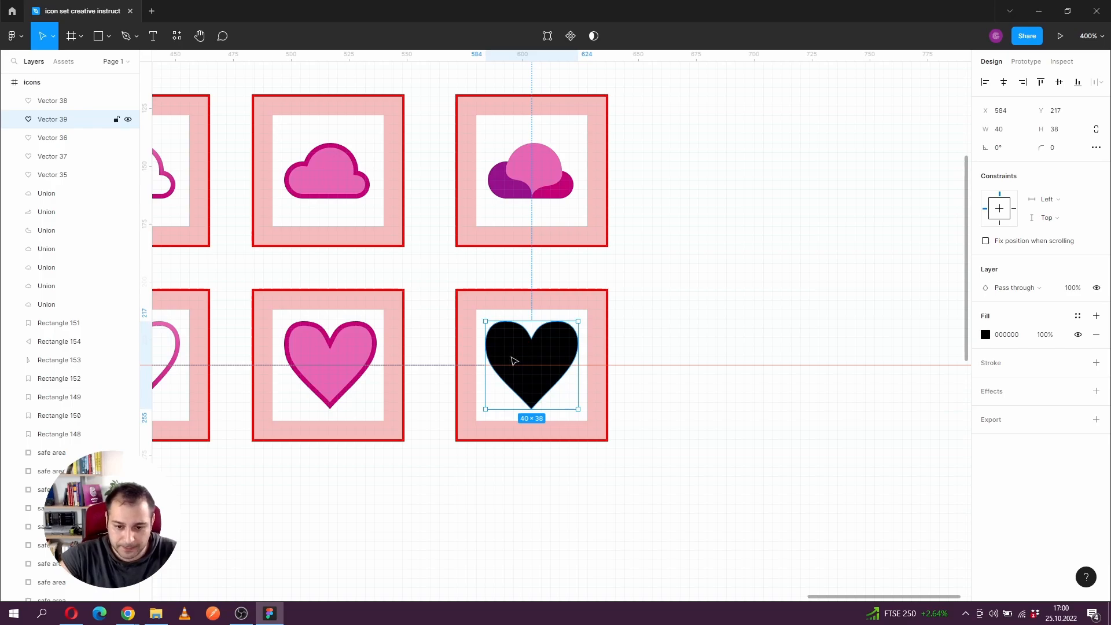
# Step: Fill the fifth frame's heart with pink E766B3 sampled from the multi-colour cloud above it
pyautogui.click(986, 334)
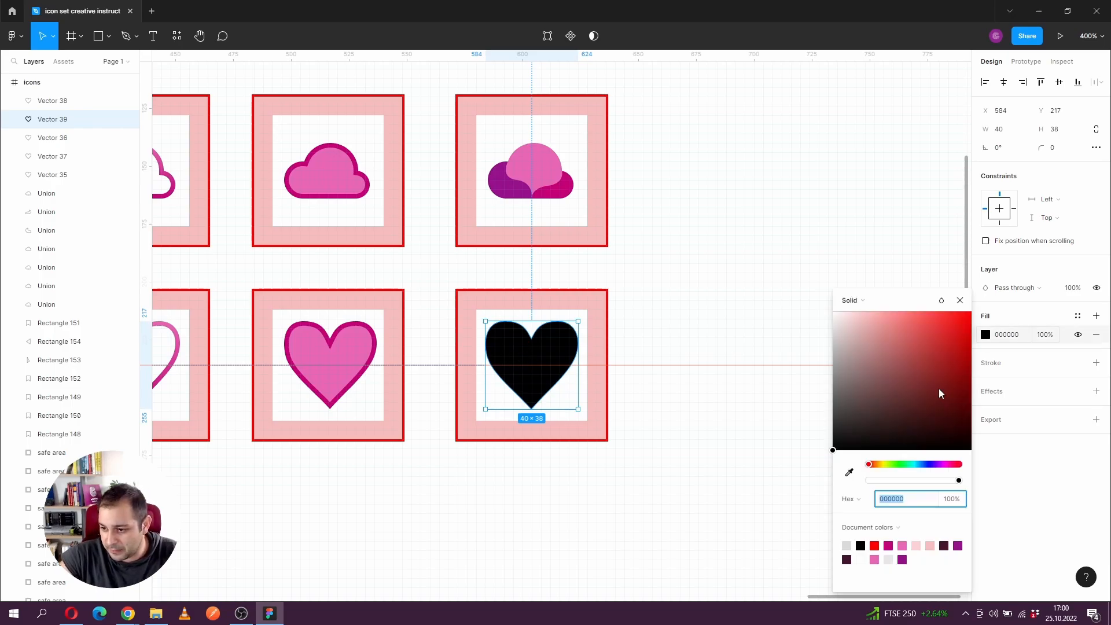
pyautogui.click(849, 472)
pyautogui.click(560, 161)
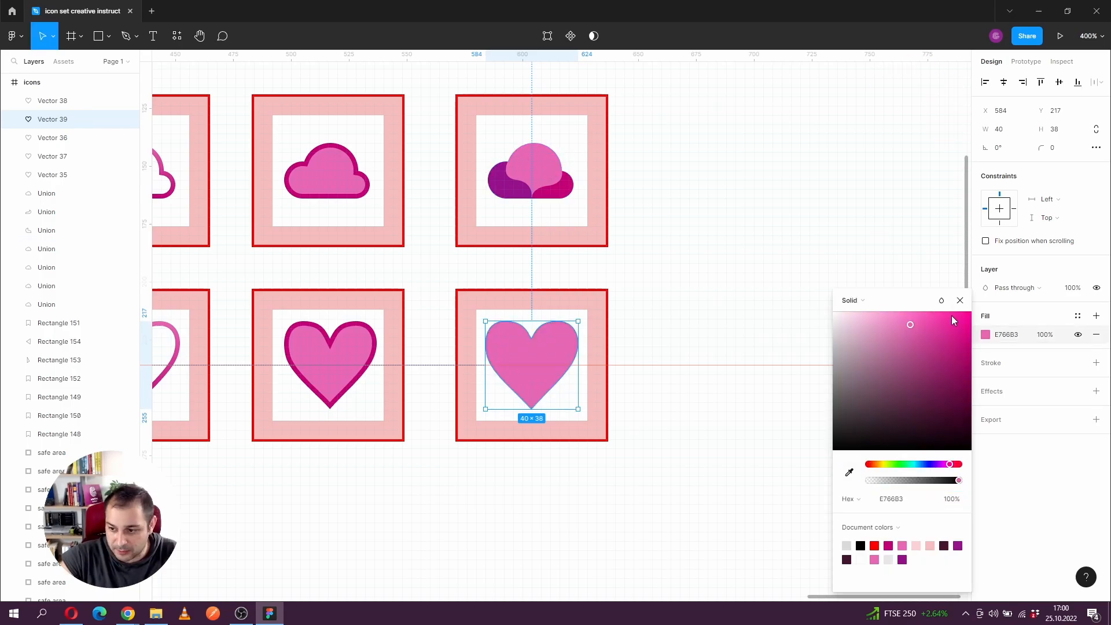
pyautogui.click(762, 315)
# Step: Paste a copy of the pink heart in place and cut it with a straight Pen line from the notch to the lower-right edge
pyautogui.scroll(1, 564, 345)
pyautogui.moveTo(508, 361); pyautogui.dragTo(516, 369)
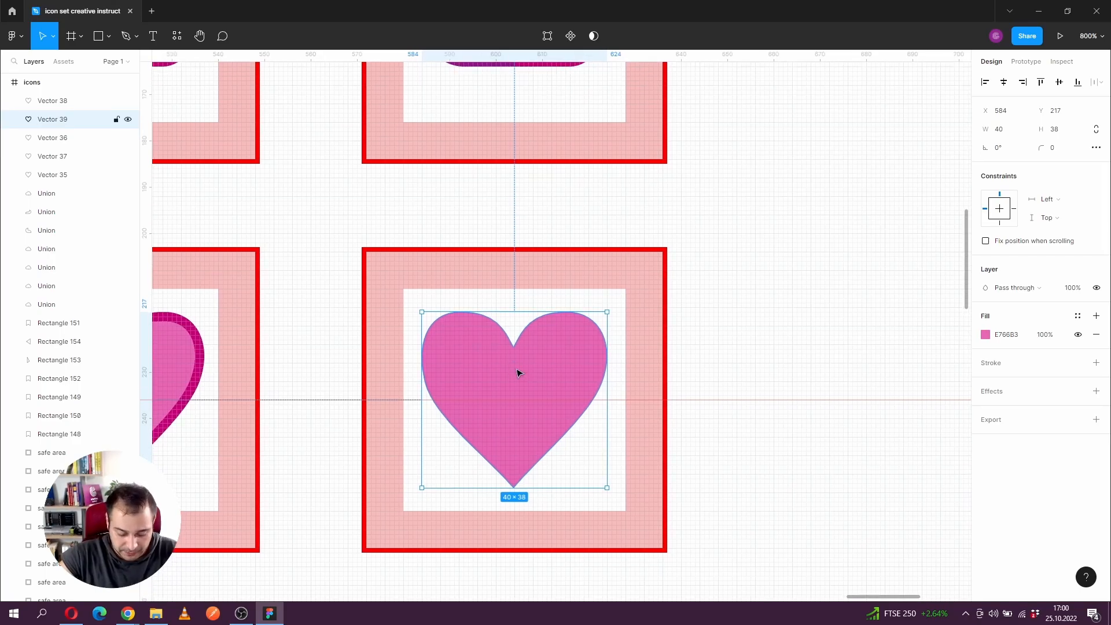
pyautogui.hotkey('ctrl', 'v')
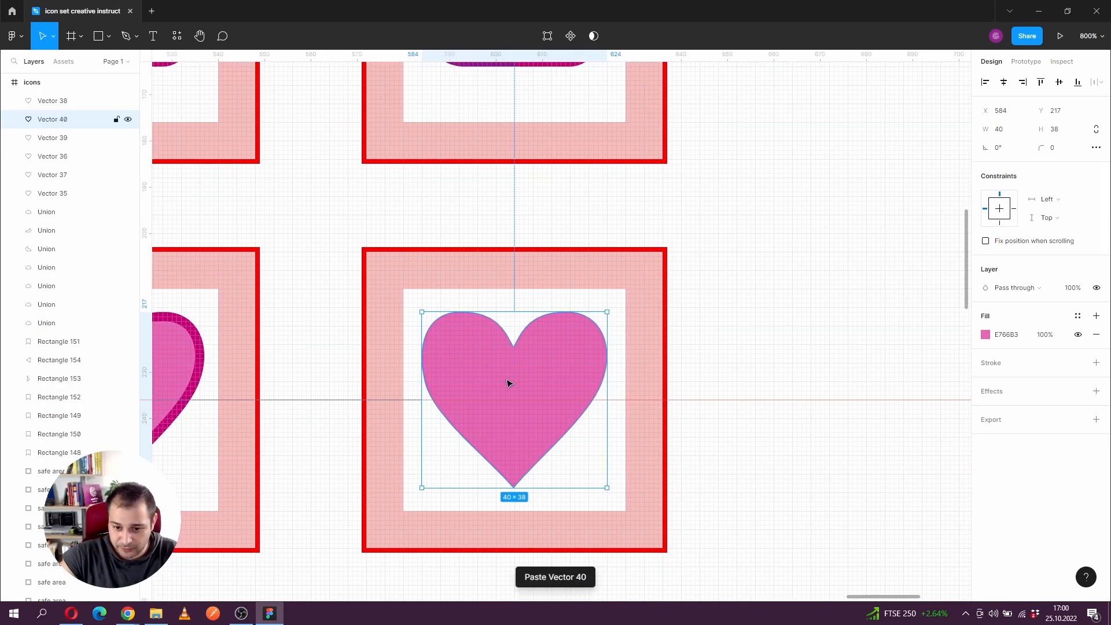
pyautogui.doubleClick(521, 380)
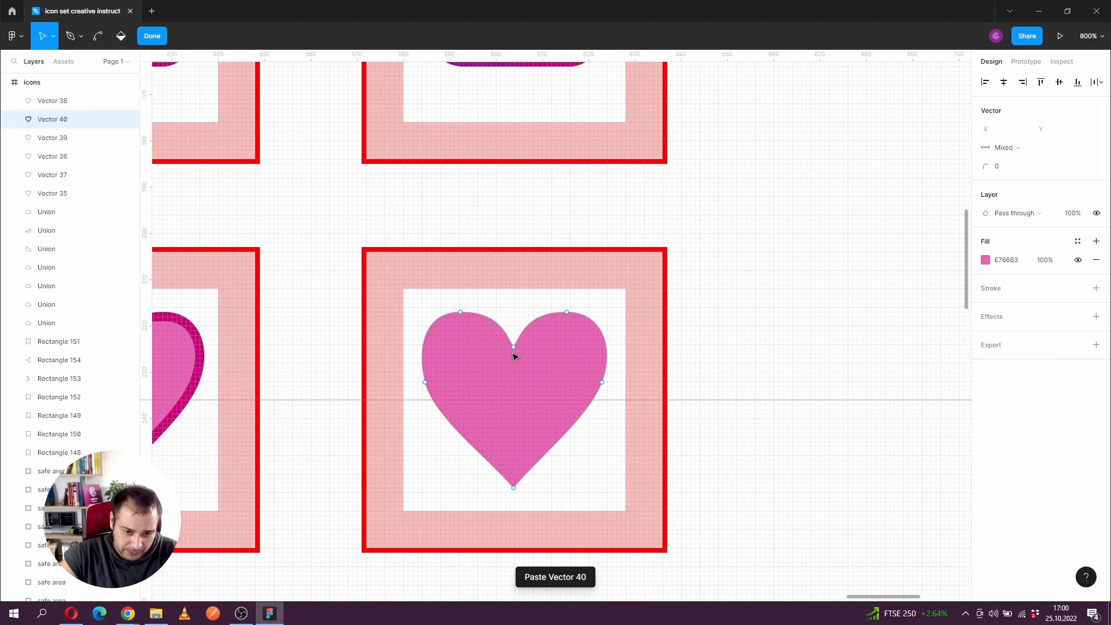
pyautogui.click(514, 348)
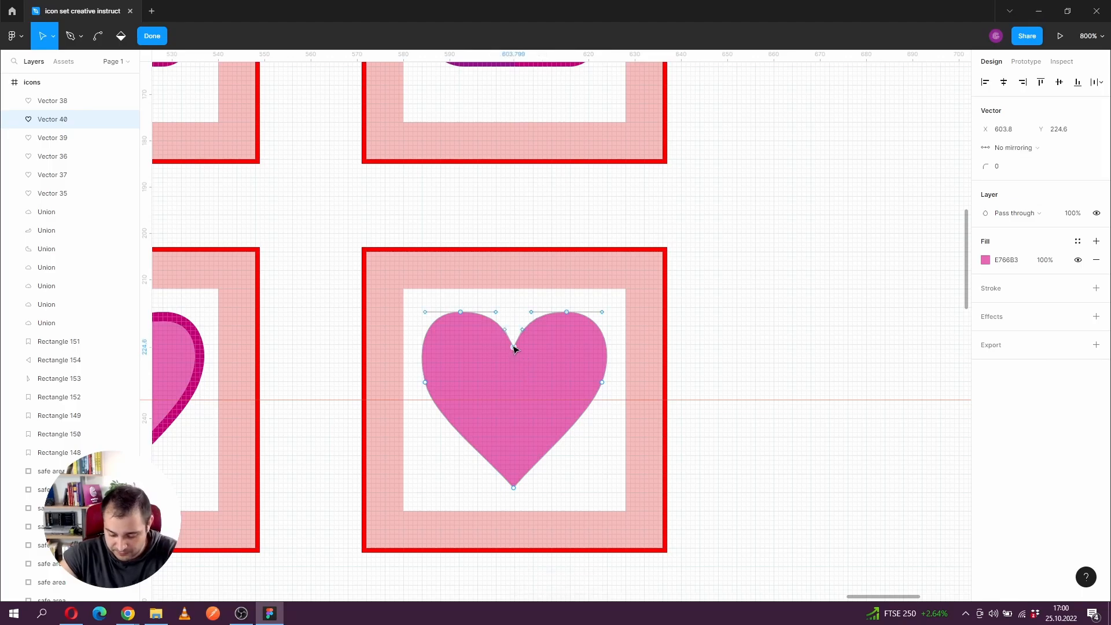
pyautogui.press('p')
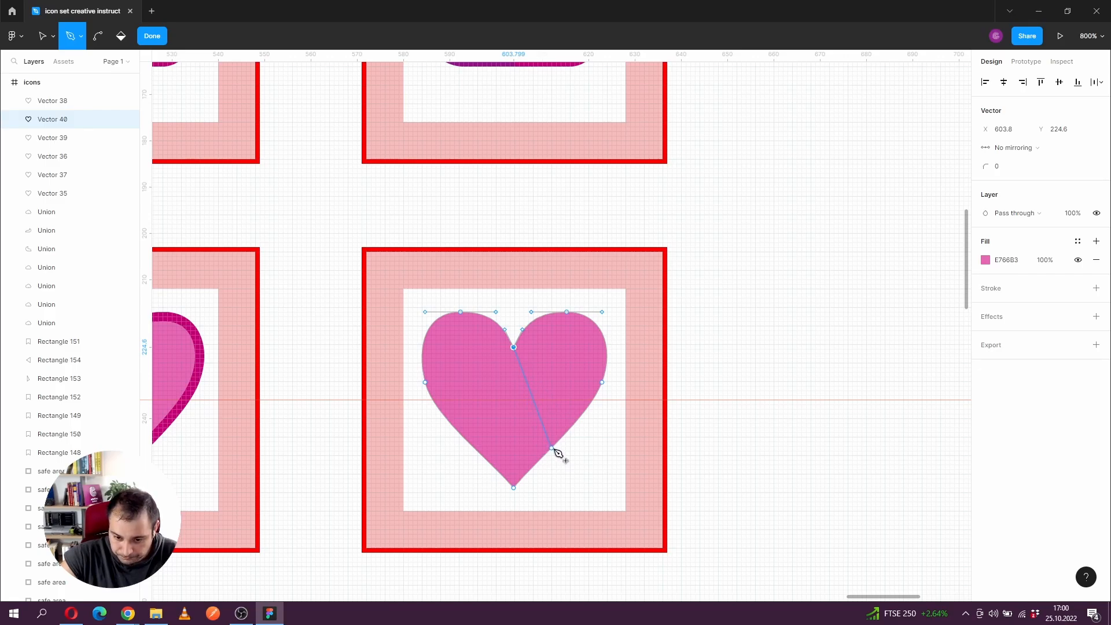
pyautogui.click(553, 449)
pyautogui.press('Escape')
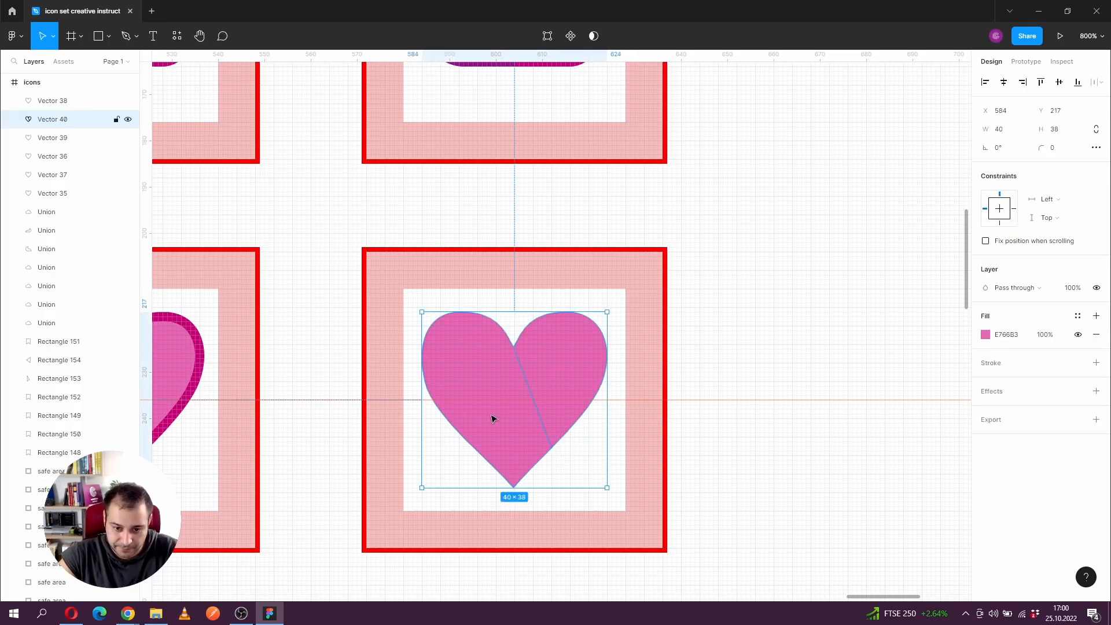
# Step: Delete the left lobe's anchor points and the bottom tip of the heart copy, keeping only the section right of the cut
pyautogui.doubleClick(491, 416)
pyautogui.moveTo(419, 319); pyautogui.dragTo(471, 449)
pyautogui.keyDown('shift'); pyautogui.click(514, 489); pyautogui.keyUp('shift')
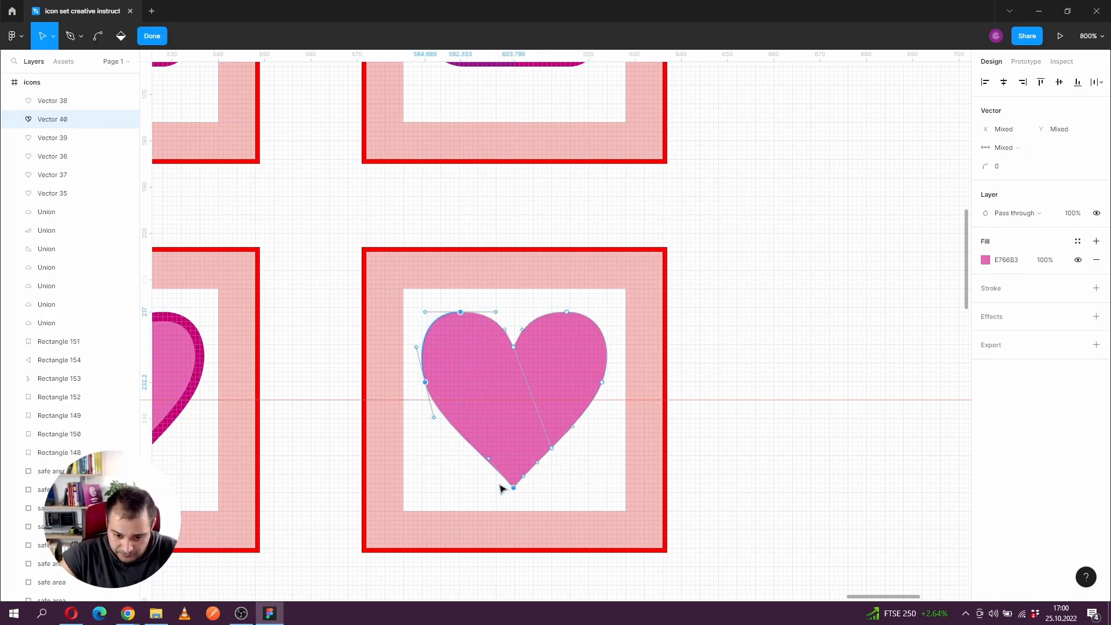
pyautogui.click(549, 405)
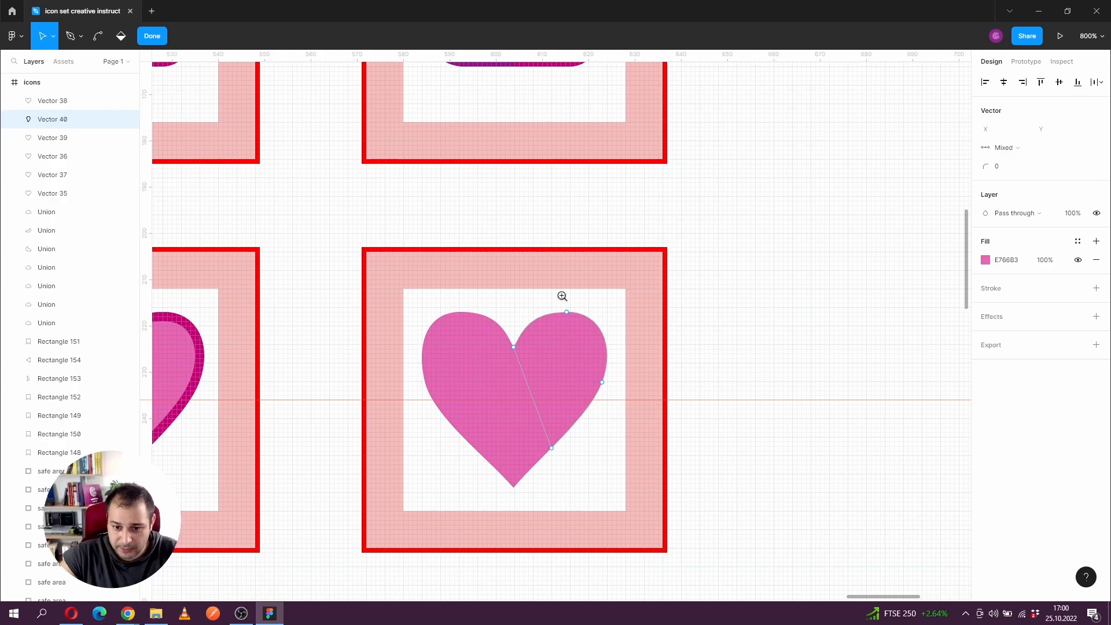
# Step: Fill the remaining right section of the heart with C30075 sampled from the multi-colour cloud, and clear the selection
pyautogui.scroll(-3, 562, 287)
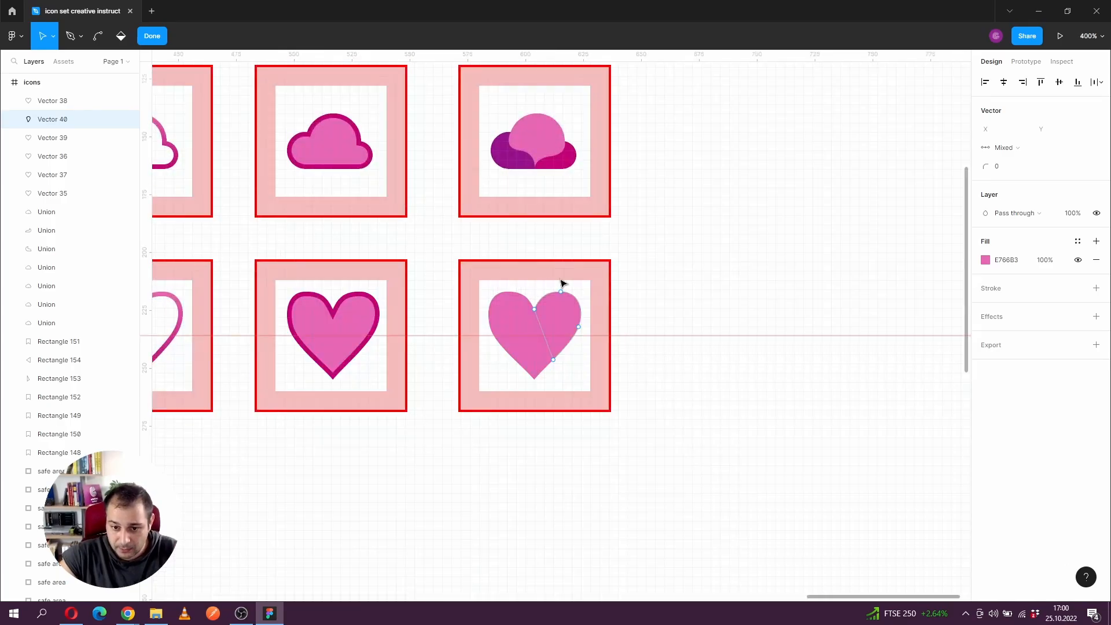
pyautogui.click(986, 260)
pyautogui.click(849, 435)
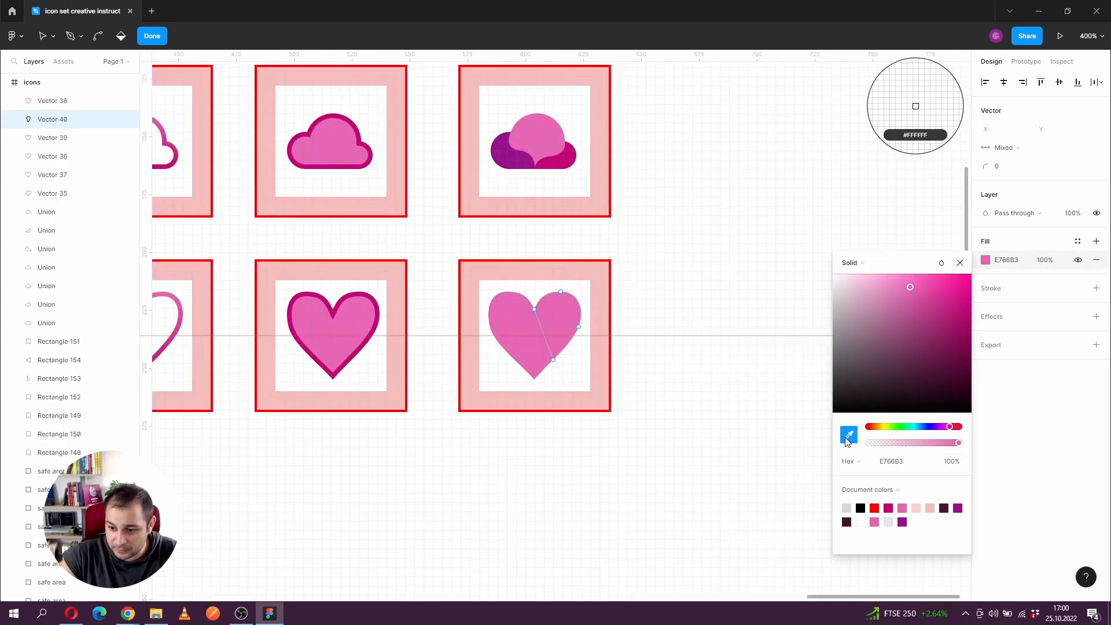
pyautogui.click(568, 155)
pyautogui.click(960, 262)
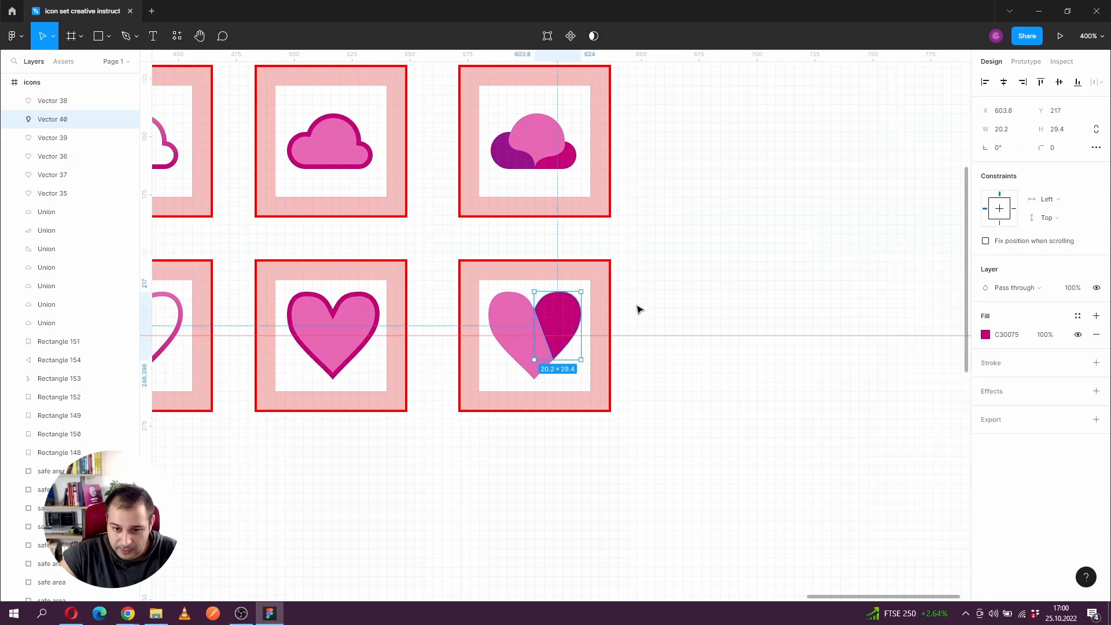
pyautogui.click(639, 310)
# Step: Paste another copy of the pink heart in place and draw a straight Pen line from its notch to the lower-left edge
pyautogui.click(501, 318)
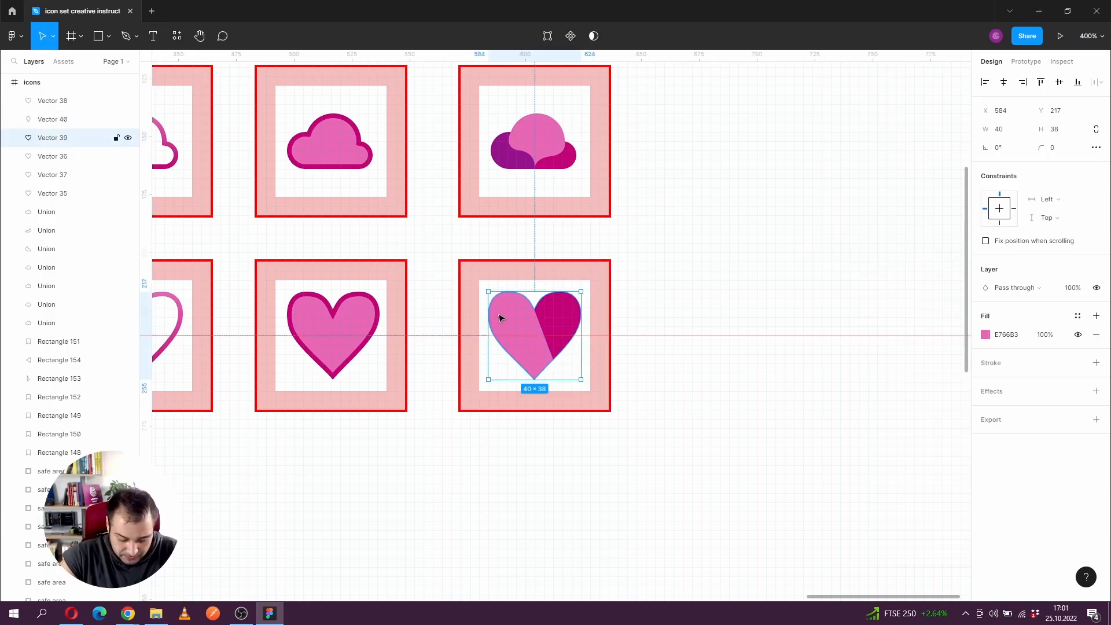
pyautogui.hotkey('ctrl', 'v')
pyautogui.scroll(1, 517, 319)
pyautogui.doubleClick(517, 319)
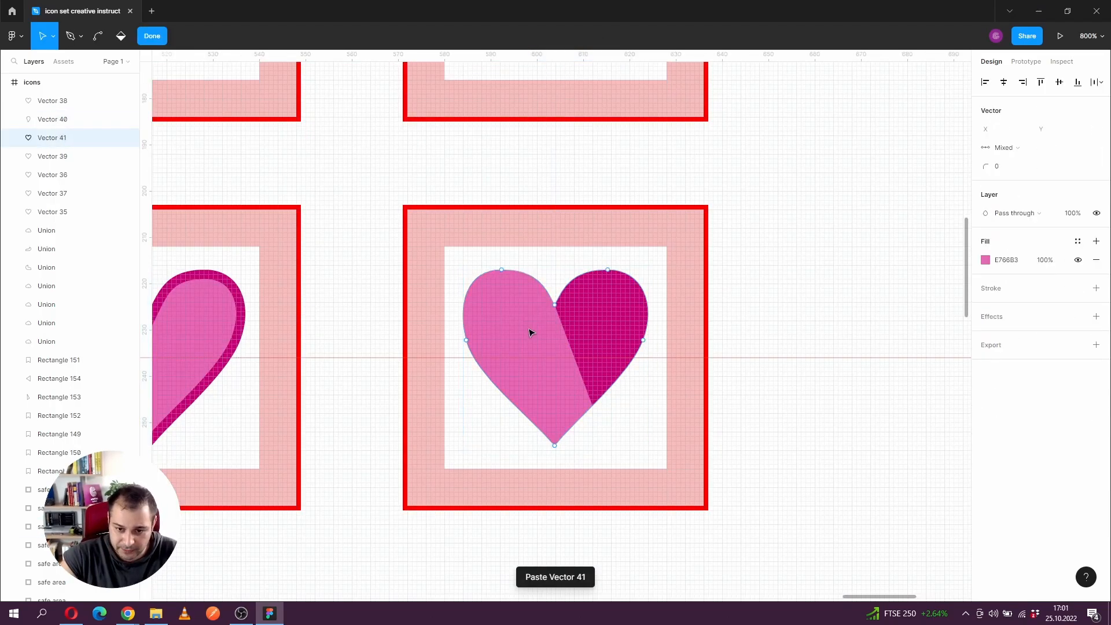
pyautogui.click(554, 306)
pyautogui.press('p')
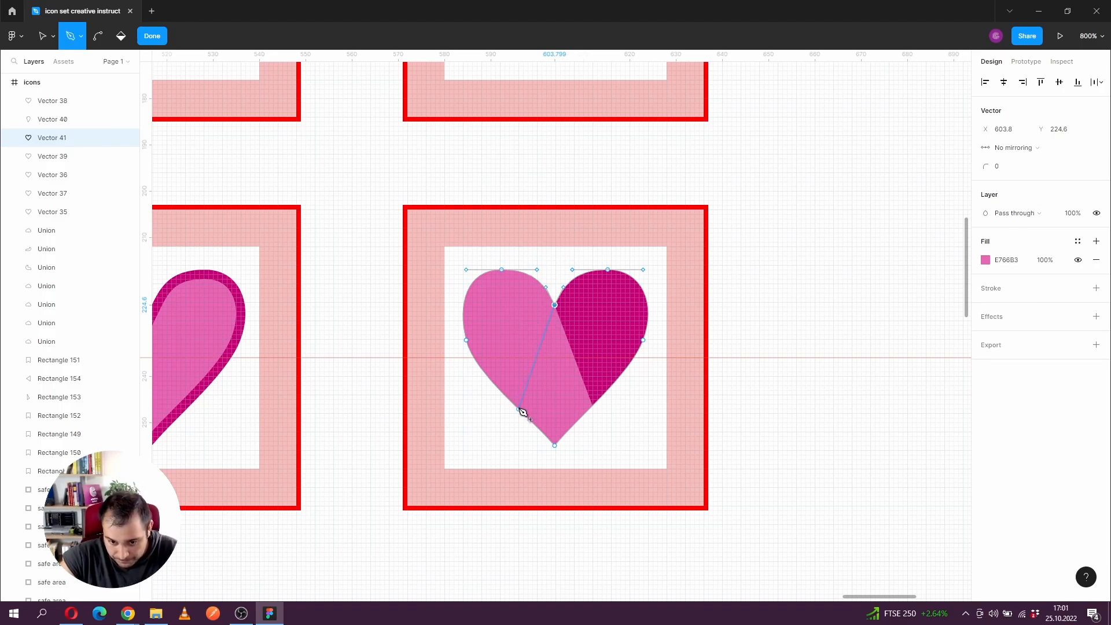
pyautogui.click(519, 410)
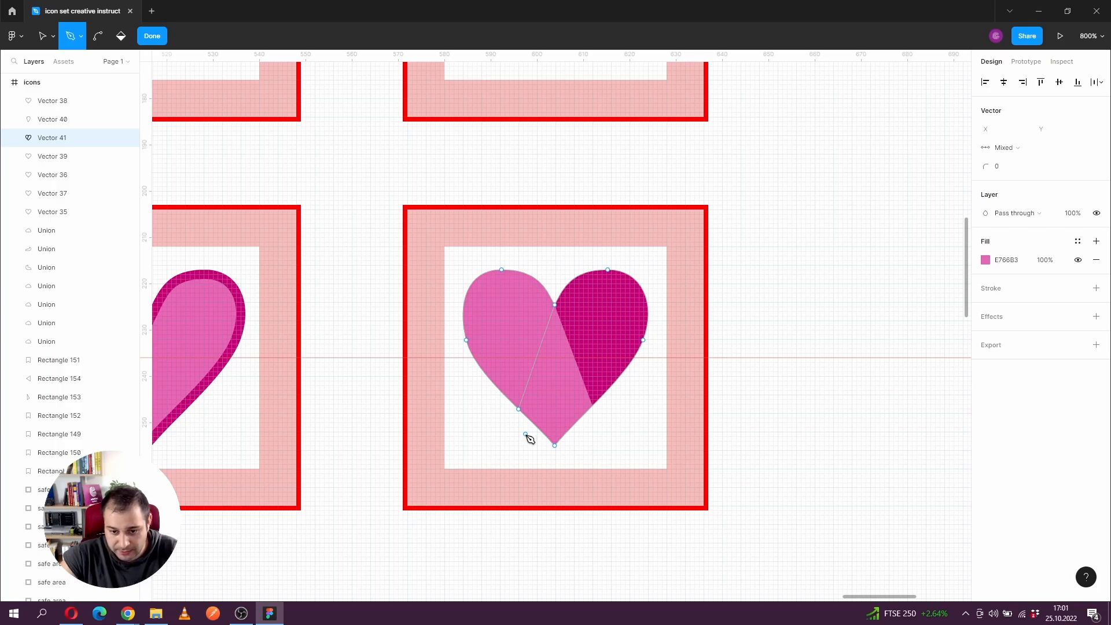
pyautogui.press('Escape')
# Step: Delete the bottom tip and right lobe anchor points of the heart copy, keeping only the section left of the cut
pyautogui.moveTo(571, 459); pyautogui.dragTo(548, 432)
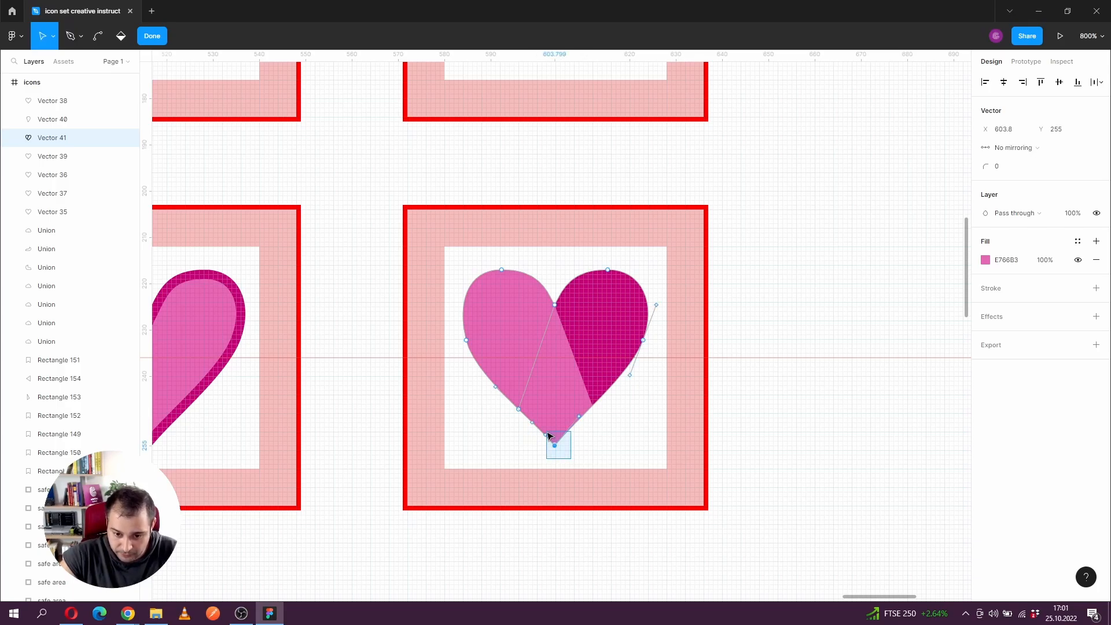
pyautogui.keyDown('shift'); pyautogui.click(607, 270); pyautogui.keyUp('shift')
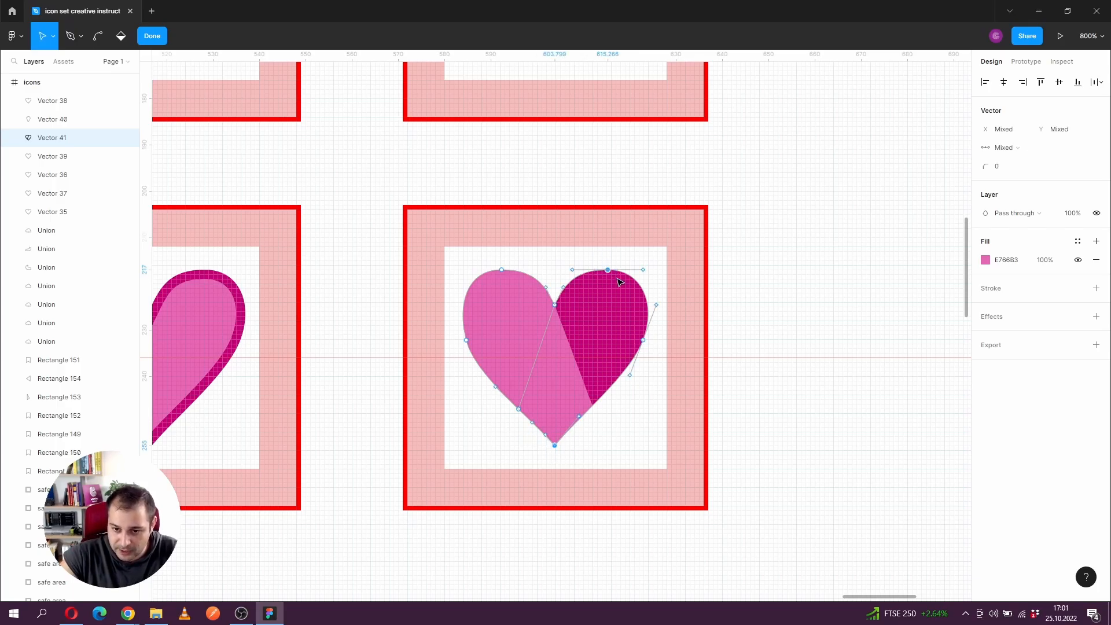
pyautogui.keyDown('shift'); pyautogui.click(643, 340); pyautogui.keyUp('shift')
pyautogui.click(632, 365)
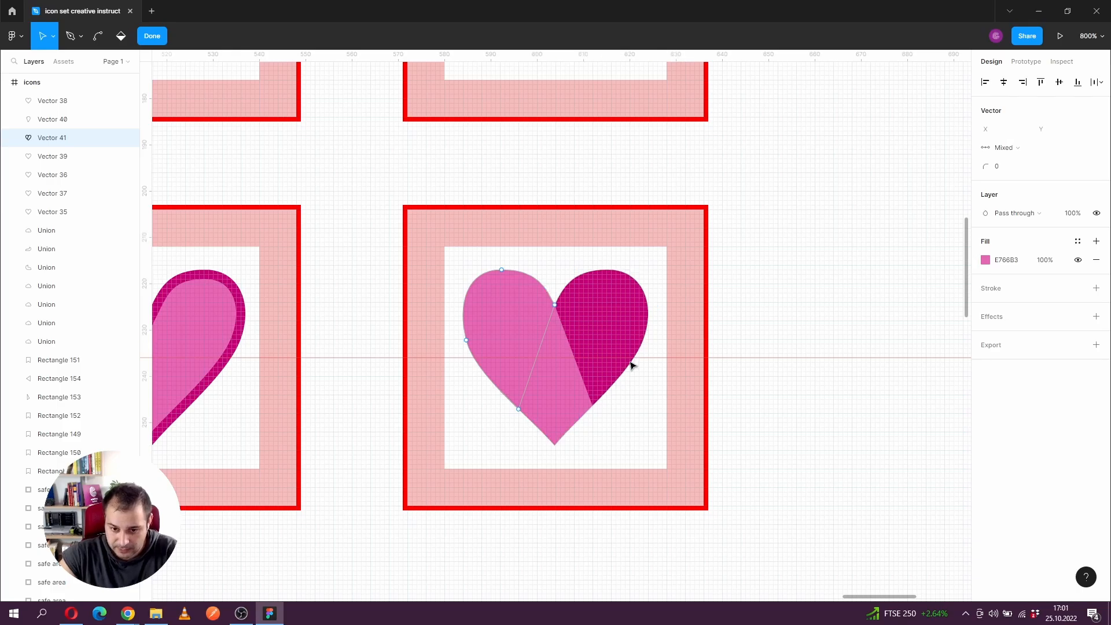
# Step: Fill the remaining left section of the heart with 971089 sampled from the multi-colour cloud, and clear the selection
pyautogui.scroll(-2, 540, 278)
pyautogui.scroll(1, 549, 279)
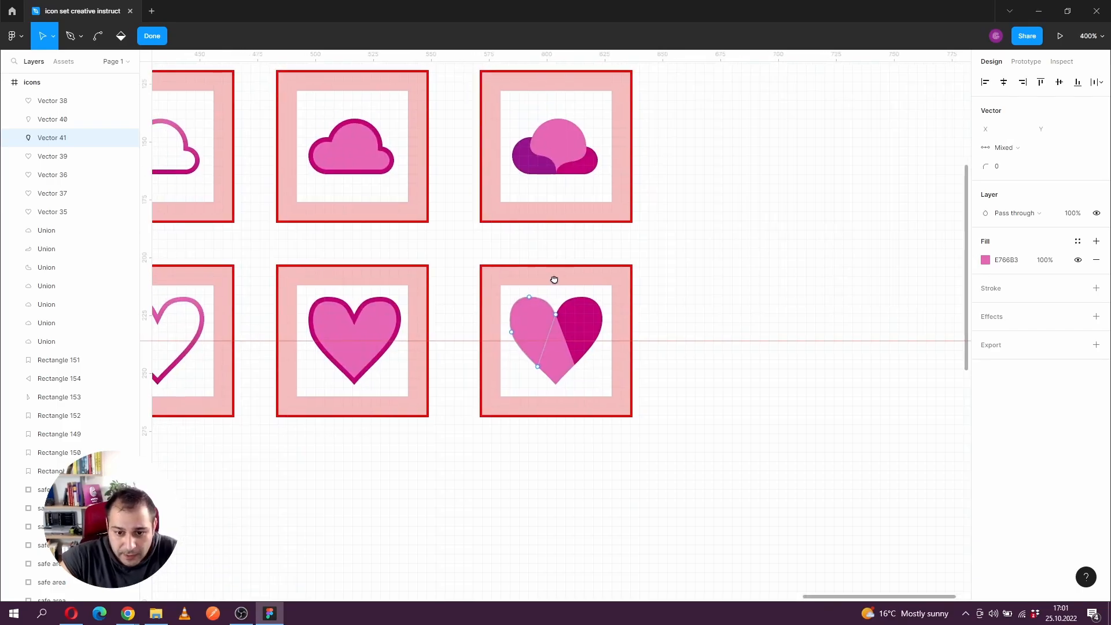
pyautogui.click(985, 261)
pyautogui.click(849, 435)
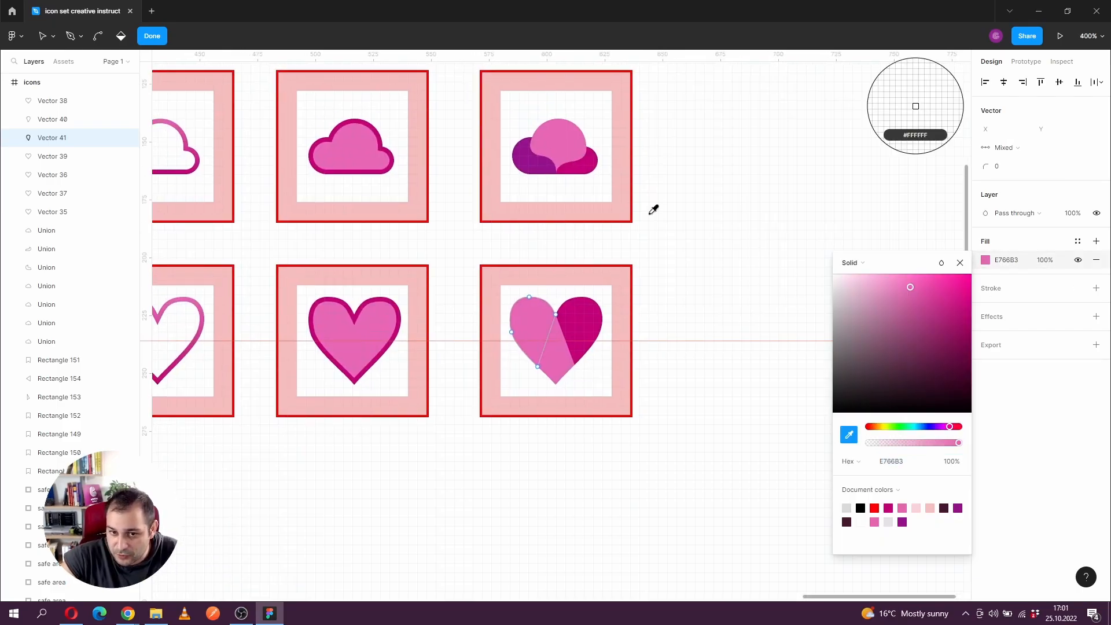
pyautogui.click(529, 162)
pyautogui.click(960, 263)
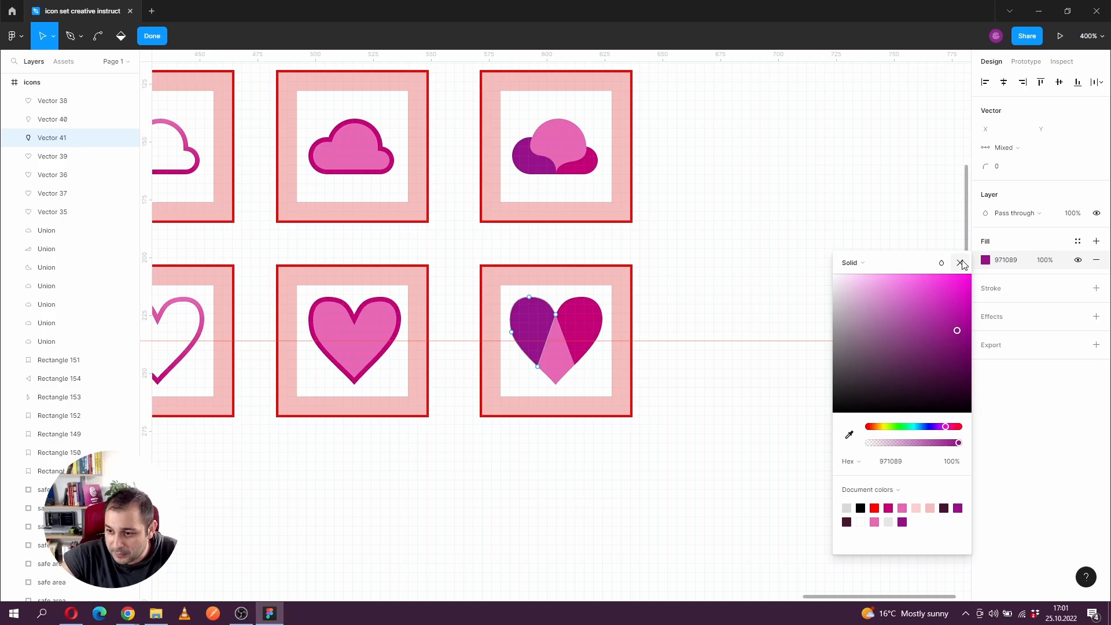
pyautogui.press('Escape')
pyautogui.click(746, 280)
# Step: Duplicate the three pieces of the multi-colour heart to the empty area right of its icon frame
pyautogui.hscroll(1, 682, 442)
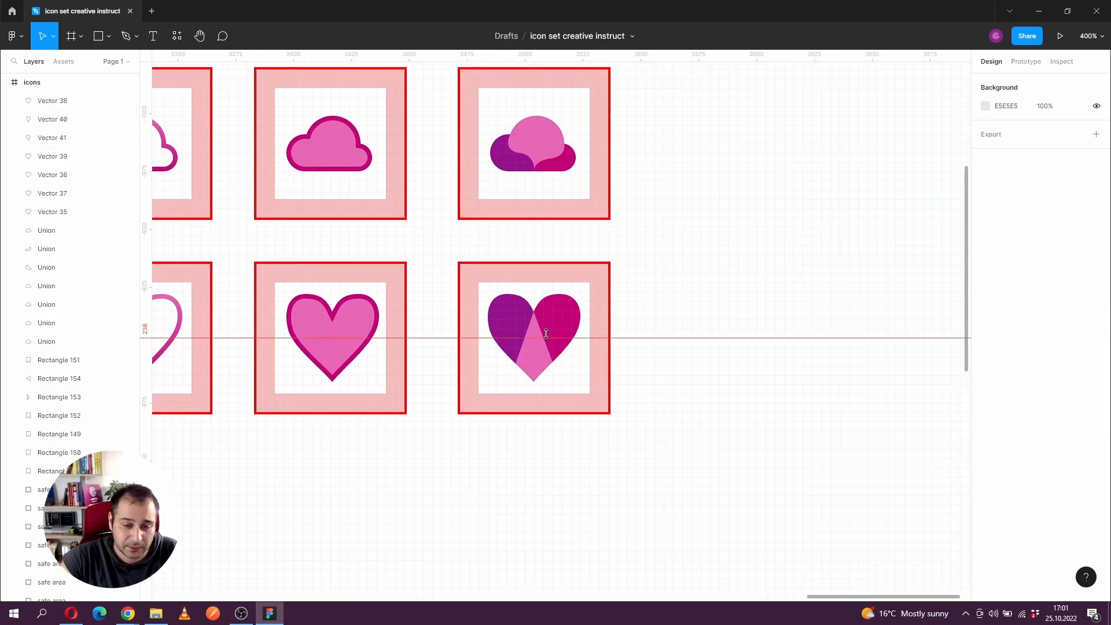
pyautogui.hscroll(-1, 700, 300)
pyautogui.scroll(2, 736, 277)
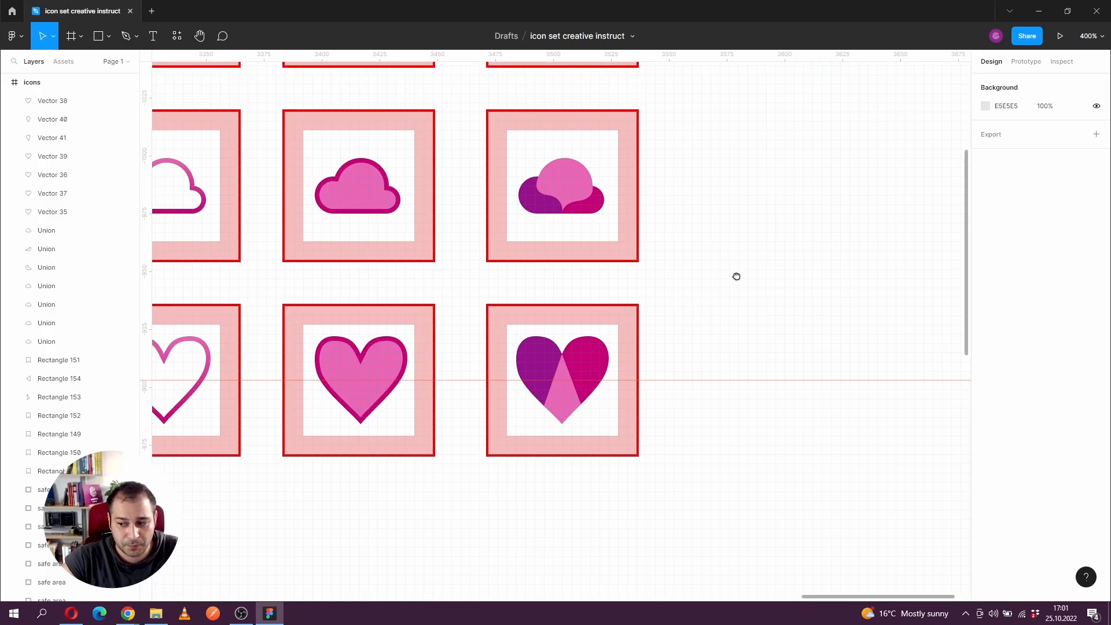
pyautogui.moveTo(728, 226); pyautogui.dragTo(692, 241)
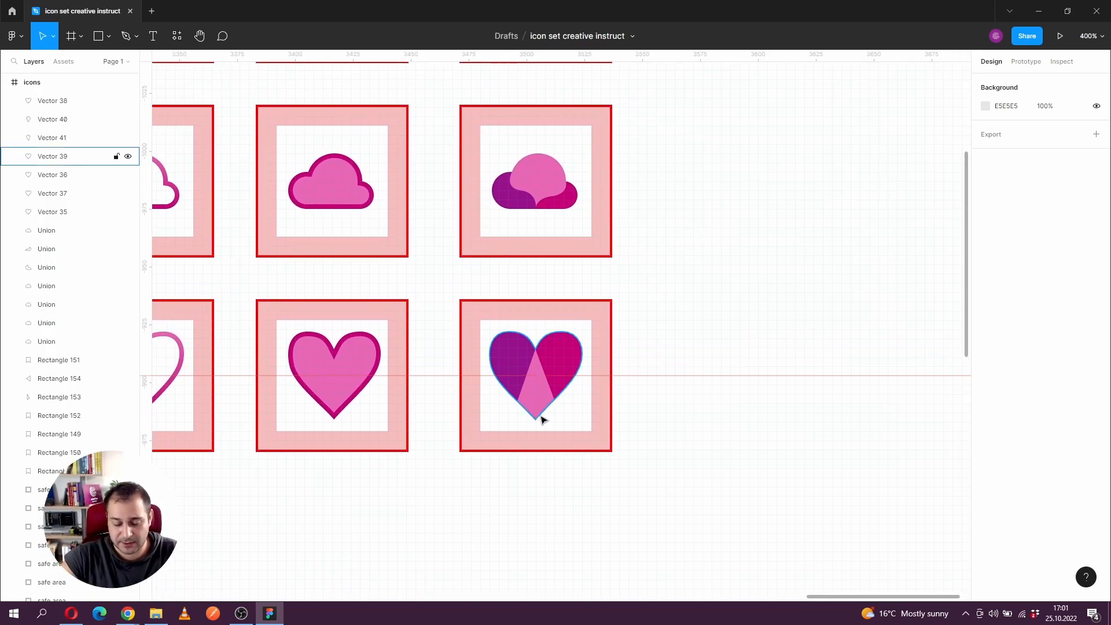
pyautogui.hscroll(2, 543, 419)
pyautogui.moveTo(460, 328); pyautogui.dragTo(702, 397)
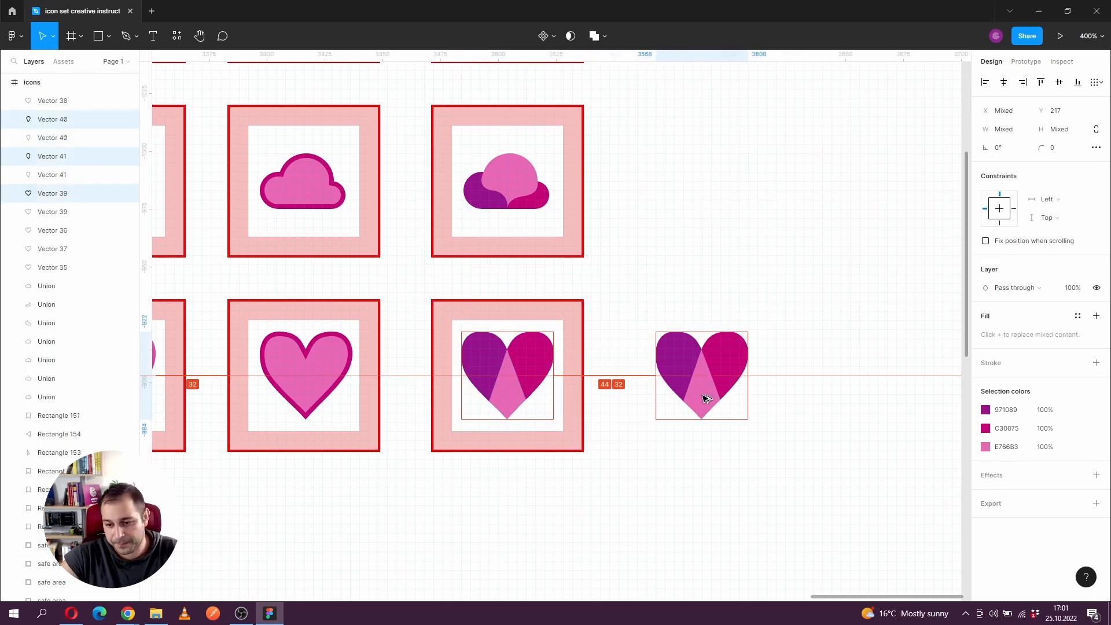
# Step: Try scaling the heart copy's three separate pieces together up to 87 × 81, and undo the resizing
pyautogui.moveTo(777, 463); pyautogui.dragTo(661, 446)
pyautogui.moveTo(629, 405); pyautogui.dragTo(716, 503)
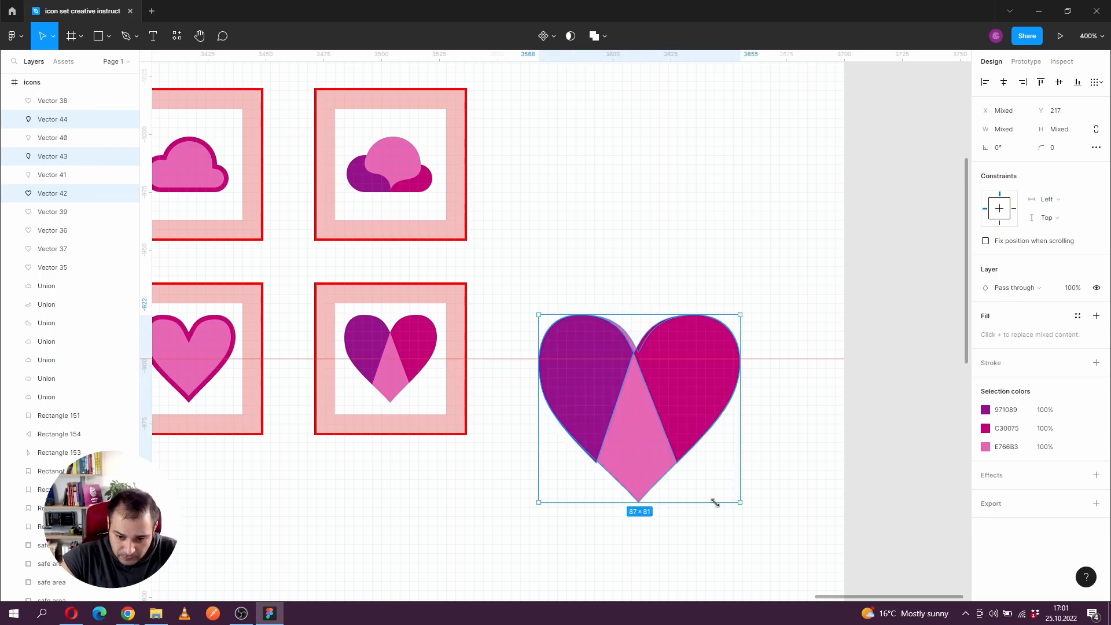
pyautogui.click(724, 552)
pyautogui.scroll(3, 596, 463)
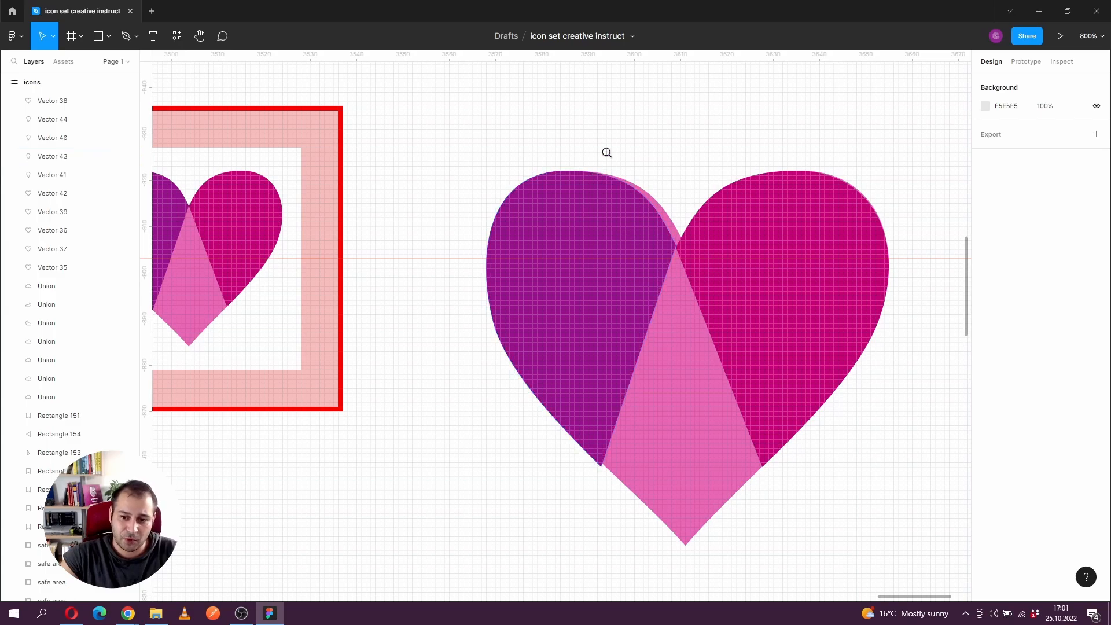
pyautogui.hotkey('ctrl', 'z')
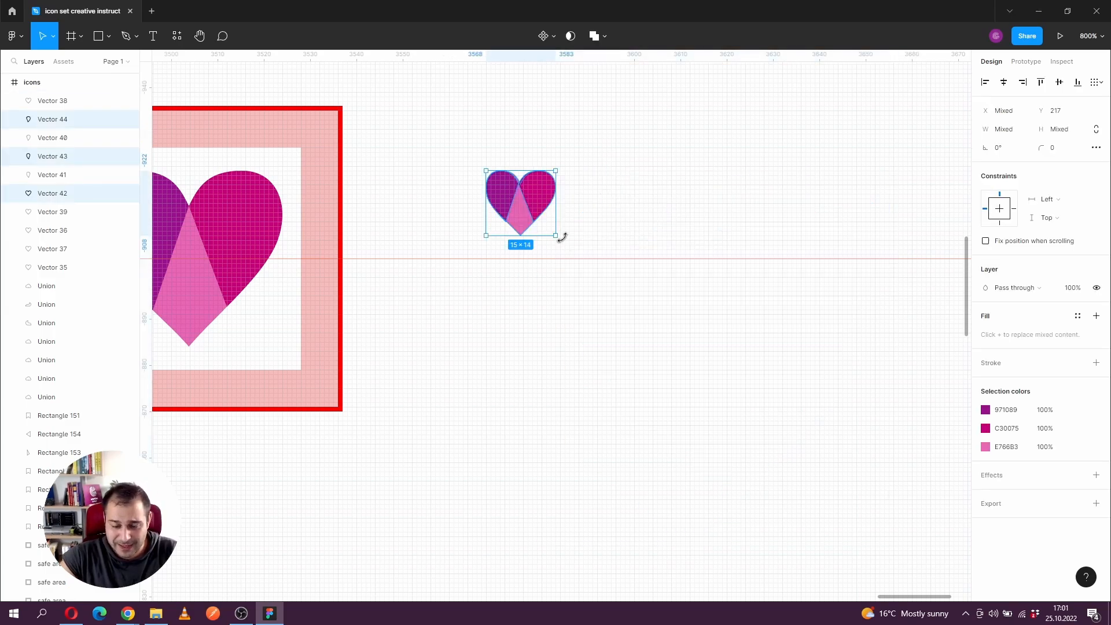
pyautogui.hotkey('ctrl', 'shift', 'z')
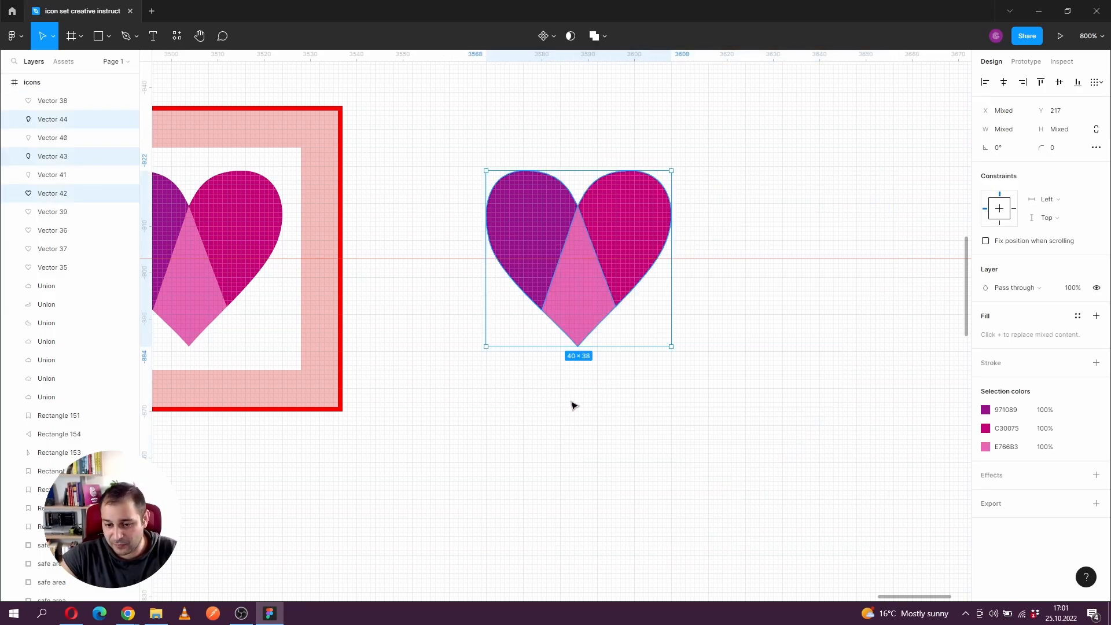
# Step: Flatten the three pieces of the heart copy into a single vector
pyautogui.keyDown('alt'); pyautogui.click(578, 375); pyautogui.keyUp('alt')
pyautogui.moveTo(535, 404)
pyautogui.mouseDown()
pyautogui.moveTo(557, 369)
pyautogui.moveTo(553, 412)
pyautogui.mouseUp()
pyautogui.click(546, 349)
pyautogui.moveTo(509, 224); pyautogui.dragTo(668, 366)
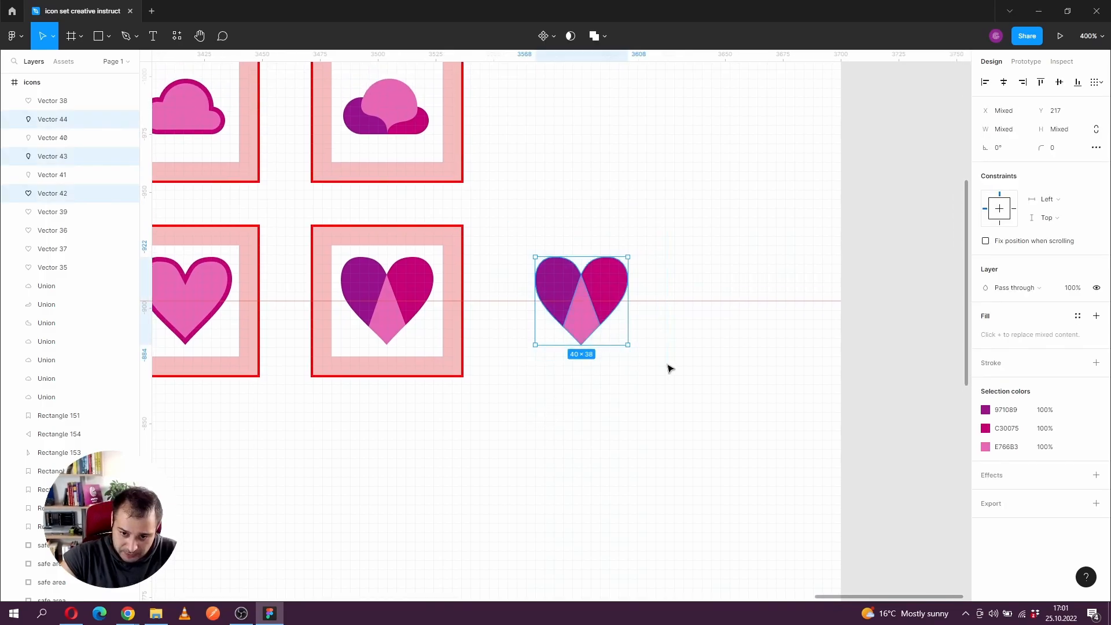
pyautogui.rightClick(589, 329)
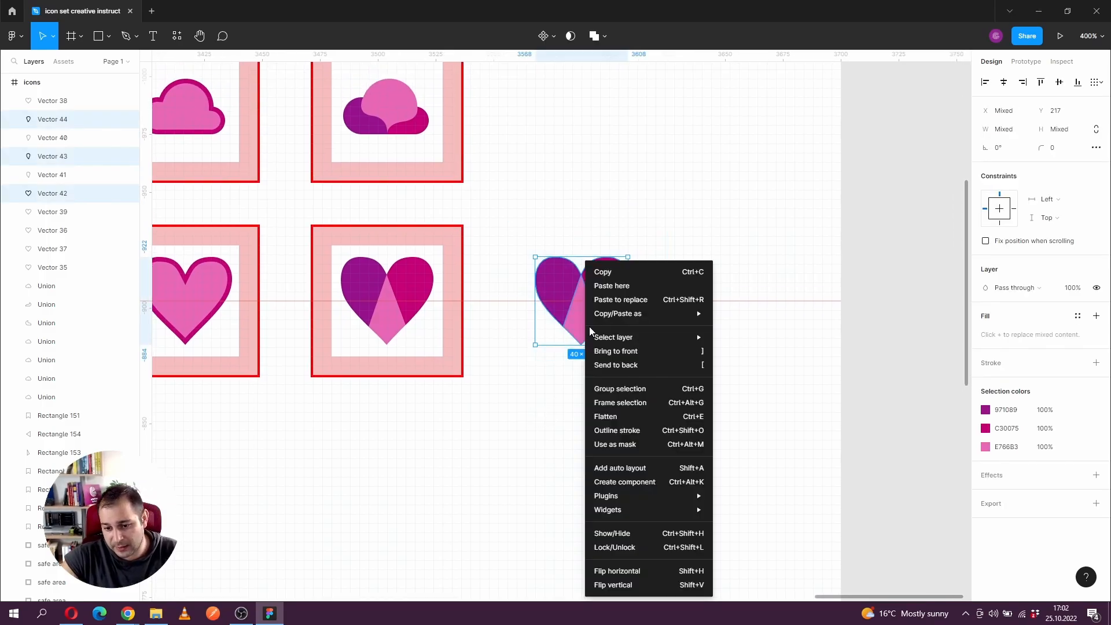
pyautogui.click(630, 417)
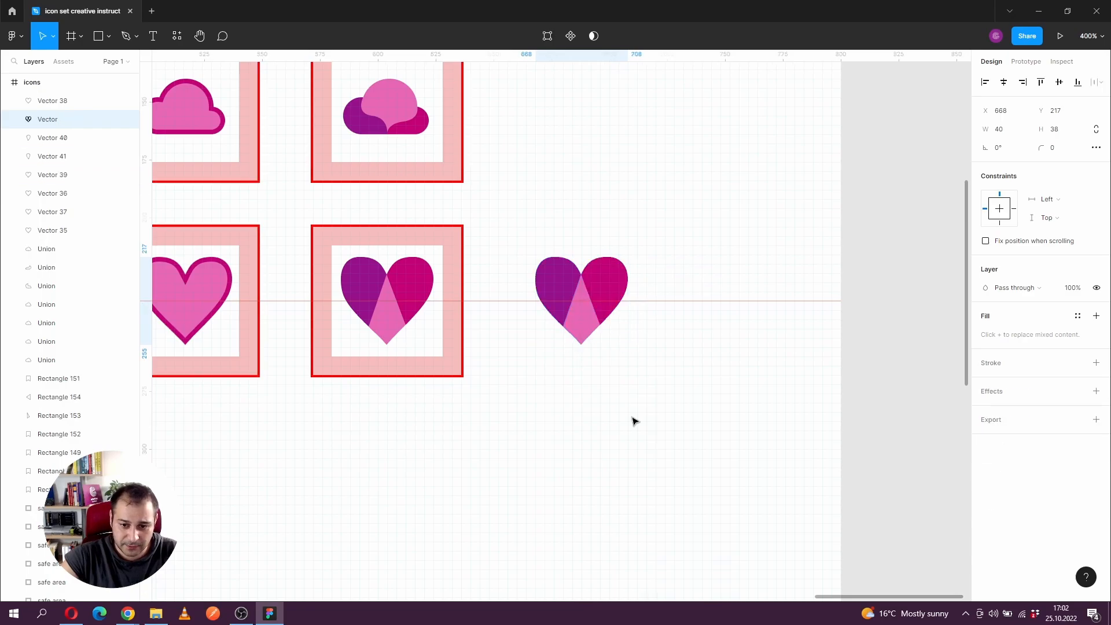
# Step: Open the flattened heart for vector editing to examine its anchor points, and leave edit mode
pyautogui.rightClick(581, 325)
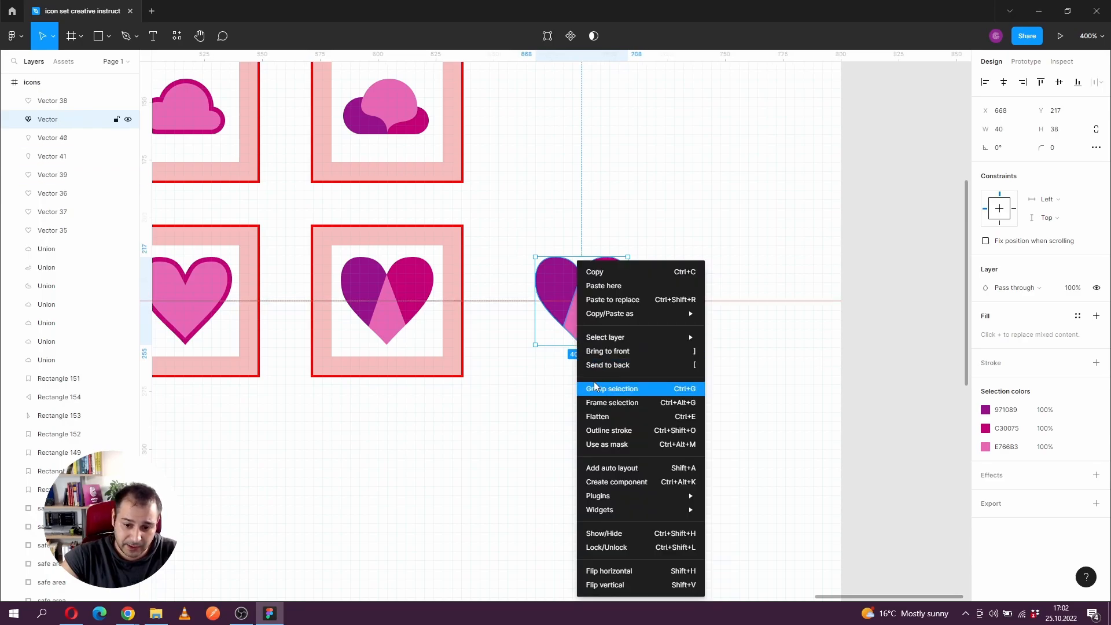
pyautogui.click(641, 433)
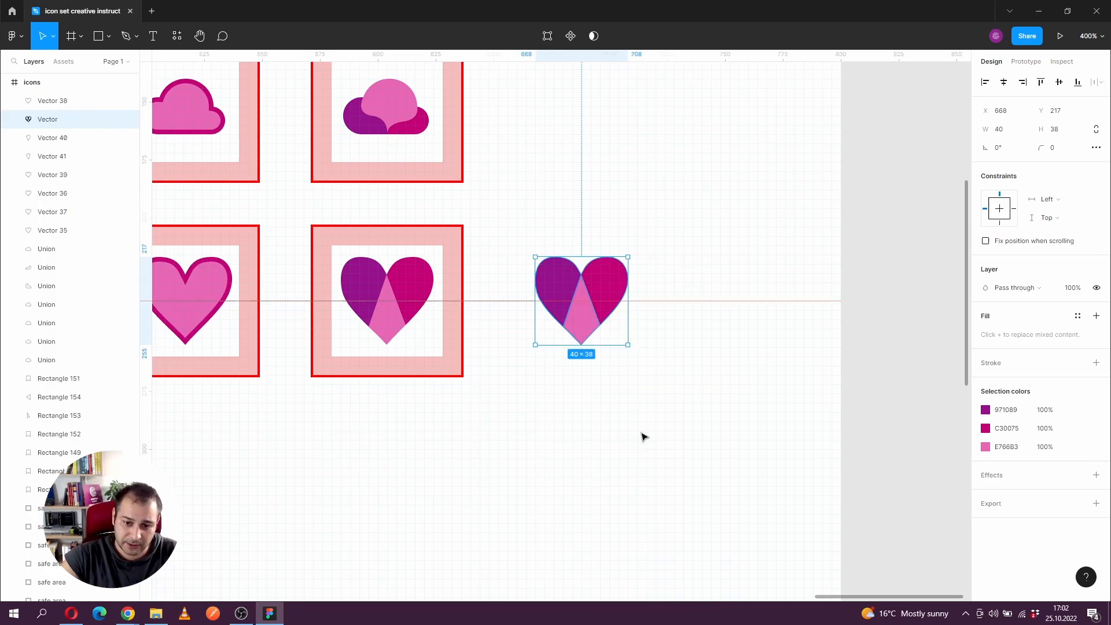
pyautogui.doubleClick(591, 320)
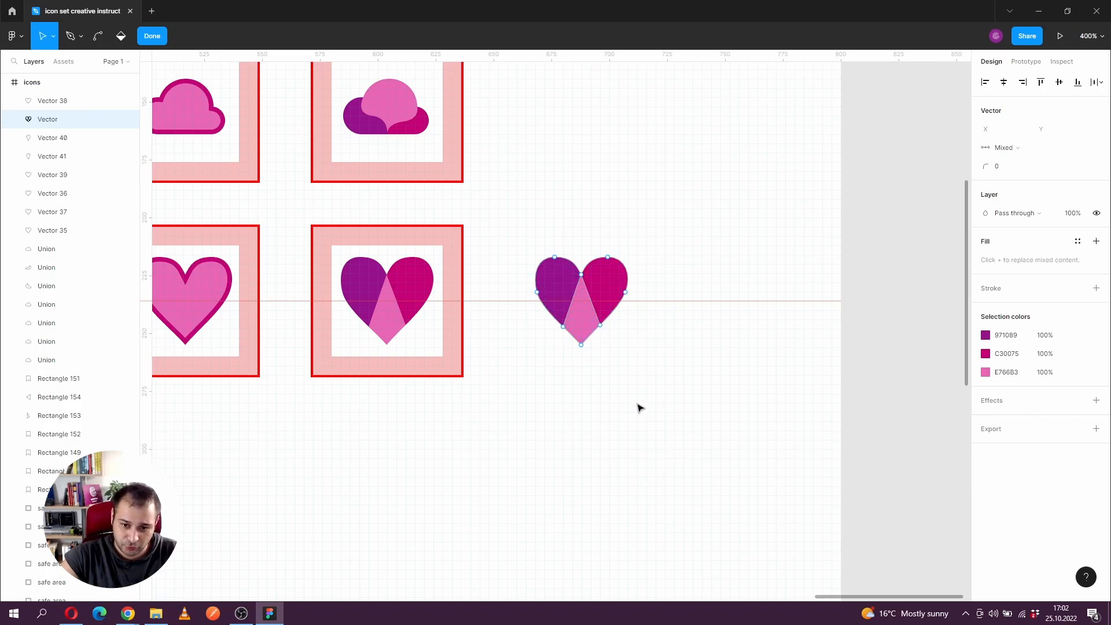
pyautogui.click(635, 375)
# Step: Scale the flattened heart copy down to a small icon with its upper-left corner fixed, and clear the selection
pyautogui.click(584, 319)
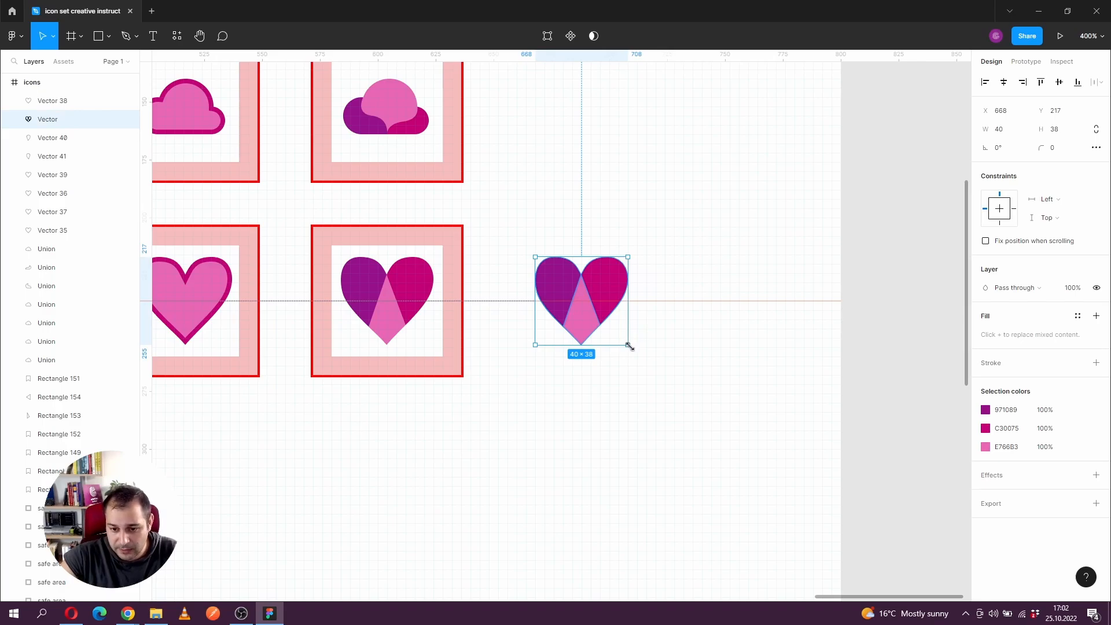
pyautogui.moveTo(629, 346); pyautogui.dragTo(561, 259)
pyautogui.click(583, 275)
# Step: Compare the small flattened heart with the full-size icons and examine the whole icon set frame
pyautogui.scroll(-5, 523, 262)
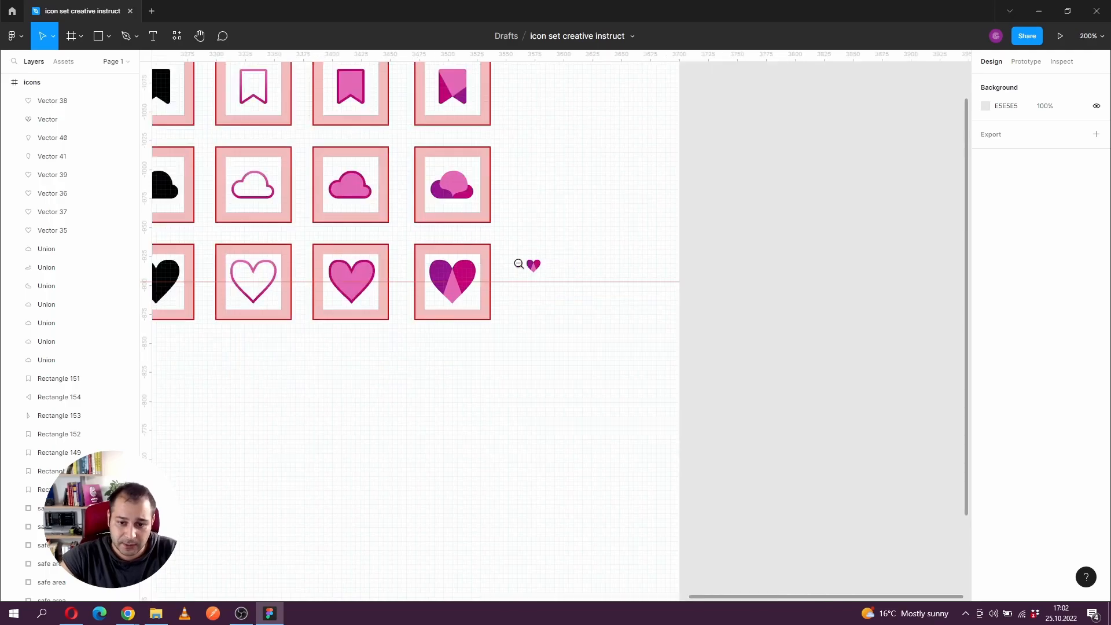
pyautogui.scroll(2, 526, 260)
pyautogui.moveTo(478, 261); pyautogui.dragTo(826, 297)
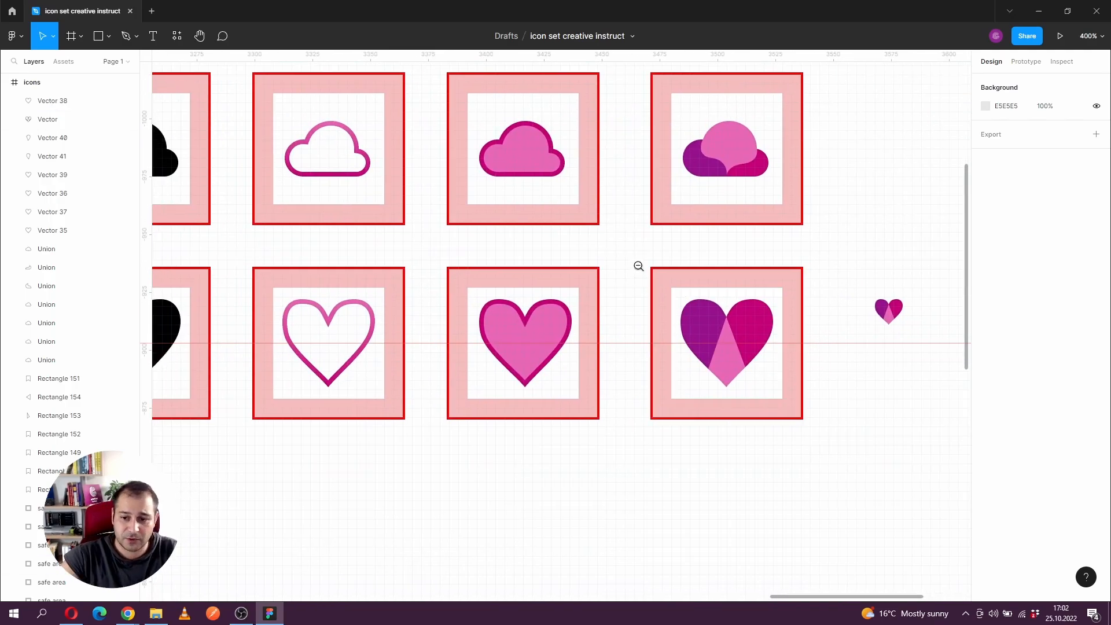
pyautogui.scroll(-2, 637, 266)
pyautogui.moveTo(503, 242); pyautogui.dragTo(555, 278)
pyautogui.scroll(-5, 555, 278)
pyautogui.hscroll(2, 631, 301)
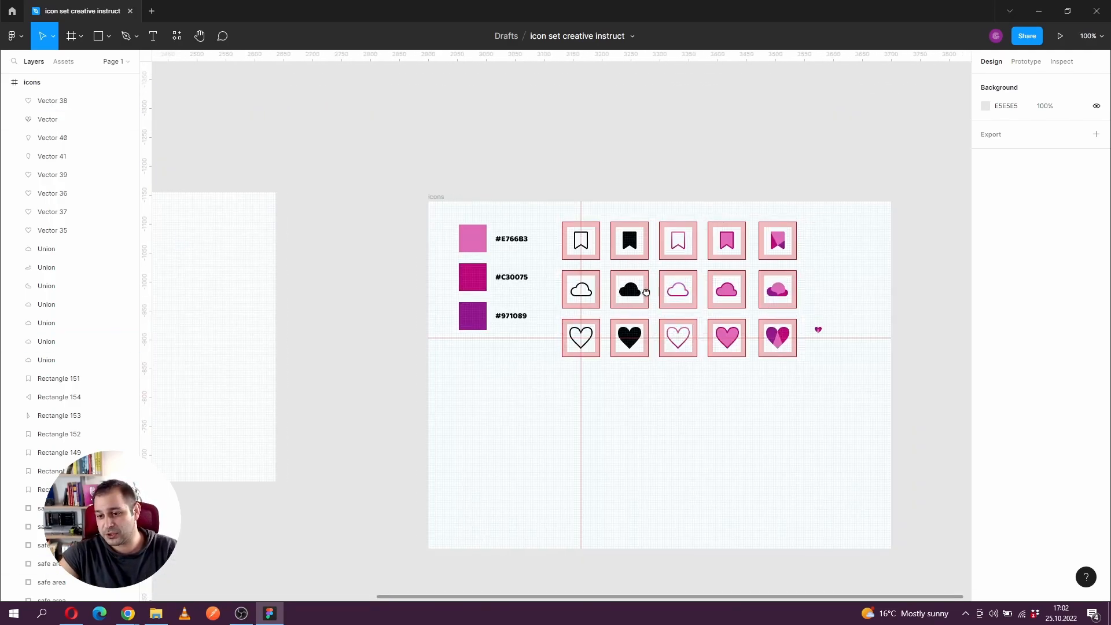